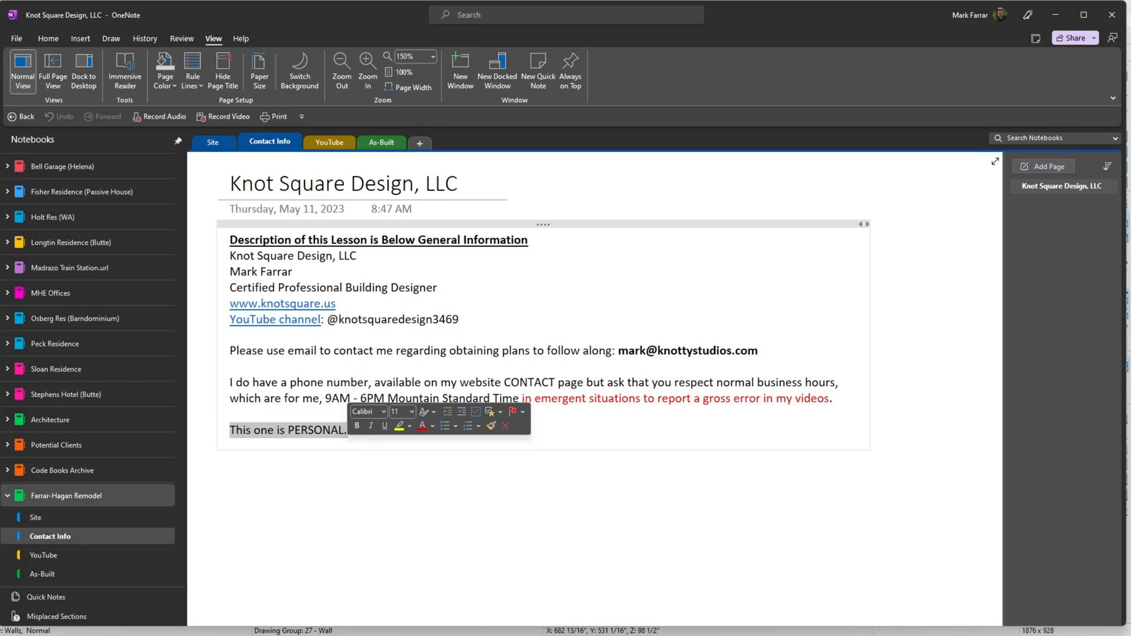
Switch to Chief Architect and examine the house's roof planes and hip from outside in the camera view
{"action": "key", "text": "alt+Tab"}
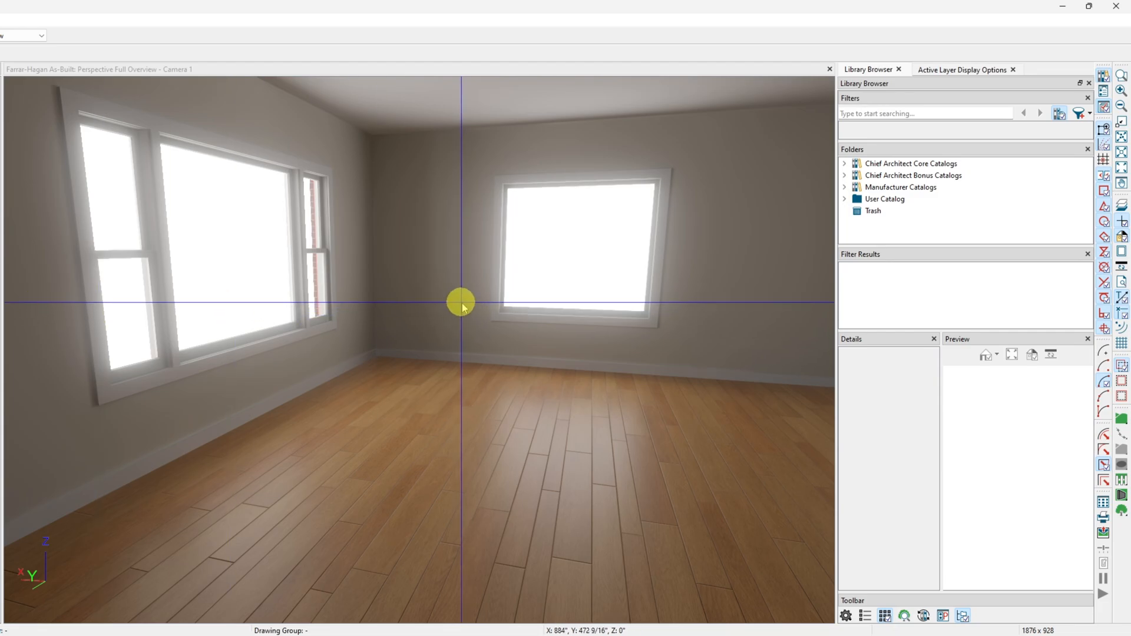
{"action": "middle_click_drag", "start_coordinate": [462, 302], "coordinate": [305, 275]}
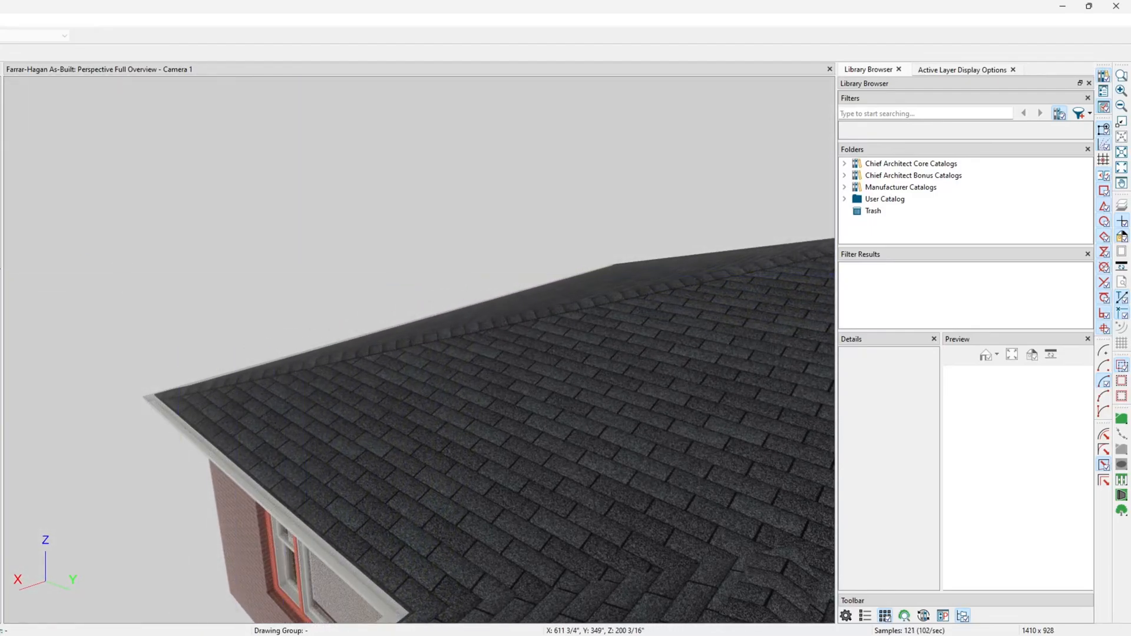
{"action": "middle_click_drag", "start_coordinate": [126, 540], "coordinate": [69, 294]}
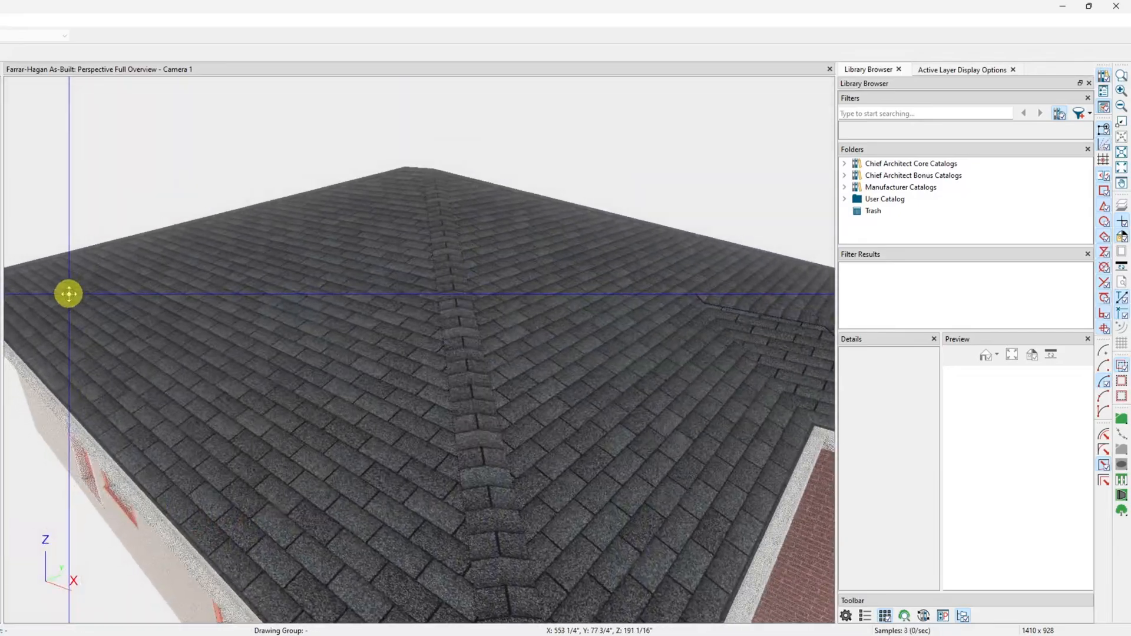
Switch to the Photos viewer and look through the attic pictures showing the rafters, ridge and chimney
{"action": "mouse_move", "coordinate": [82, 631]}
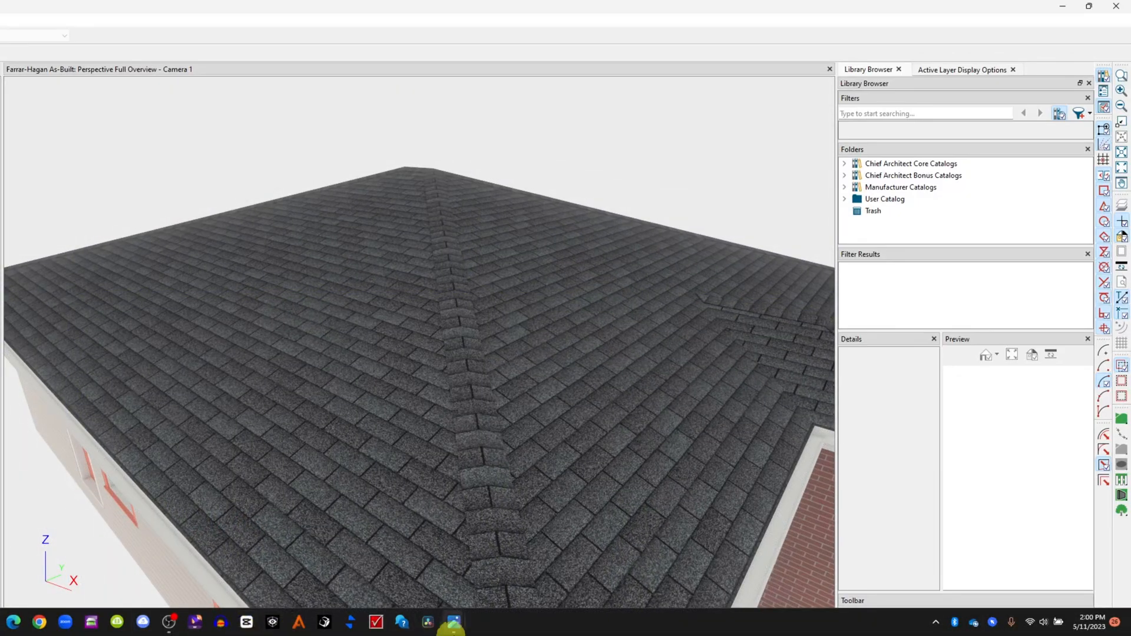
{"action": "mouse_move", "coordinate": [454, 624]}
{"action": "left_click", "coordinate": [499, 583]}
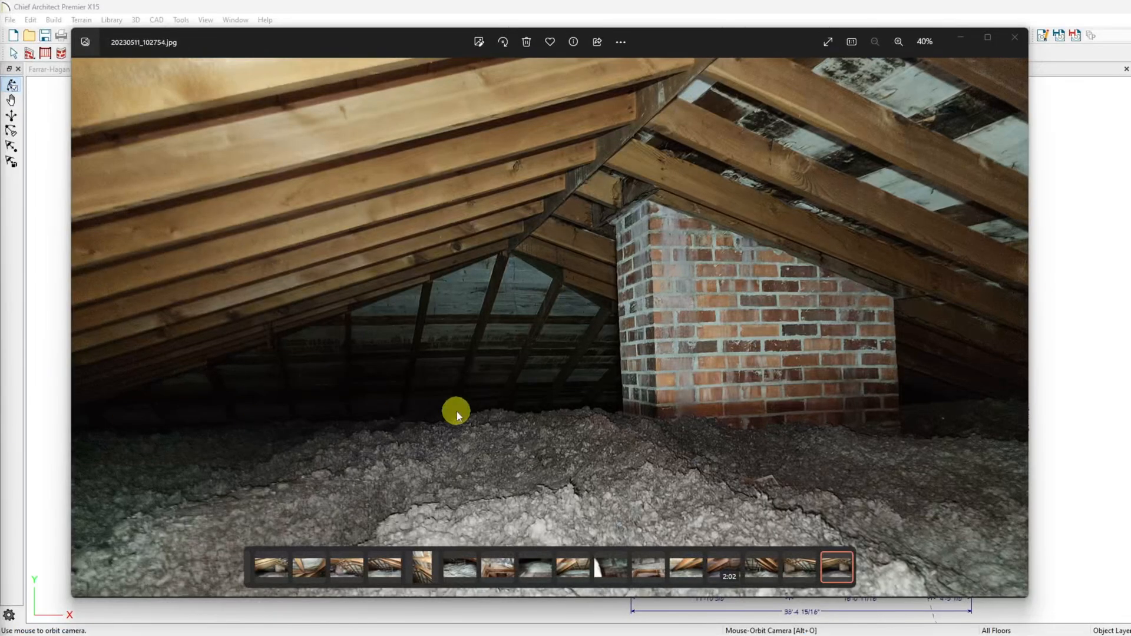
{"action": "left_click", "coordinate": [1016, 329]}
{"action": "left_click", "coordinate": [1016, 329]}
{"action": "left_click", "coordinate": [1016, 329]}
{"action": "left_click", "coordinate": [1016, 329]}
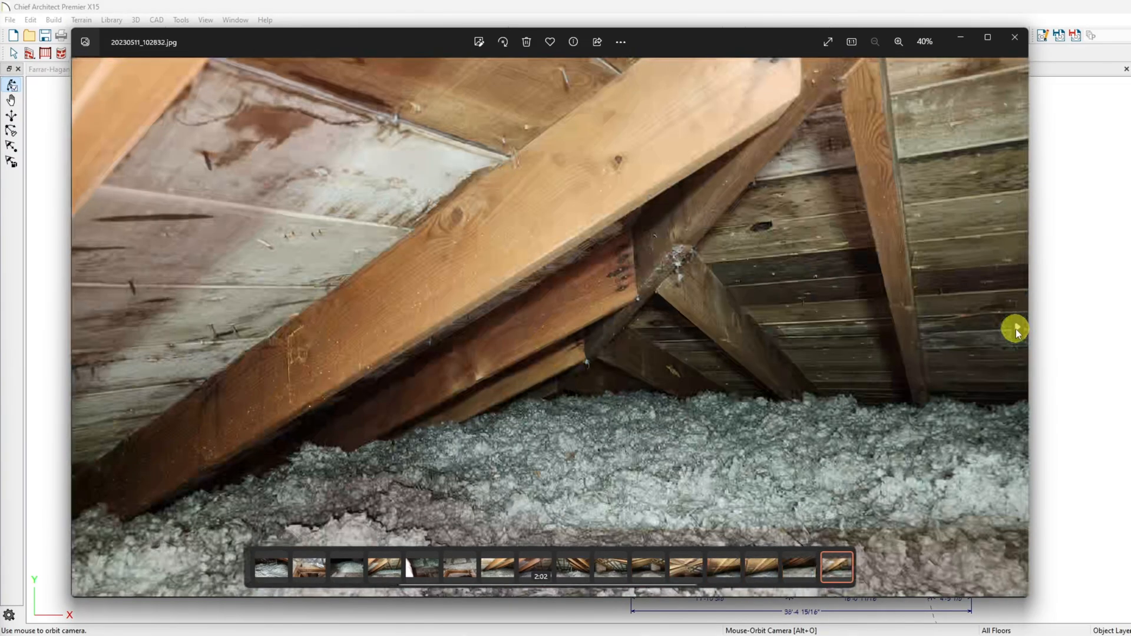
{"action": "left_click", "coordinate": [1016, 329]}
{"action": "left_click", "coordinate": [1016, 329]}
{"action": "left_click", "coordinate": [1016, 329]}
{"action": "left_click", "coordinate": [1016, 329]}
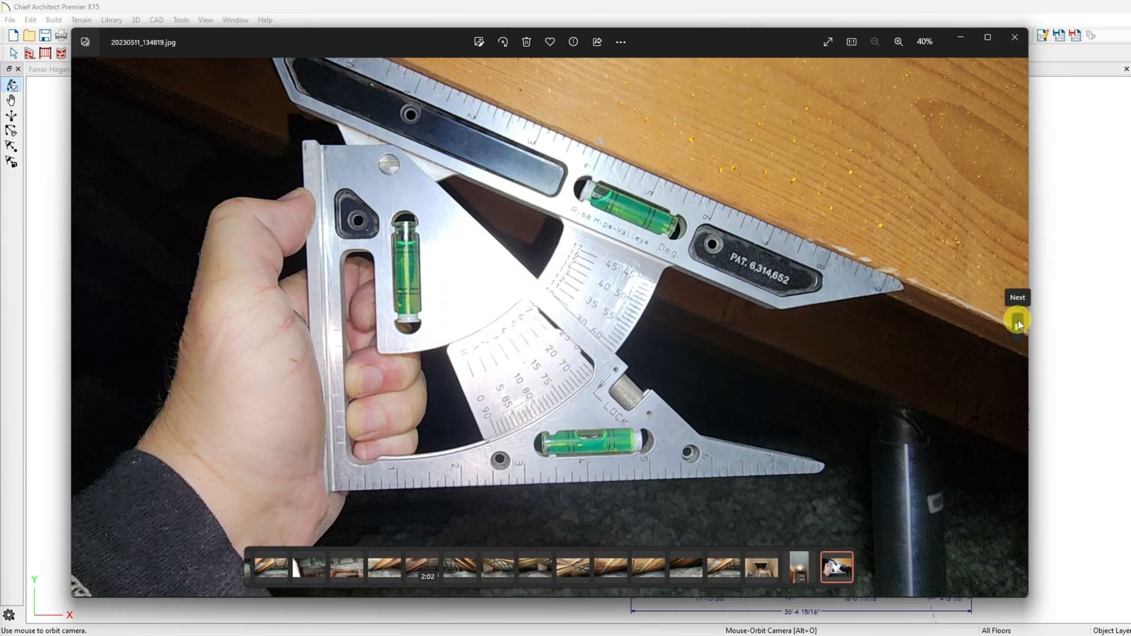
Compare the close-up photos of the pivot square held against the rafters to examine the roof pitch
{"action": "left_click", "coordinate": [1018, 326]}
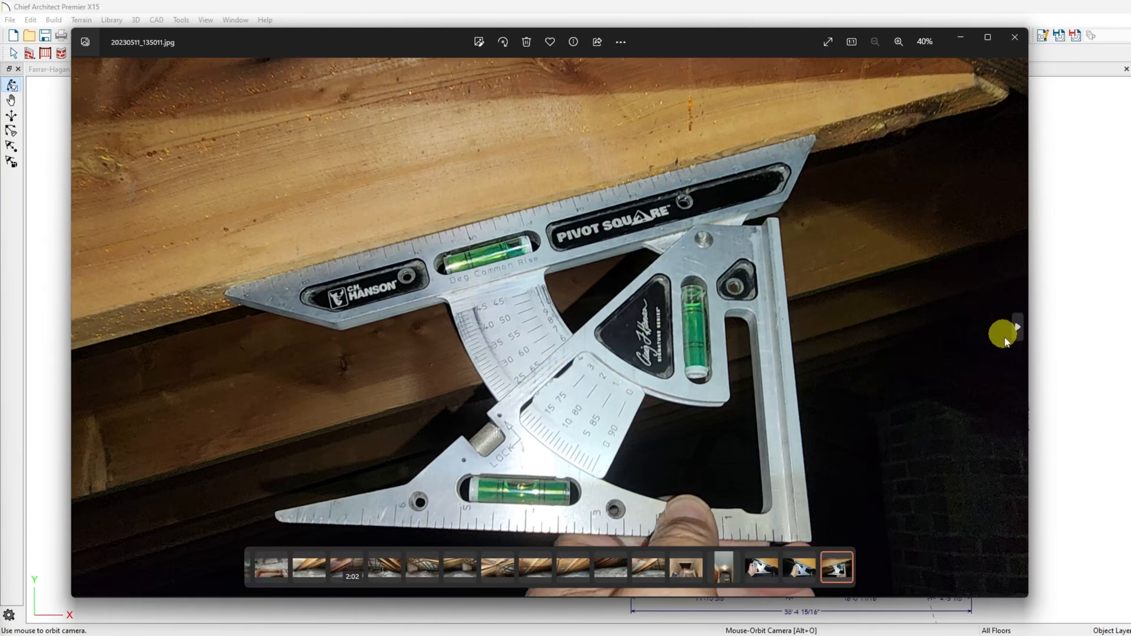
{"action": "key", "text": "Left"}
{"action": "key", "text": "Left"}
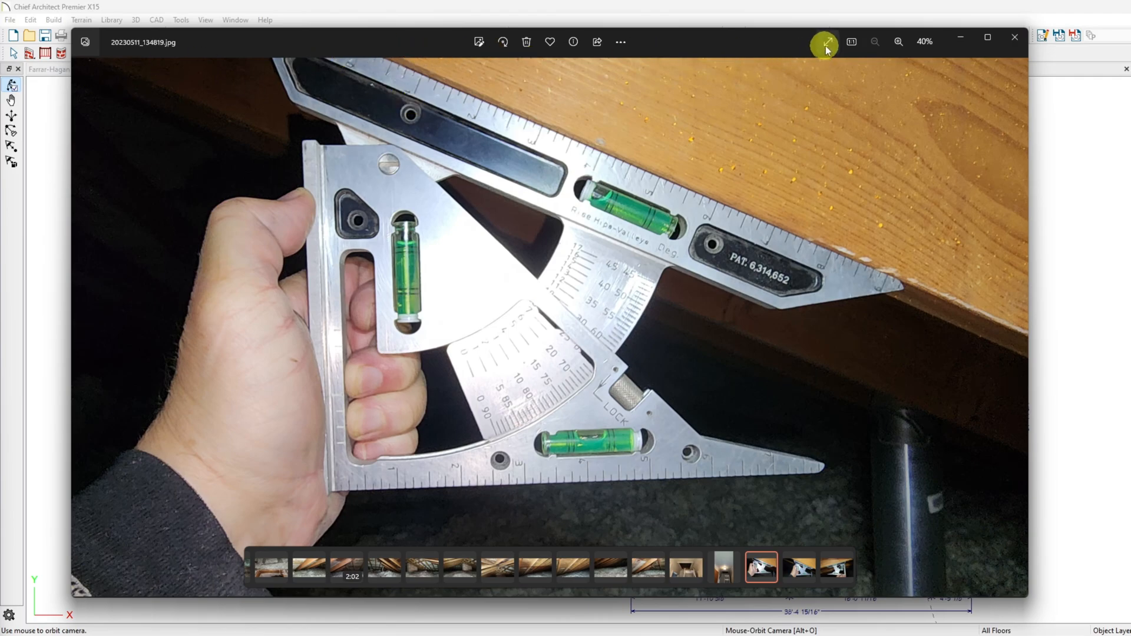
{"action": "left_click", "coordinate": [81, 328]}
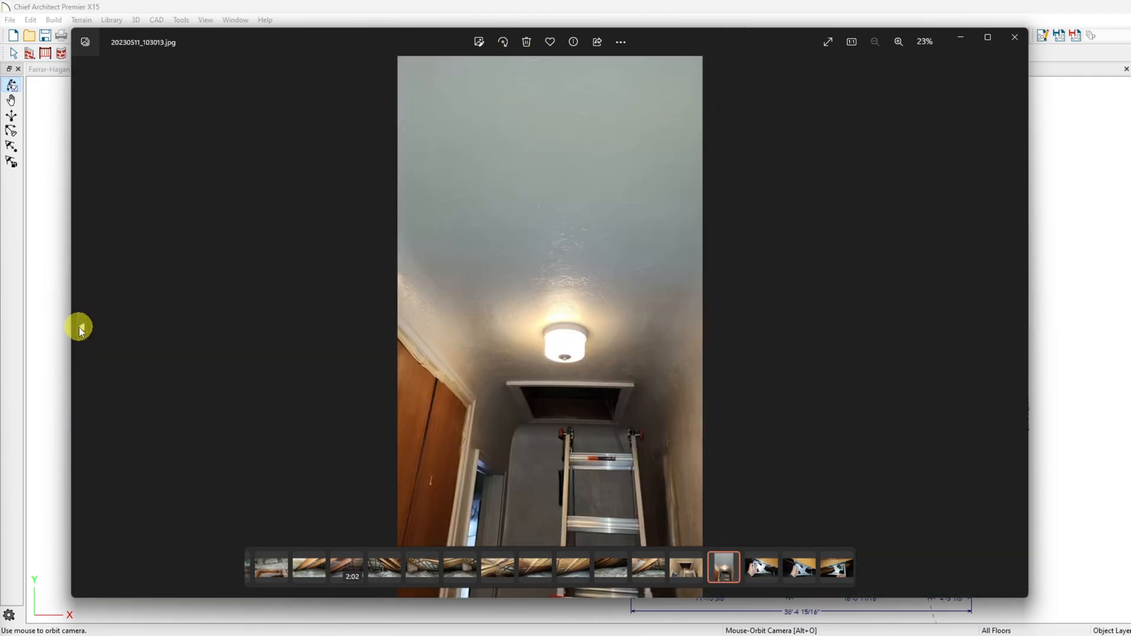
{"action": "left_click", "coordinate": [1020, 326]}
{"action": "left_click", "coordinate": [1019, 326]}
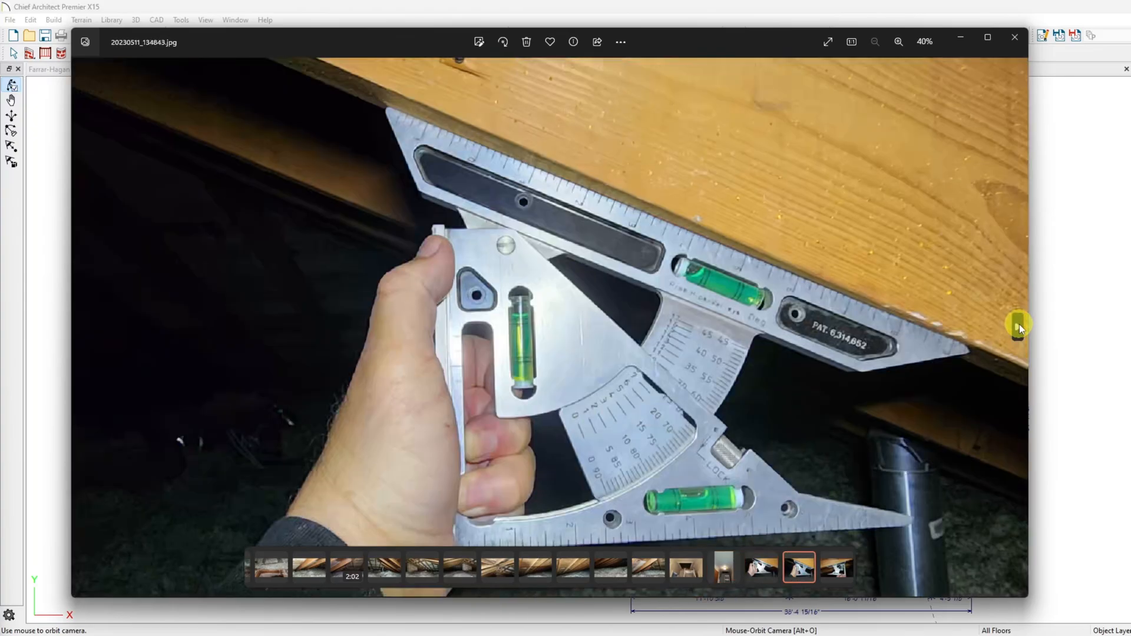
{"action": "left_click", "coordinate": [1019, 326]}
{"action": "left_click", "coordinate": [1019, 326]}
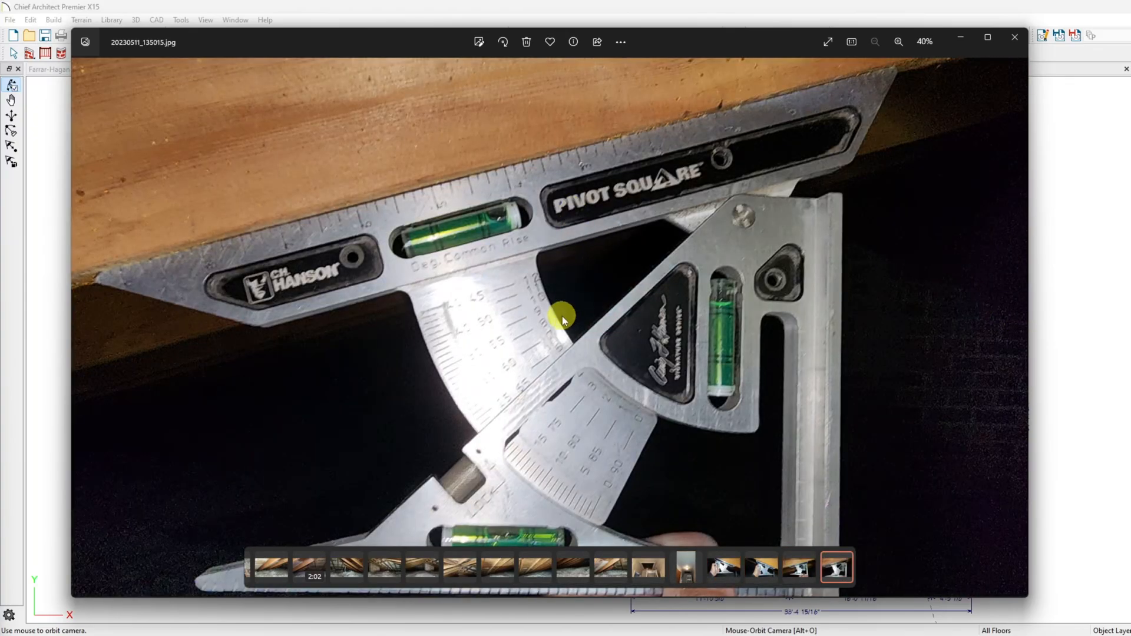
{"action": "left_click", "coordinate": [83, 329]}
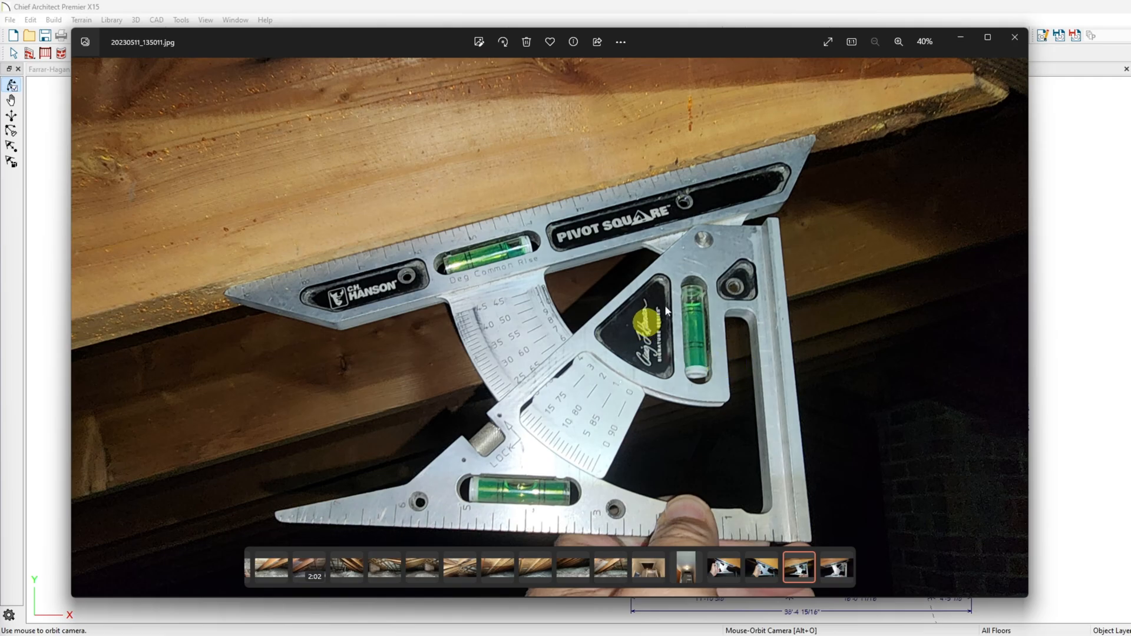
Return to Chief Architect and bring the floor plan into close view
{"action": "double_click", "coordinate": [924, 7]}
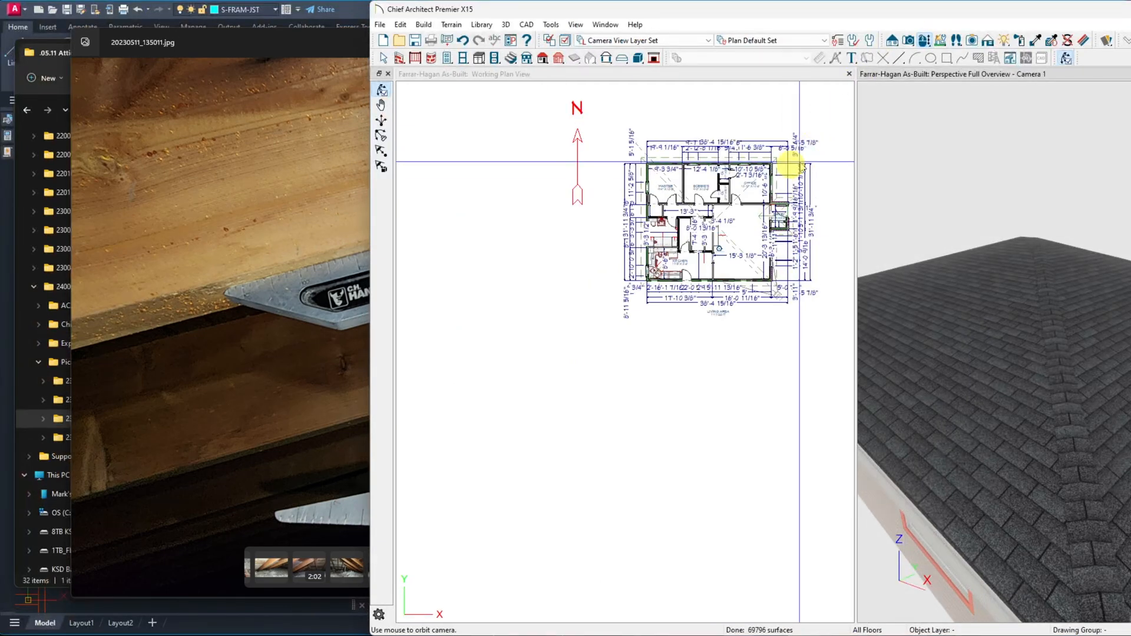
{"action": "scroll", "coordinate": [770, 192], "scroll_direction": "up", "scroll_amount": 2}
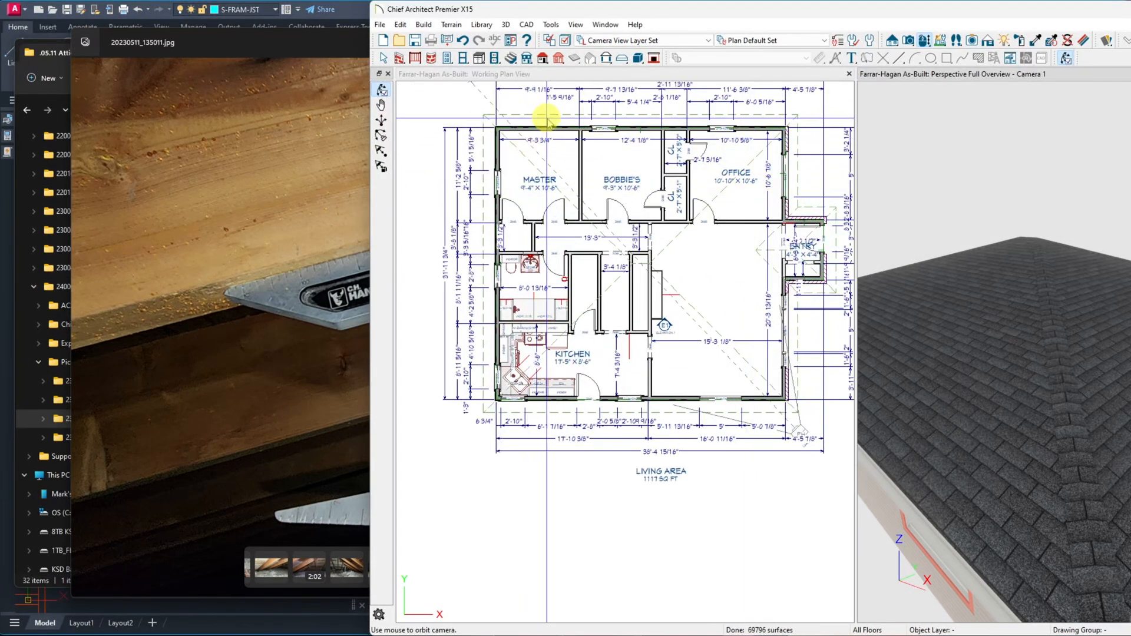
{"action": "left_click", "coordinate": [552, 151]}
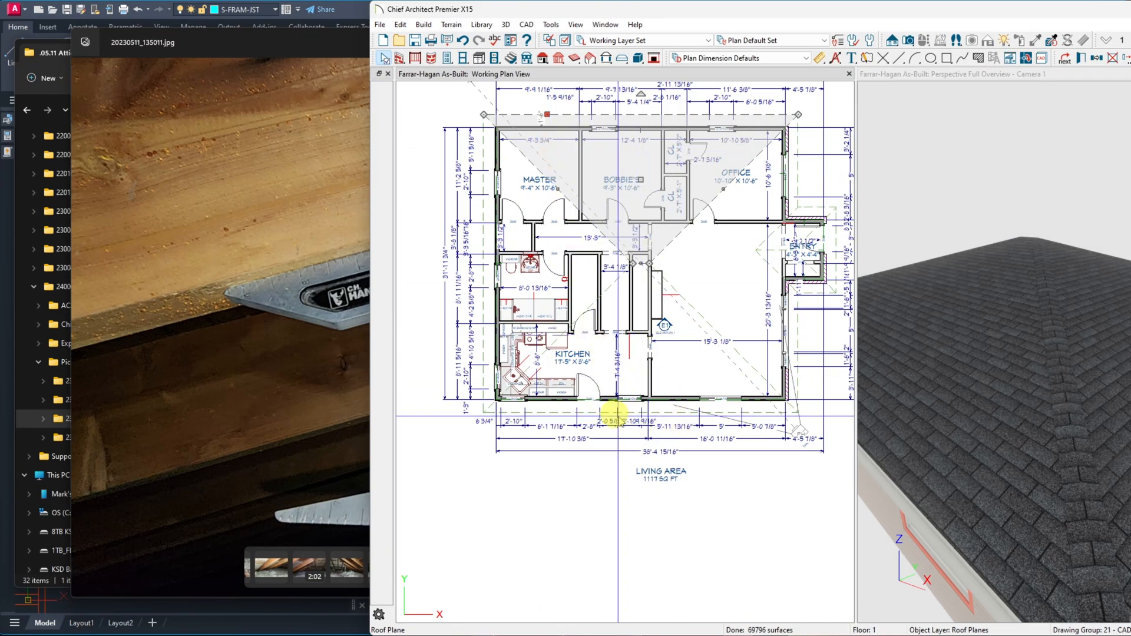
{"action": "left_click", "coordinate": [575, 416], "text": "shift"}
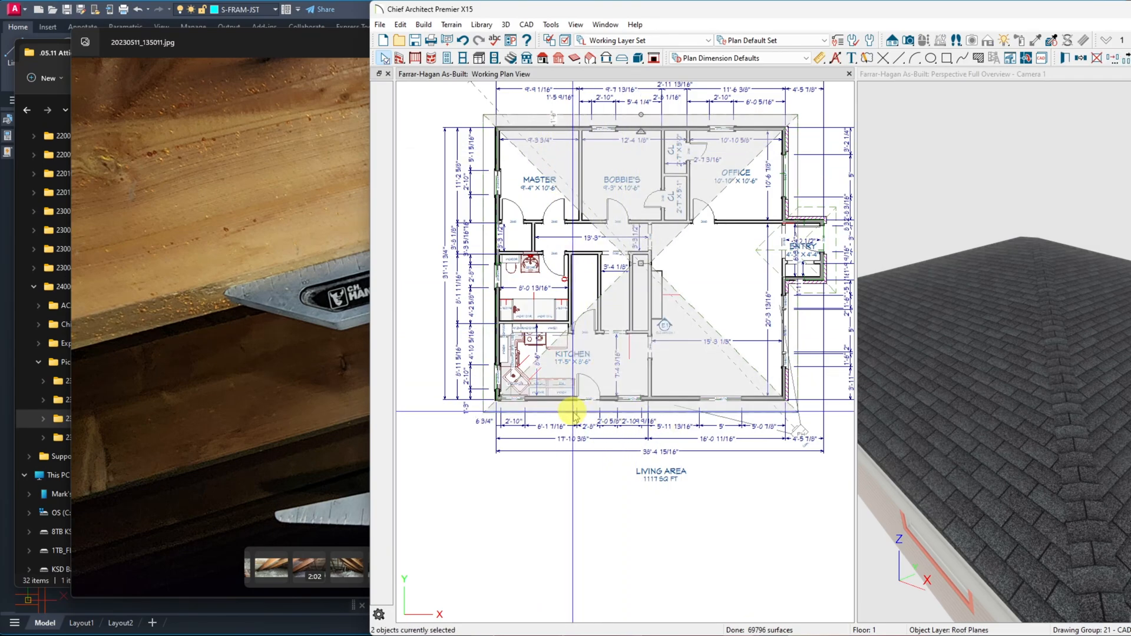
{"action": "double_click", "coordinate": [576, 416]}
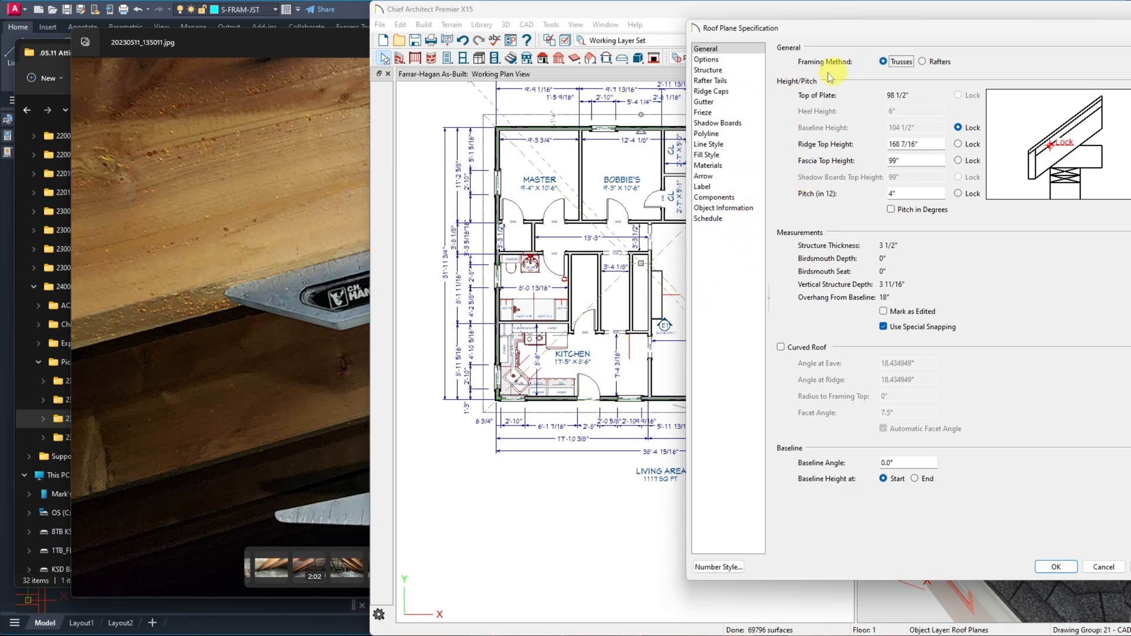
{"action": "left_click", "coordinate": [713, 50]}
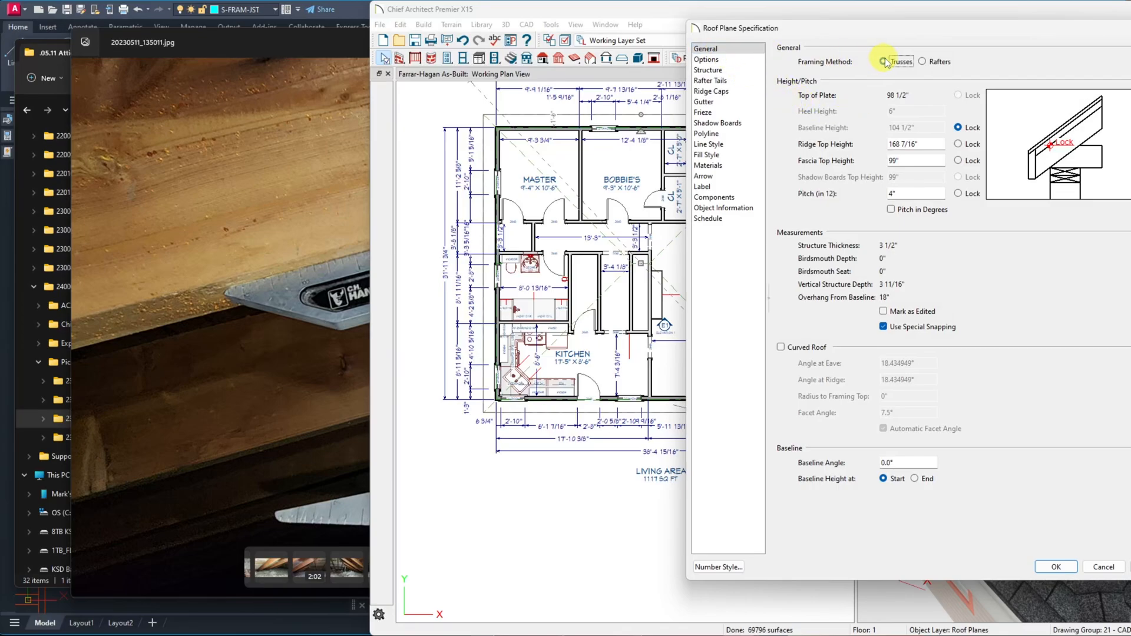
{"action": "left_click", "coordinate": [937, 65]}
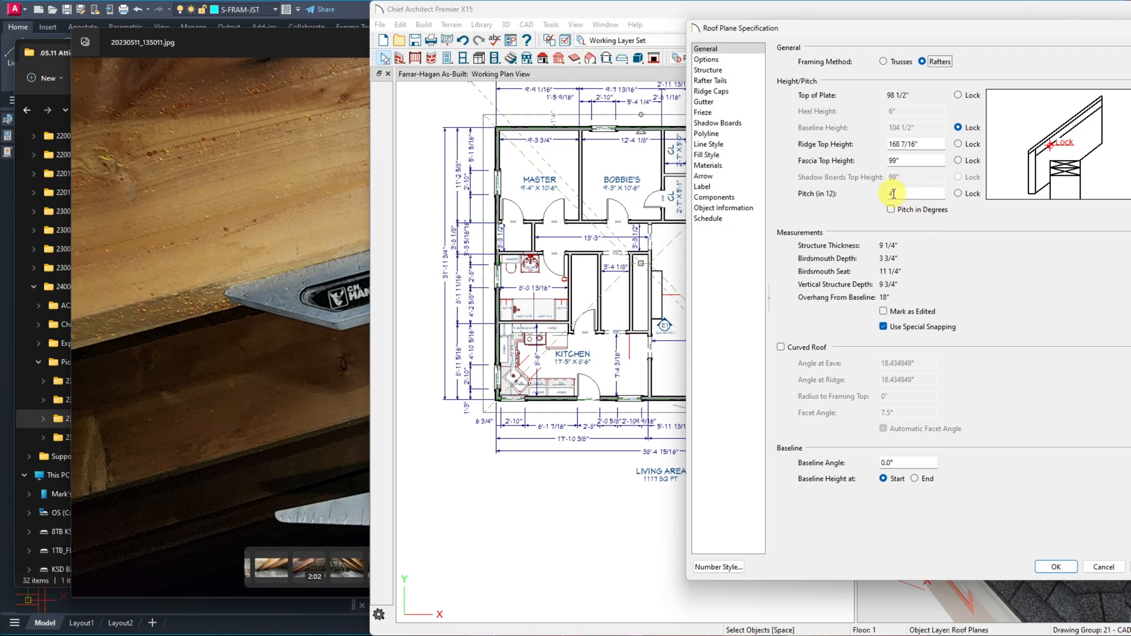
{"action": "left_click", "coordinate": [1045, 568]}
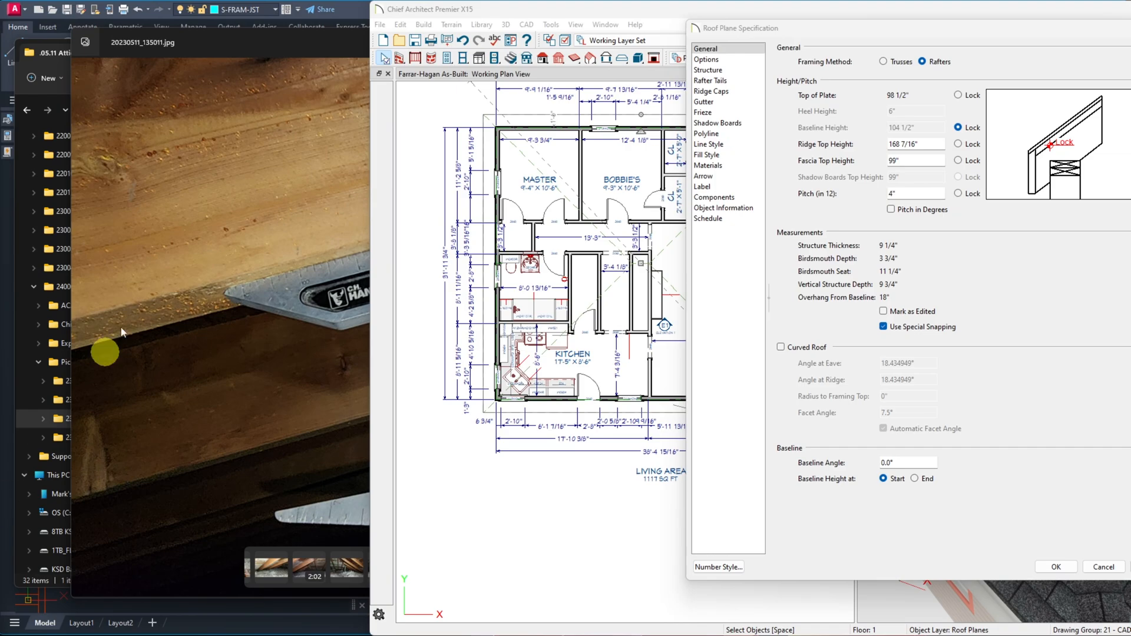
{"action": "left_click", "coordinate": [1091, 567]}
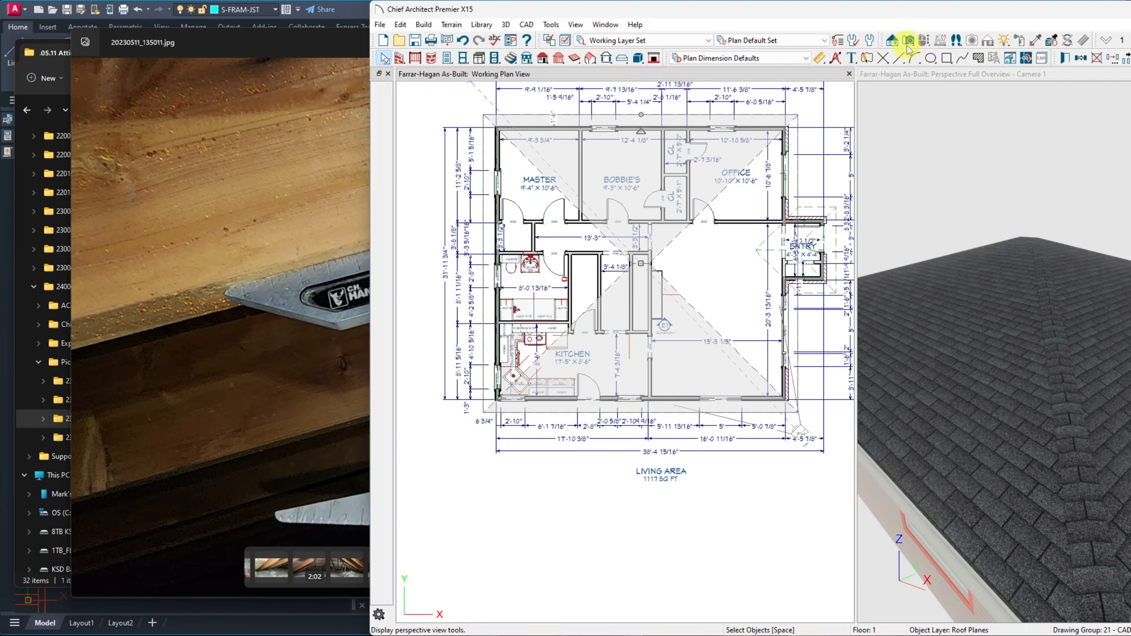
In the default roof framing settings, set the ridge size to 3/4" wide by 9 1/4" deep
{"action": "left_click", "coordinate": [864, 47]}
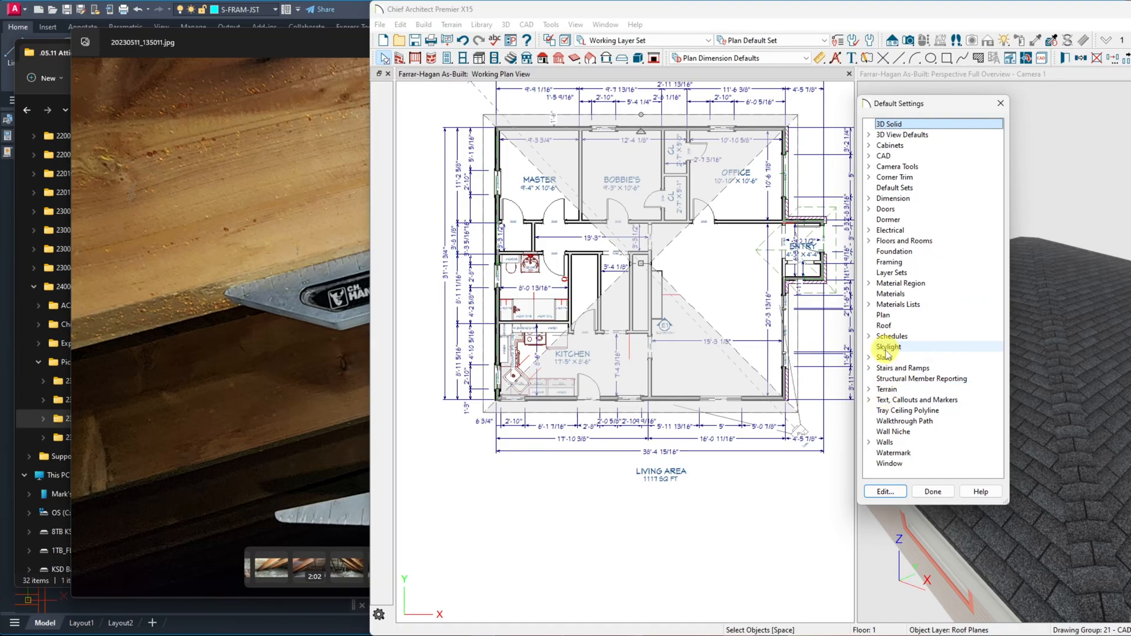
{"action": "double_click", "coordinate": [889, 261]}
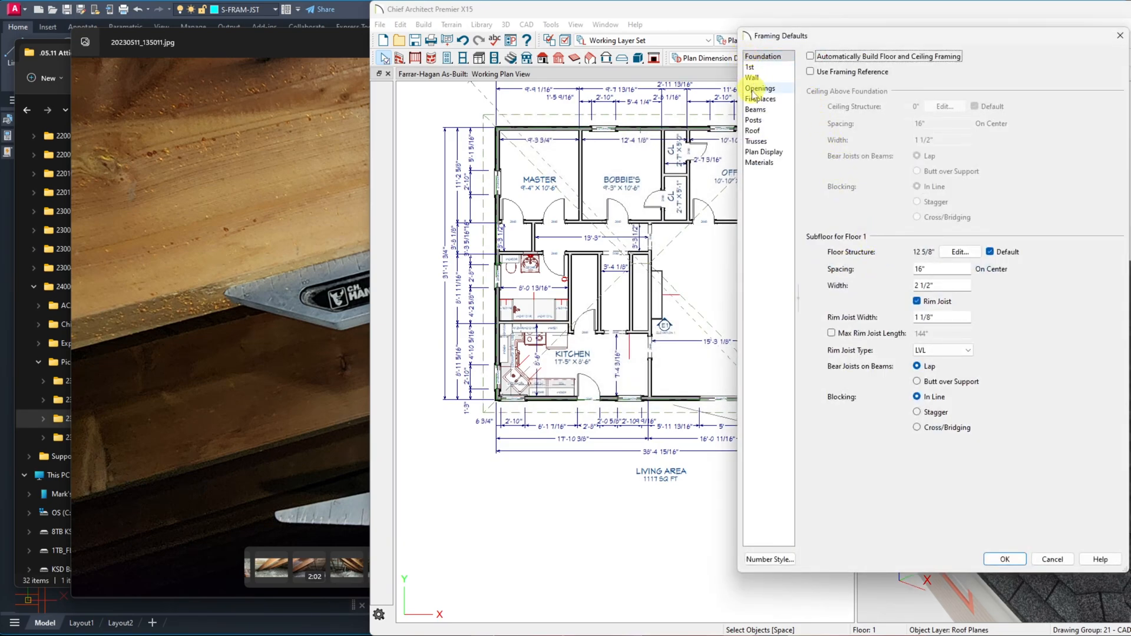
{"action": "left_click", "coordinate": [754, 130]}
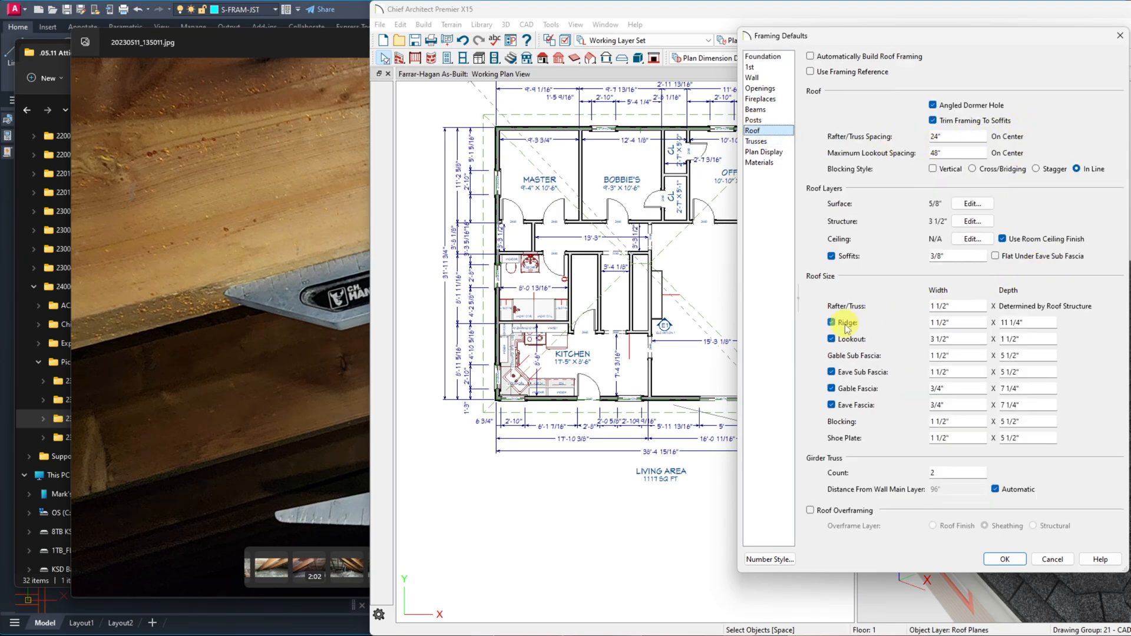
{"action": "left_click", "coordinate": [949, 323]}
{"action": "left_click_drag", "start_coordinate": [950, 323], "coordinate": [930, 326]}
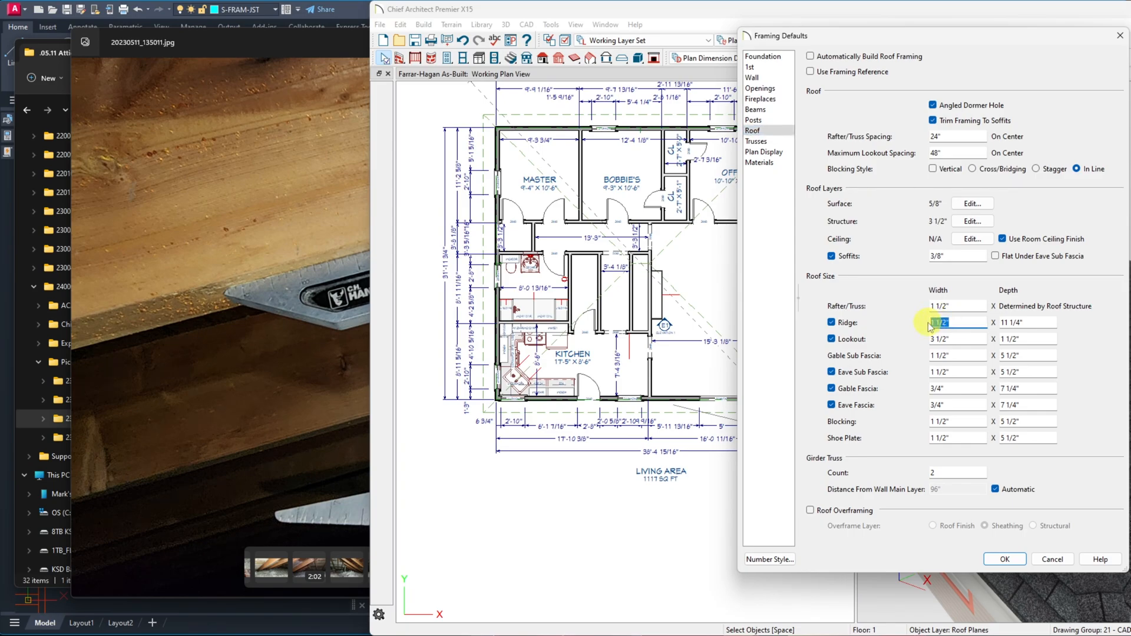
{"action": "key", "text": "BackSpace"}
{"action": "type", "text": ".75"}
{"action": "left_click_drag", "start_coordinate": [1021, 322], "coordinate": [993, 327]}
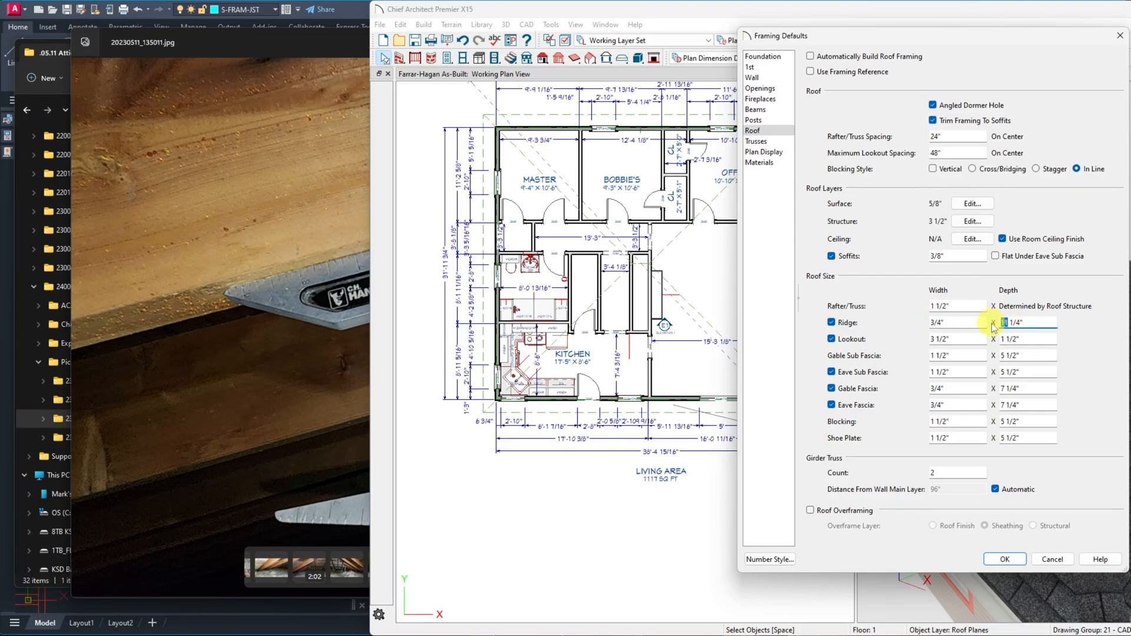
{"action": "type", "text": "9"}
{"action": "left_click", "coordinate": [1003, 323]}
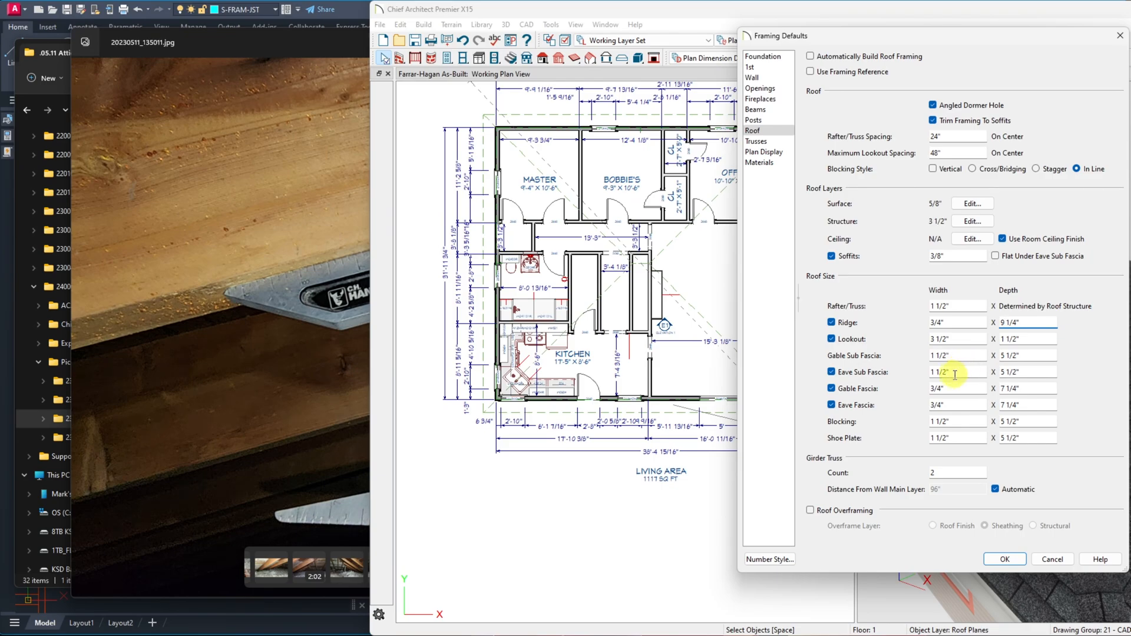
Turn off the eave sub fascia, gable fascia and eave fascia in the roof framing defaults
{"action": "left_click", "coordinate": [831, 373]}
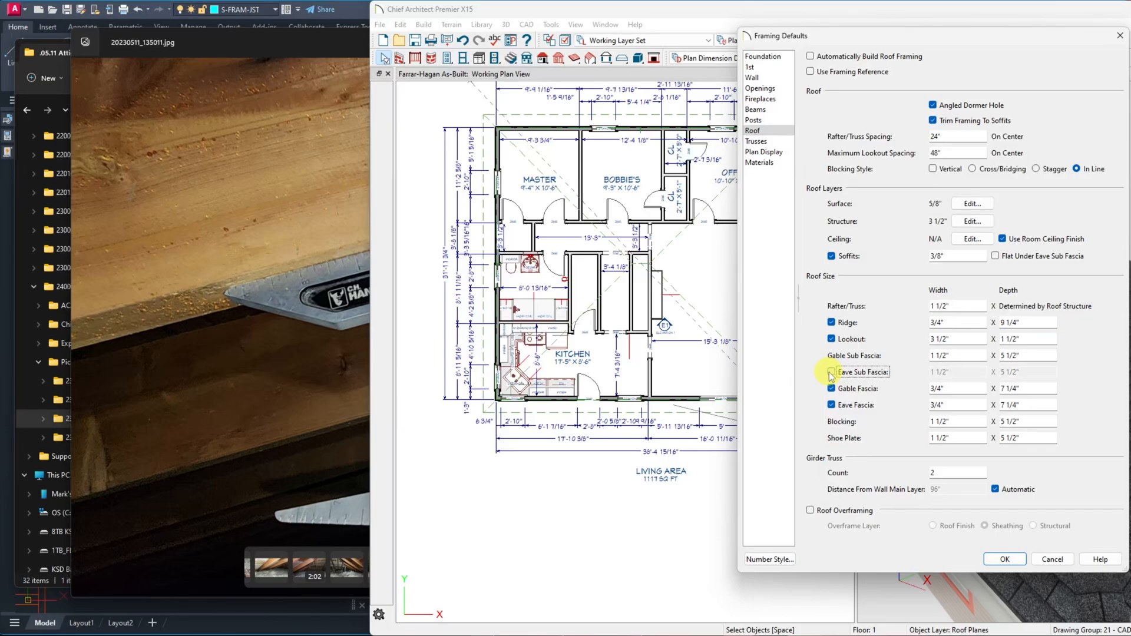
{"action": "left_click", "coordinate": [832, 389]}
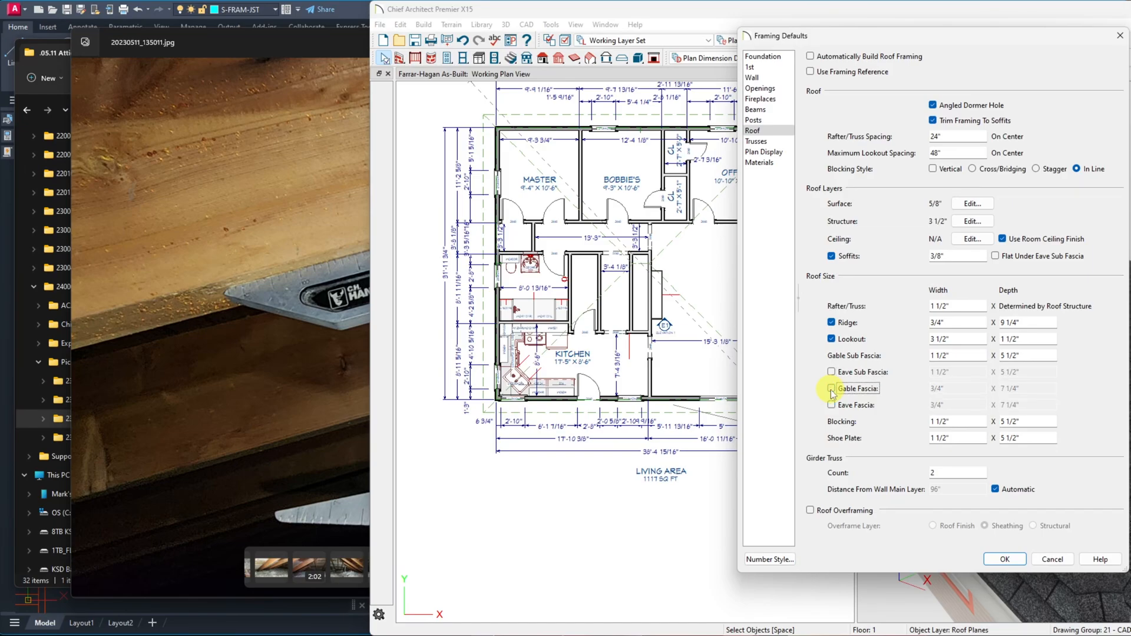
{"action": "left_click", "coordinate": [832, 406]}
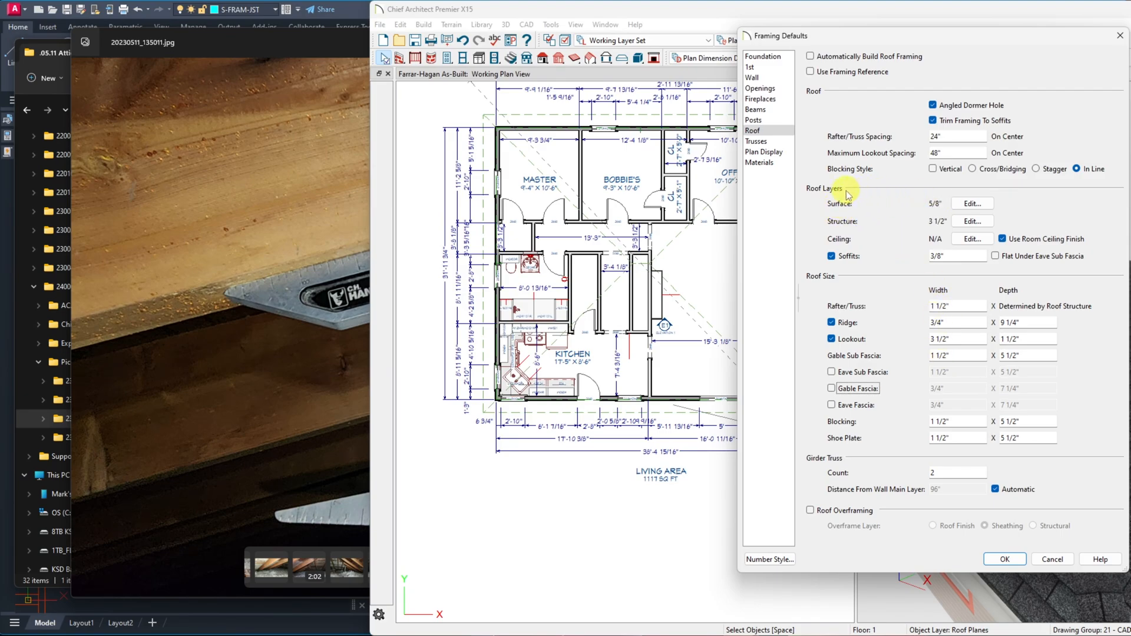
Set the thickness of the roof structure's Fir Framing 1 layer to 5 1/2"
{"action": "left_click", "coordinate": [973, 221]}
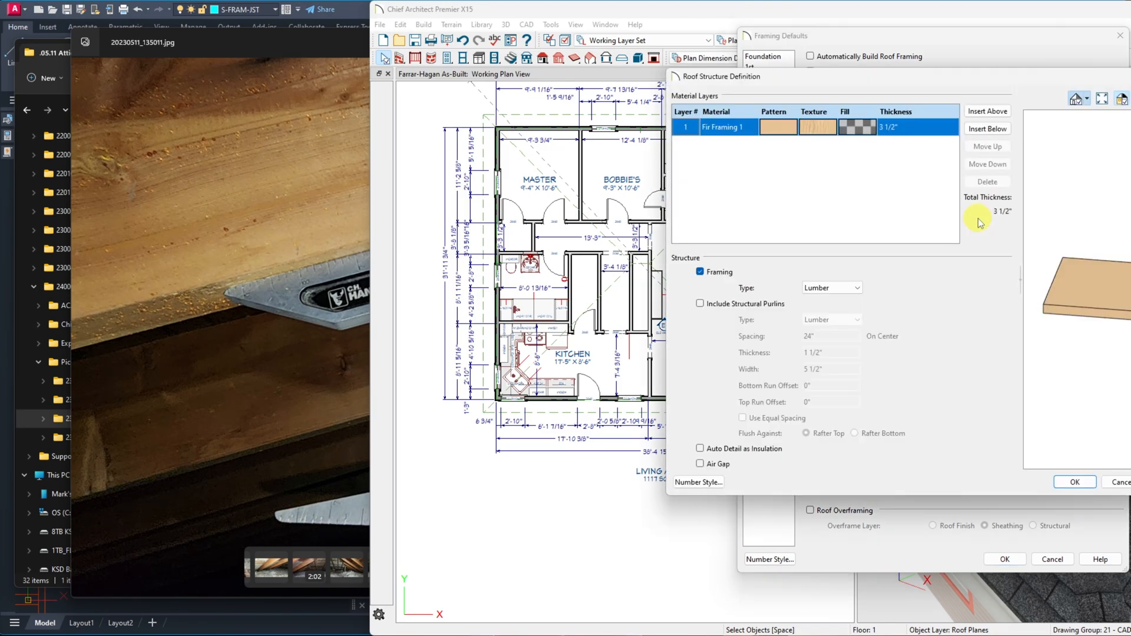
{"action": "left_click", "coordinate": [885, 129]}
{"action": "left_click", "coordinate": [881, 128]}
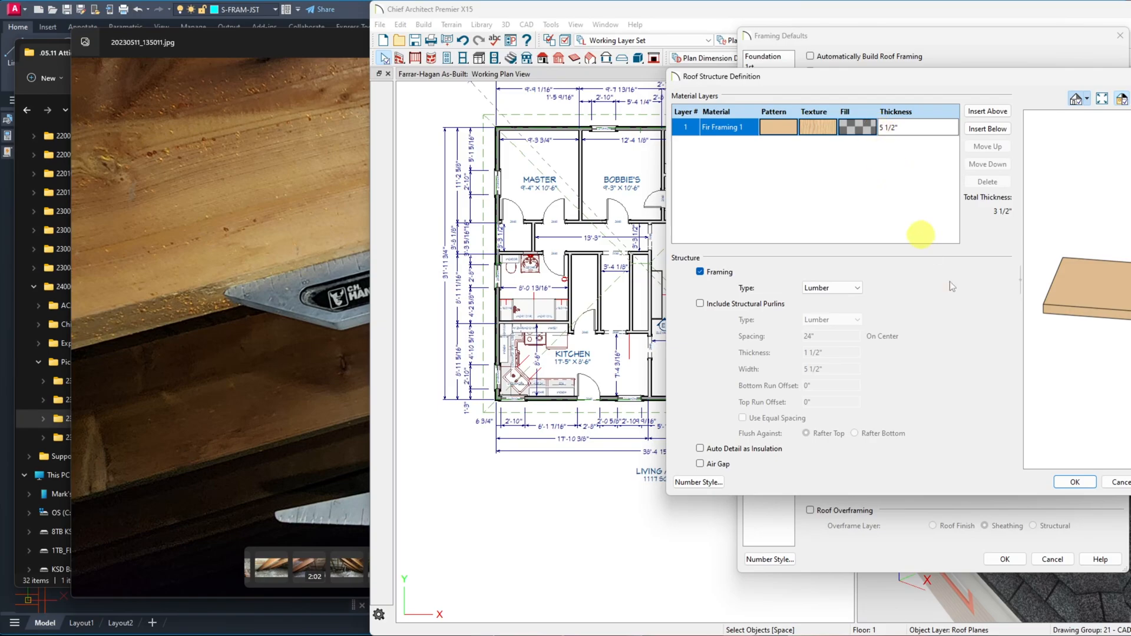
{"action": "left_click", "coordinate": [1073, 483]}
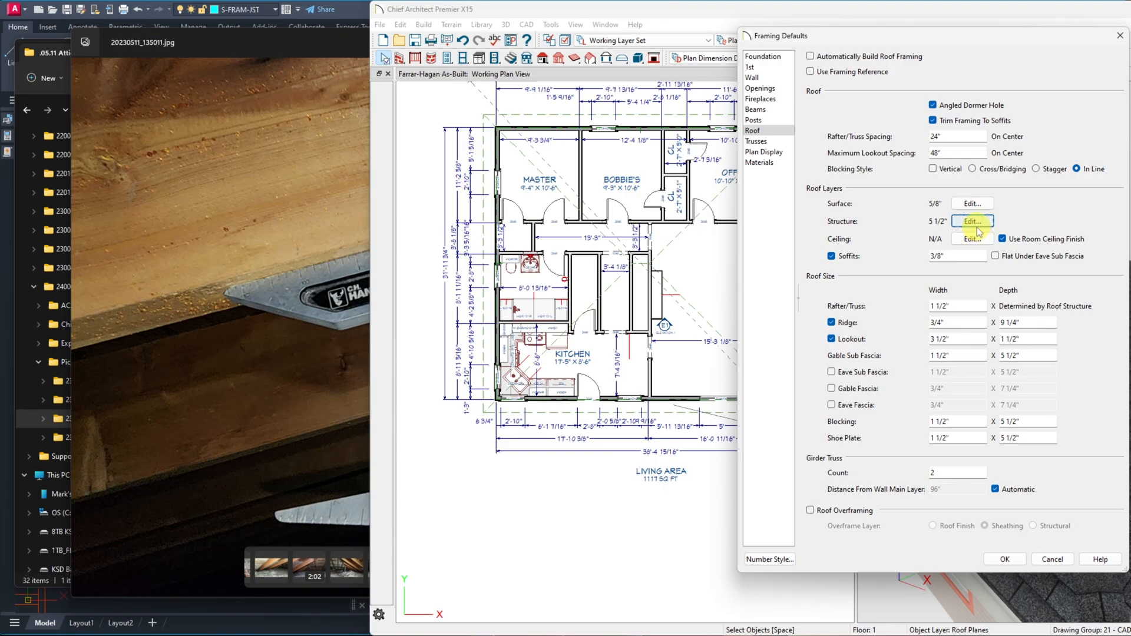
Set the rafter/truss spacing and the maximum lookout spacing in the roof framing defaults to 16" on center
{"action": "left_click", "coordinate": [940, 135]}
{"action": "left_click_drag", "start_coordinate": [940, 135], "coordinate": [921, 141]}
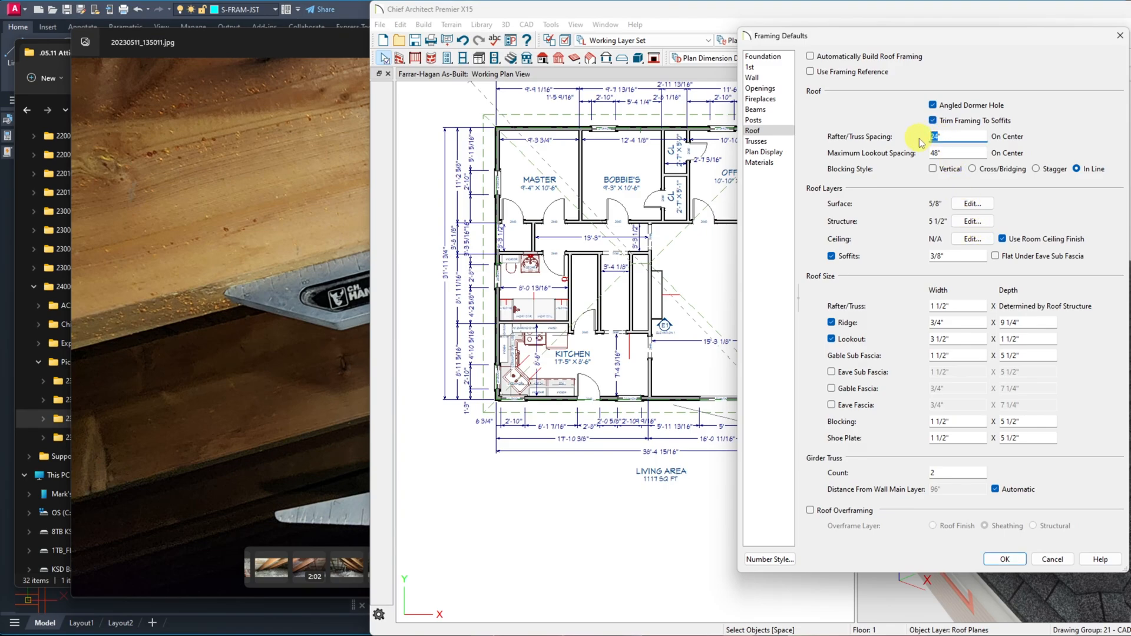
{"action": "type", "text": "16"}
{"action": "left_click_drag", "start_coordinate": [938, 154], "coordinate": [923, 156]}
{"action": "type", "text": "16"}
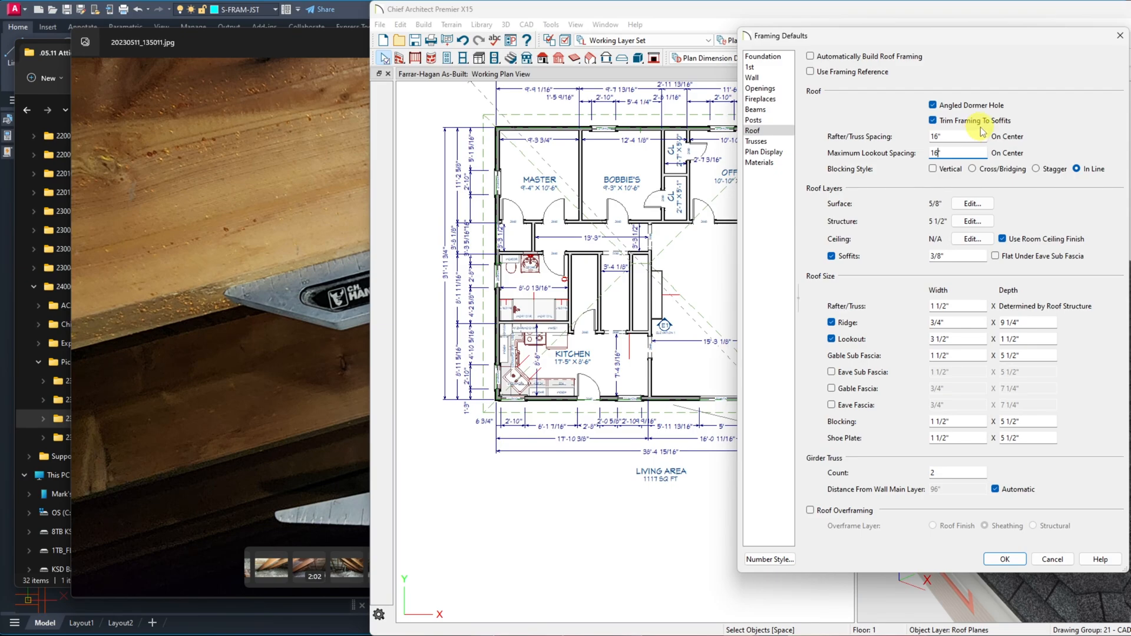
Review the truss, roof structure layer and wall framing defaults, and accept the framing defaults
{"action": "left_click", "coordinate": [773, 142]}
{"action": "left_click", "coordinate": [771, 130]}
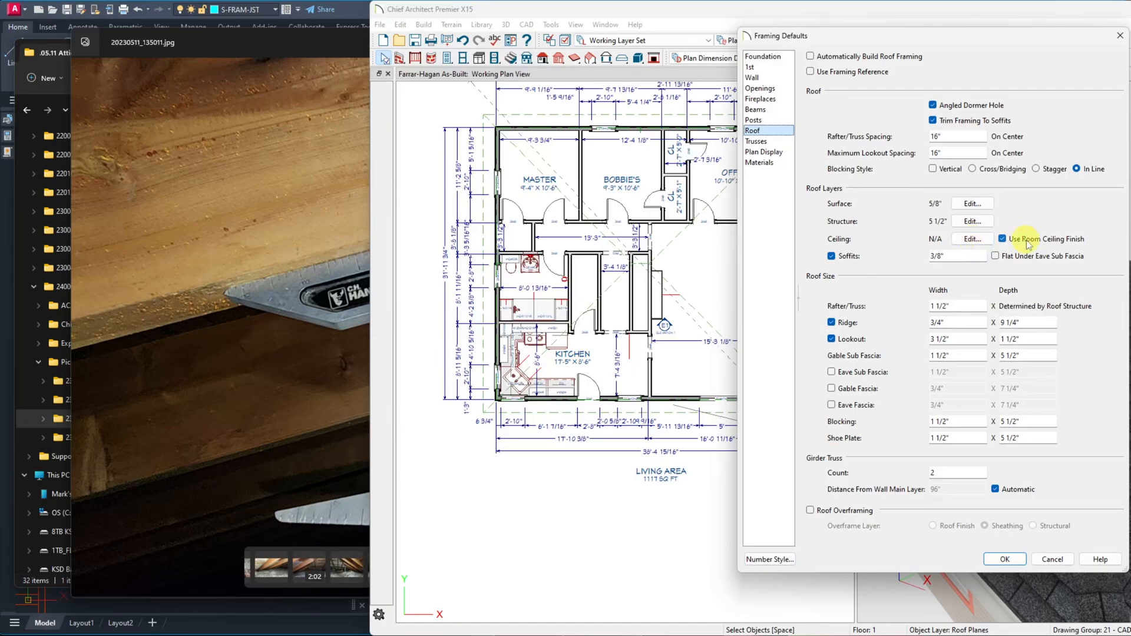
{"action": "left_click", "coordinate": [971, 222]}
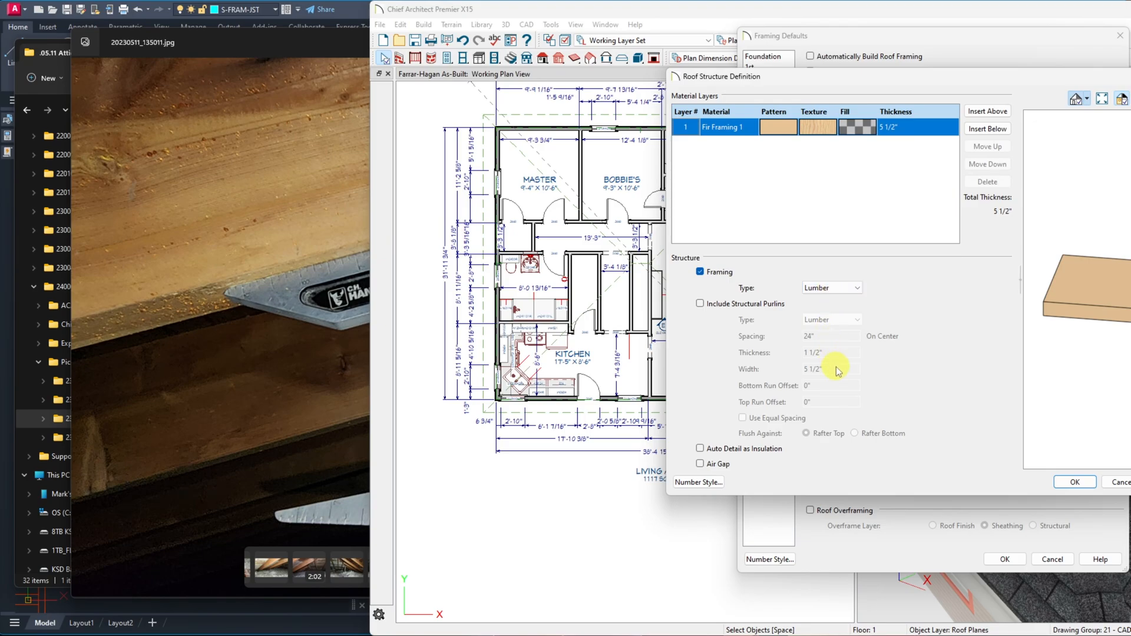
{"action": "left_click", "coordinate": [1068, 482]}
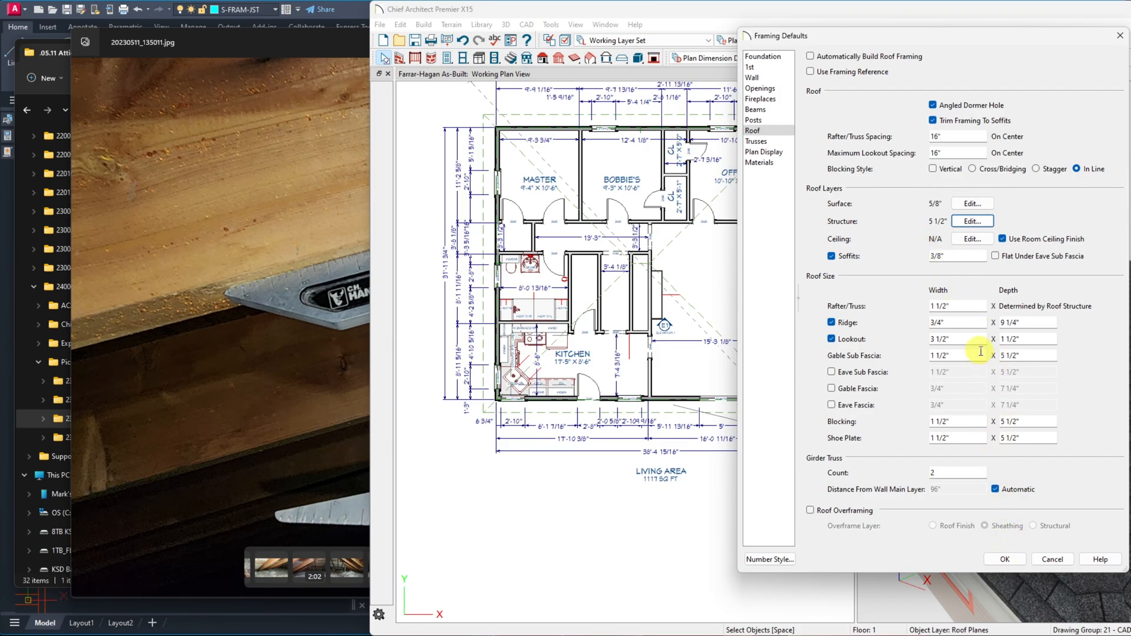
{"action": "left_click", "coordinate": [761, 77]}
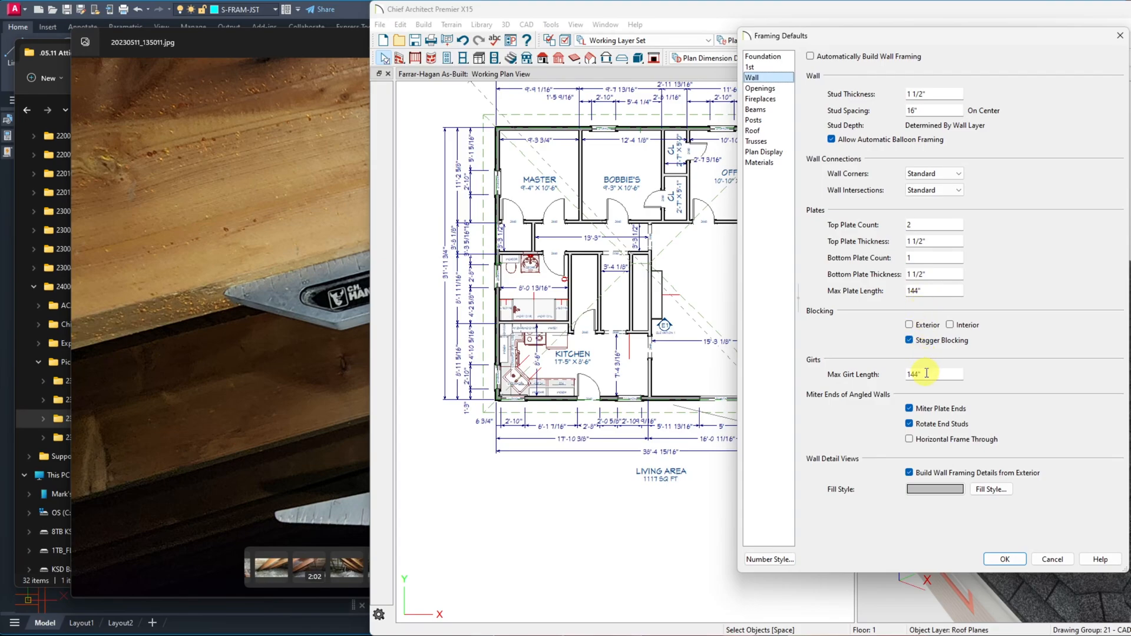
{"action": "left_click", "coordinate": [1002, 559]}
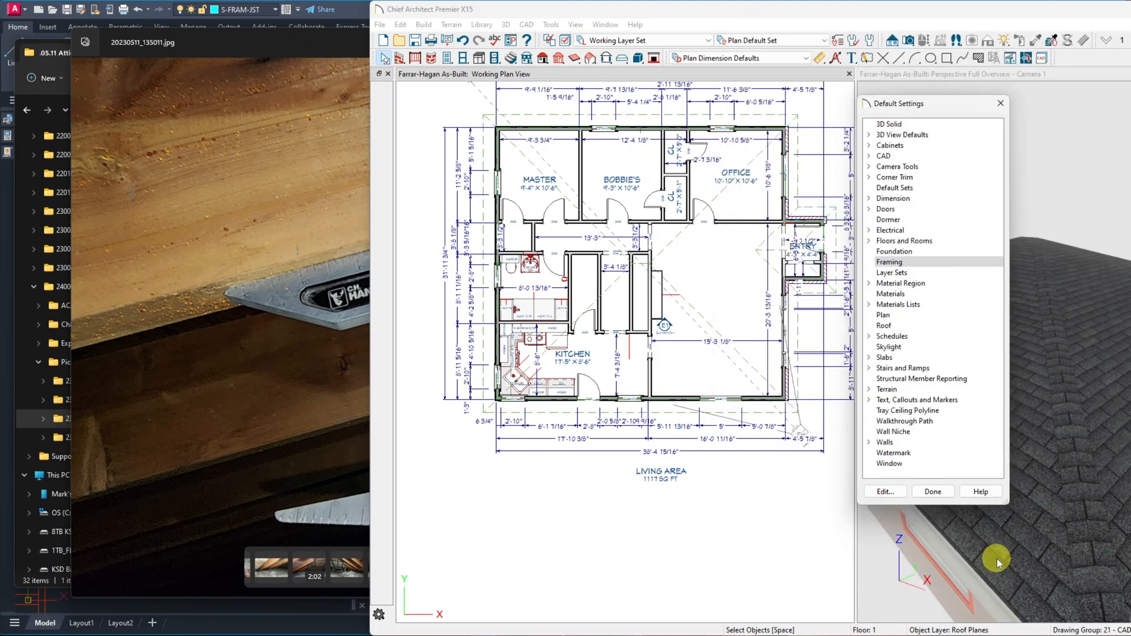
{"action": "left_click", "coordinate": [931, 494]}
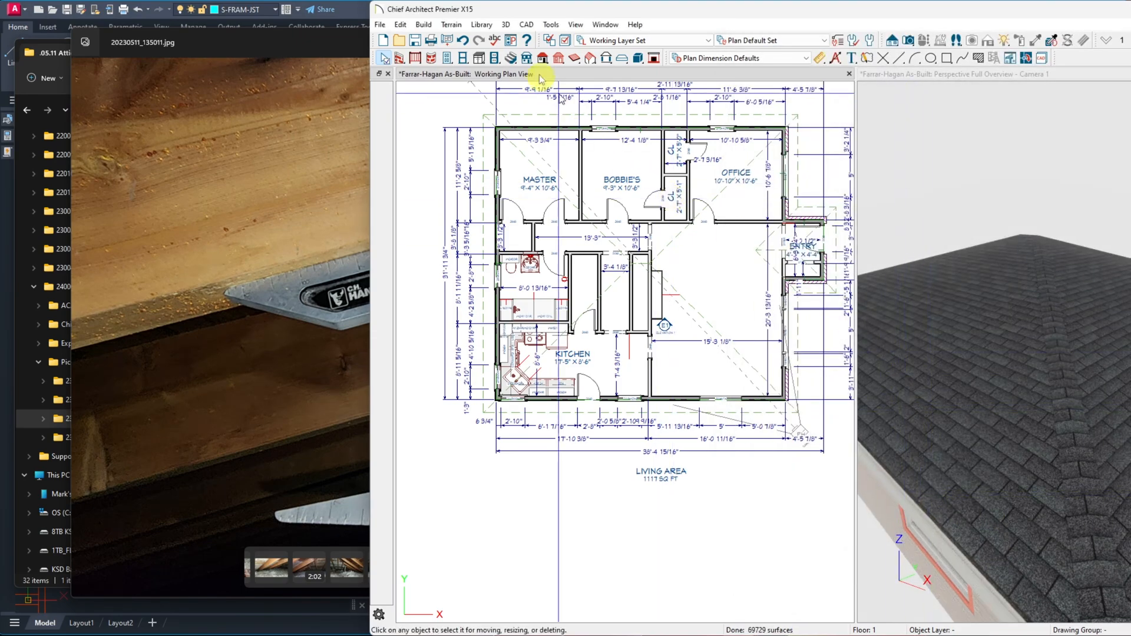
Build all framing for the house without turning on the hidden framing layers in the current view
{"action": "left_click", "coordinate": [424, 24]}
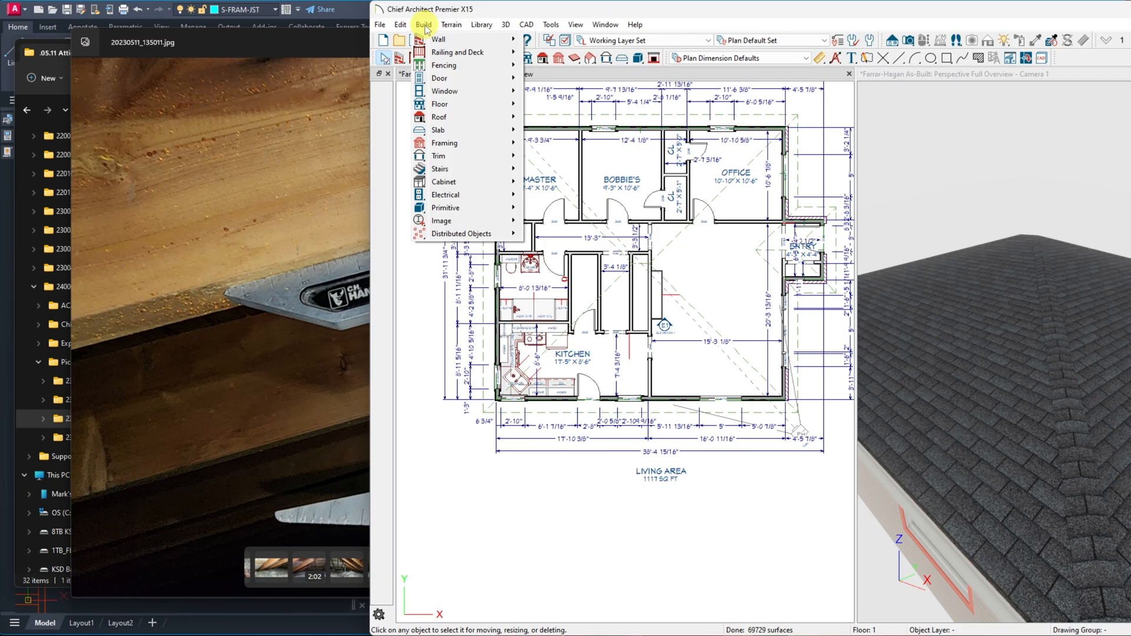
{"action": "mouse_move", "coordinate": [445, 116]}
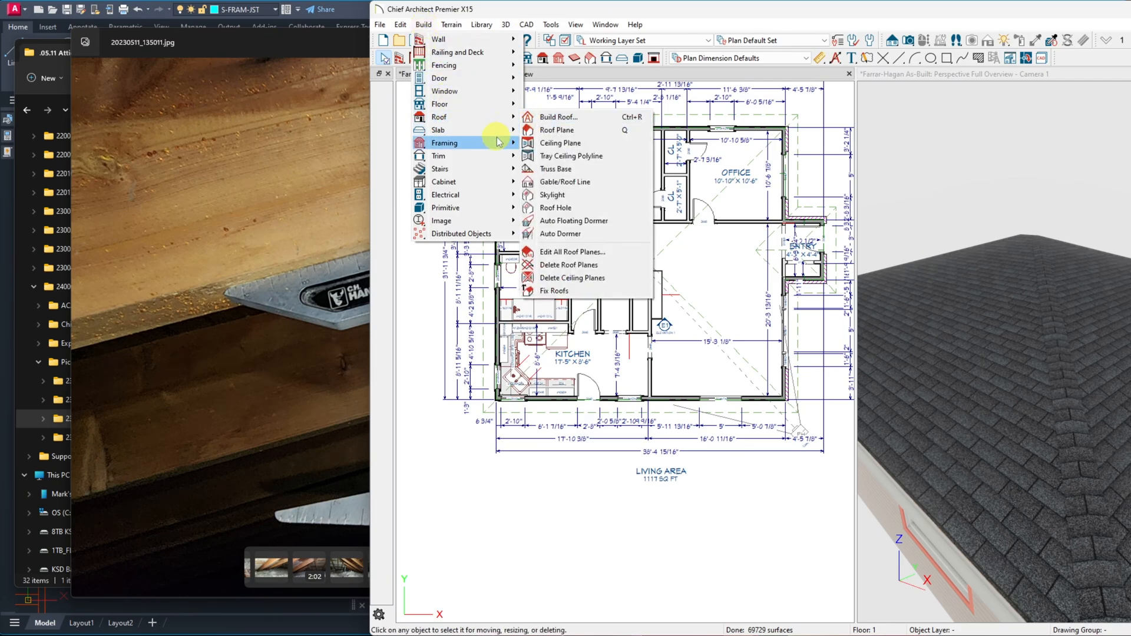
{"action": "mouse_move", "coordinate": [448, 142]}
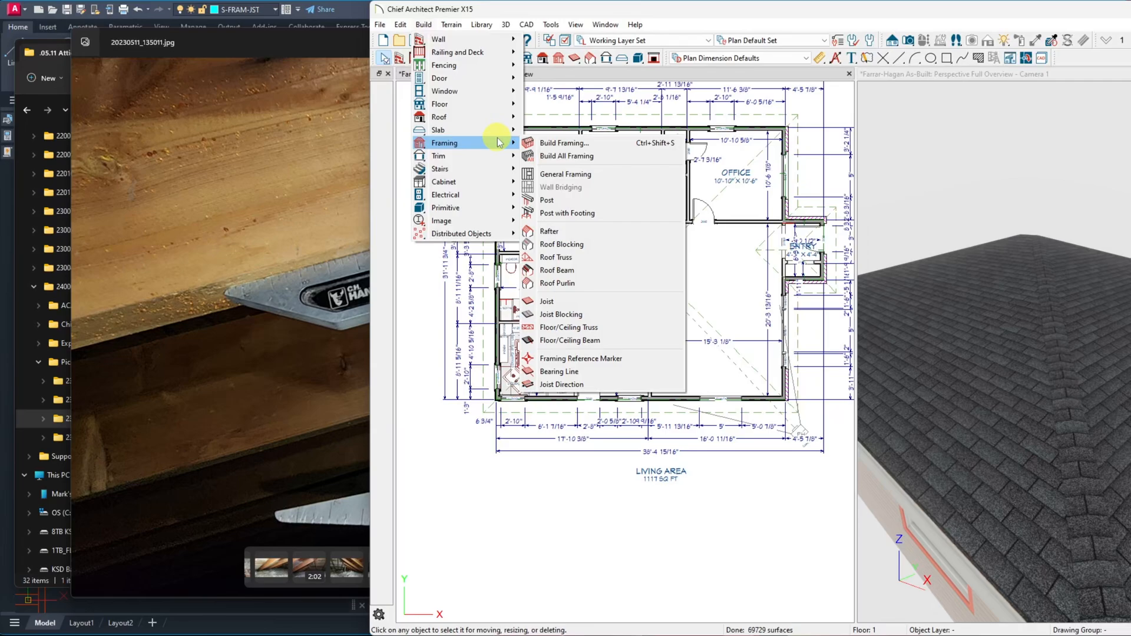
{"action": "left_click", "coordinate": [565, 157]}
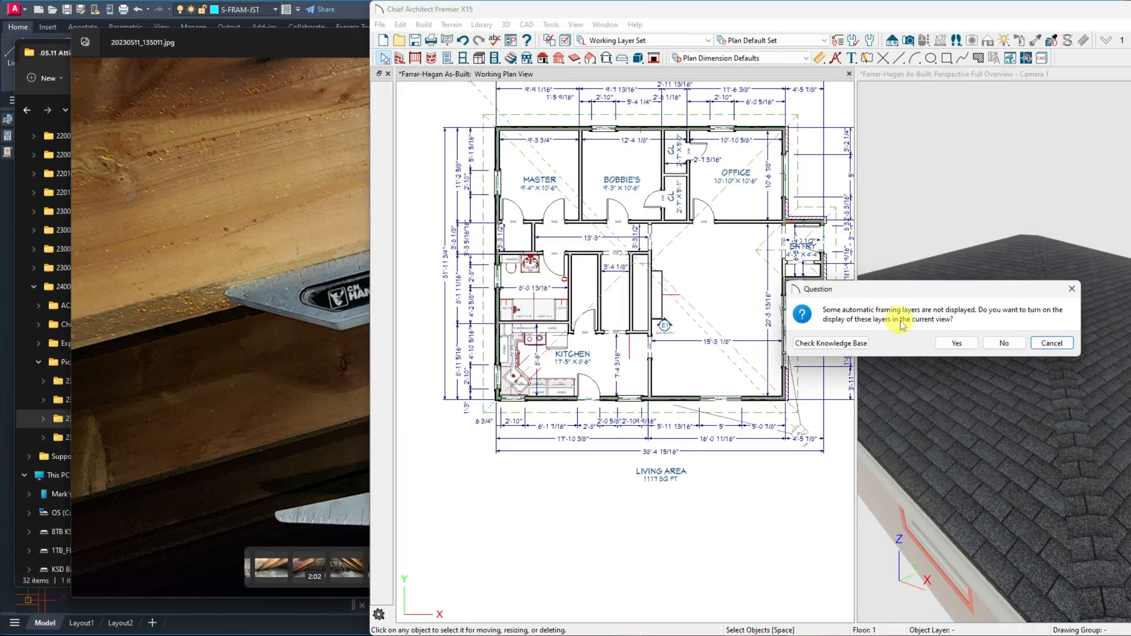
{"action": "left_click", "coordinate": [1004, 343]}
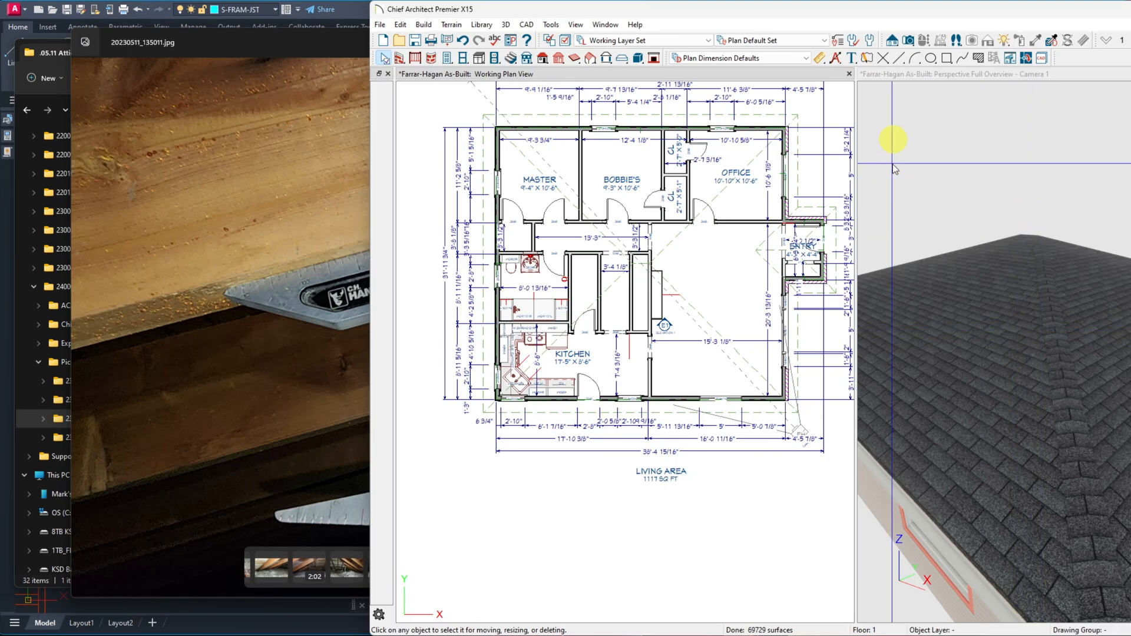
Enlarge the Chief Architect window and set the pitch of the roof plane over the bedrooms to 5.5 in 12
{"action": "double_click", "coordinate": [947, 7]}
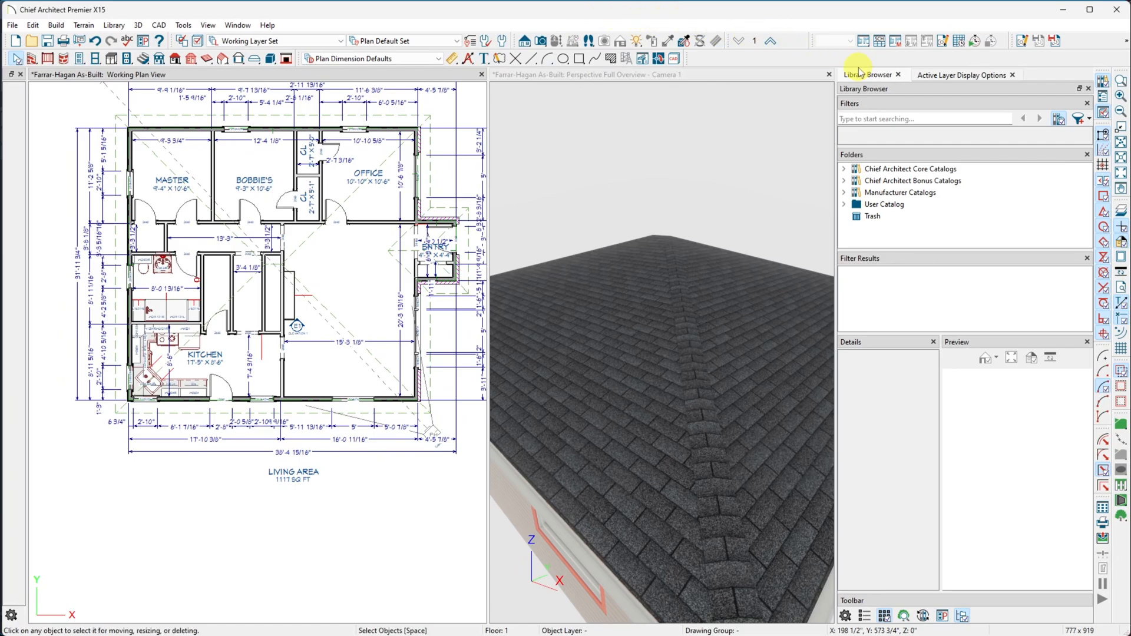
{"action": "left_click", "coordinate": [1091, 11]}
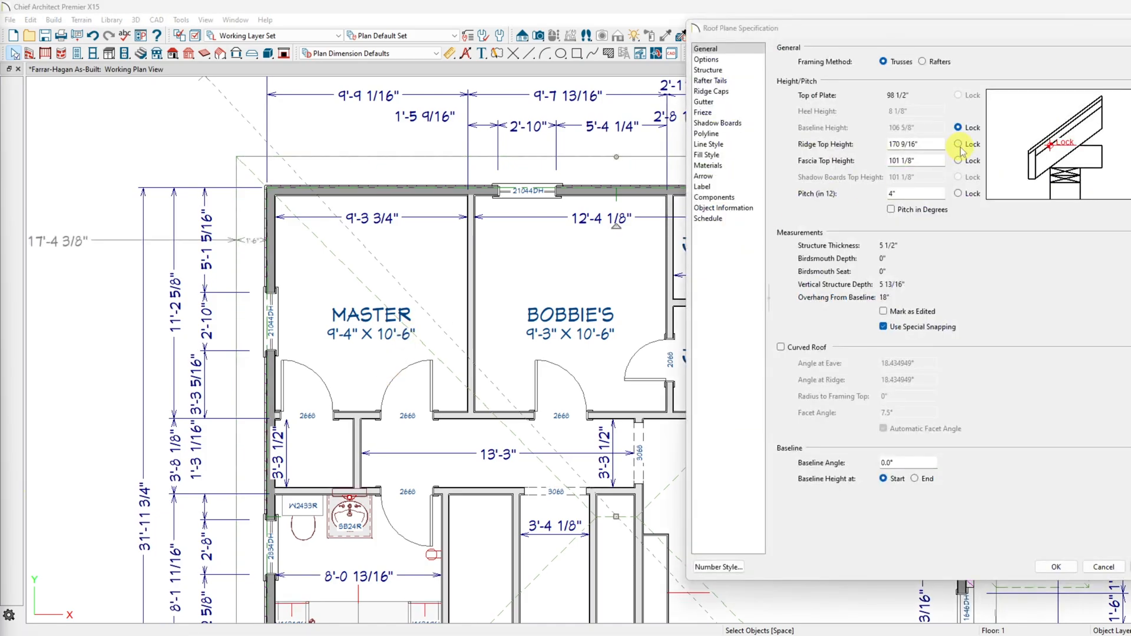
{"action": "left_click_drag", "start_coordinate": [951, 26], "coordinate": [505, 55]}
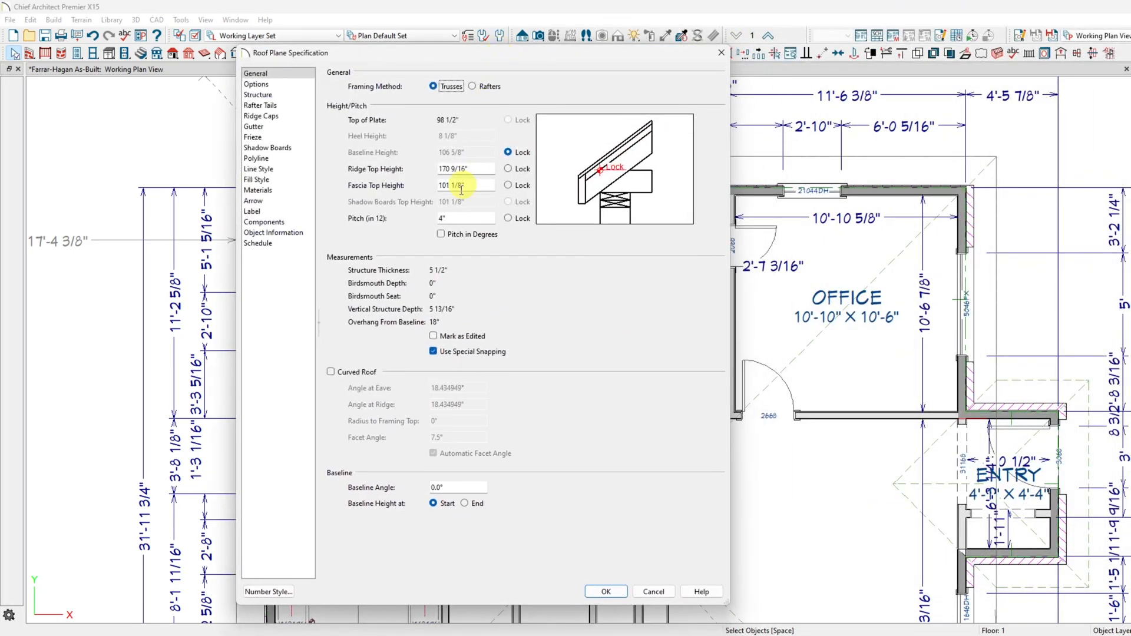
{"action": "double_click", "coordinate": [442, 218]}
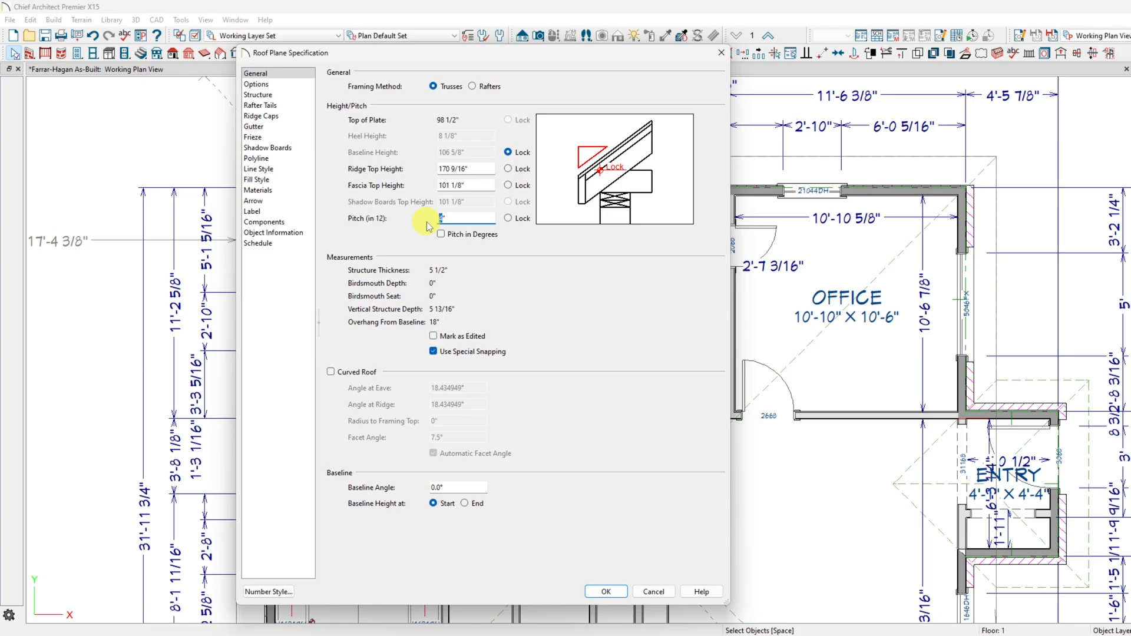
{"action": "type", "text": "5.5"}
{"action": "left_click", "coordinate": [605, 592]}
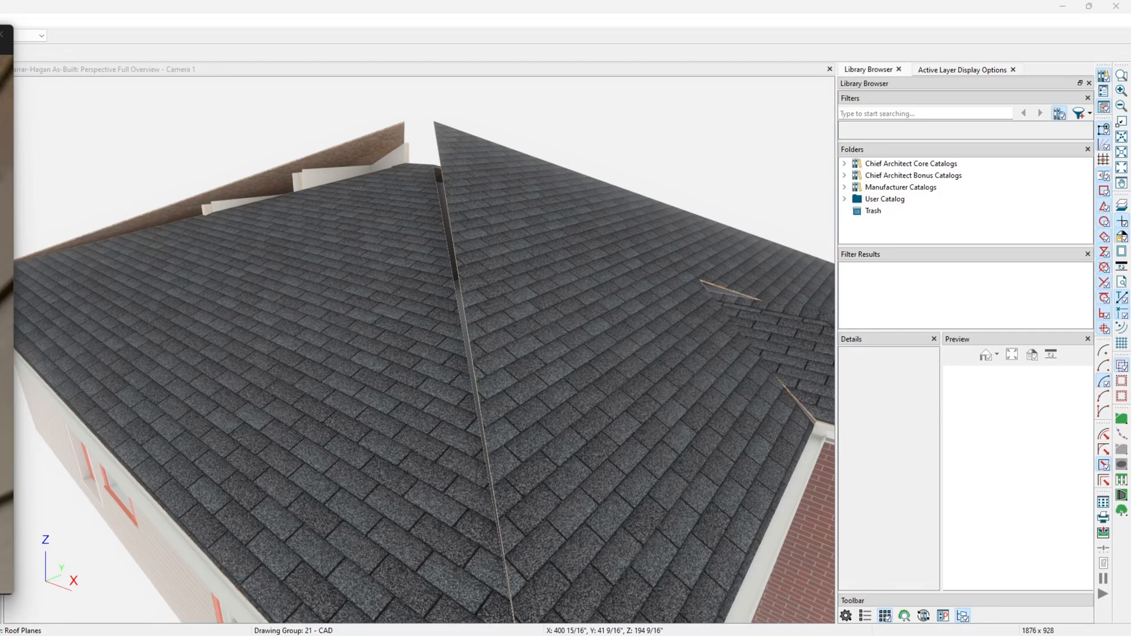
Delete the main roof plane on the entry side of the house
{"action": "left_click", "coordinate": [1, 37]}
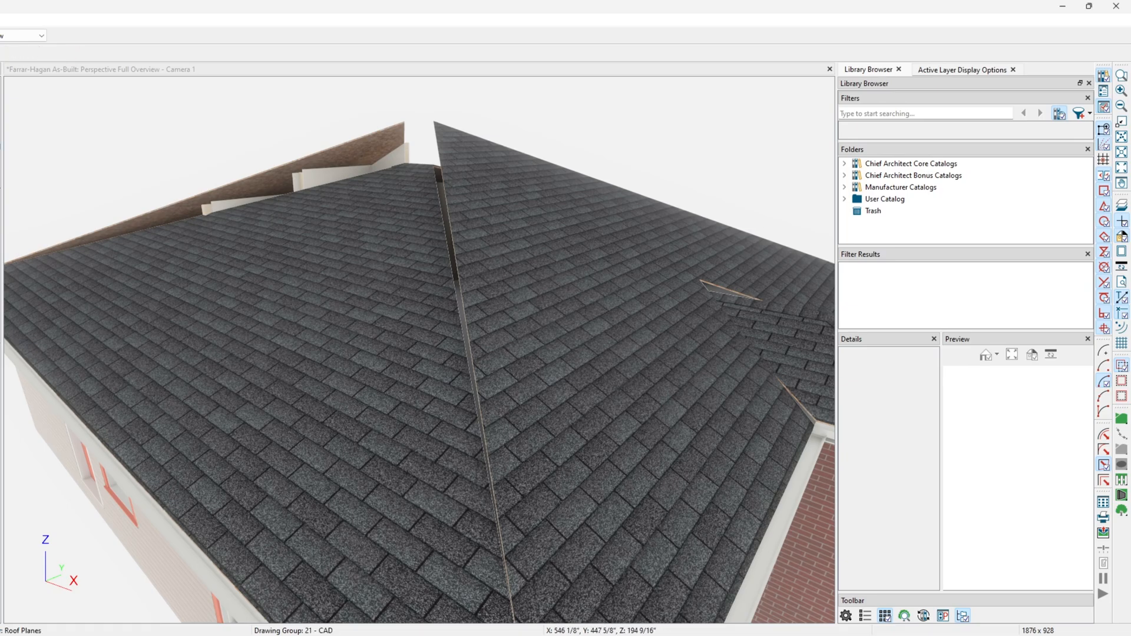
{"action": "key", "text": "Delete"}
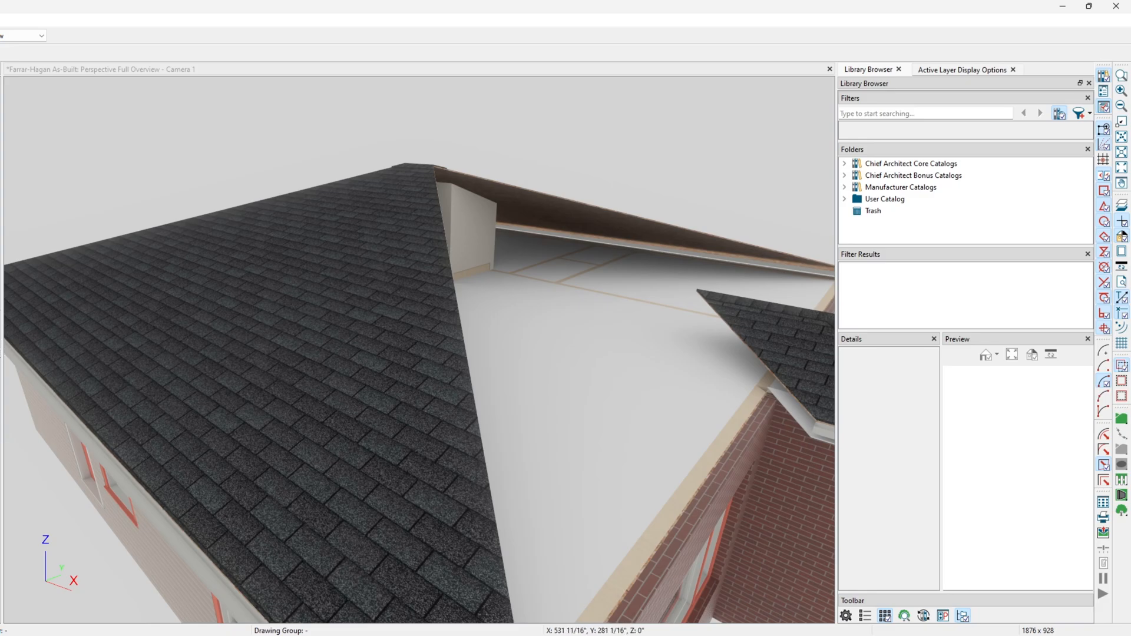
{"action": "left_click", "coordinate": [1, 357]}
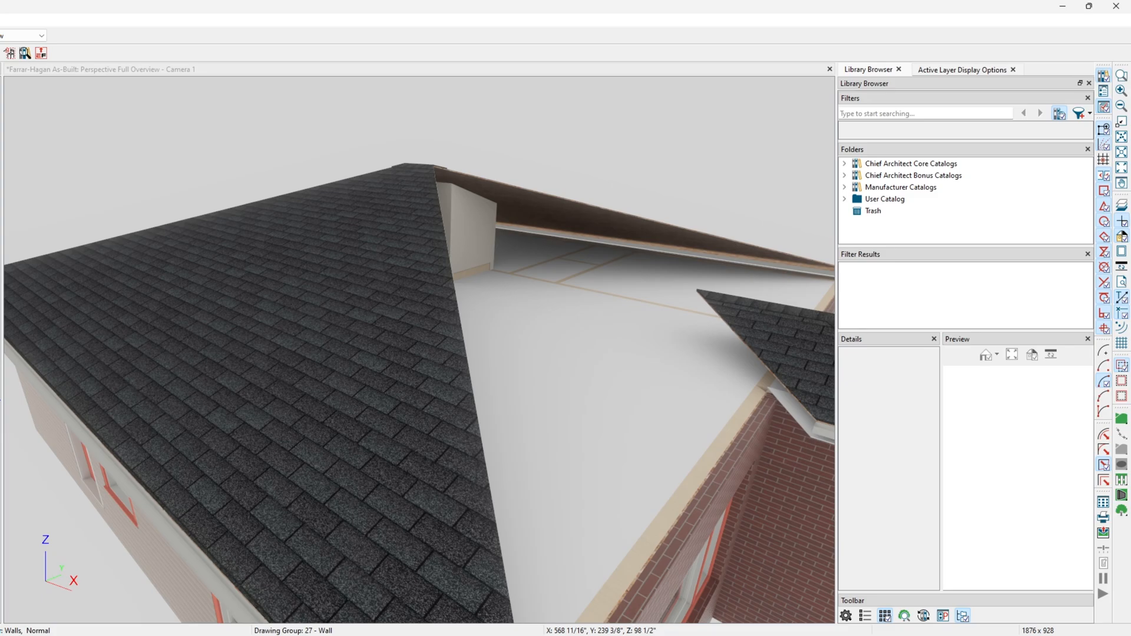
{"action": "key", "text": "Tab"}
{"action": "key", "text": "Delete"}
{"action": "key", "text": "Delete"}
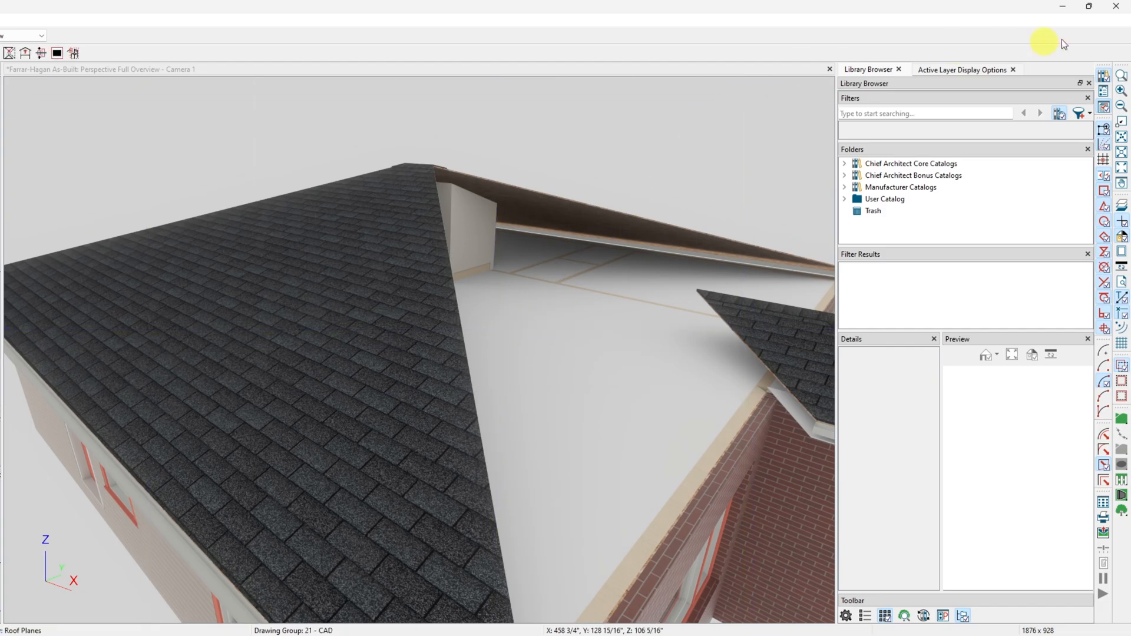
Set the color of the Roofs, Baselines layer in the Roof Plan Layer Set to bright green
{"action": "left_click", "coordinate": [960, 70]}
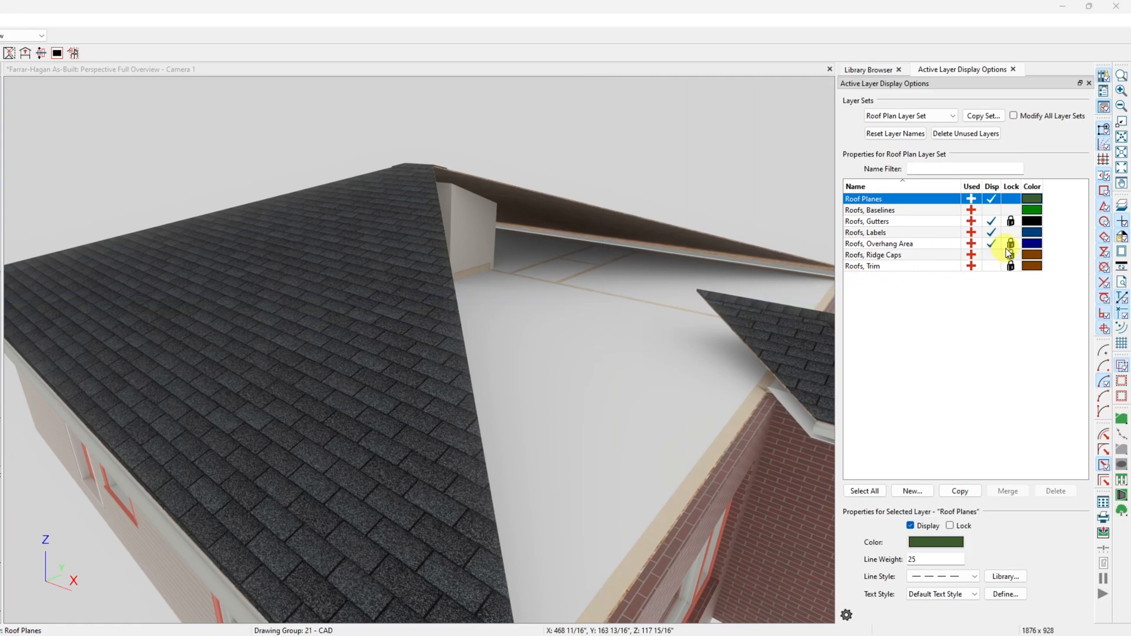
{"action": "double_click", "coordinate": [1033, 216]}
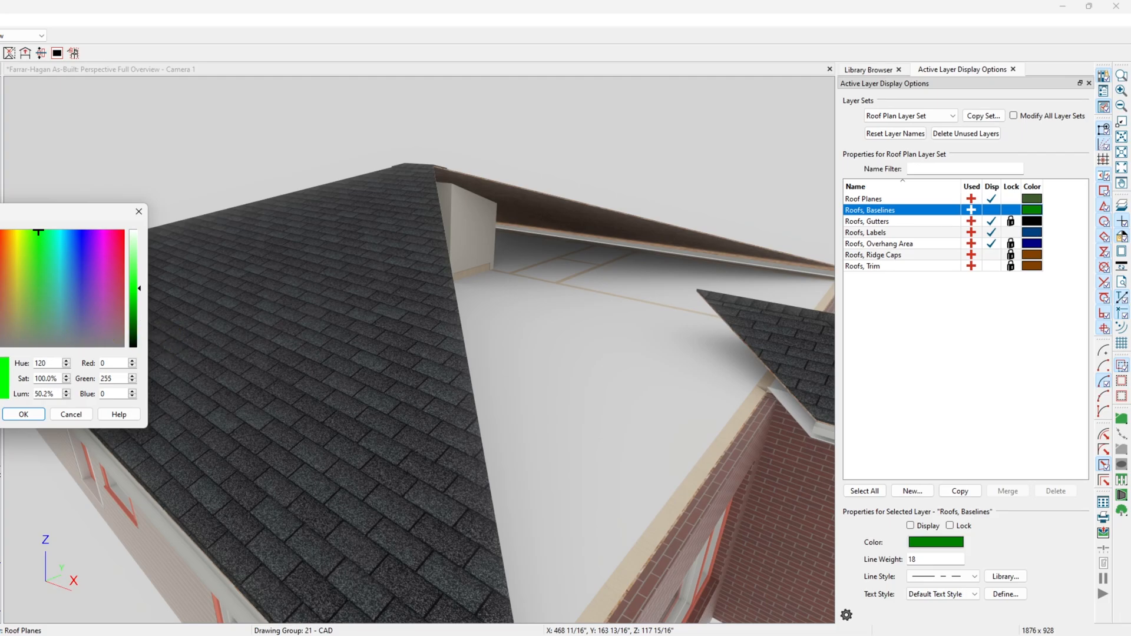
{"action": "left_click", "coordinate": [20, 414]}
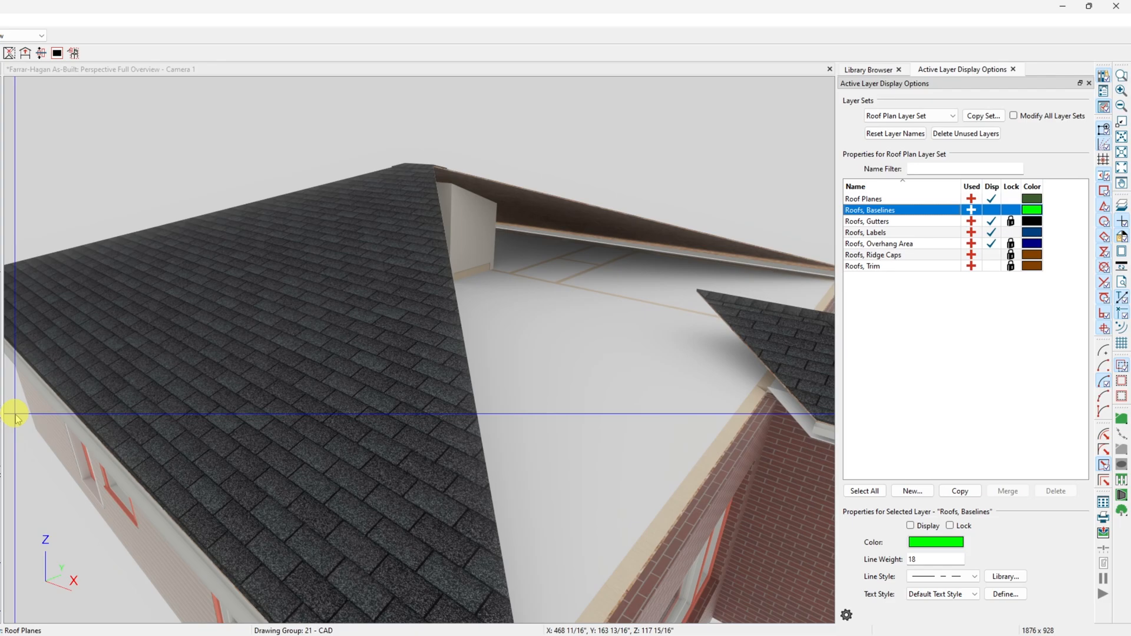
{"action": "left_click", "coordinate": [56, 323]}
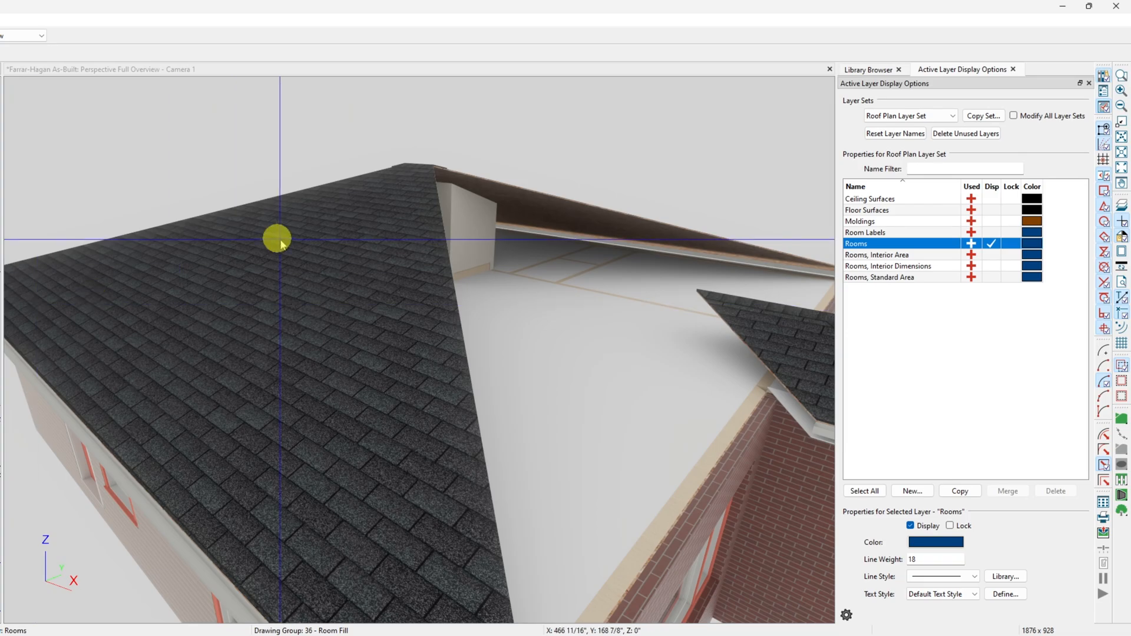
{"action": "key", "text": "Escape"}
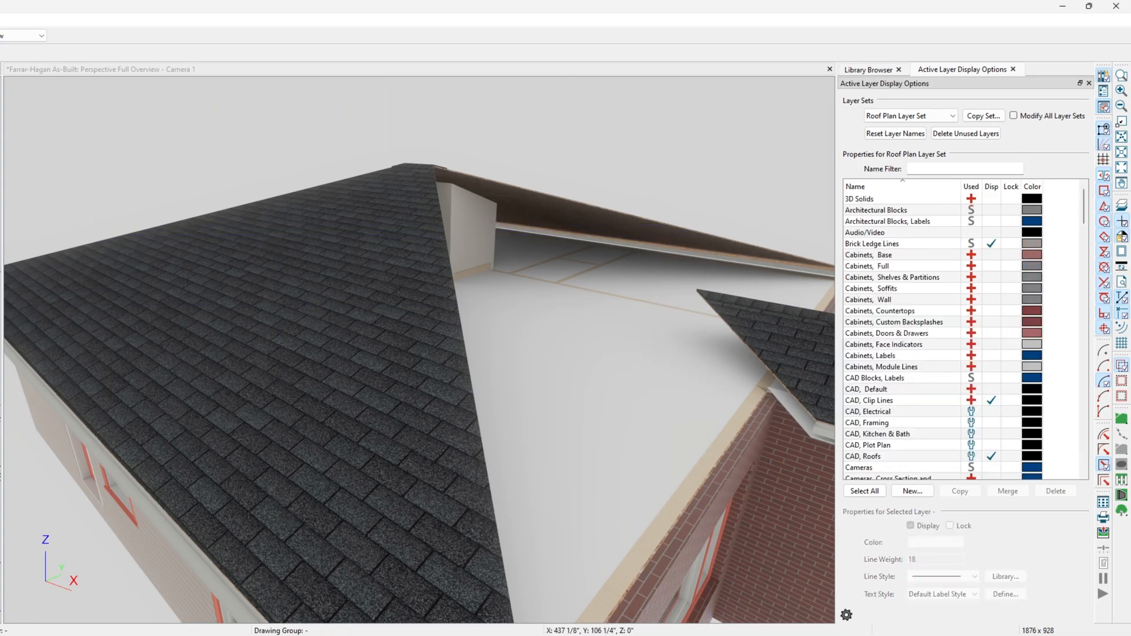
Turn on the display of the Roofs, Baselines layer in the Roof Plan Layer Set
{"action": "left_click", "coordinate": [426, 223]}
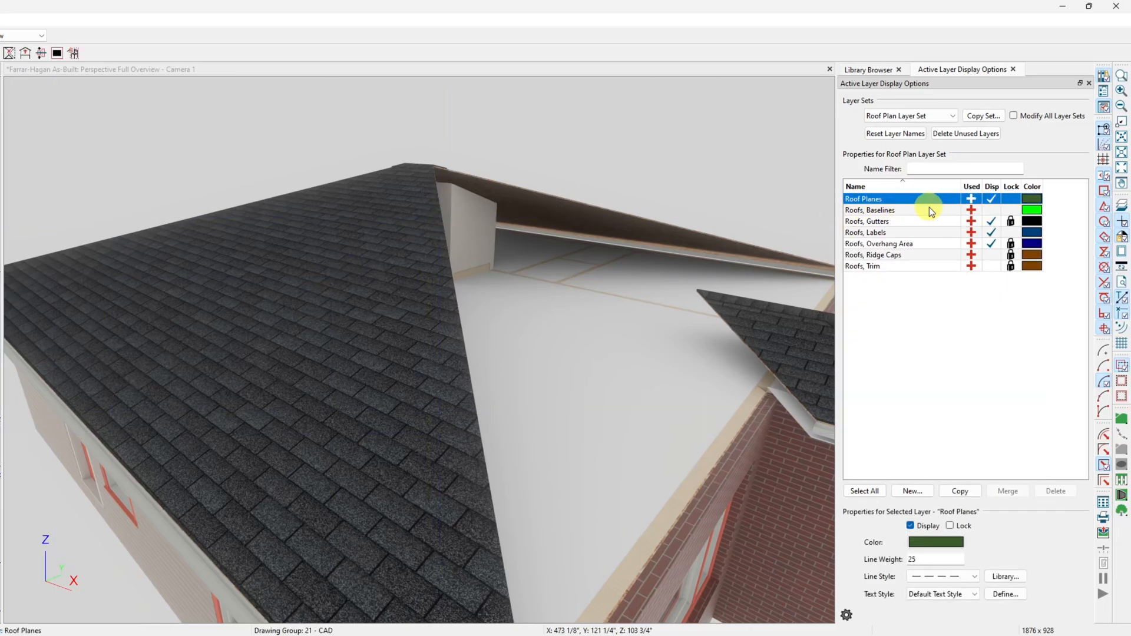
{"action": "left_click", "coordinate": [1001, 210]}
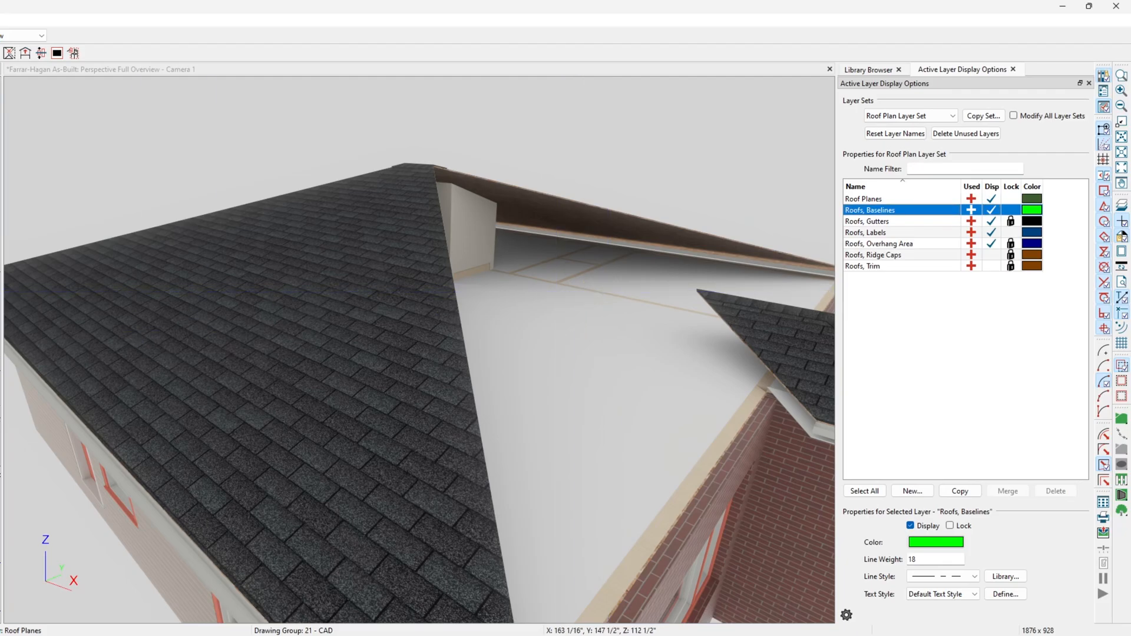
{"action": "key", "text": "Escape"}
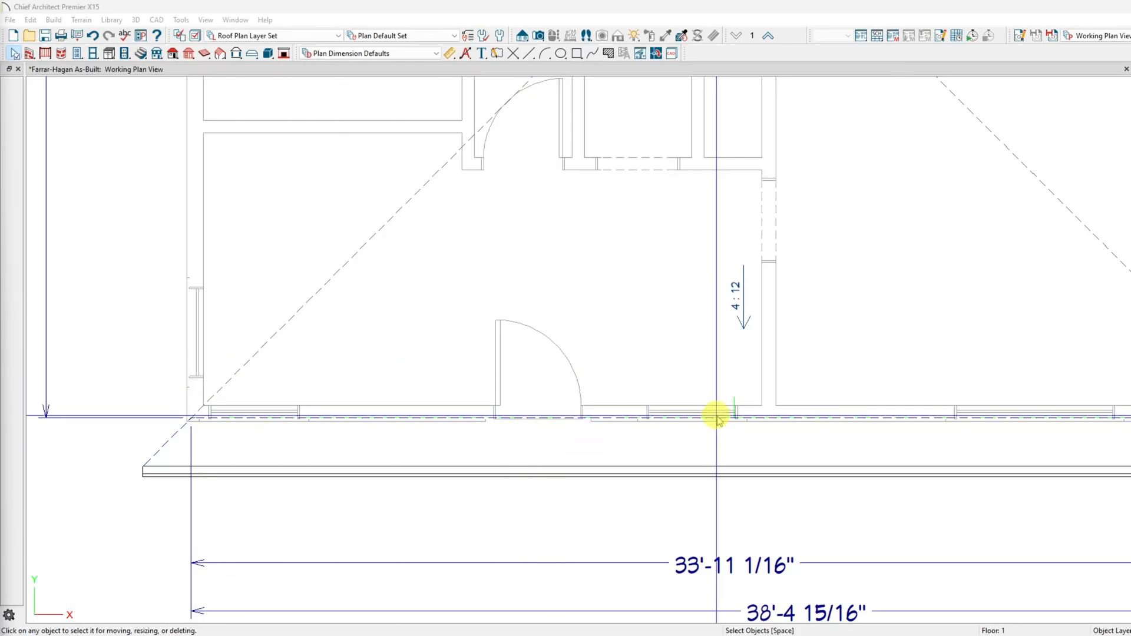
Select the roof plane baseline along the kitchen's exterior wall and change its layer color to the reddish pink basic color
{"action": "scroll", "coordinate": [718, 418], "scroll_direction": "up", "scroll_amount": 5}
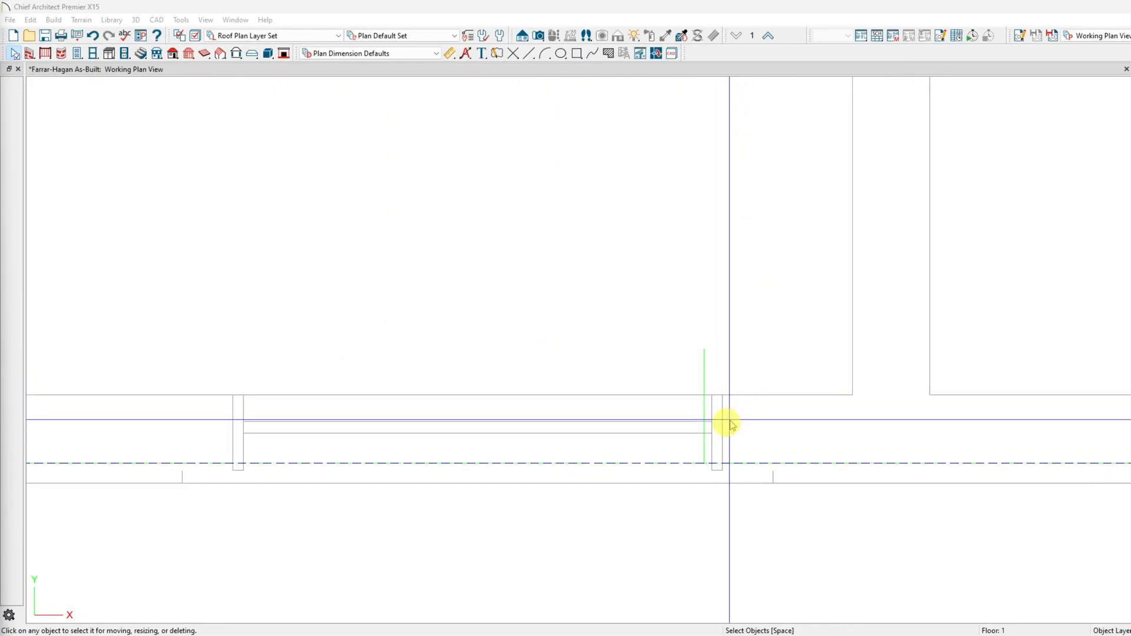
{"action": "scroll", "coordinate": [710, 457], "scroll_direction": "down", "scroll_amount": 5}
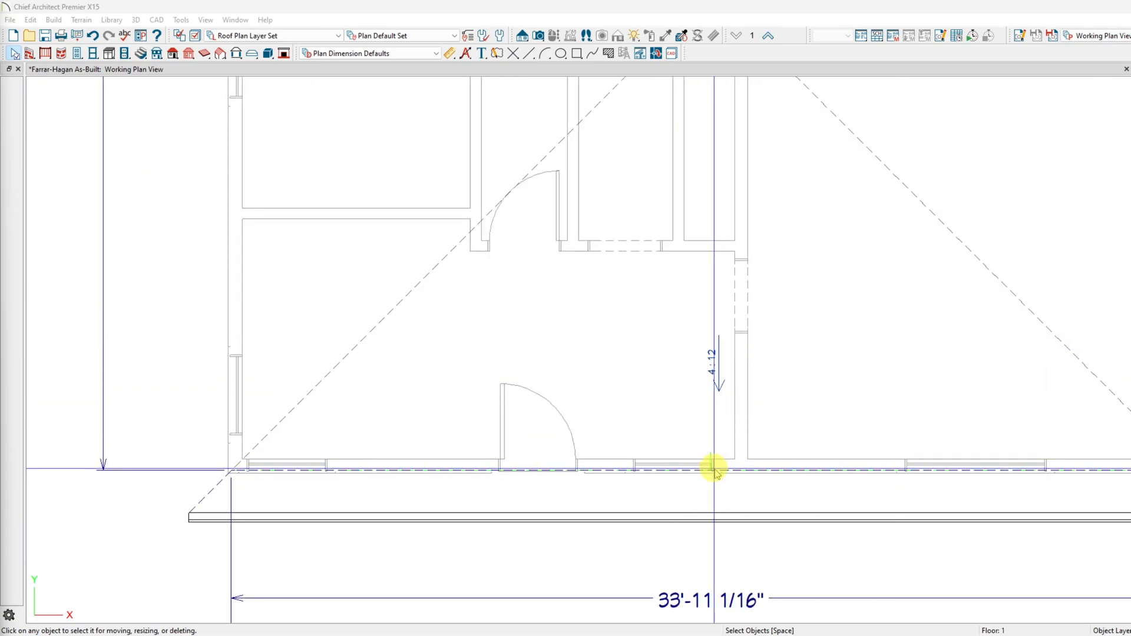
{"action": "left_click", "coordinate": [714, 470]}
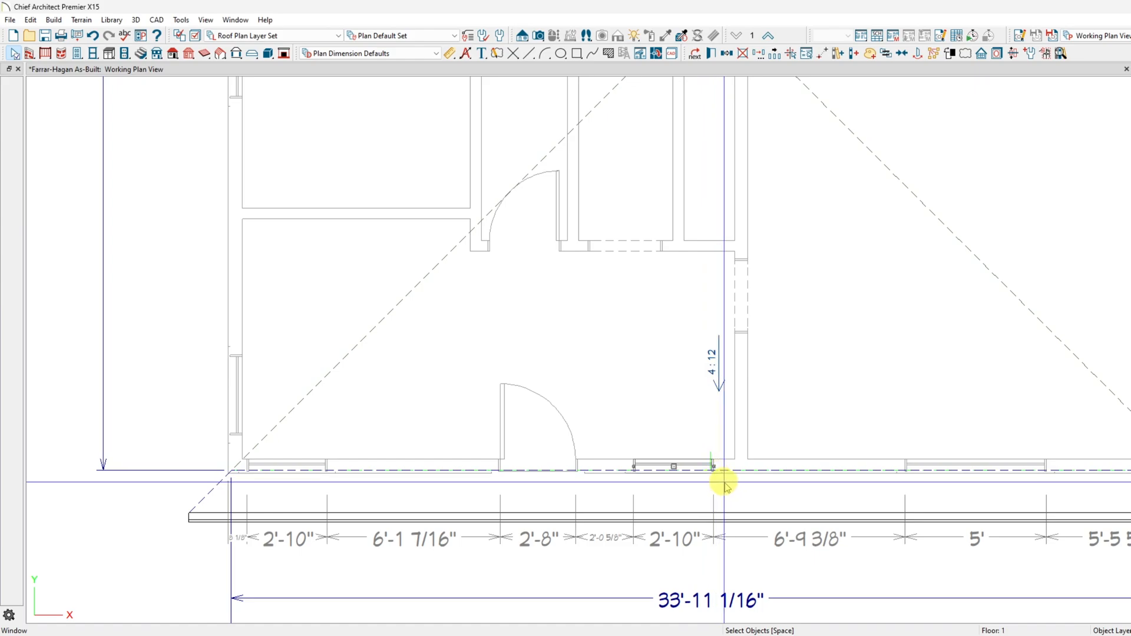
{"action": "left_click", "coordinate": [590, 538]}
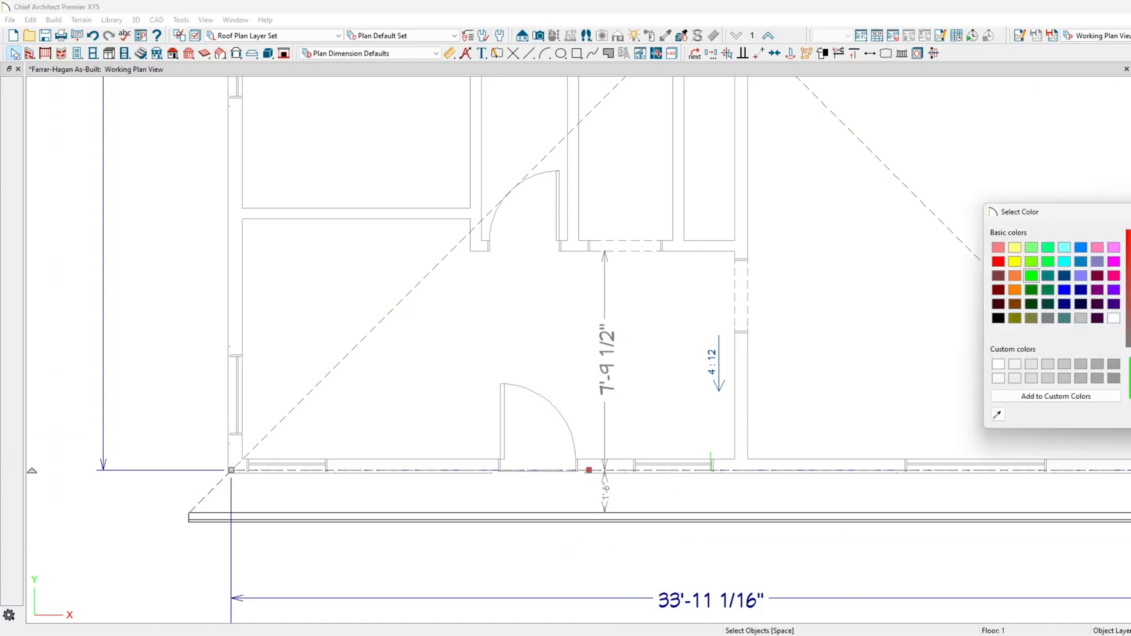
{"action": "left_click", "coordinate": [1114, 276]}
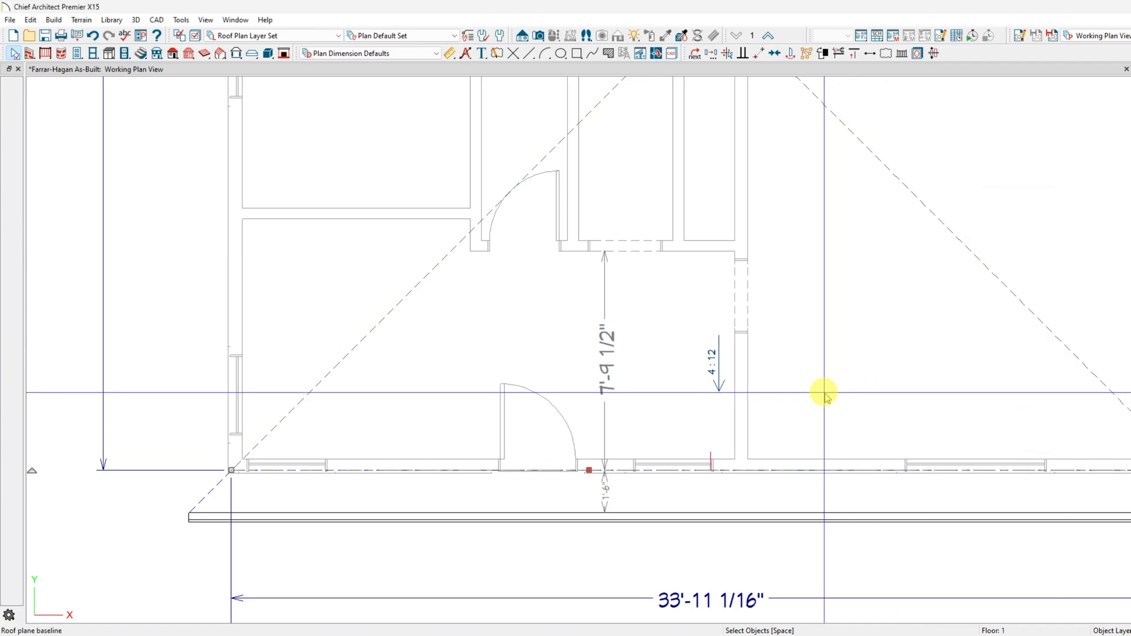
Examine the selected roof plane baseline against the exterior wall's outer face and the eave overhang
{"action": "scroll", "coordinate": [712, 471], "scroll_direction": "up", "scroll_amount": 5}
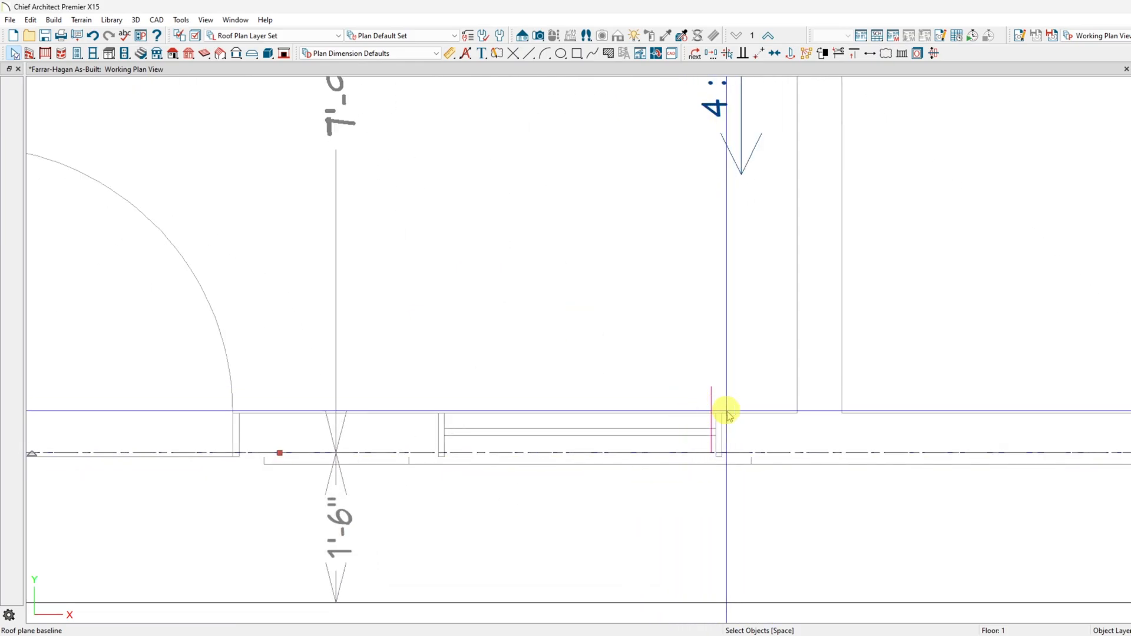
{"action": "scroll", "coordinate": [724, 413], "scroll_direction": "down", "scroll_amount": 4}
{"action": "left_click_drag", "start_coordinate": [720, 421], "coordinate": [504, 433]}
{"action": "scroll", "coordinate": [504, 434], "scroll_direction": "down", "scroll_amount": 3}
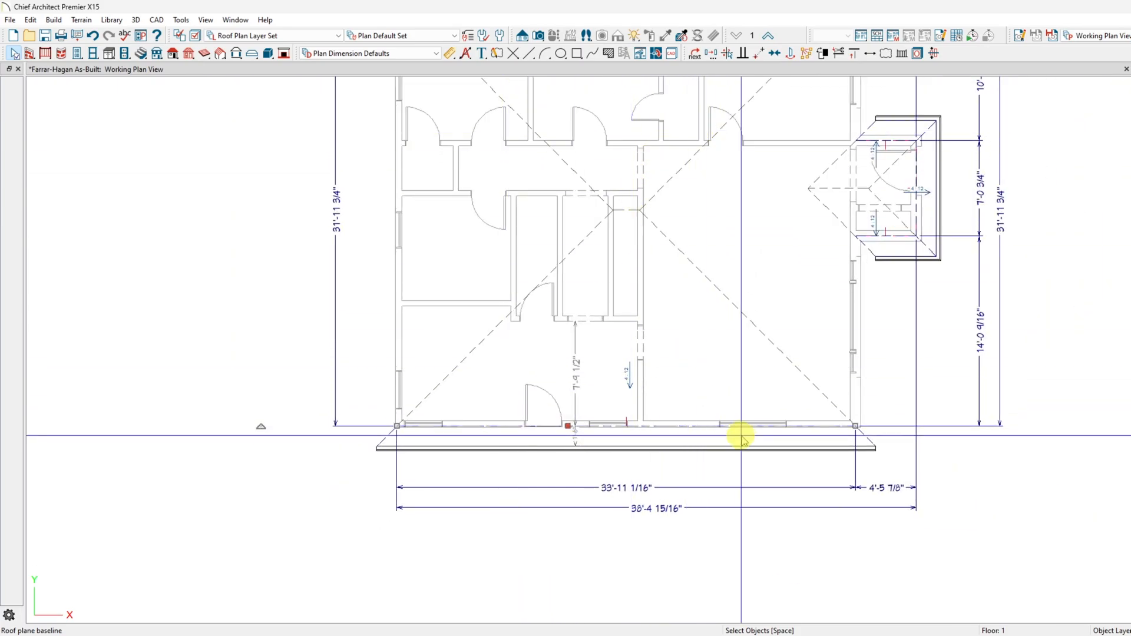
{"action": "scroll", "coordinate": [589, 433], "scroll_direction": "up", "scroll_amount": 2}
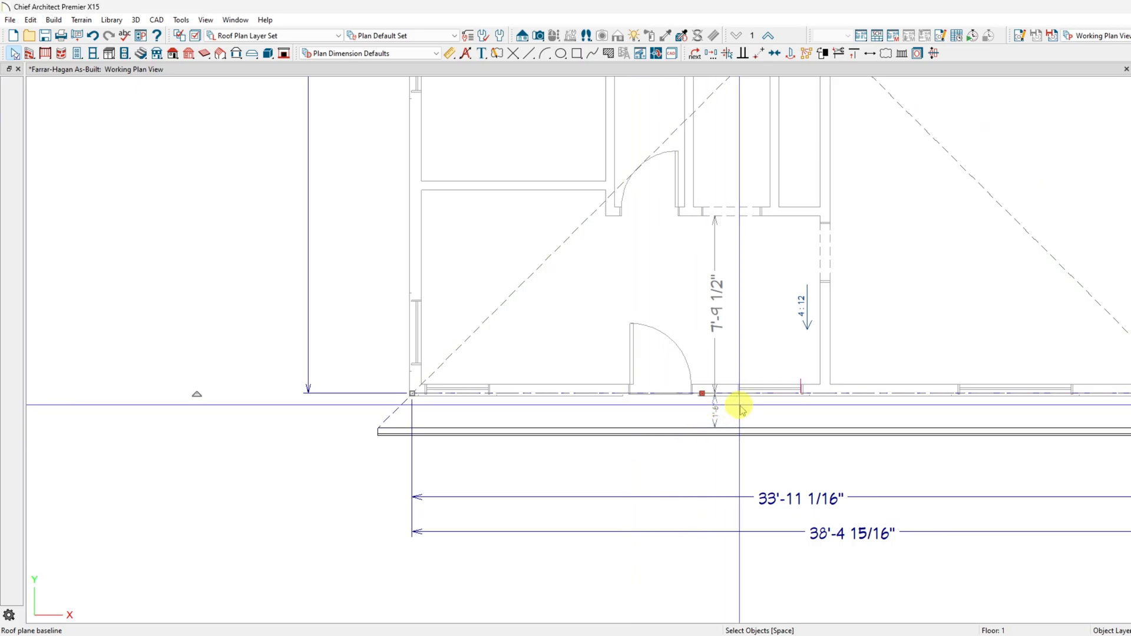
{"action": "scroll", "coordinate": [716, 409], "scroll_direction": "up", "scroll_amount": 2}
{"action": "scroll", "coordinate": [715, 409], "scroll_direction": "up", "scroll_amount": 2}
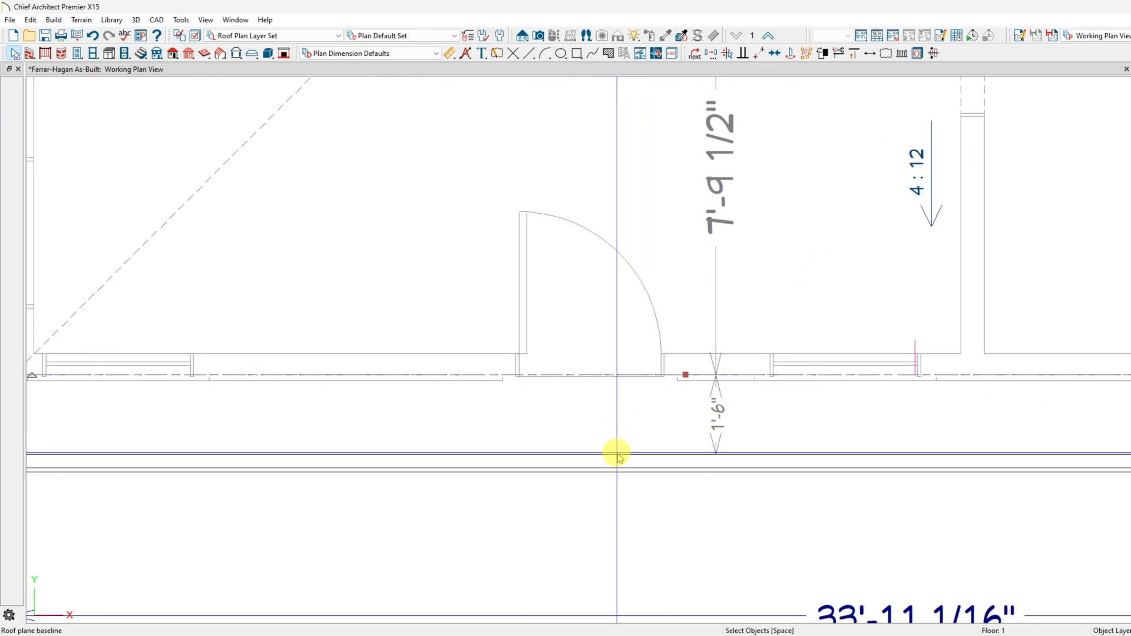
{"action": "scroll", "coordinate": [602, 476], "scroll_direction": "down", "scroll_amount": 2}
{"action": "key", "text": "Escape"}
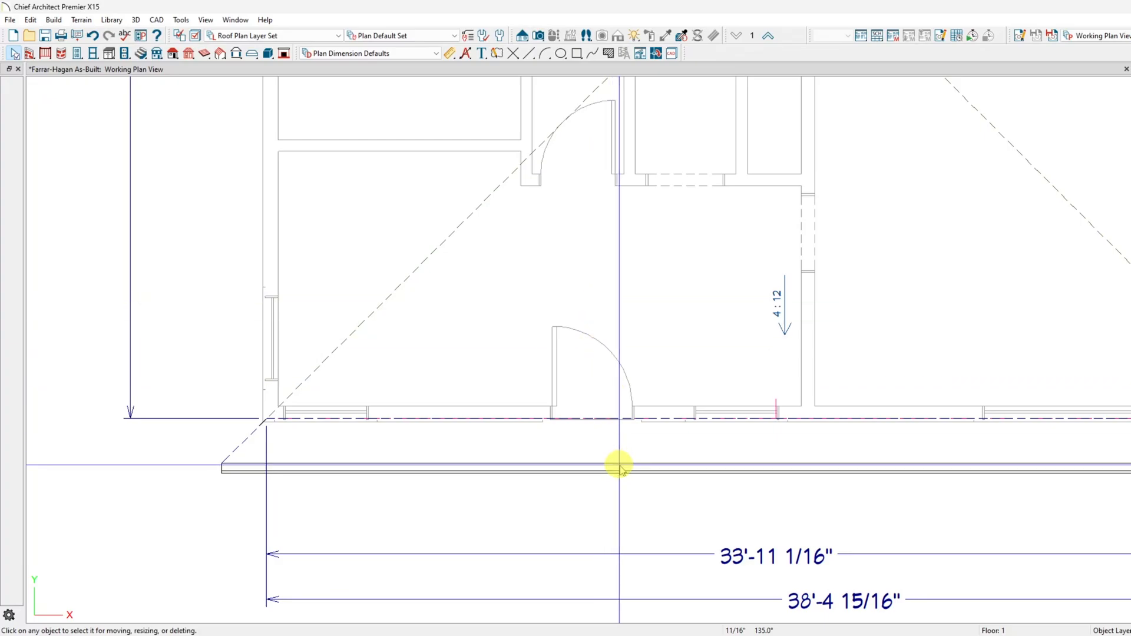
Select the two opposite main roof planes and review their height, pitch and overhang settings
{"action": "left_click", "coordinate": [662, 438]}
{"action": "scroll", "coordinate": [662, 438], "scroll_direction": "down", "scroll_amount": 5}
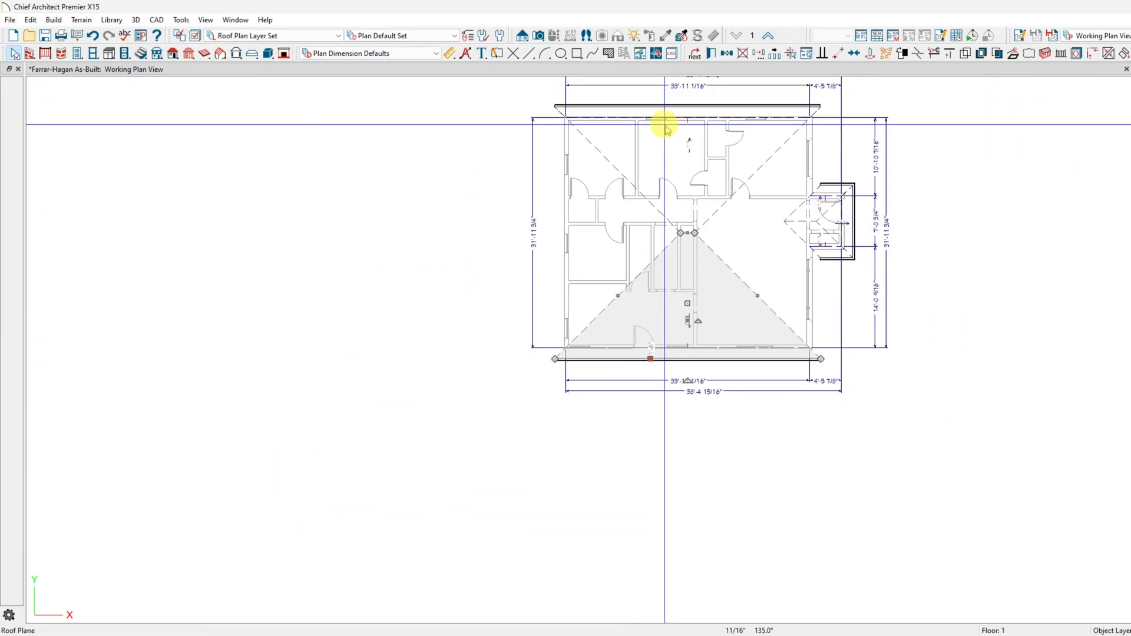
{"action": "left_click", "coordinate": [673, 109], "text": "shift"}
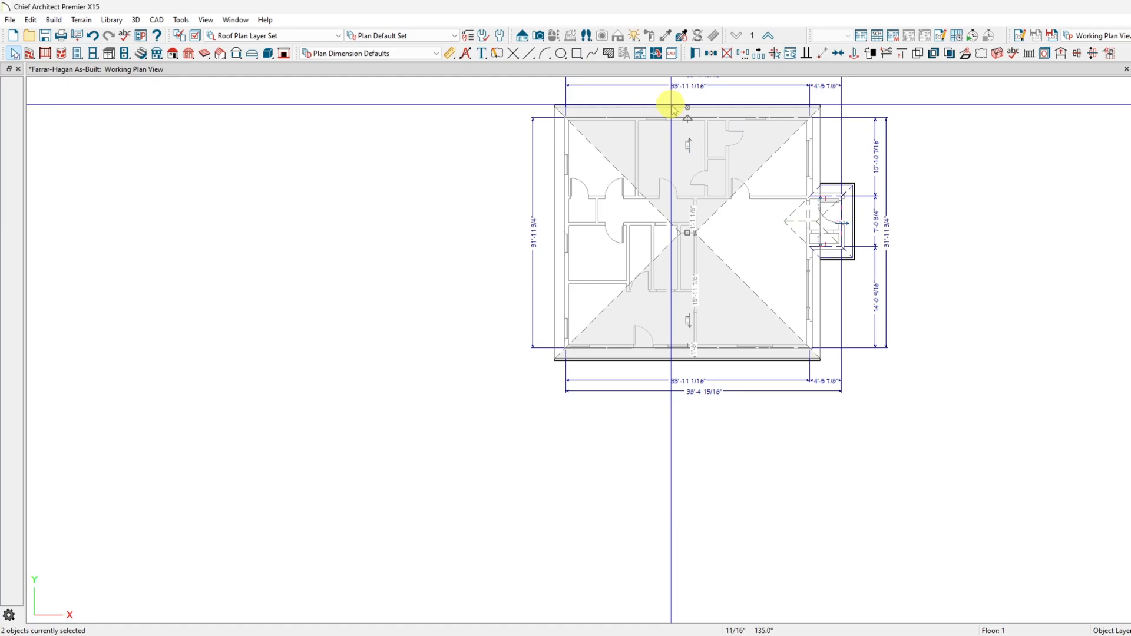
{"action": "double_click", "coordinate": [673, 109]}
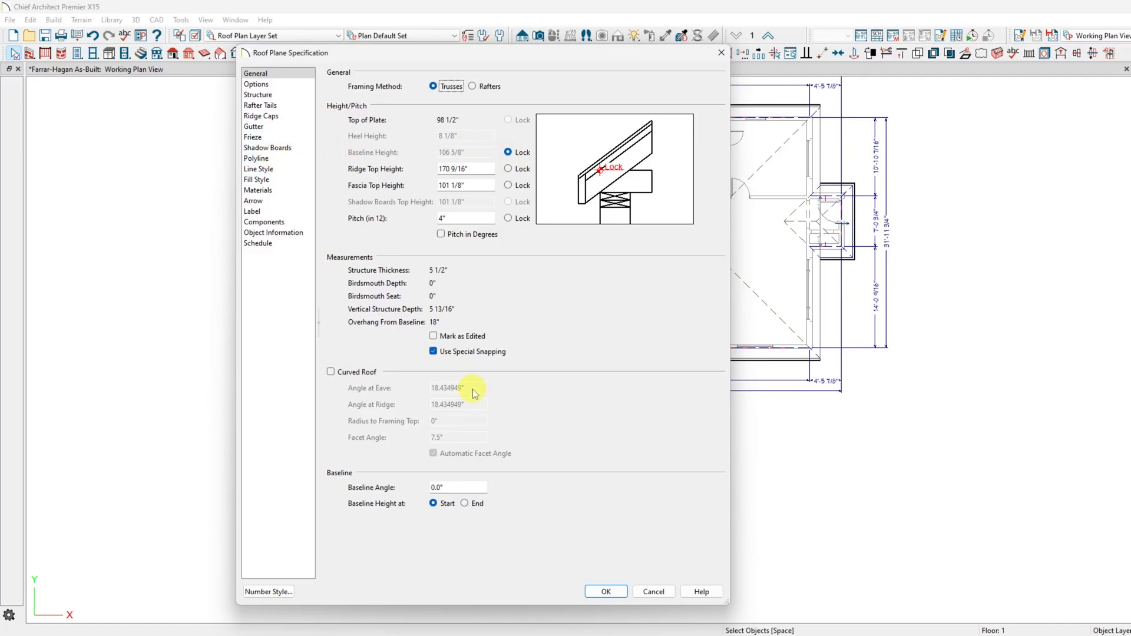
{"action": "left_click", "coordinate": [639, 593]}
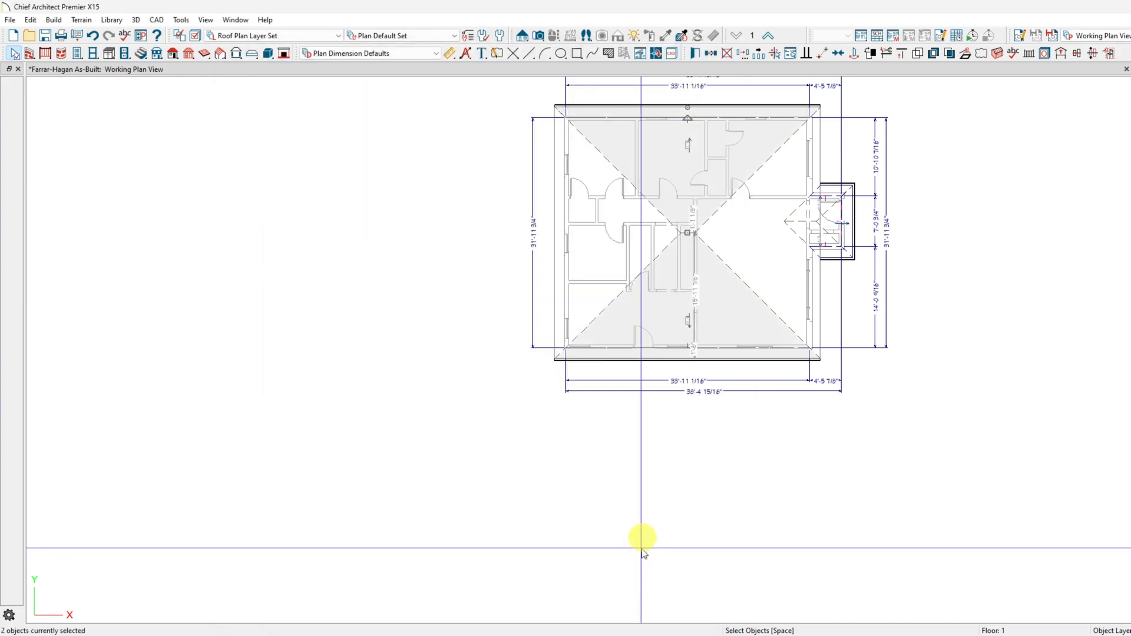
Check the site photo folders and set the roof overhang length of the long exterior wall with the door to 9.5"
{"action": "left_click", "coordinate": [665, 349]}
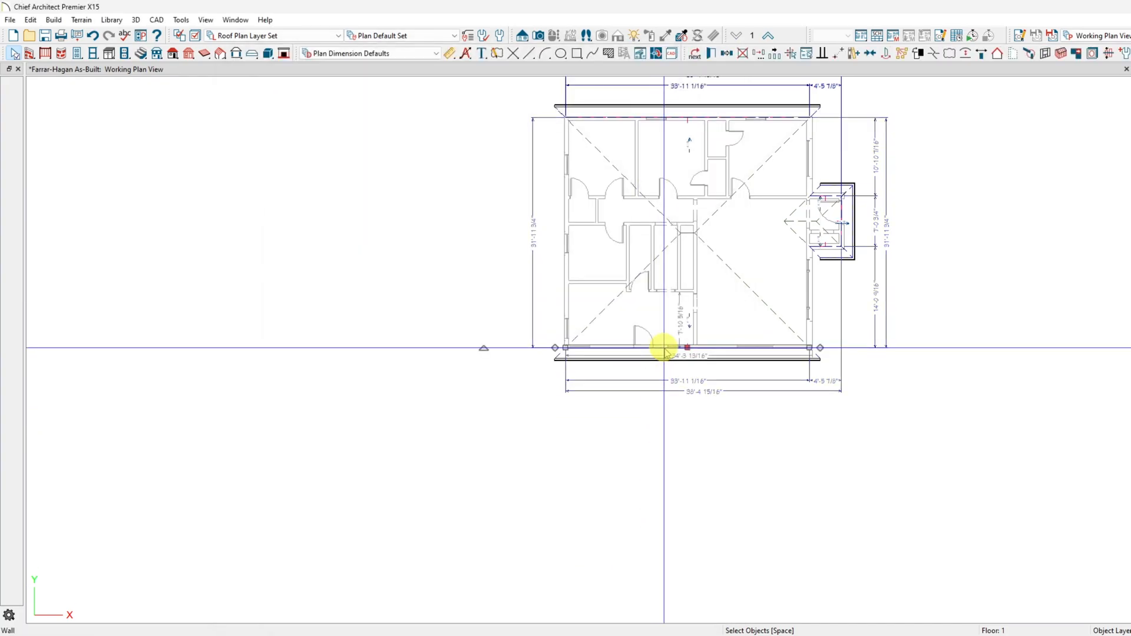
{"action": "double_click", "coordinate": [678, 118]}
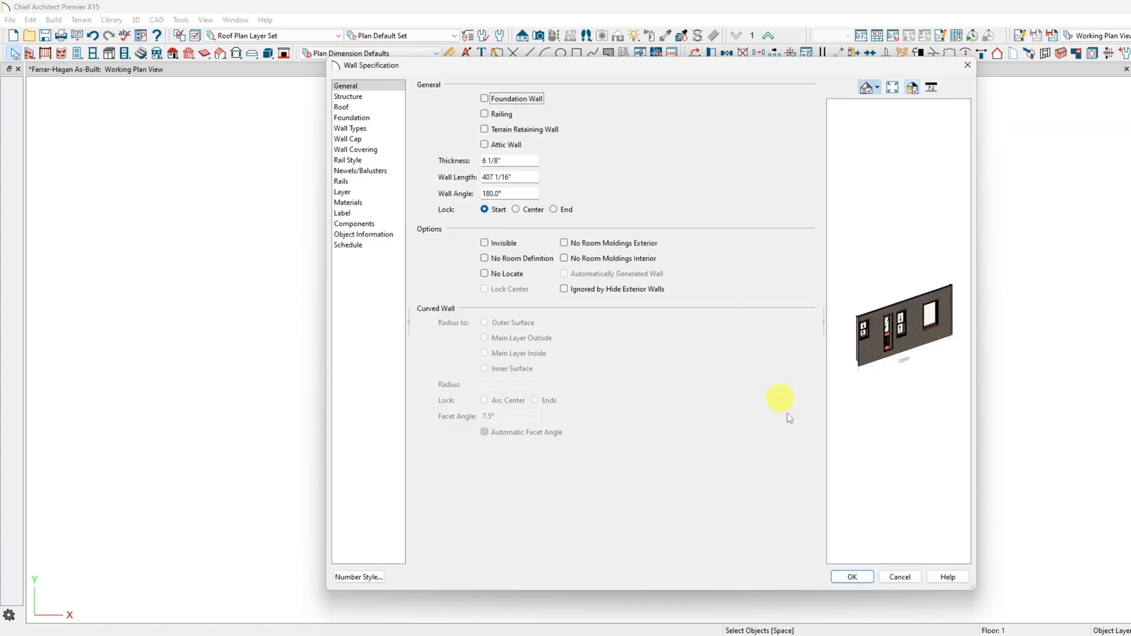
{"action": "left_click", "coordinate": [359, 106]}
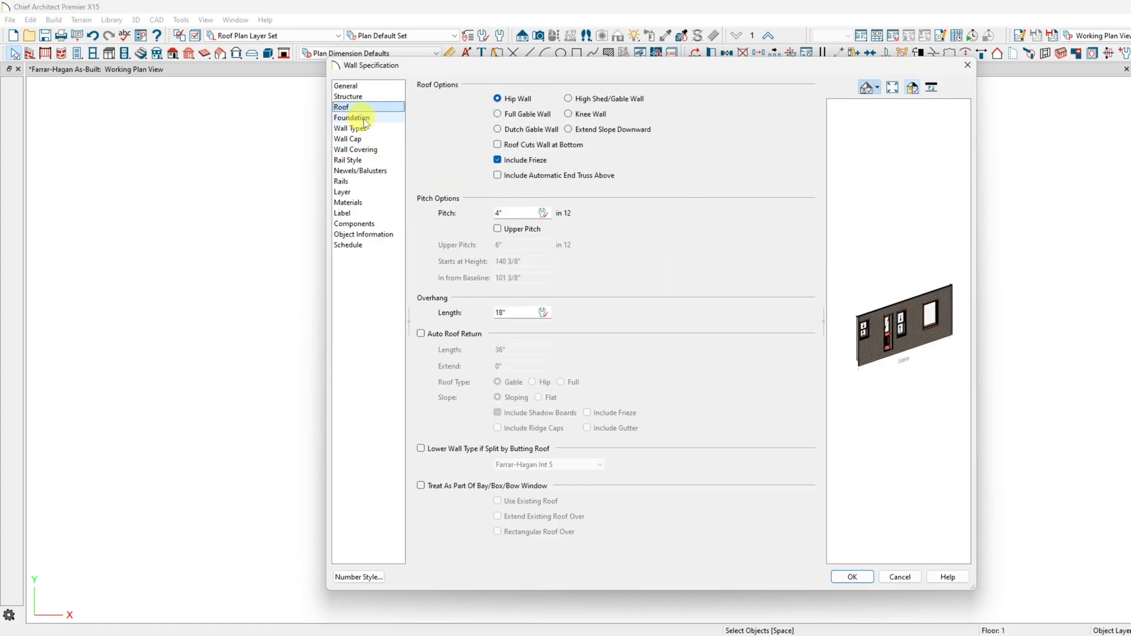
{"action": "double_click", "coordinate": [504, 313]}
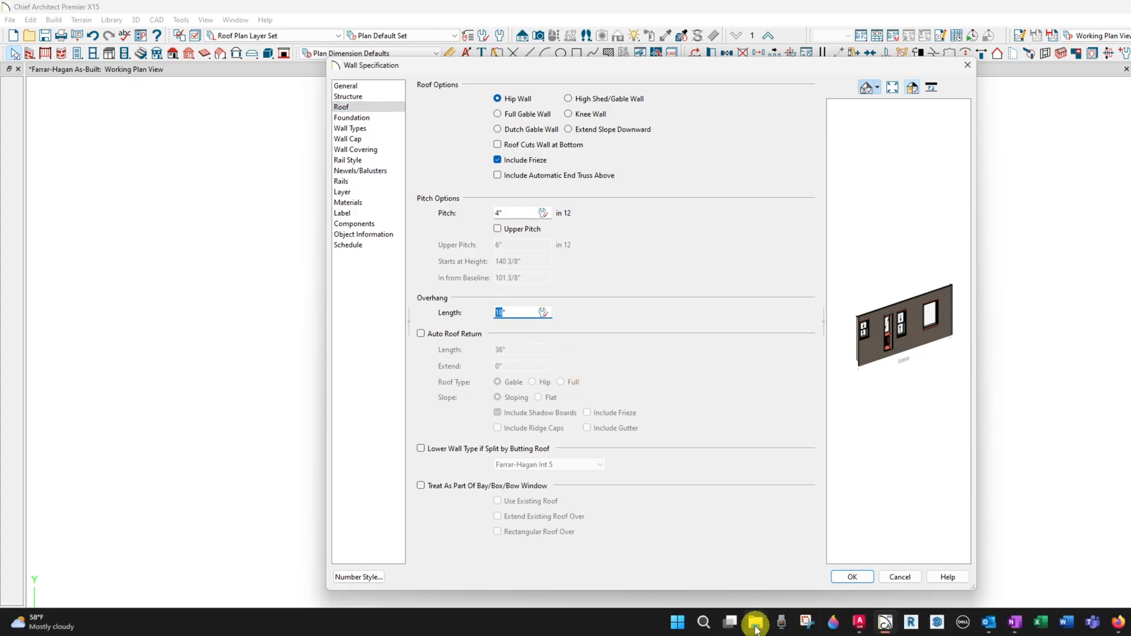
{"action": "left_click", "coordinate": [750, 622]}
{"action": "left_click", "coordinate": [722, 571]}
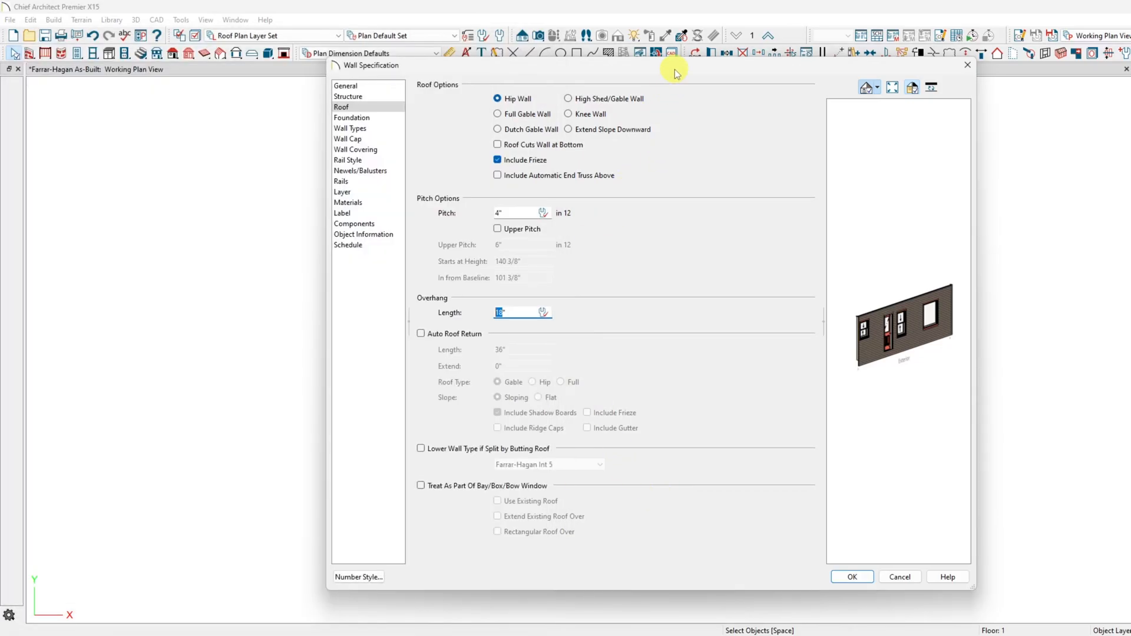
{"action": "left_click", "coordinate": [676, 72]}
{"action": "double_click", "coordinate": [509, 314]}
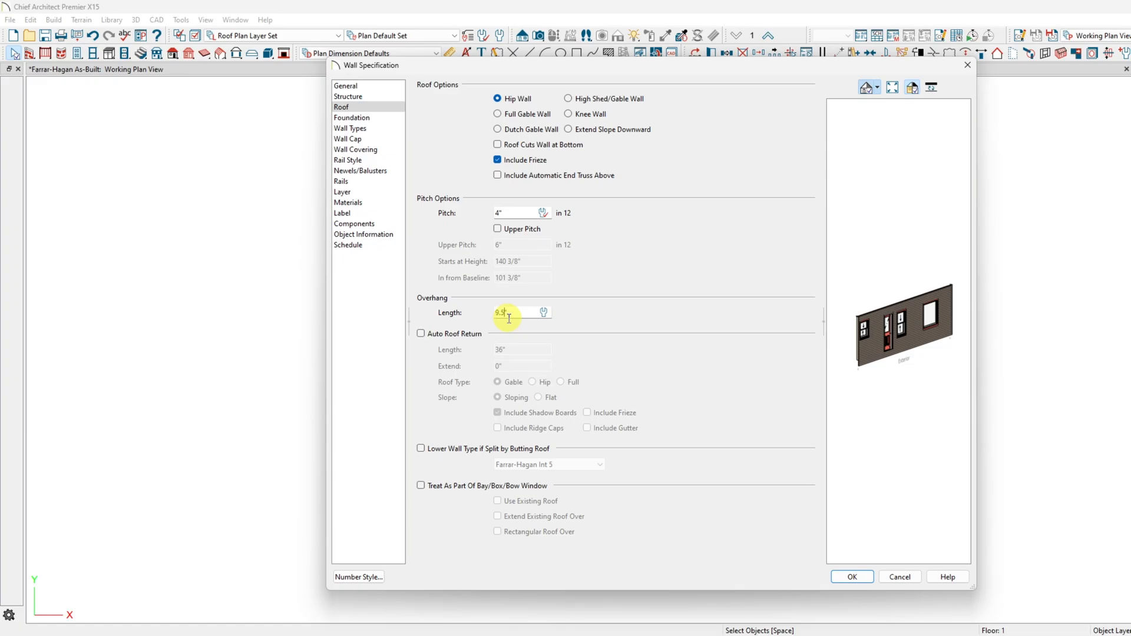
{"action": "left_click", "coordinate": [509, 318]}
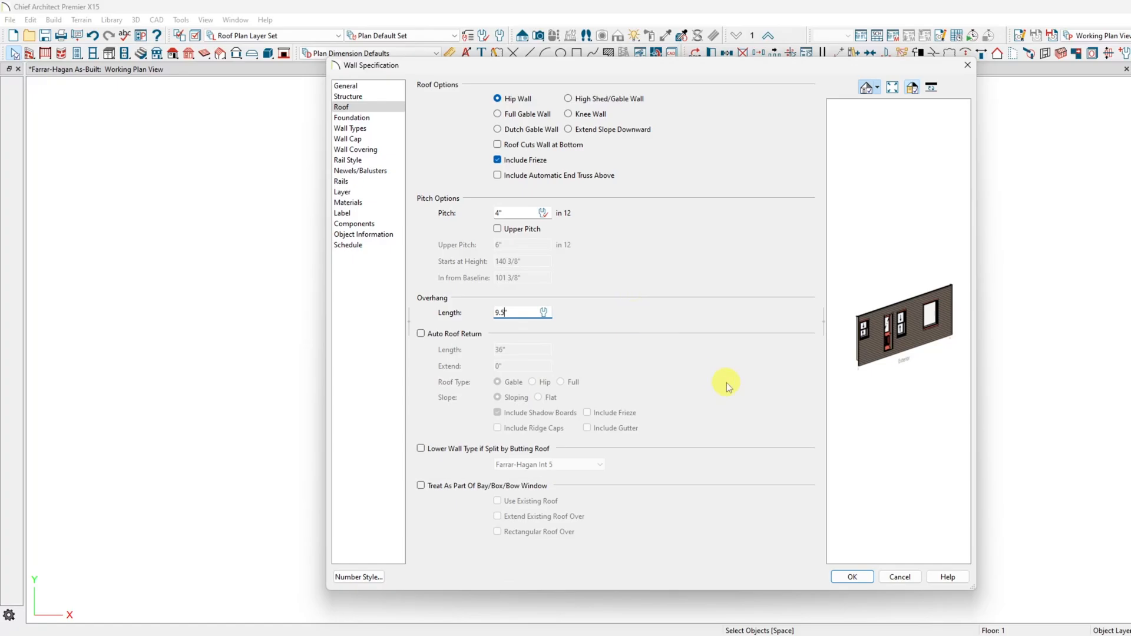
{"action": "left_click", "coordinate": [853, 579]}
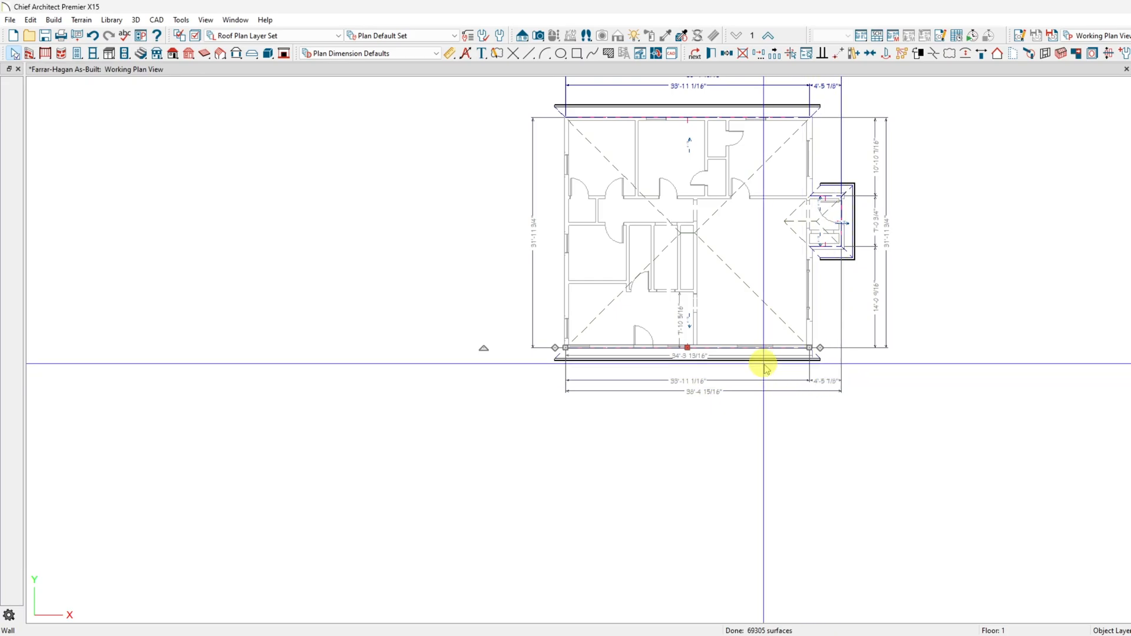
Review the overhang from baseline of the main roof plane on the side opposite the exterior door
{"action": "scroll", "coordinate": [762, 361], "scroll_direction": "up", "scroll_amount": 2}
{"action": "scroll", "coordinate": [753, 359], "scroll_direction": "down", "scroll_amount": 2}
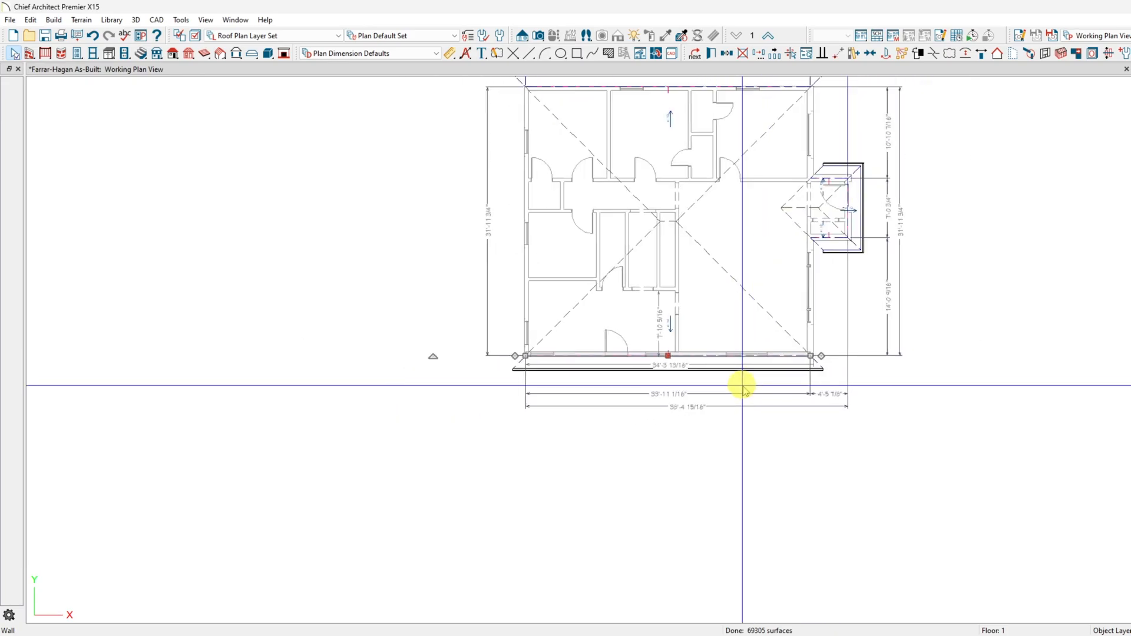
{"action": "double_click", "coordinate": [685, 100]}
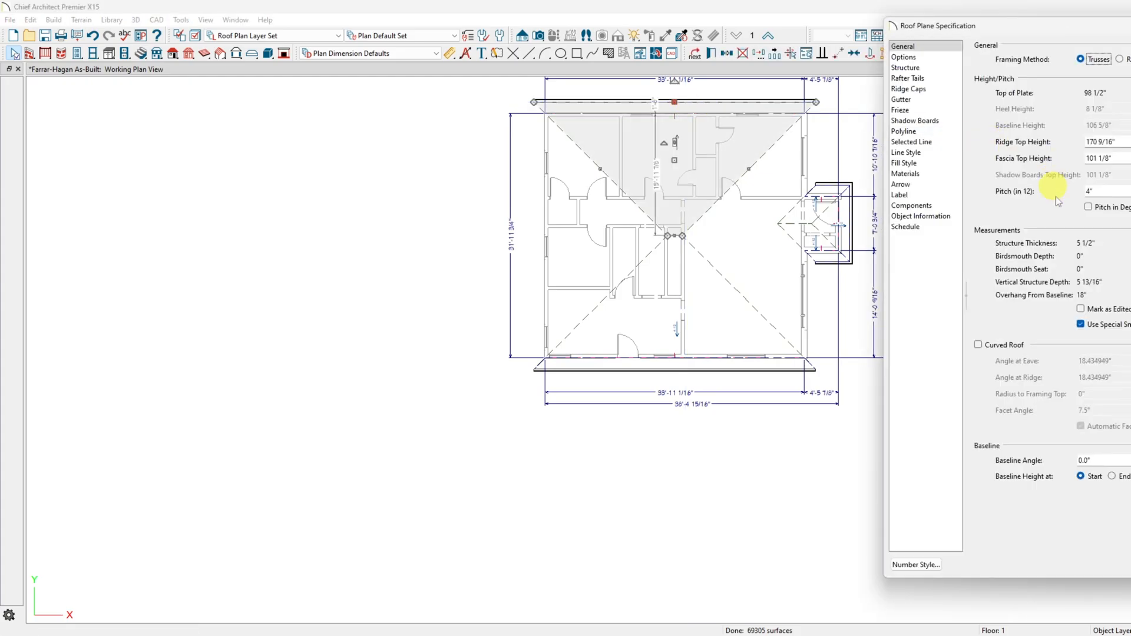
{"action": "key", "text": "Escape"}
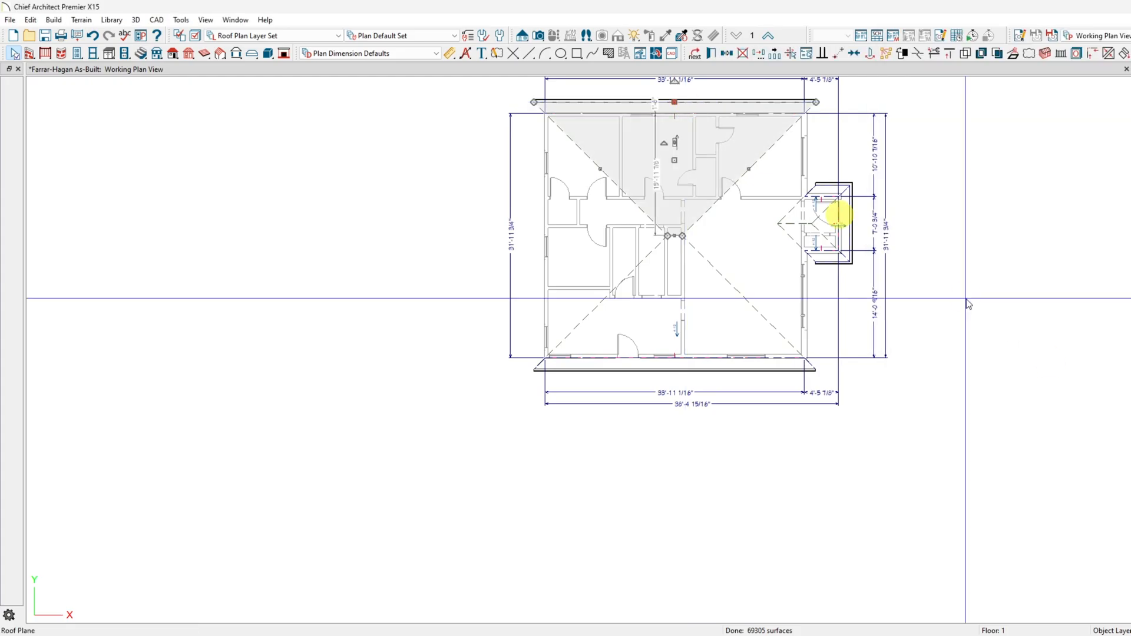
{"action": "left_click", "coordinate": [706, 114]}
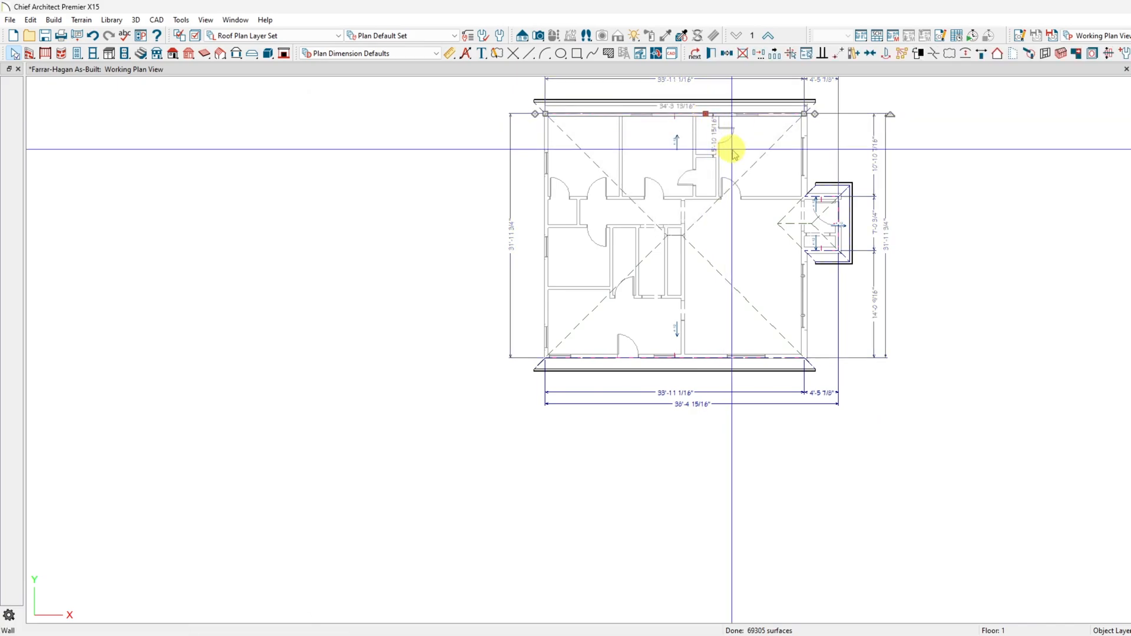
{"action": "key", "text": "ctrl+e"}
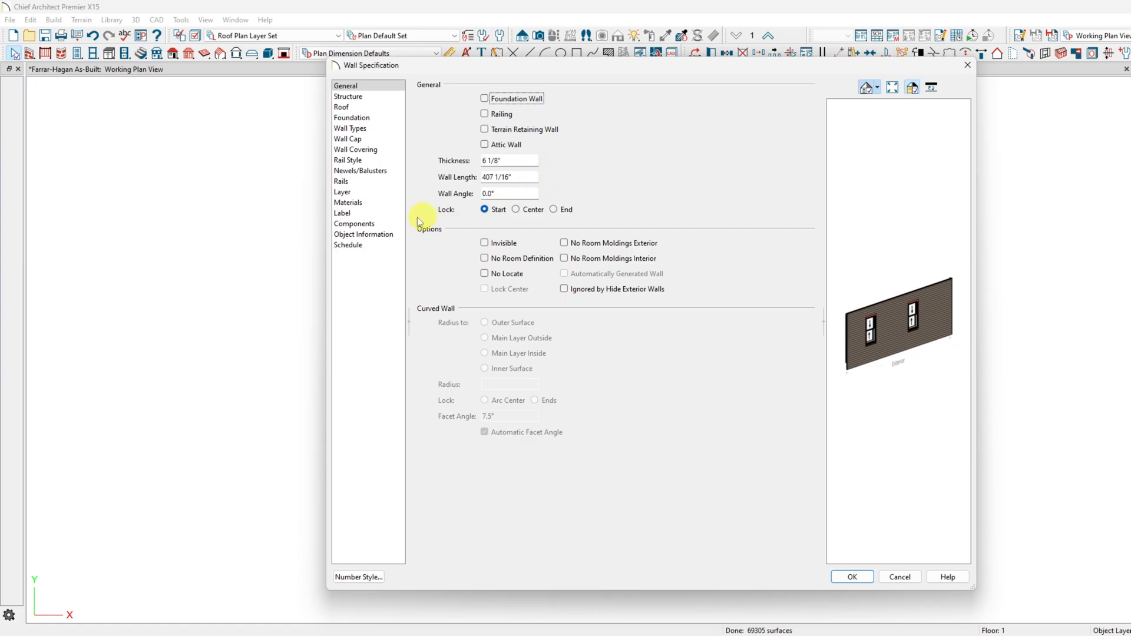
{"action": "left_click", "coordinate": [353, 106]}
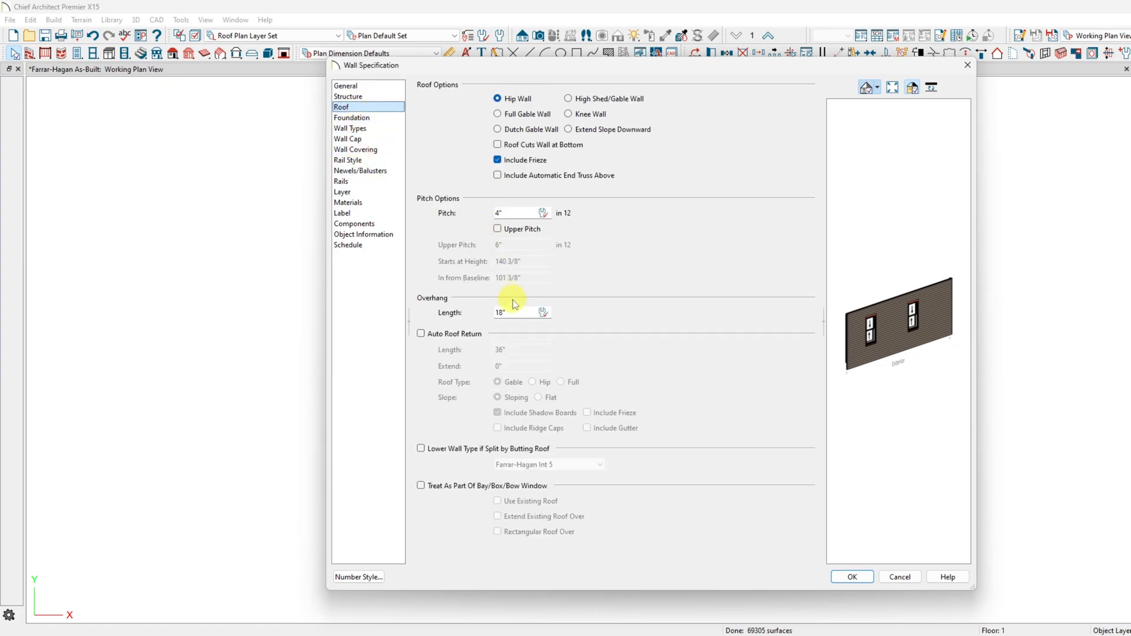
{"action": "double_click", "coordinate": [503, 314]}
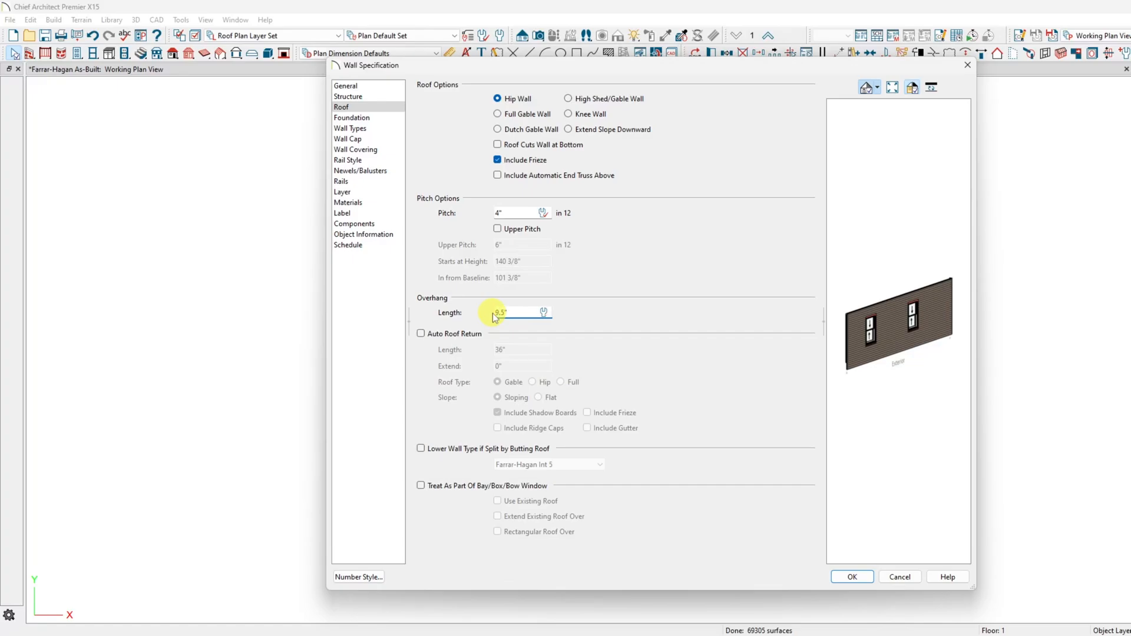
{"action": "left_click", "coordinate": [750, 626]}
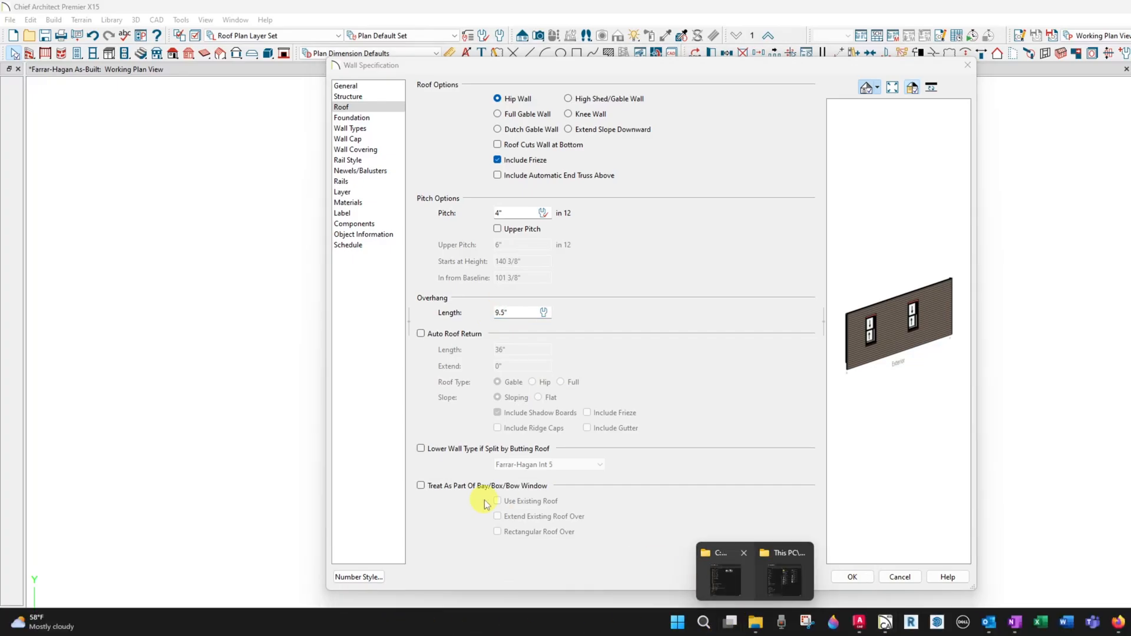
{"action": "left_click", "coordinate": [702, 565]}
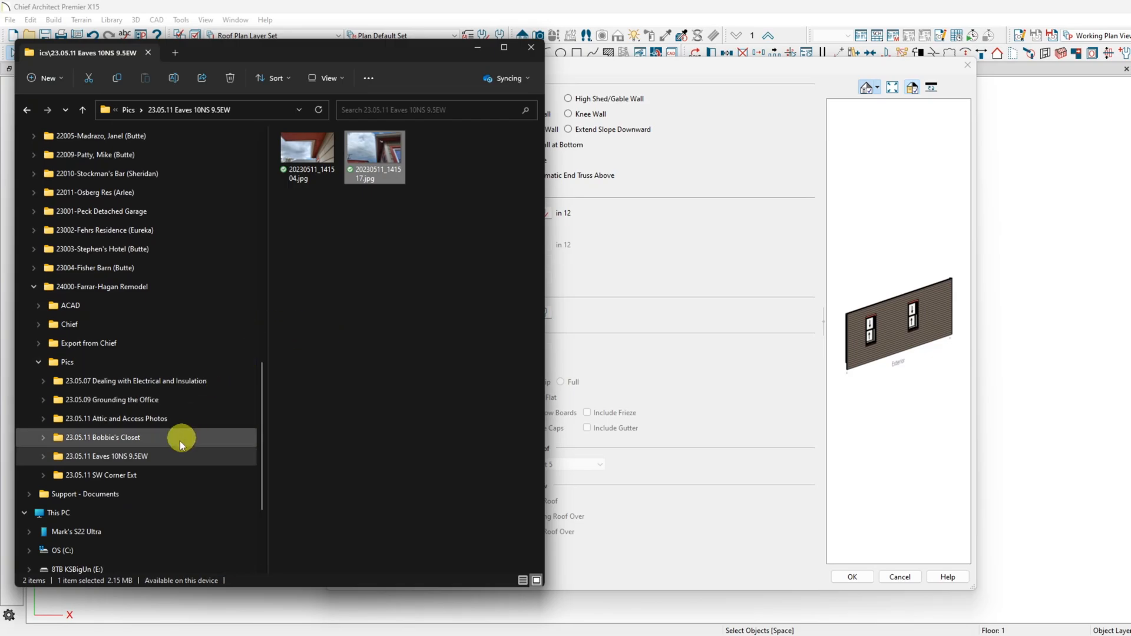
{"action": "left_click", "coordinate": [900, 577]}
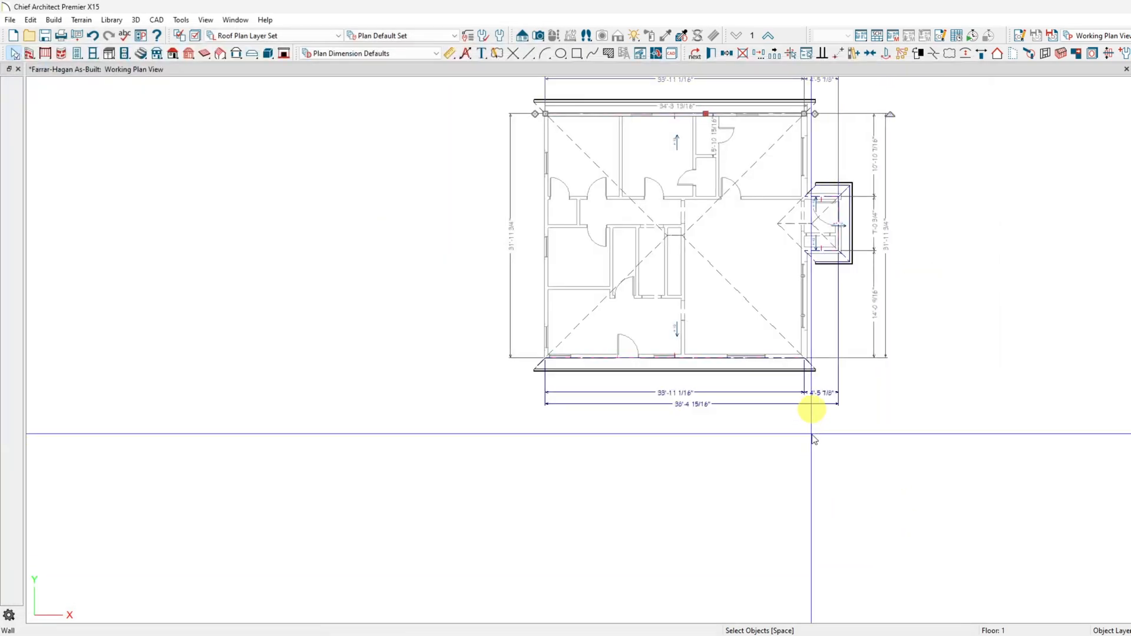
Select both long opposite exterior walls and set their roof overhang length to 10"
{"action": "left_click", "coordinate": [715, 357]}
{"action": "left_click", "coordinate": [661, 353]}
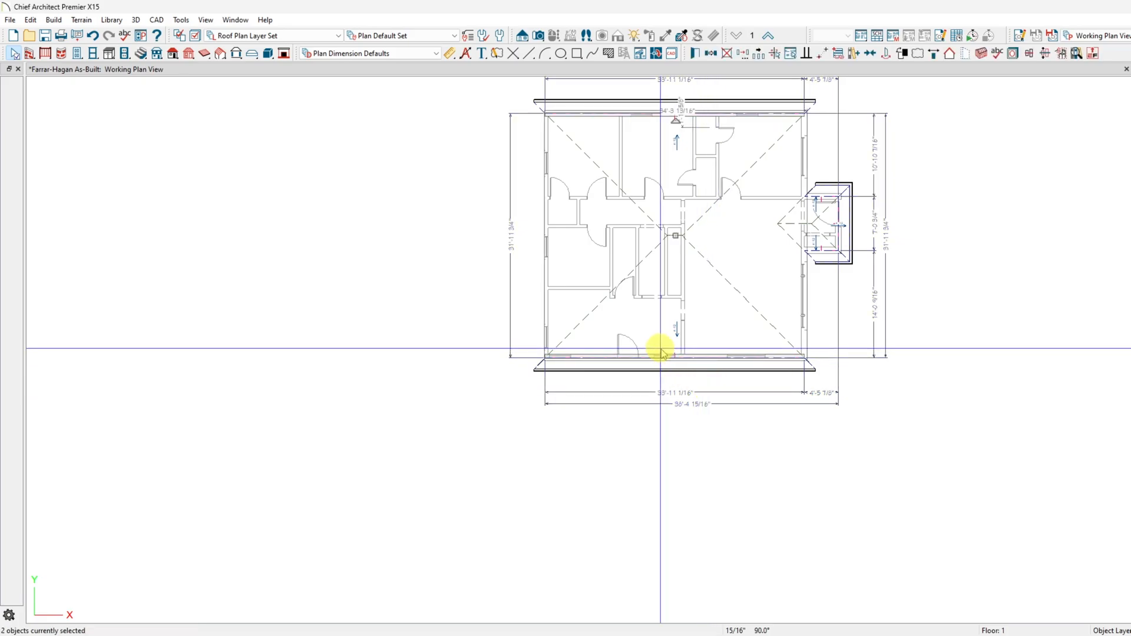
{"action": "left_click", "coordinate": [661, 349]}
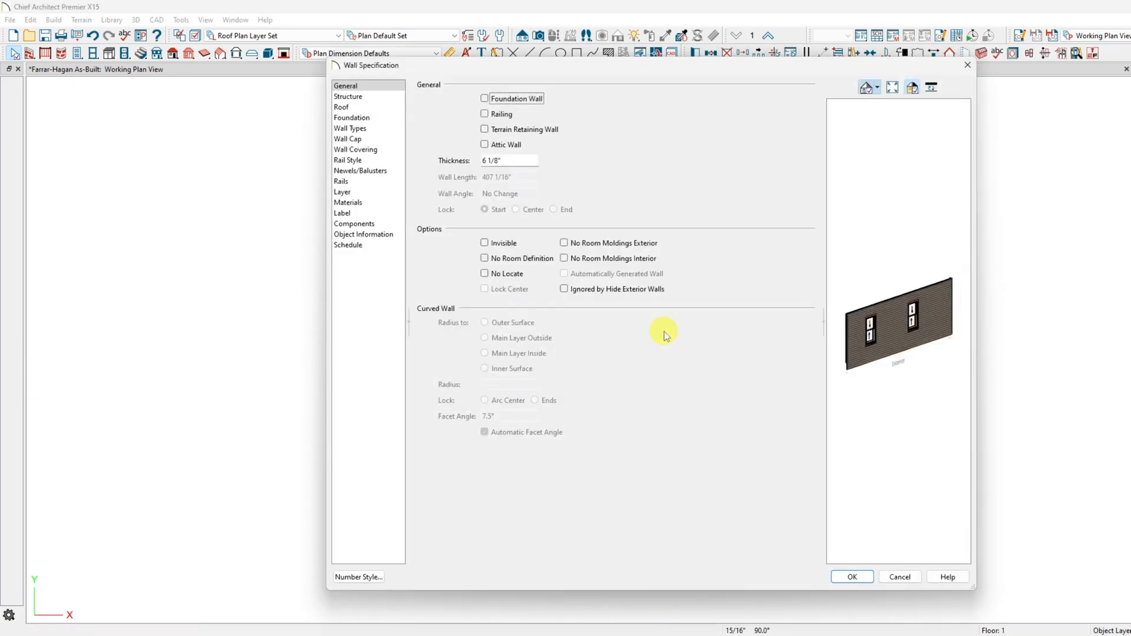
{"action": "left_click", "coordinate": [342, 107]}
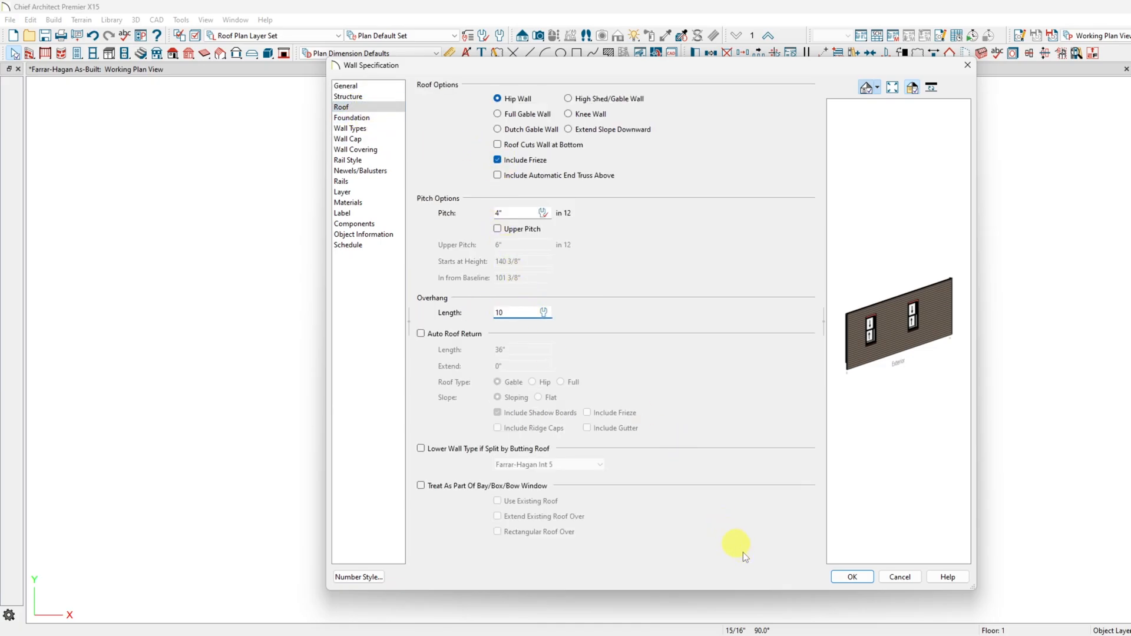
{"action": "left_click", "coordinate": [835, 578]}
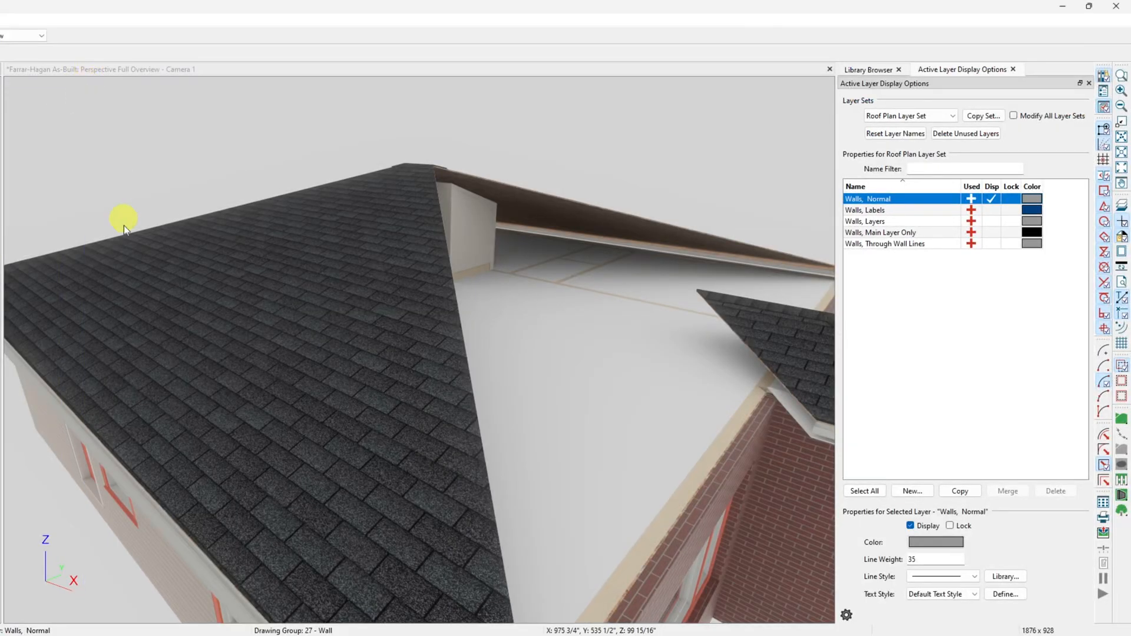
Examine the eaves and the open side of the roof in the Perspective Full Overview camera
{"action": "left_click", "coordinate": [126, 253]}
{"action": "scroll", "coordinate": [128, 258], "scroll_direction": "up", "scroll_amount": 3}
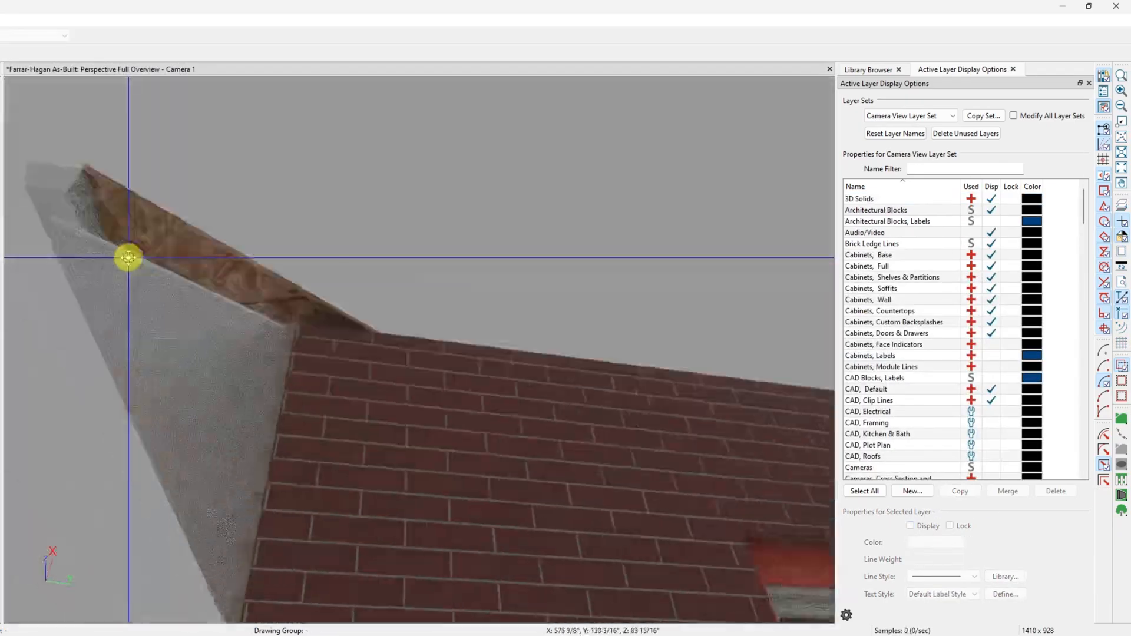
{"action": "middle_click_drag", "start_coordinate": [128, 257], "coordinate": [129, 261]}
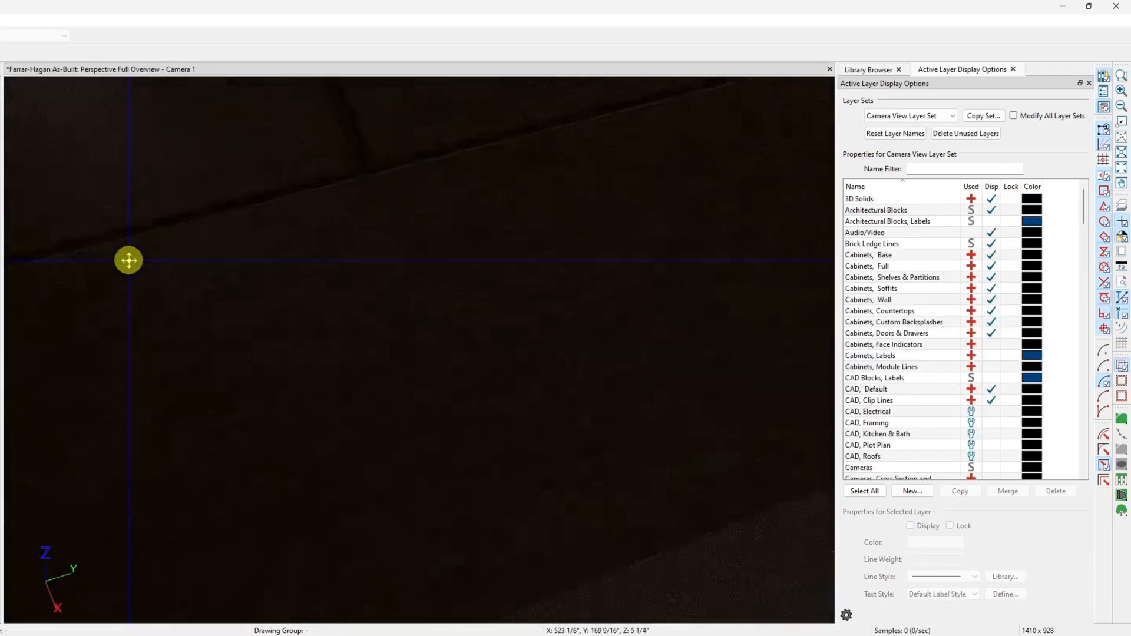
{"action": "scroll", "coordinate": [129, 261], "scroll_direction": "down", "scroll_amount": 10}
{"action": "left_click_drag", "start_coordinate": [132, 263], "coordinate": [109, 231]}
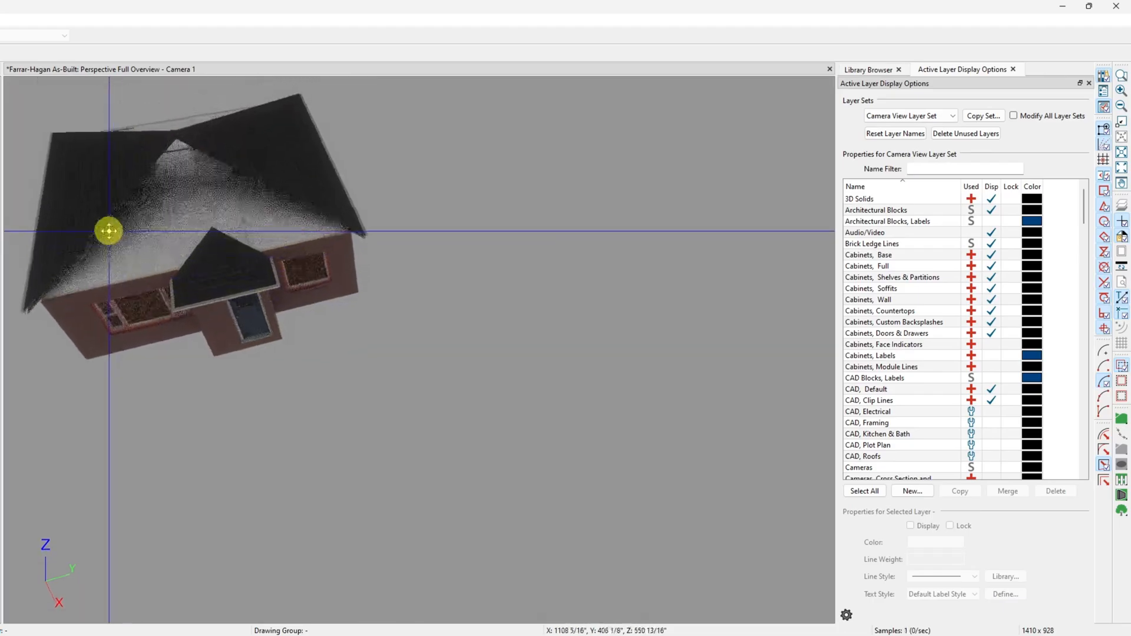
{"action": "scroll", "coordinate": [108, 230], "scroll_direction": "up", "scroll_amount": 8}
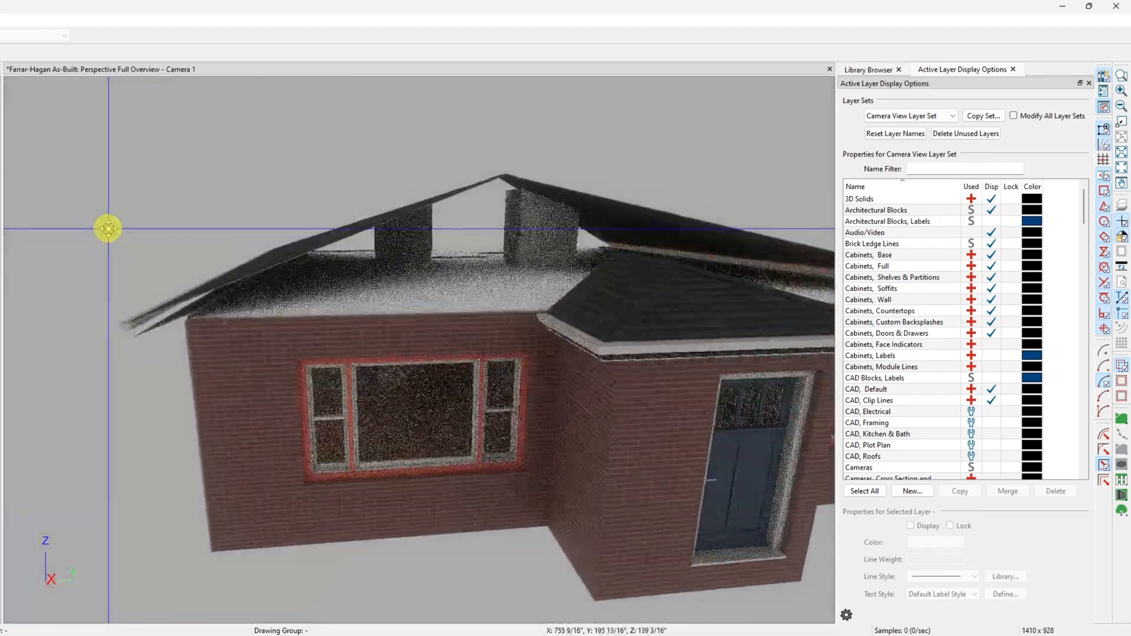
Extend both ends of the roof baseline along the lower long wall well beyond the house corners
{"action": "scroll", "coordinate": [109, 229], "scroll_direction": "up", "scroll_amount": 4}
{"action": "middle_click_drag", "start_coordinate": [108, 229], "coordinate": [127, 287]}
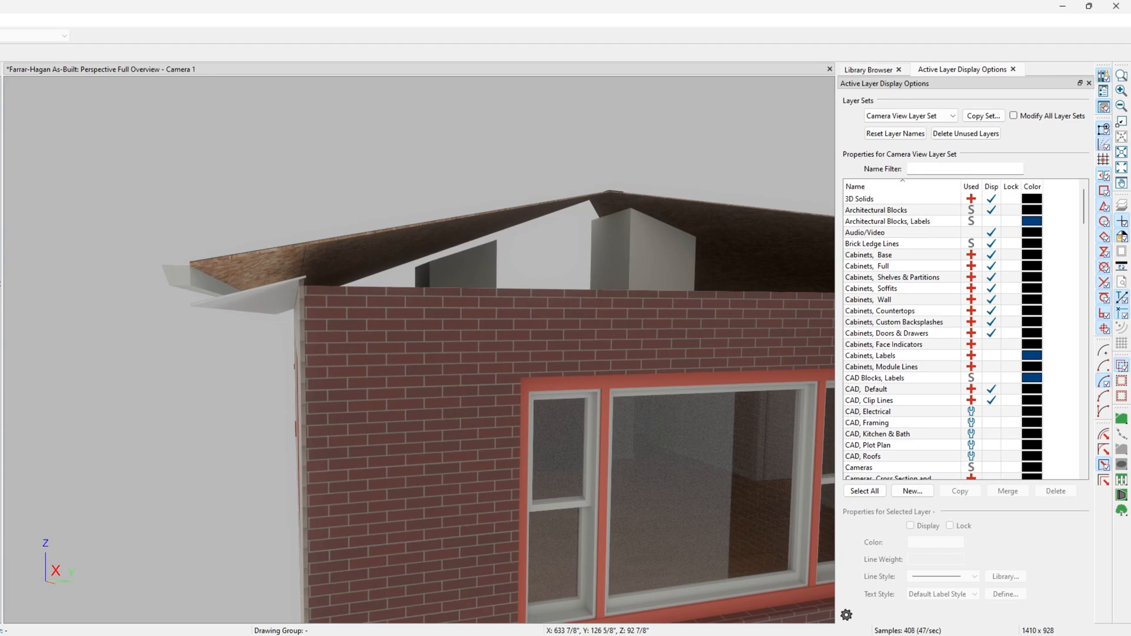
{"action": "left_click", "coordinate": [1, 307]}
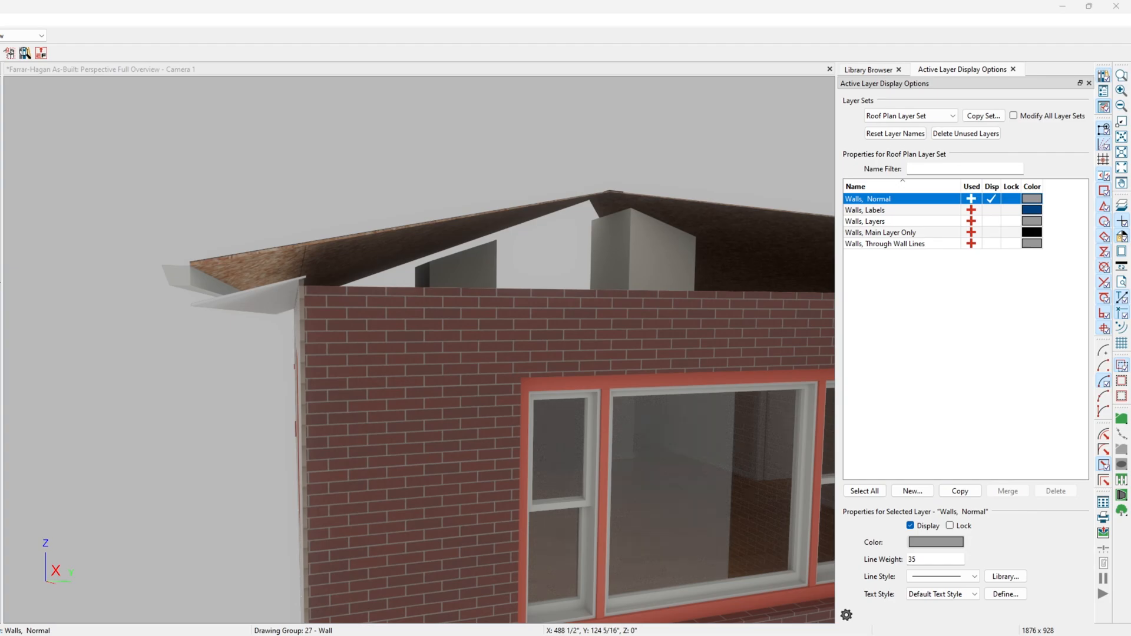
{"action": "key", "text": "Tab"}
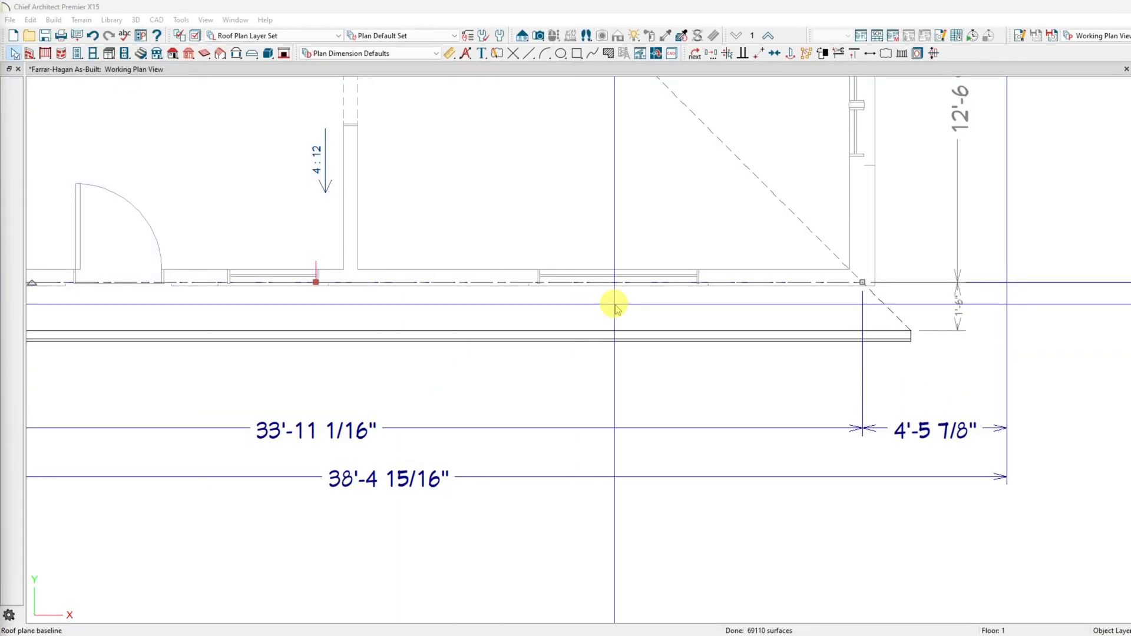
{"action": "scroll", "coordinate": [725, 294], "scroll_direction": "down", "scroll_amount": 3}
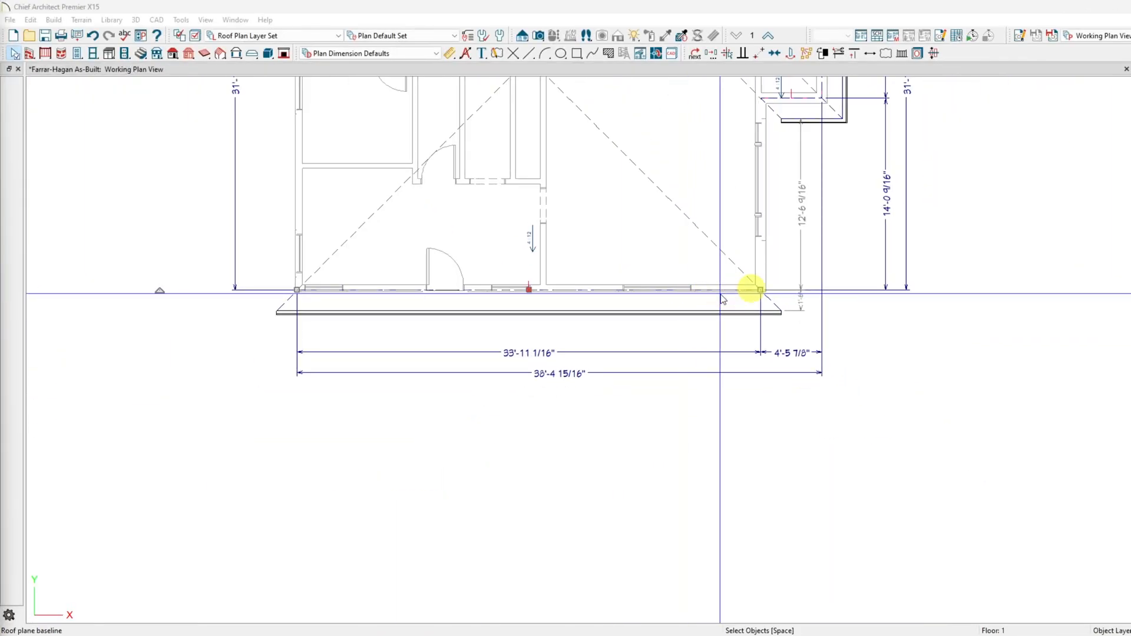
{"action": "left_click_drag", "start_coordinate": [760, 290], "coordinate": [1043, 290]}
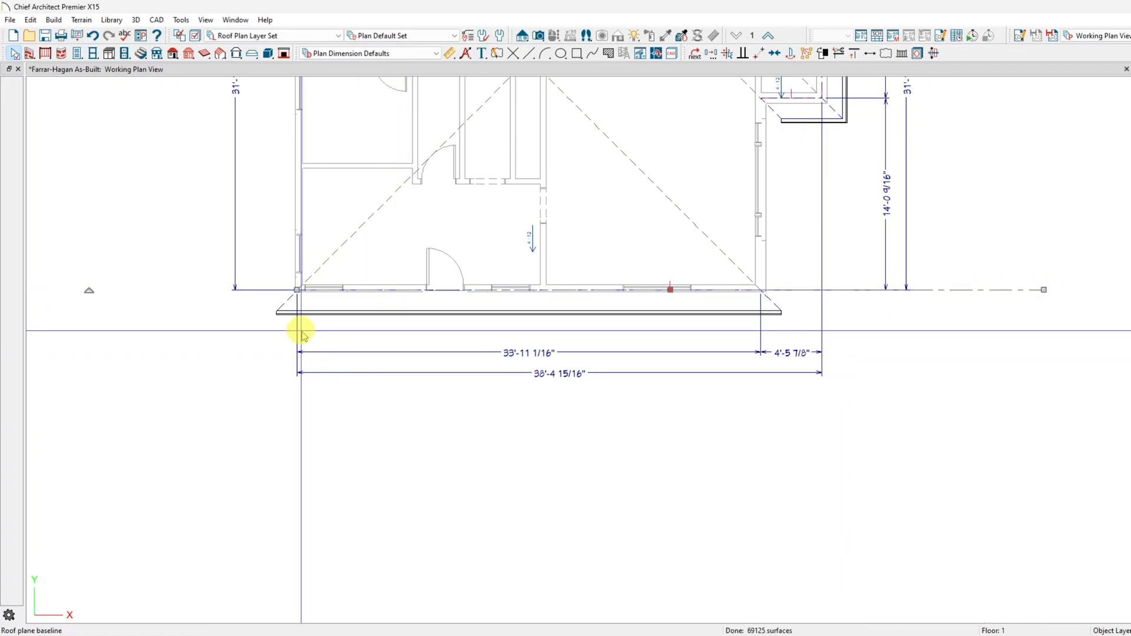
{"action": "left_click_drag", "start_coordinate": [297, 290], "coordinate": [114, 299]}
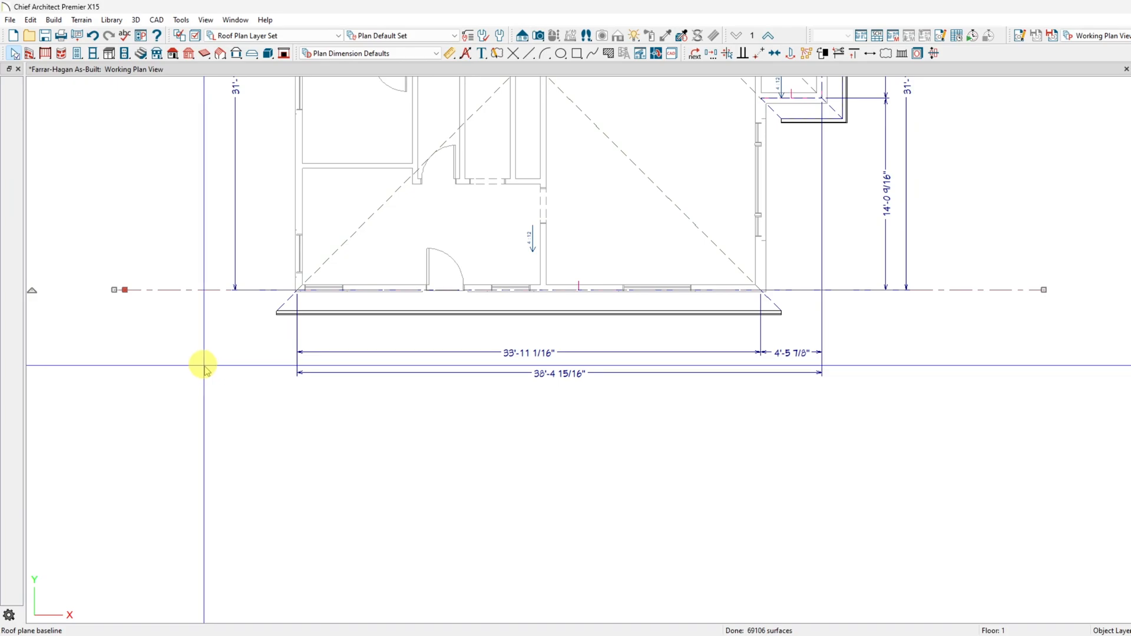
{"action": "right_click", "coordinate": [202, 353]}
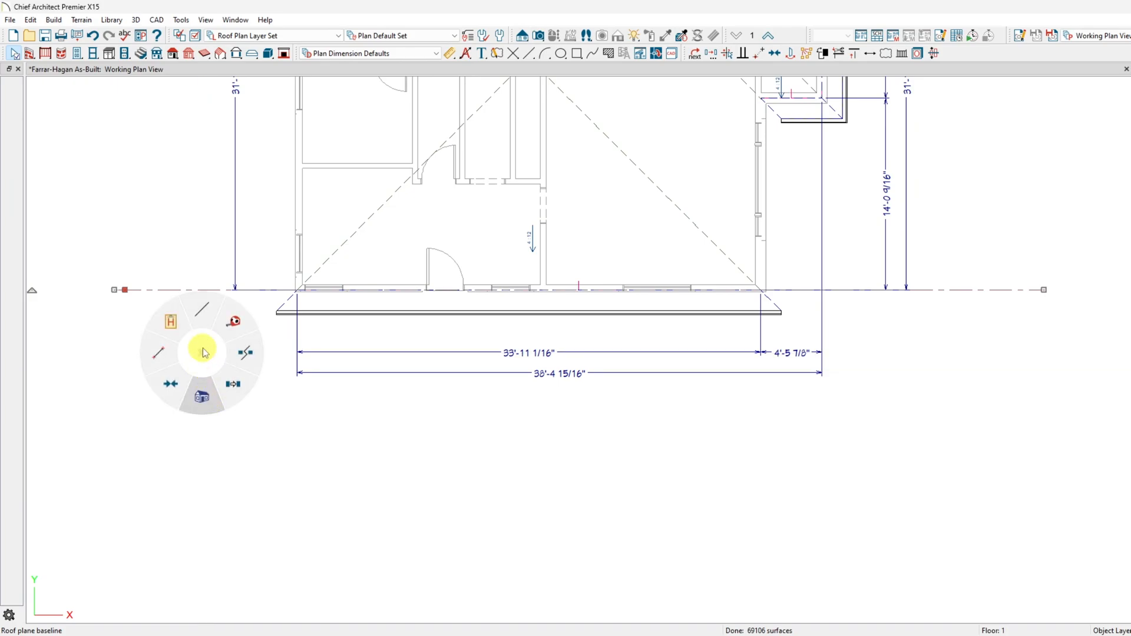
{"action": "left_click", "coordinate": [202, 353]}
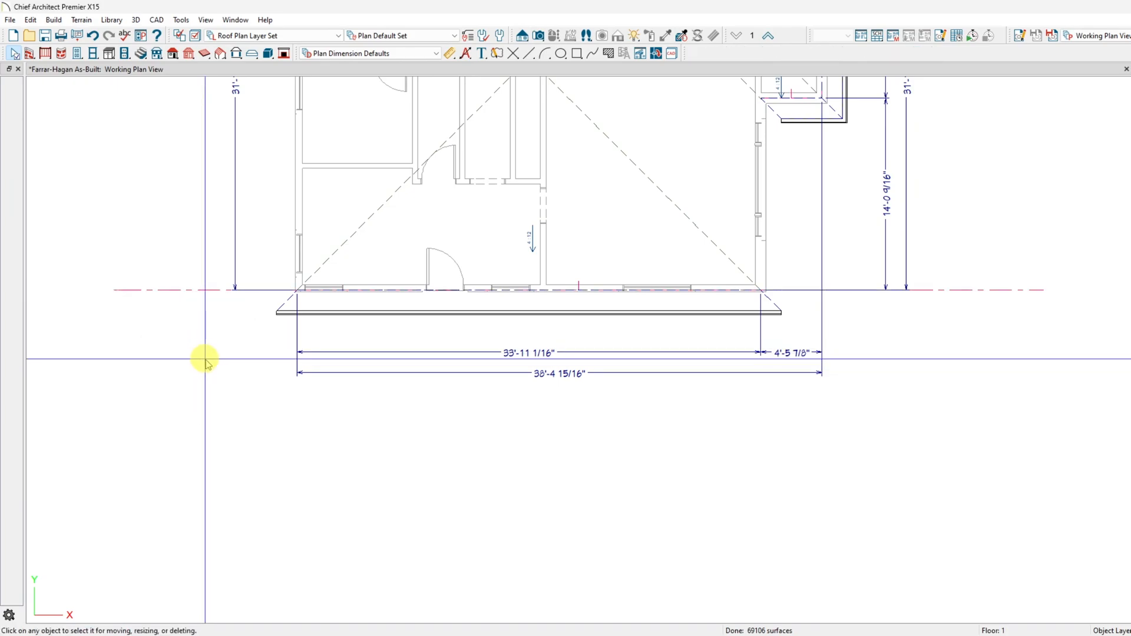
Extend both ends of the roof baseline along the upper long wall, matching the extents of the opposite baseline
{"action": "scroll", "coordinate": [230, 324], "scroll_direction": "down", "scroll_amount": 5}
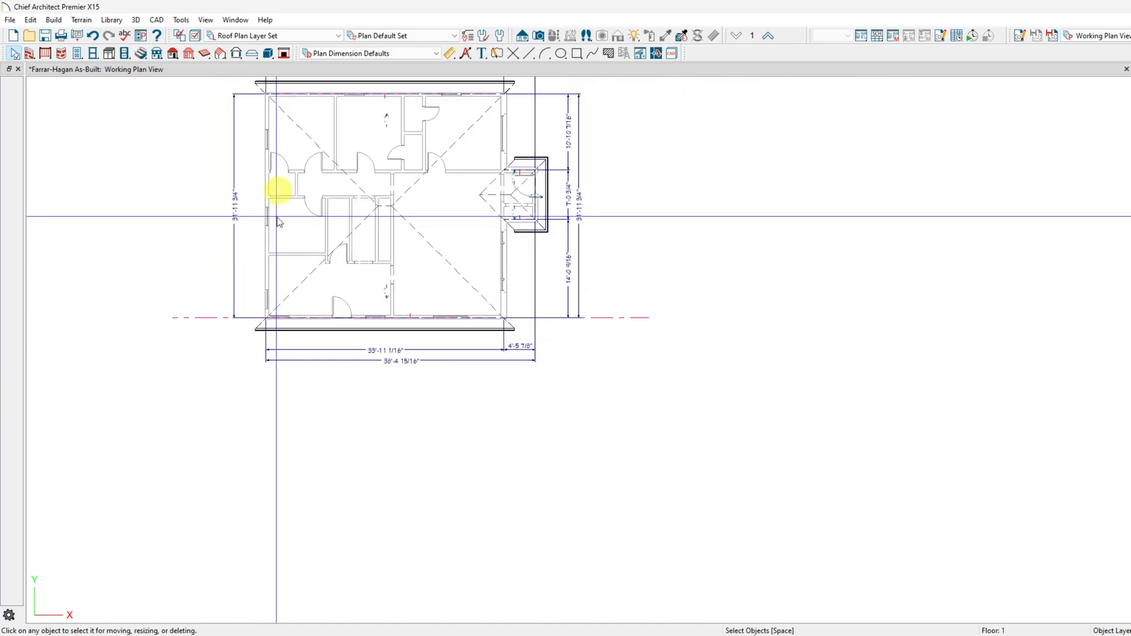
{"action": "scroll", "coordinate": [298, 82], "scroll_direction": "up", "scroll_amount": 4}
{"action": "left_click", "coordinate": [301, 89]}
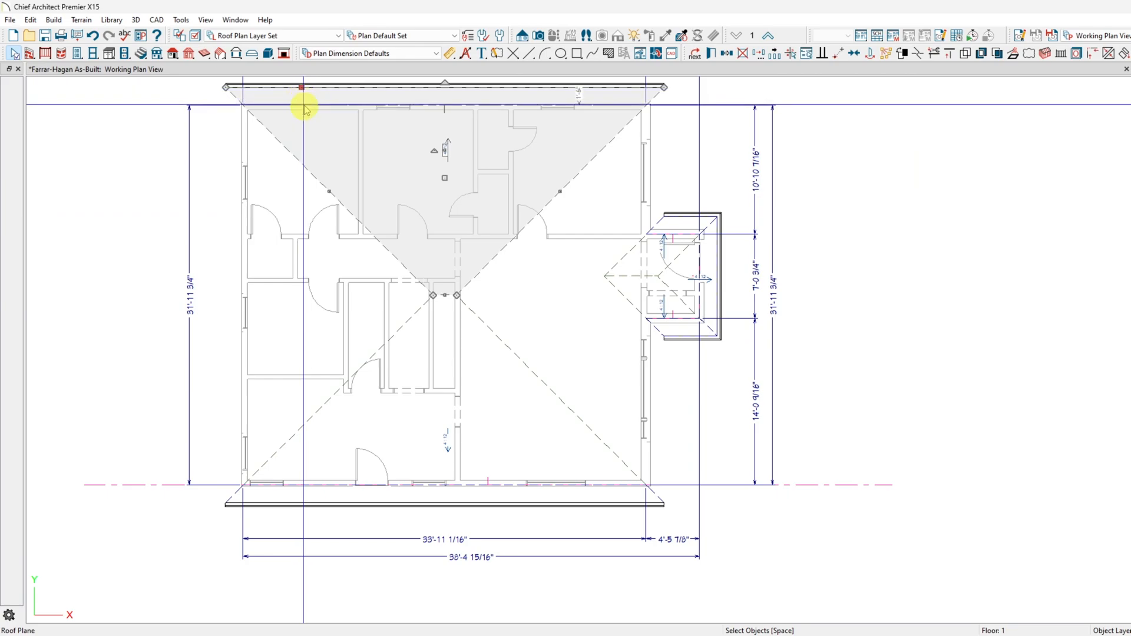
{"action": "left_click", "coordinate": [302, 106]}
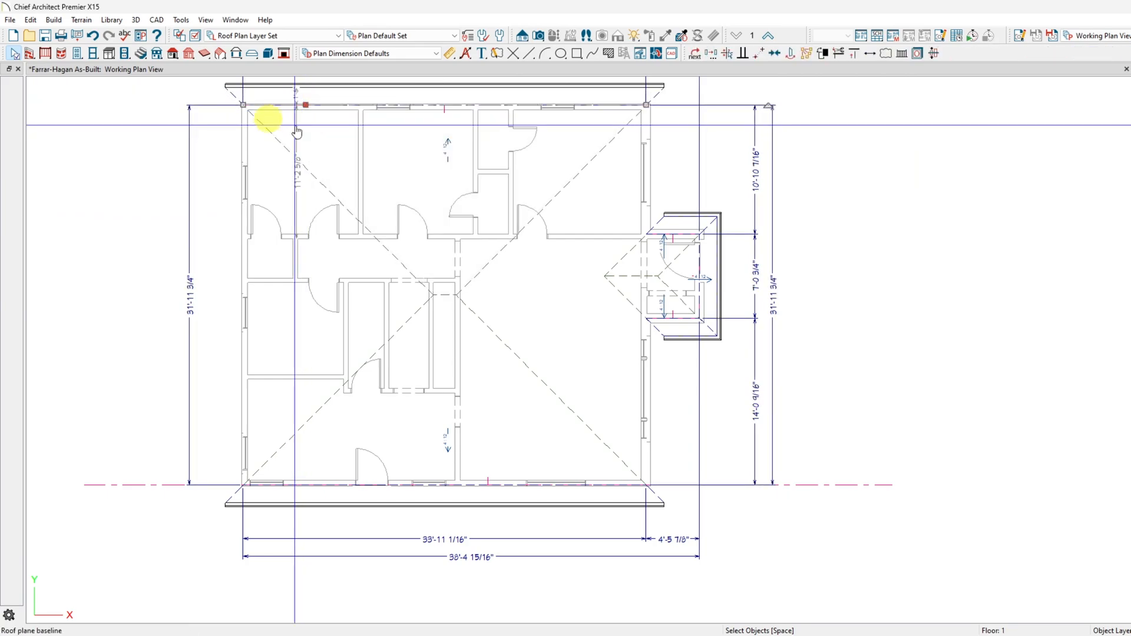
{"action": "left_click_drag", "start_coordinate": [242, 105], "coordinate": [84, 104]}
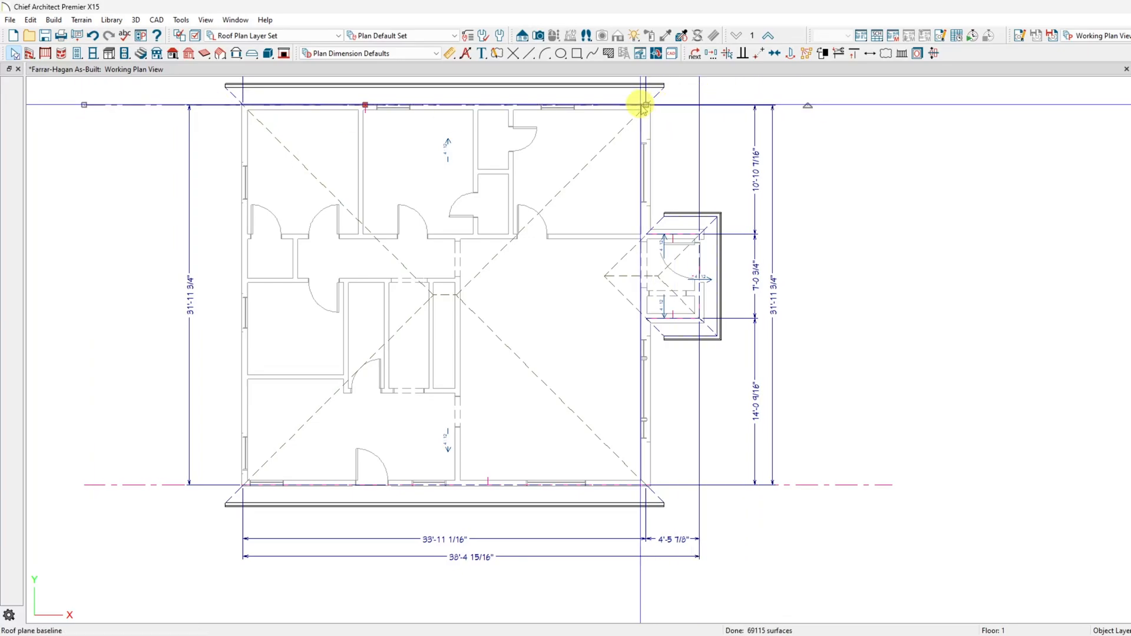
{"action": "left_click_drag", "start_coordinate": [647, 106], "coordinate": [893, 102]}
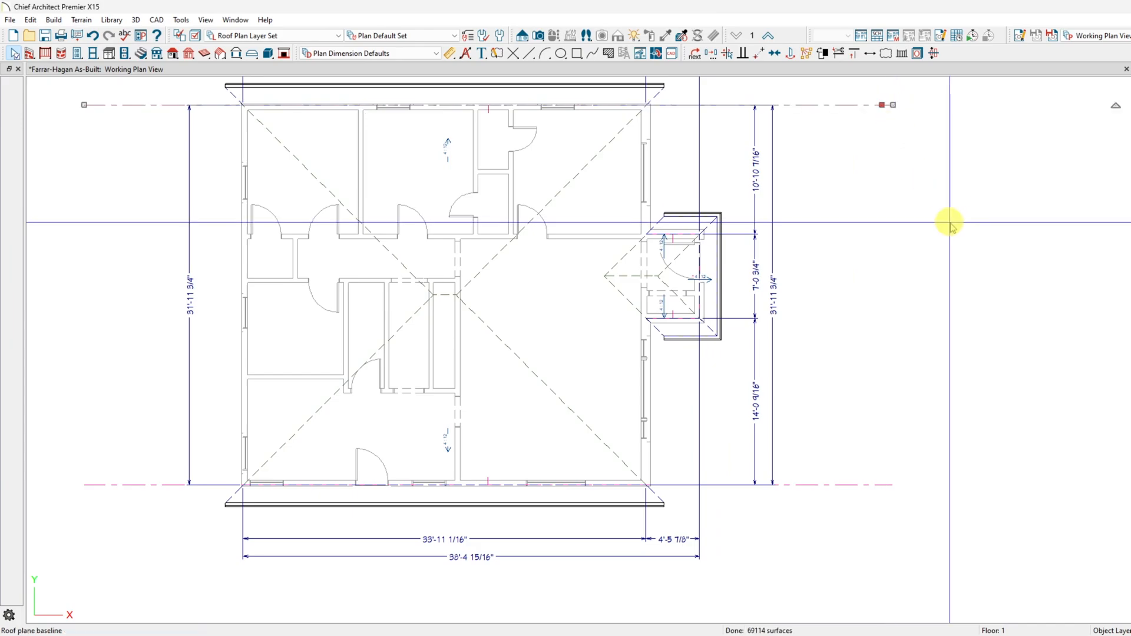
Draw a horizontal CAD line about 6' long outward from the lower baseline's end, displaying the CAD, Default layer, and delete the stray short line
{"action": "left_click", "coordinate": [528, 55]}
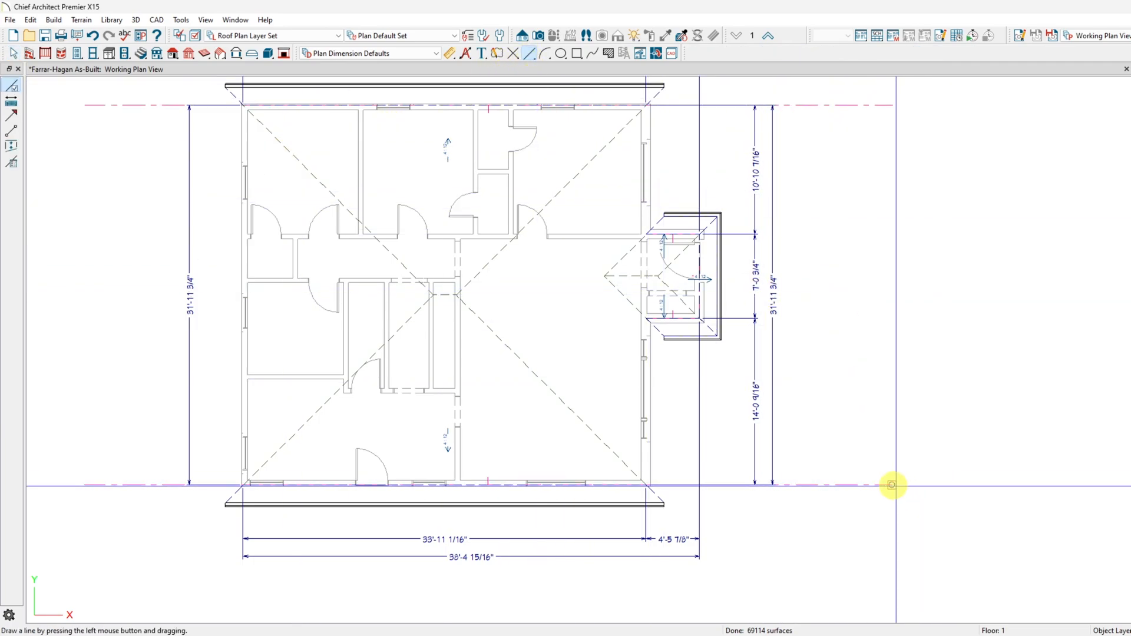
{"action": "left_click_drag", "start_coordinate": [891, 485], "coordinate": [963, 486]}
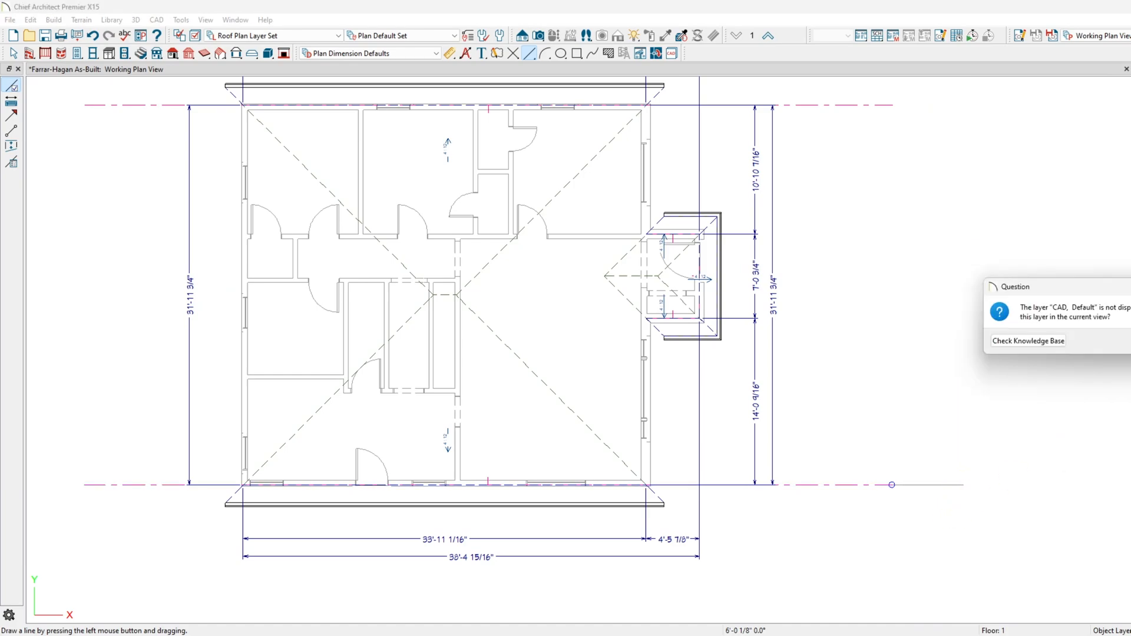
{"action": "key", "text": "Return"}
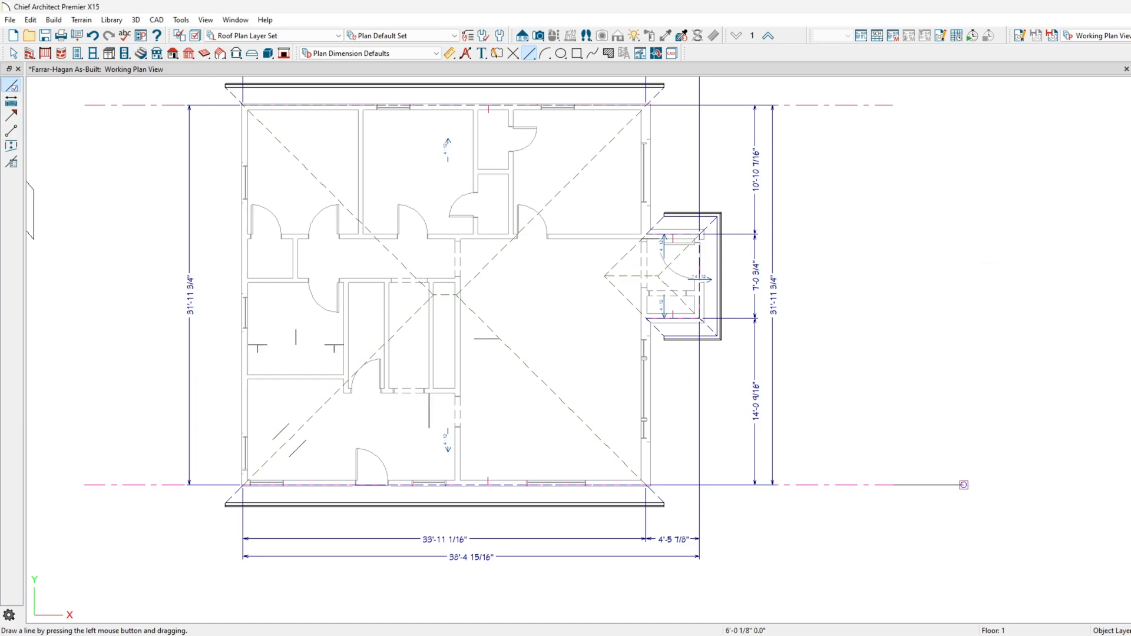
{"action": "left_click_drag", "start_coordinate": [955, 455], "coordinate": [951, 463]}
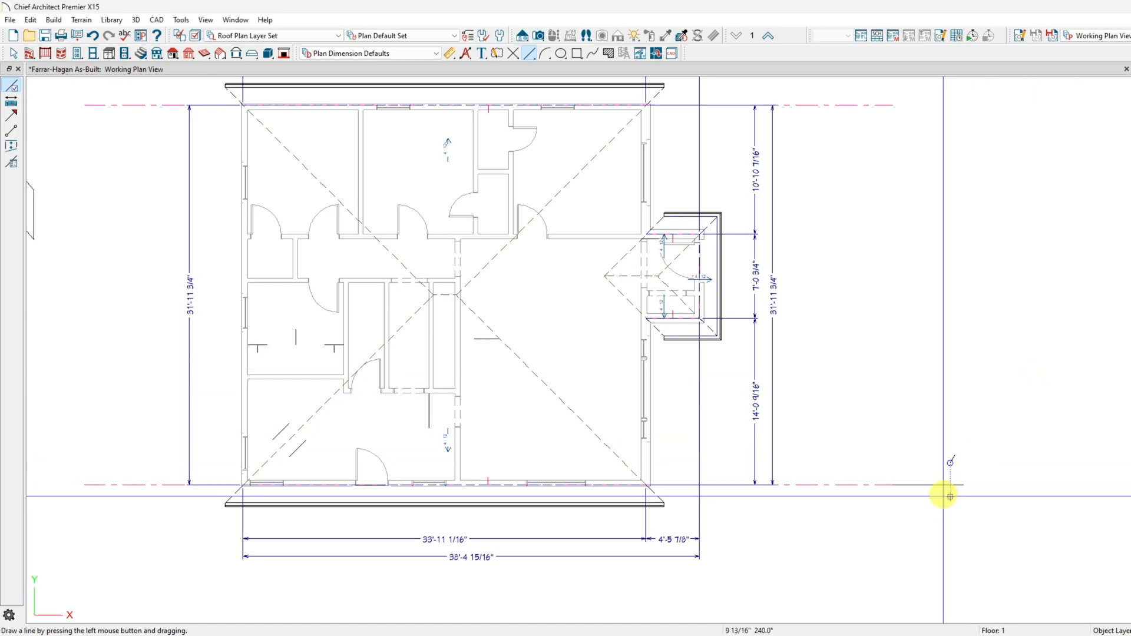
{"action": "key", "text": "space"}
{"action": "left_click", "coordinate": [951, 461]}
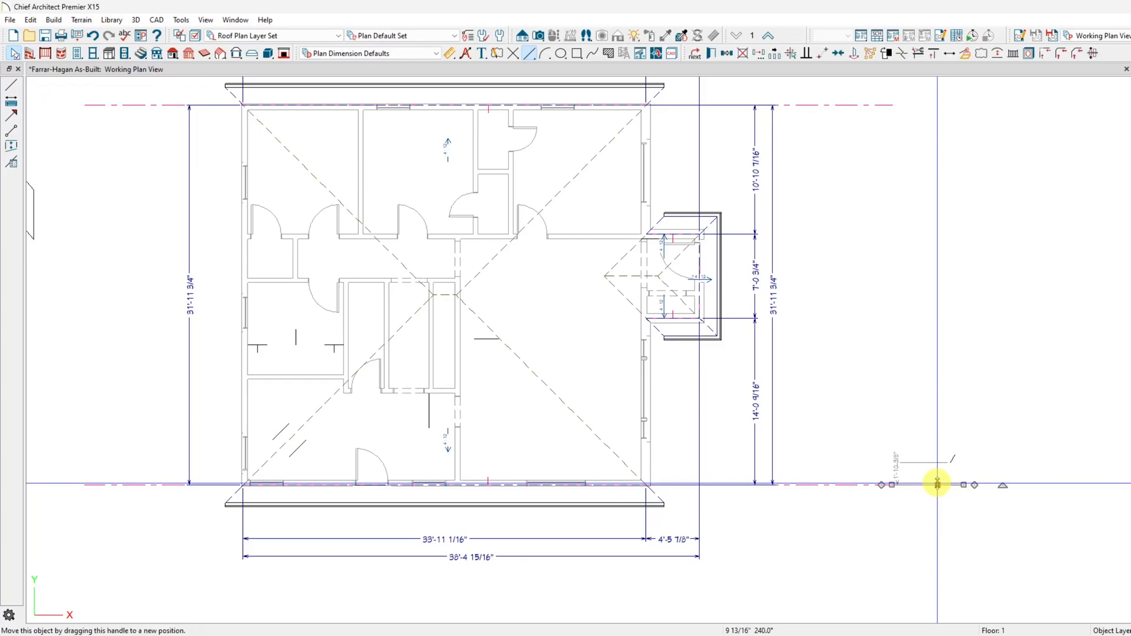
{"action": "key", "text": "Delete"}
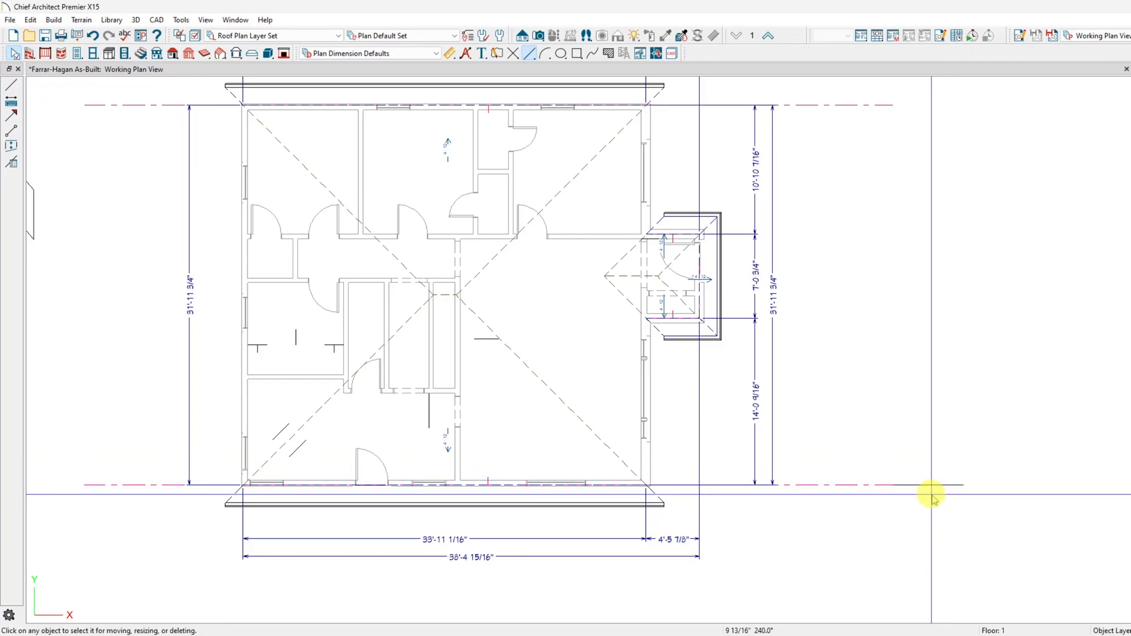
Set the color of the CAD, Default layer to red
{"action": "left_click", "coordinate": [937, 484]}
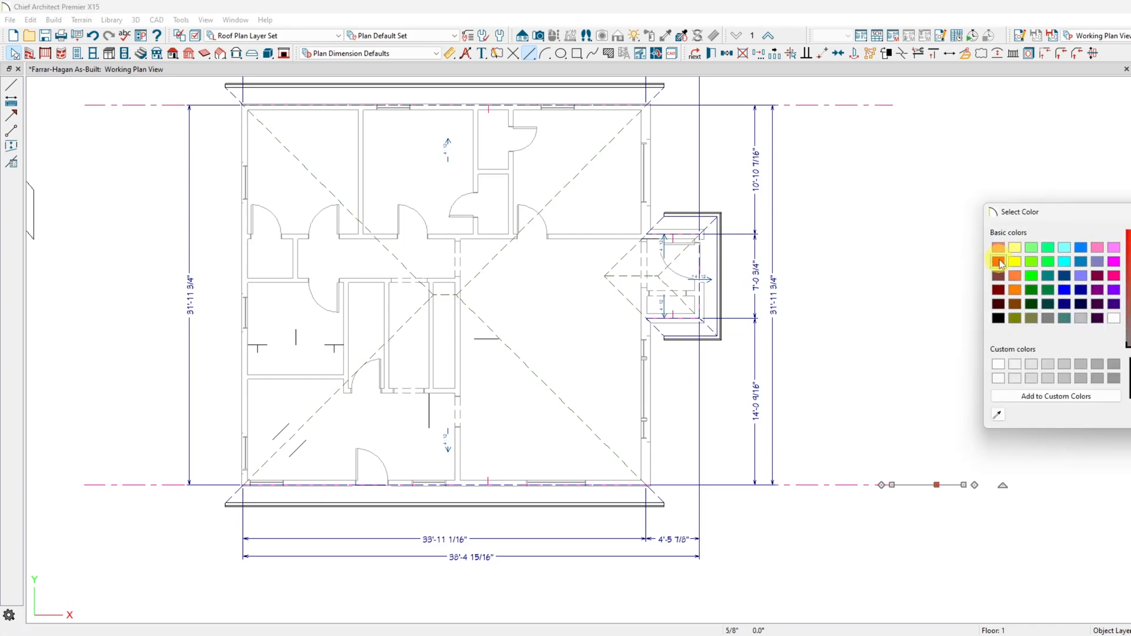
{"action": "left_click", "coordinate": [1130, 414]}
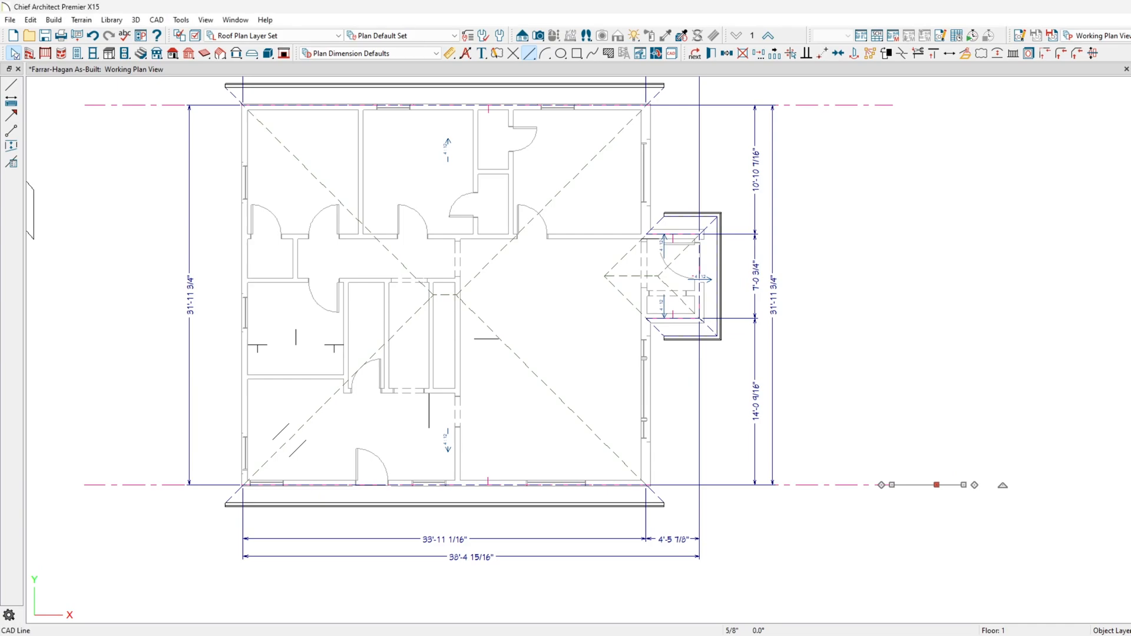
{"action": "left_click", "coordinate": [1007, 506]}
{"action": "scroll", "coordinate": [864, 497], "scroll_direction": "up", "scroll_amount": 5}
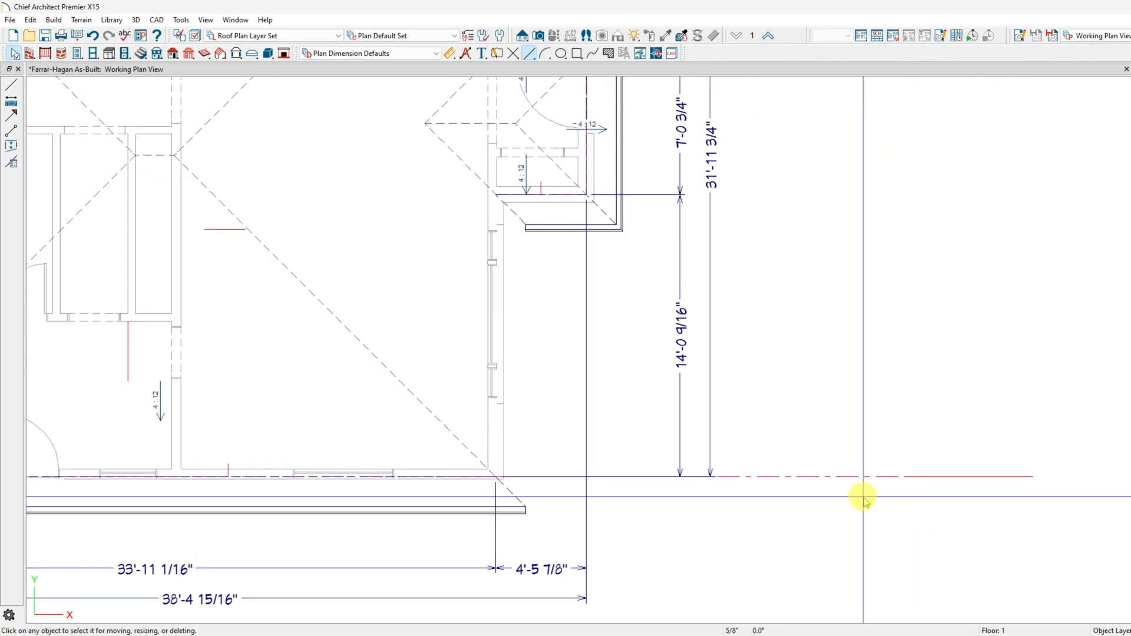
{"action": "scroll", "coordinate": [866, 489], "scroll_direction": "down", "scroll_amount": 5}
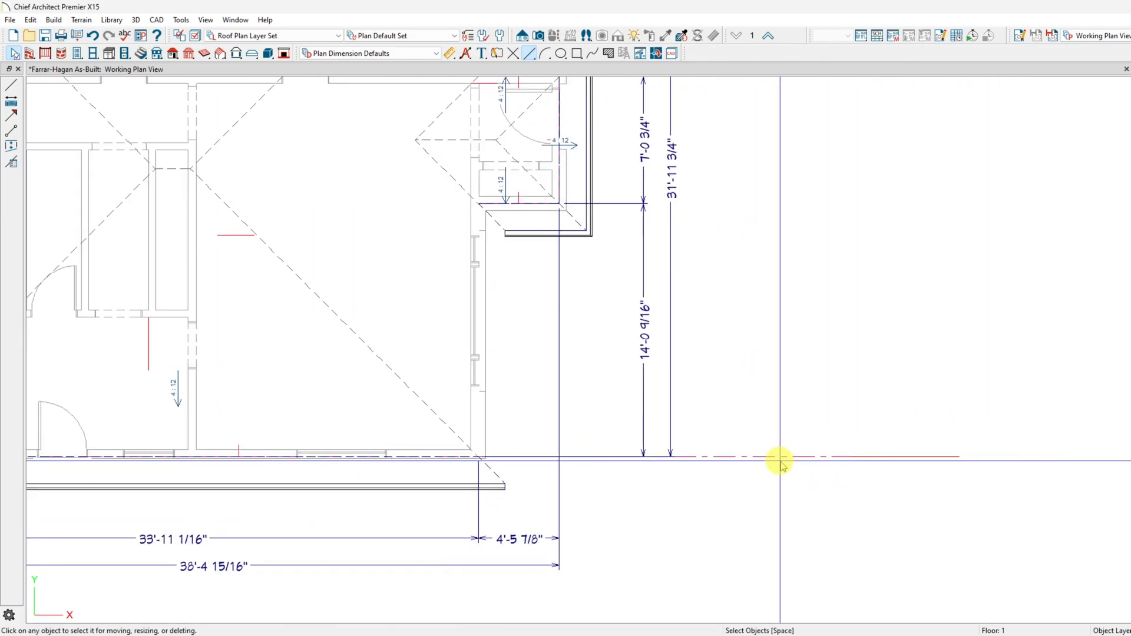
Move the CAD line at the end of the lower baseline by a Y delta of -10" with Transform/Replicate Object
{"action": "left_click", "coordinate": [935, 456]}
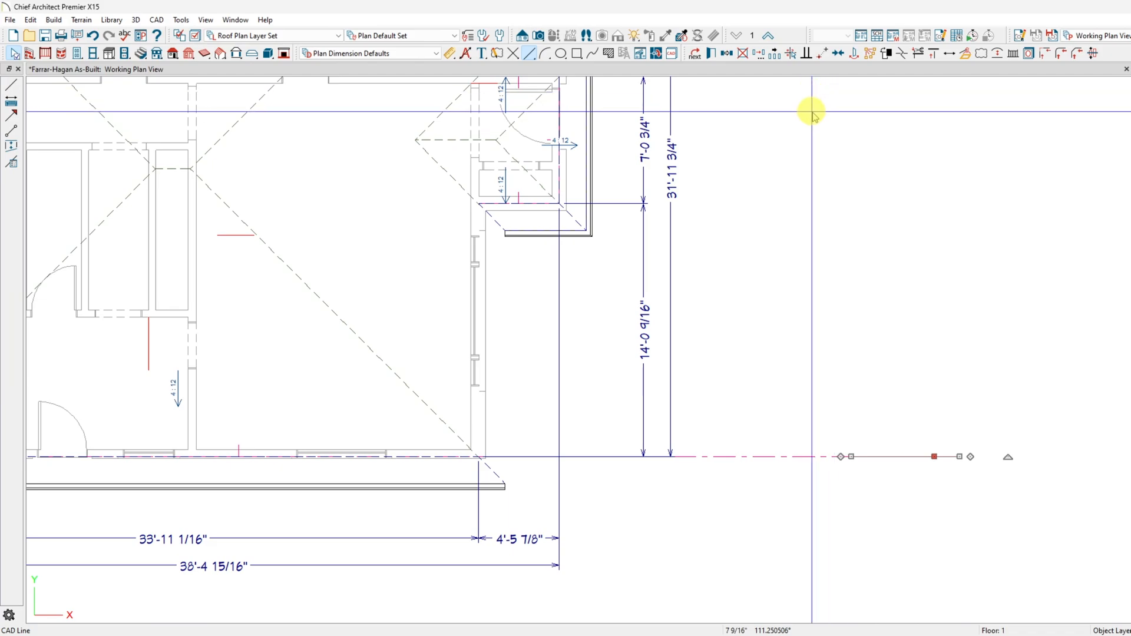
{"action": "key", "text": "grave"}
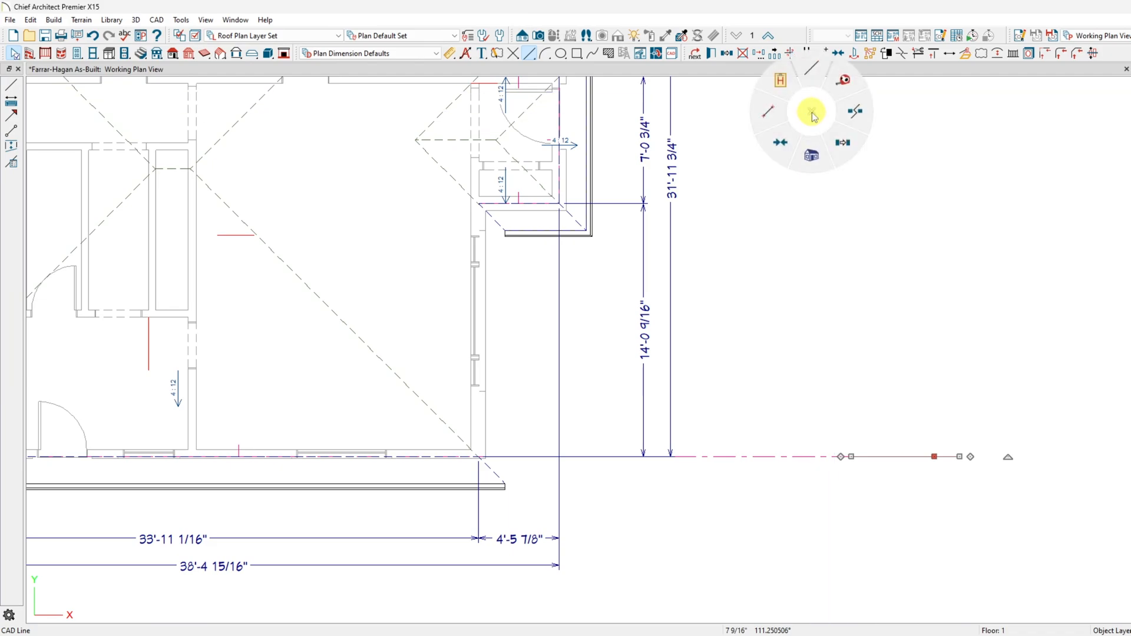
{"action": "key", "text": "grave"}
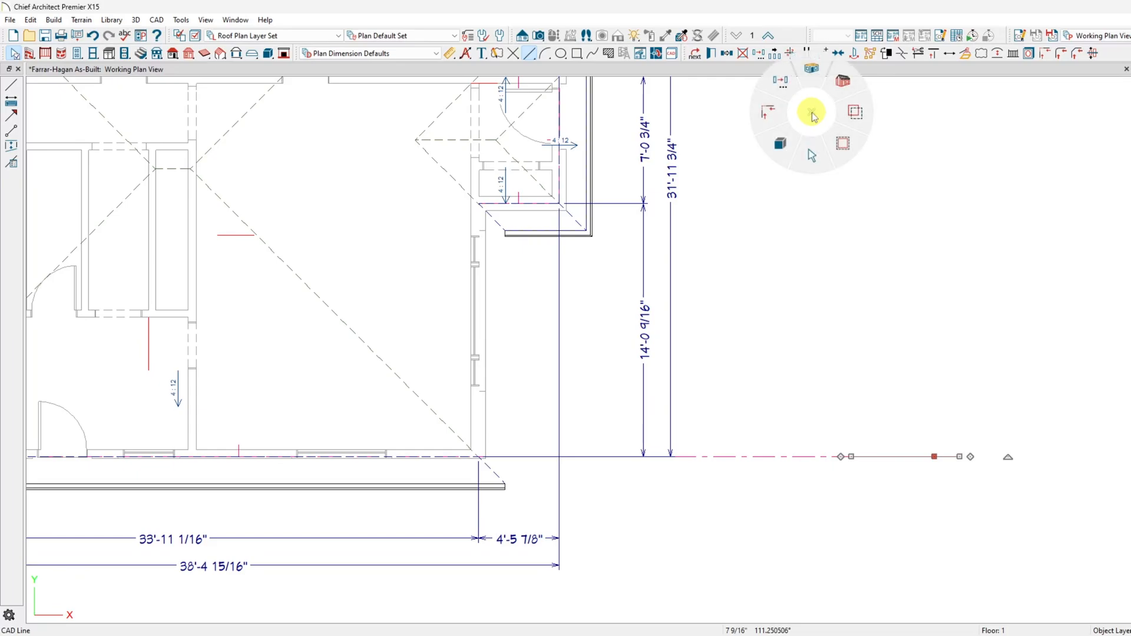
{"action": "left_click", "coordinate": [780, 80]}
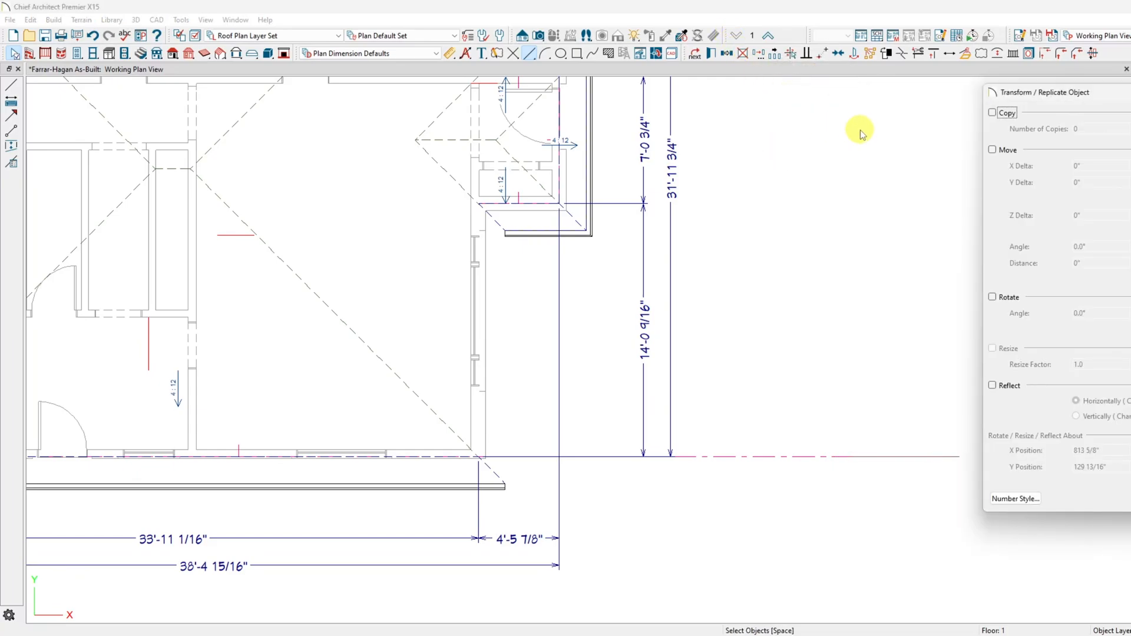
{"action": "left_click", "coordinate": [993, 150]}
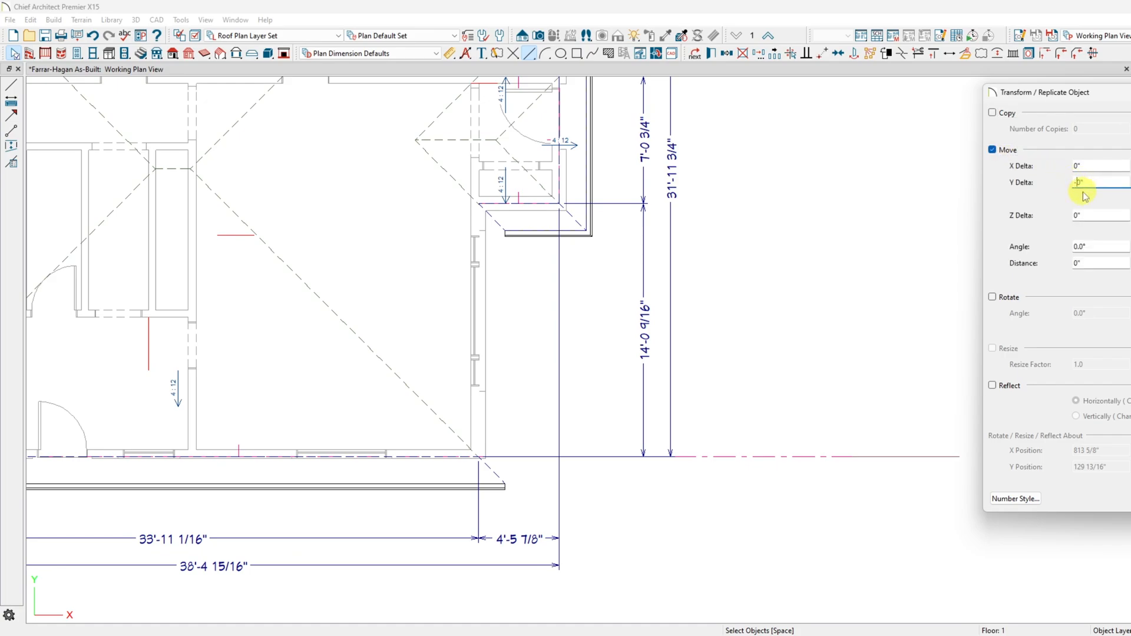
{"action": "type", "text": "-10"}
{"action": "key", "text": "Return"}
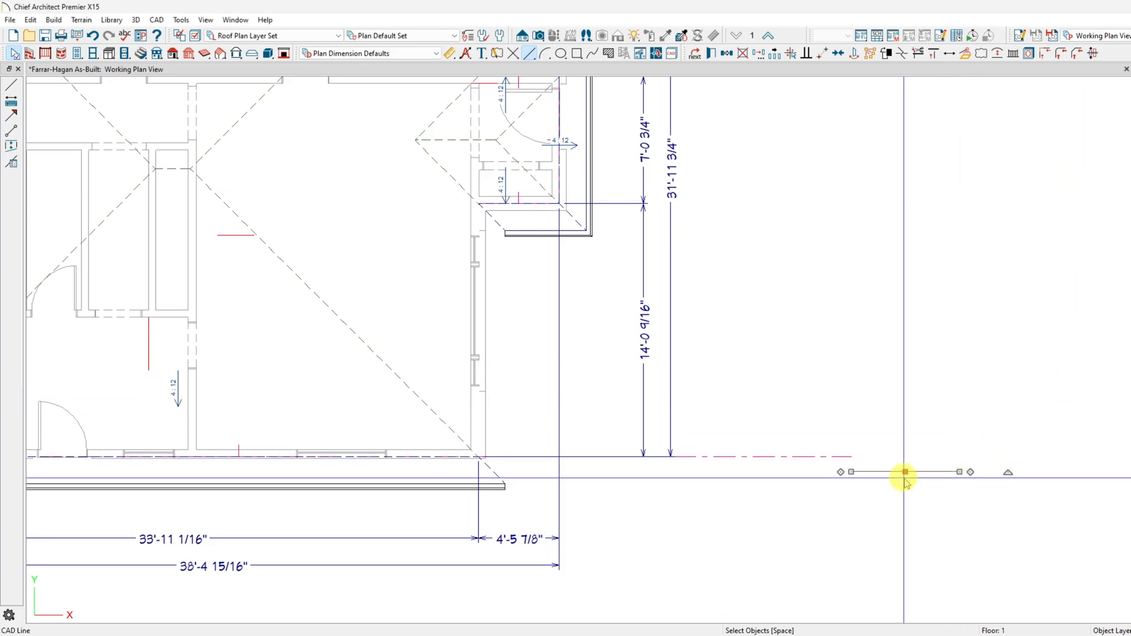
Extend the offset CAD line across the full width of the house to about 80'-6" long
{"action": "scroll", "coordinate": [905, 475], "scroll_direction": "down", "scroll_amount": 3}
{"action": "scroll", "coordinate": [905, 475], "scroll_direction": "down", "scroll_amount": 2}
{"action": "left_click_drag", "start_coordinate": [884, 472], "coordinate": [412, 480]}
{"action": "scroll", "coordinate": [673, 485], "scroll_direction": "up", "scroll_amount": 5}
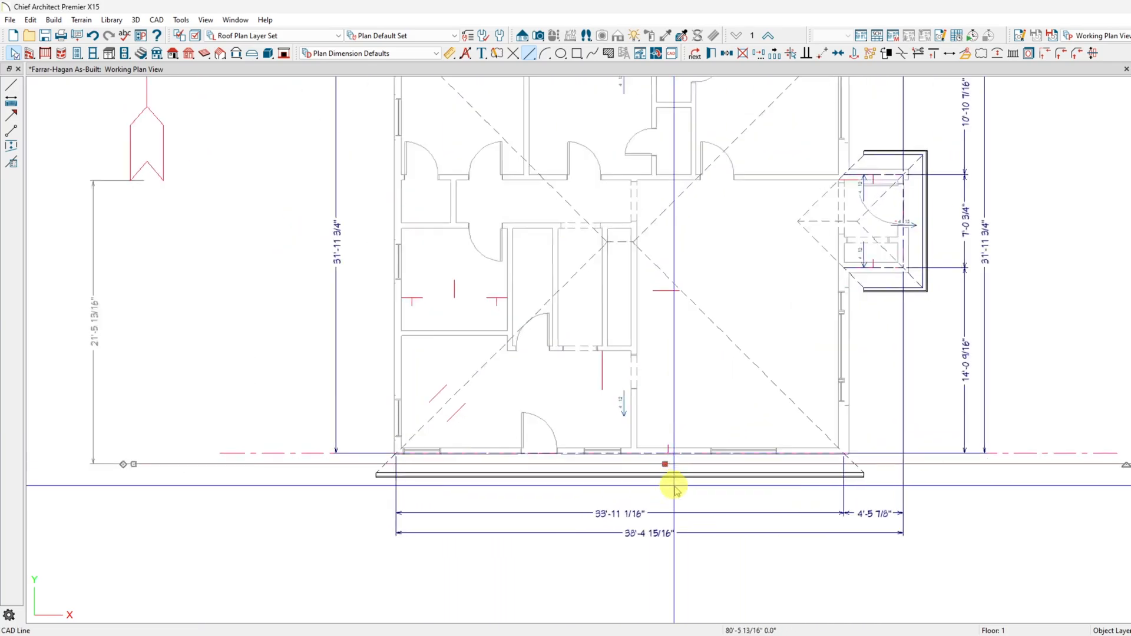
Pull the eave edge of the lower main roof plane in to the red offset line
{"action": "left_click", "coordinate": [610, 455]}
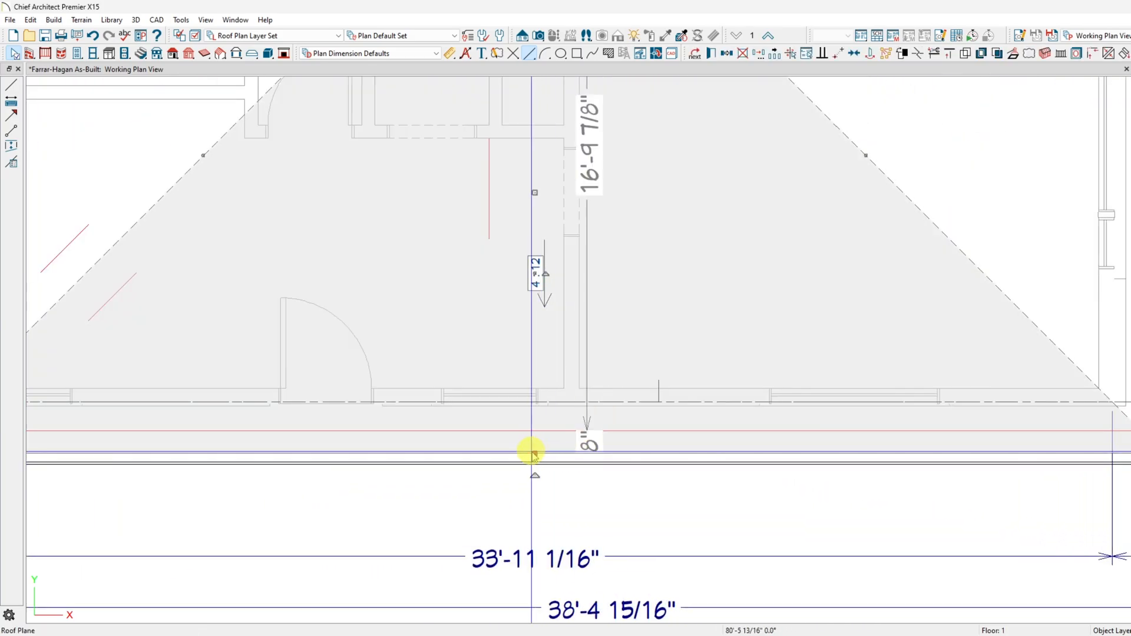
{"action": "left_click_drag", "start_coordinate": [535, 455], "coordinate": [535, 431]}
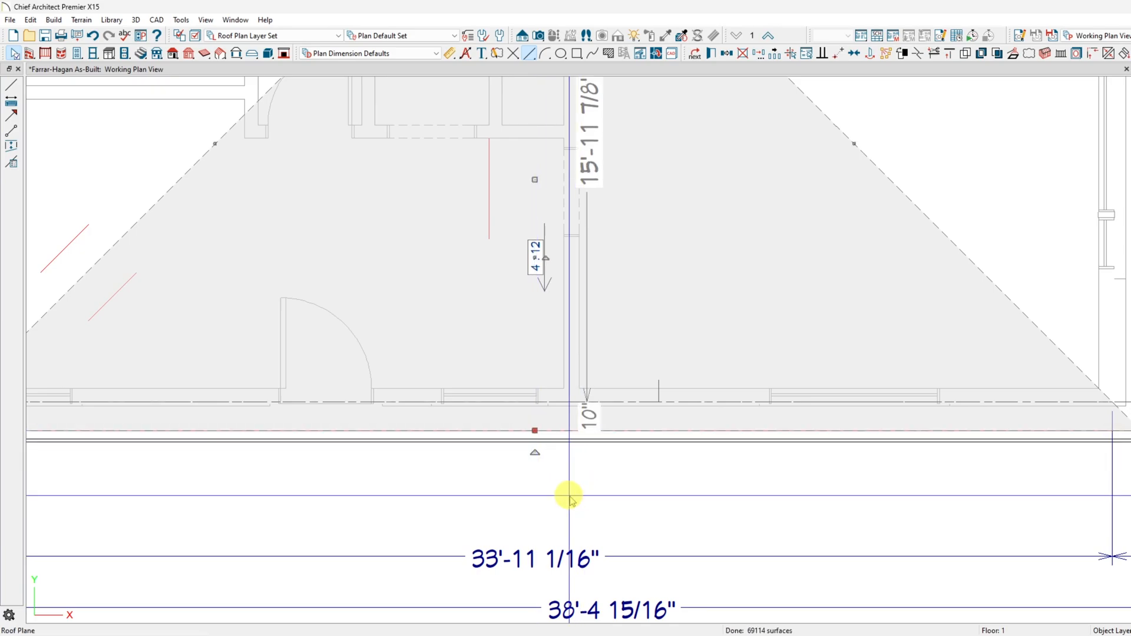
{"action": "scroll", "coordinate": [576, 502], "scroll_direction": "down", "scroll_amount": 3}
{"action": "scroll", "coordinate": [576, 502], "scroll_direction": "down", "scroll_amount": 3}
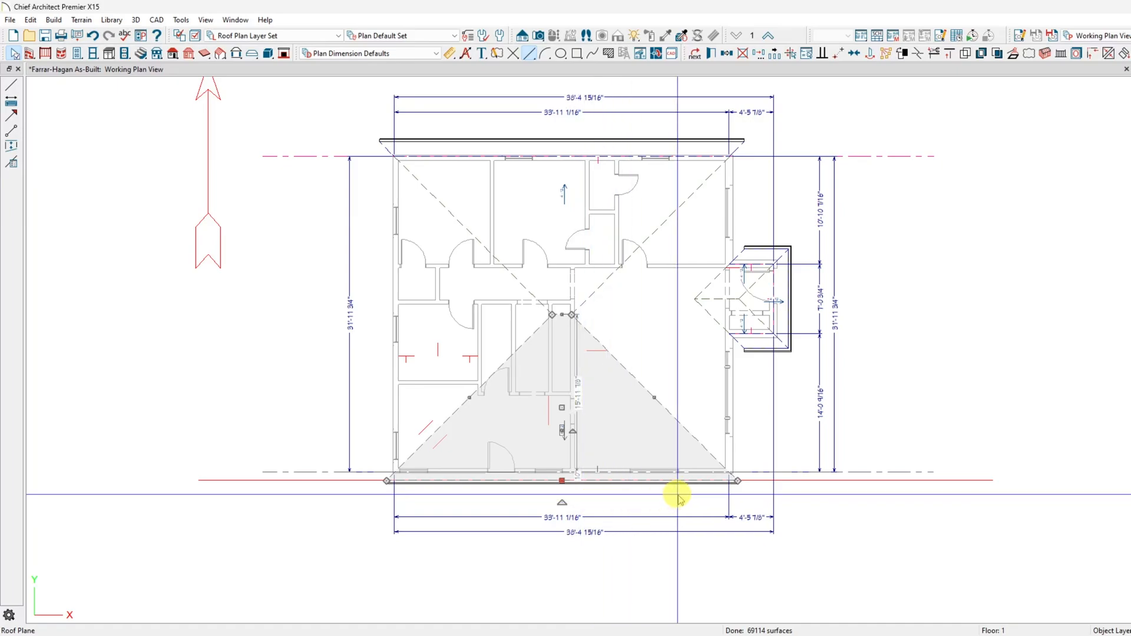
Reflect a copy of the lower red offset line about the middle of the left exterior wall, onto the upper eave side
{"action": "left_click", "coordinate": [812, 480]}
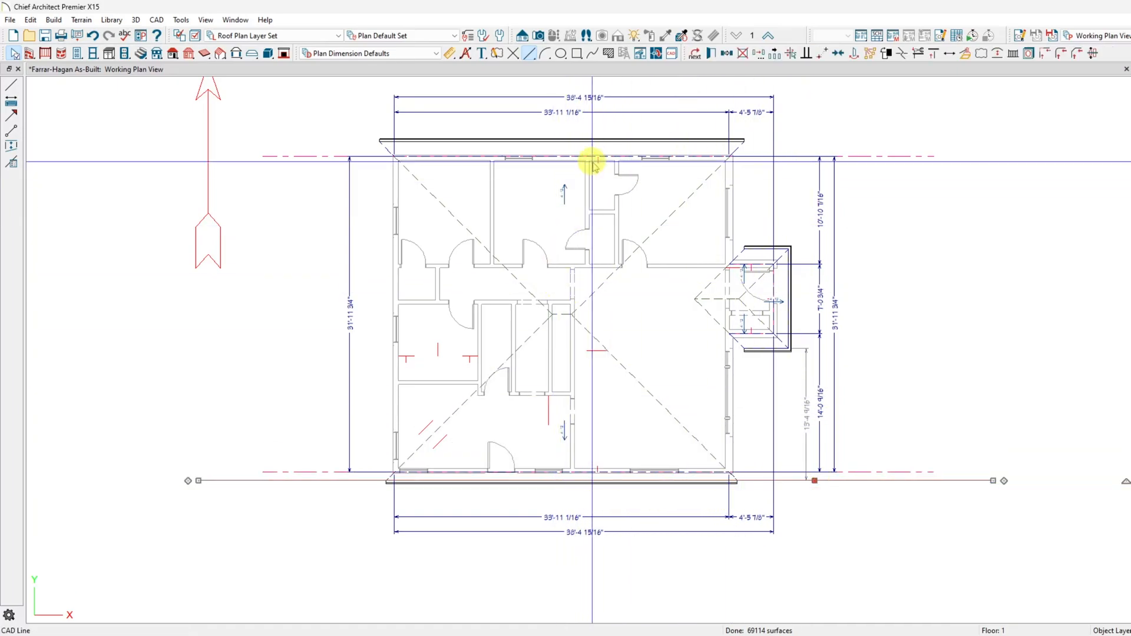
{"action": "left_click", "coordinate": [727, 55]}
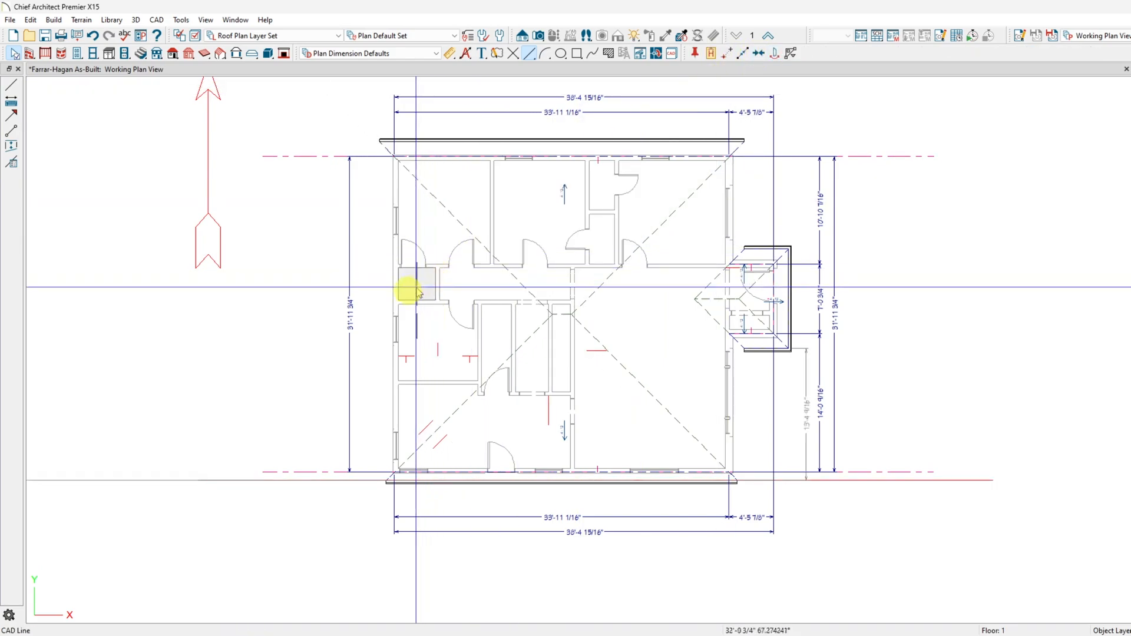
{"action": "left_click", "coordinate": [391, 304]}
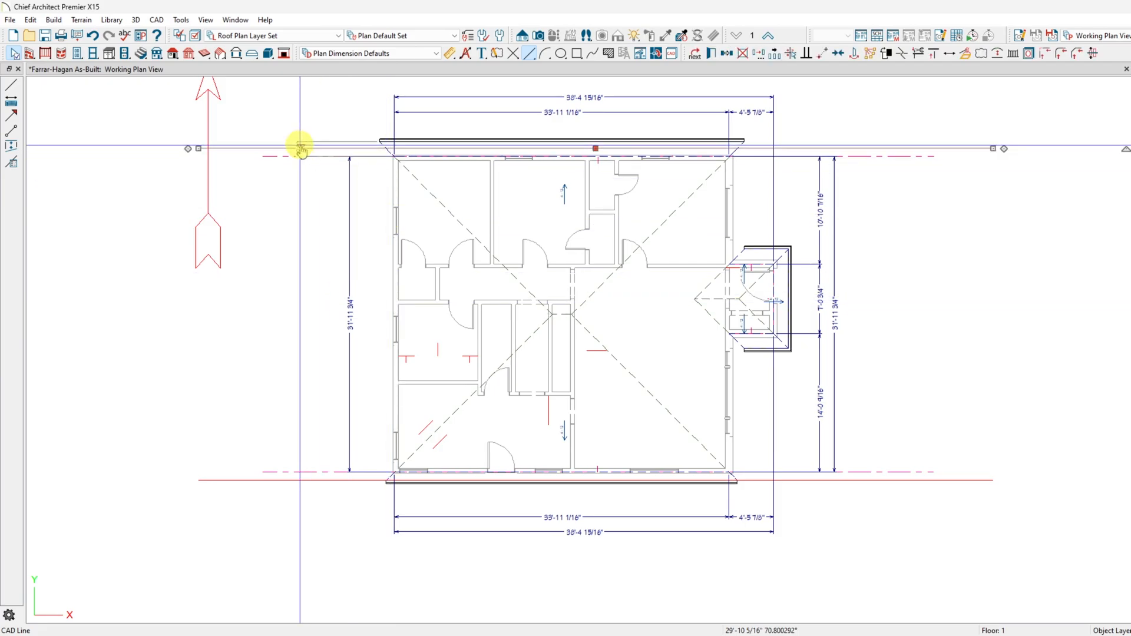
Pull the eave edge of the upper main roof plane in to the reflected offset line
{"action": "scroll", "coordinate": [462, 126], "scroll_direction": "up", "scroll_amount": 5}
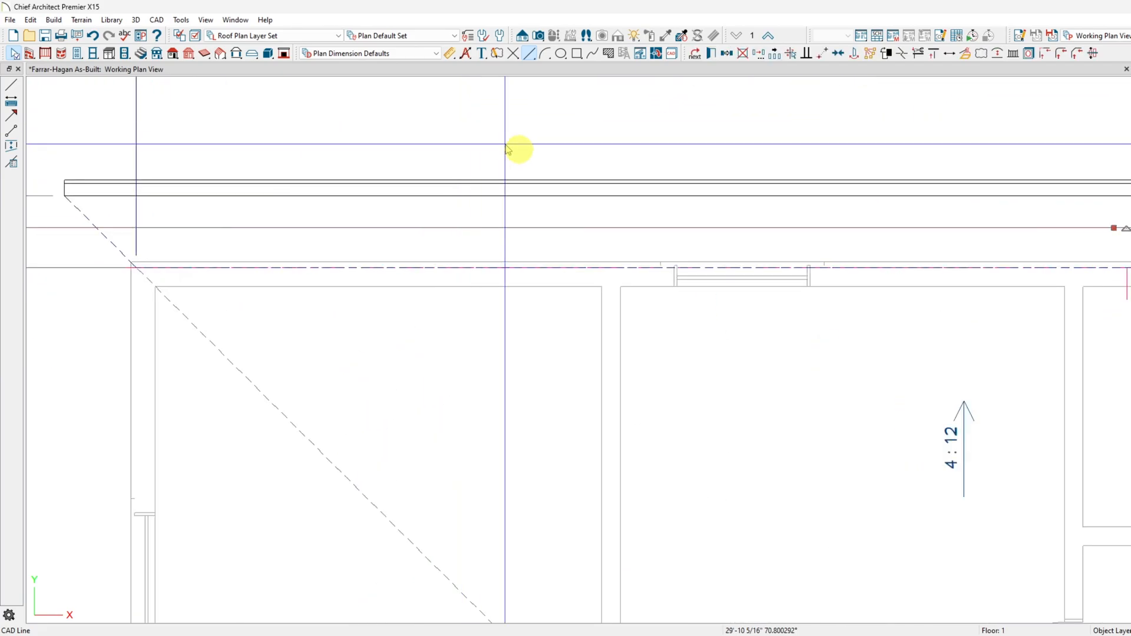
{"action": "left_click", "coordinate": [684, 196]}
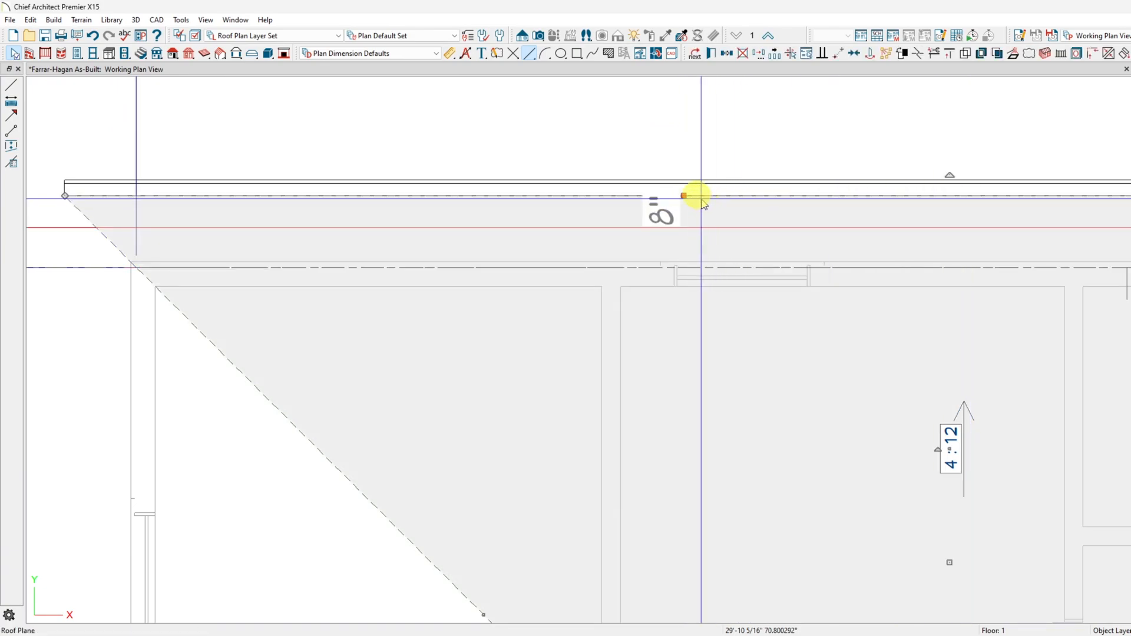
{"action": "left_click_drag", "start_coordinate": [684, 196], "coordinate": [685, 228]}
{"action": "scroll", "coordinate": [678, 186], "scroll_direction": "down", "scroll_amount": 6}
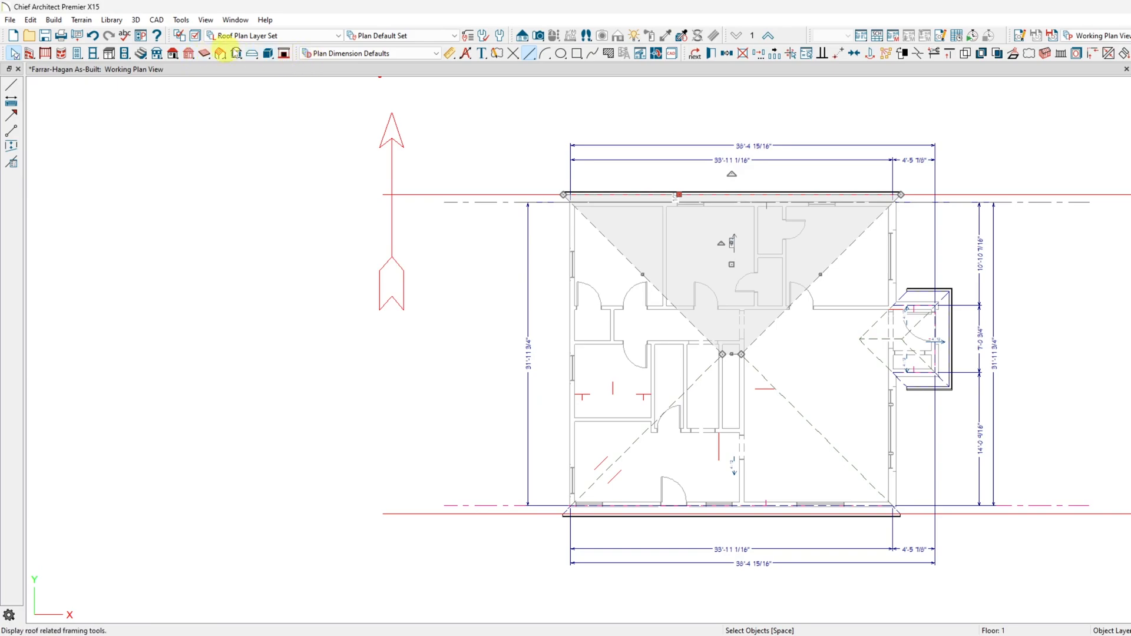
Draw a roof plane along the full left exterior wall, reaching about 6'-4" inward, and edit its pitch in the specification
{"action": "left_click", "coordinate": [172, 54]}
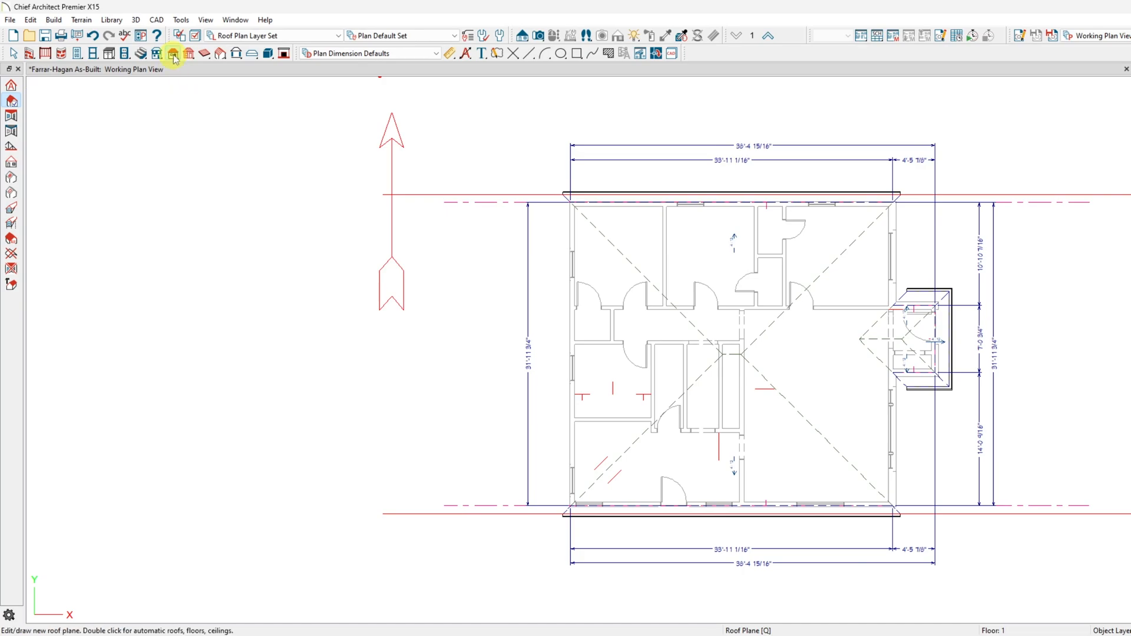
{"action": "left_click", "coordinate": [11, 102]}
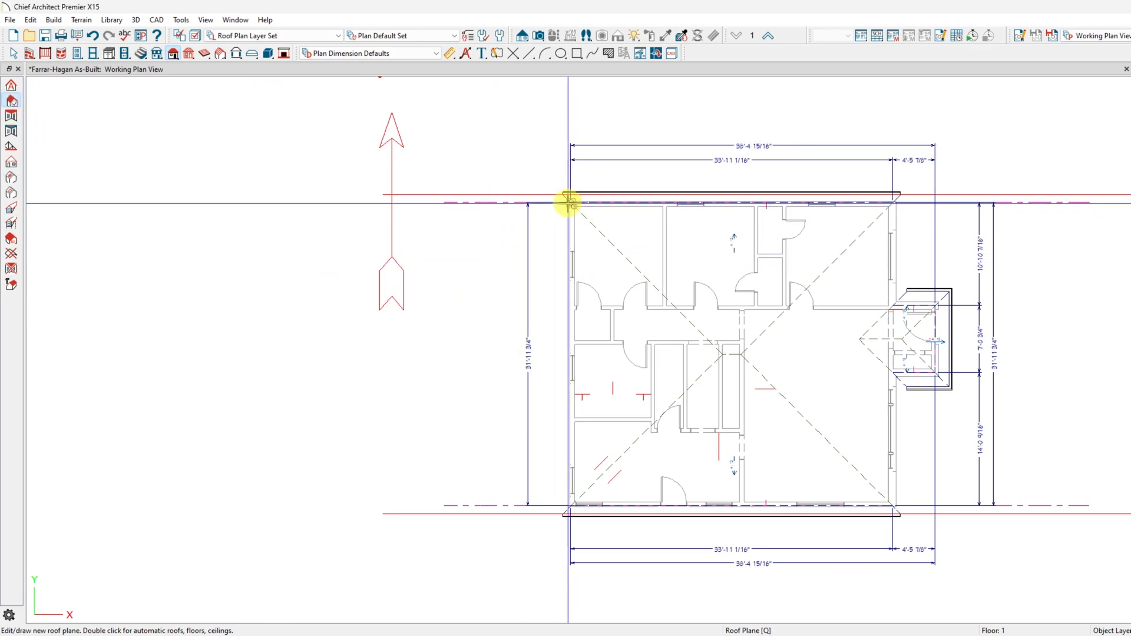
{"action": "mouse_move", "coordinate": [567, 203]}
{"action": "left_mouse_down"}
{"action": "mouse_move", "coordinate": [583, 558]}
{"action": "mouse_move", "coordinate": [566, 521]}
{"action": "mouse_move", "coordinate": [565, 466]}
{"action": "mouse_move", "coordinate": [569, 507]}
{"action": "left_mouse_up"}
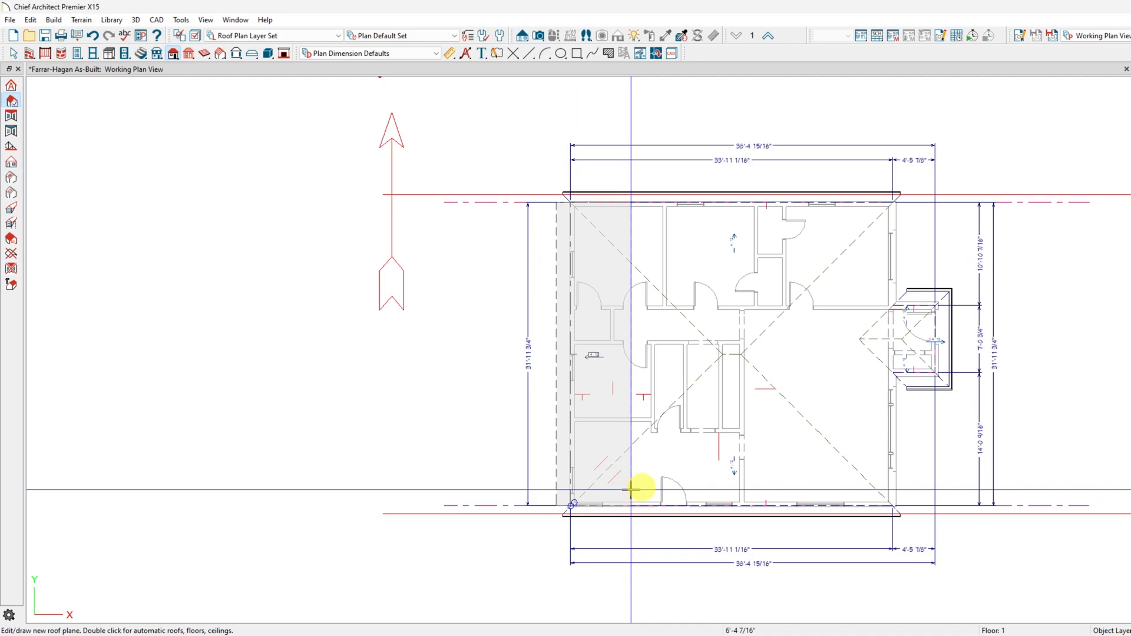
{"action": "left_click", "coordinate": [630, 489]}
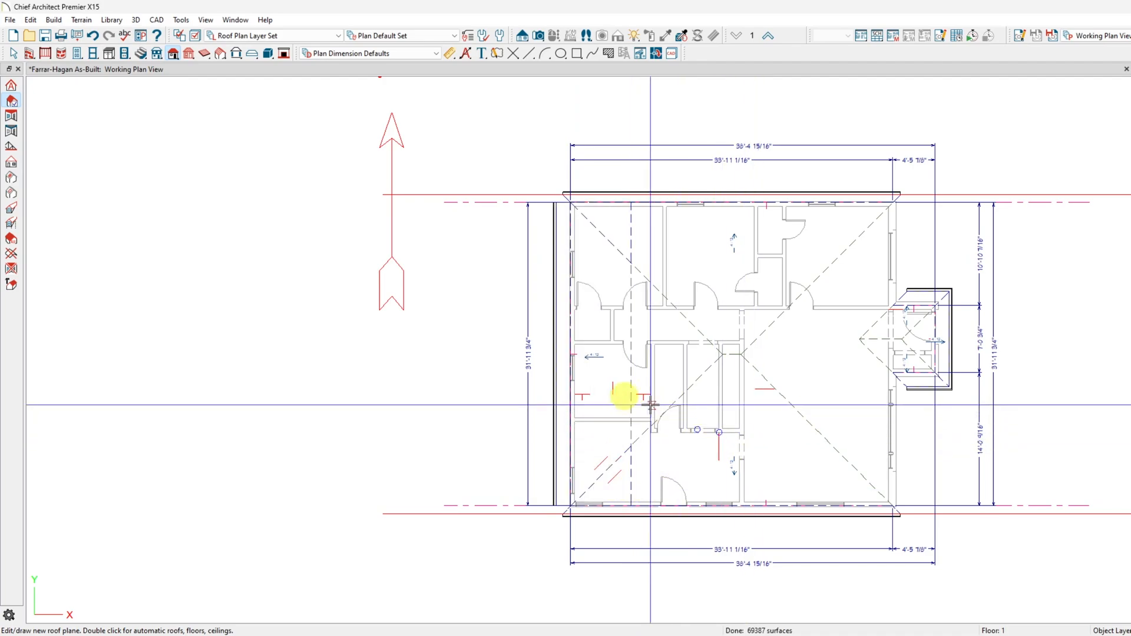
{"action": "key", "text": "space"}
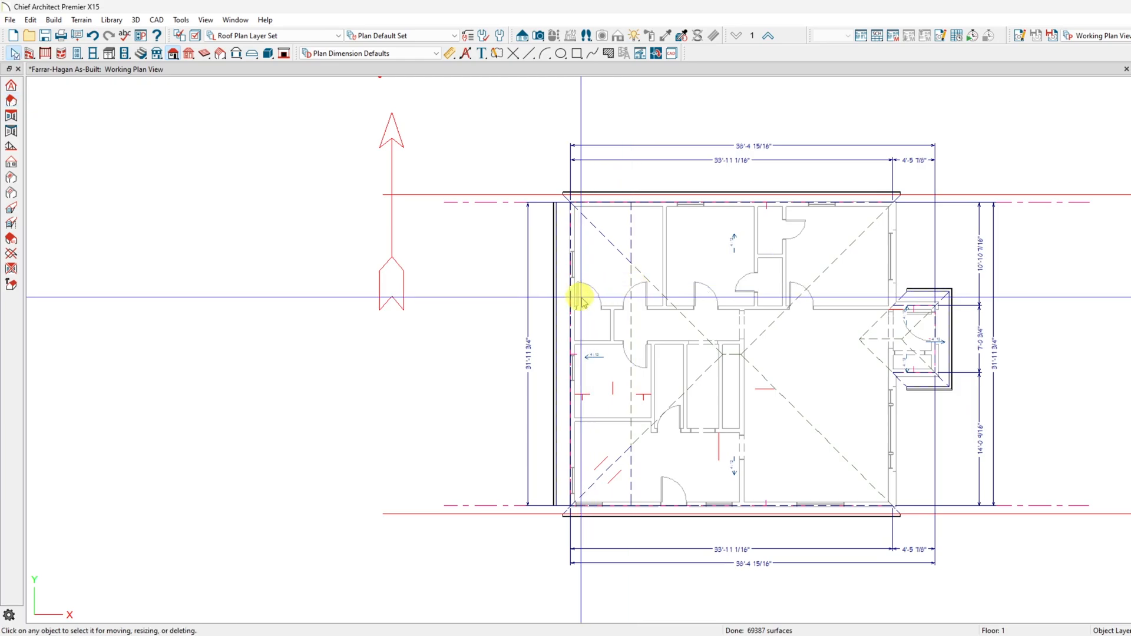
{"action": "left_click", "coordinate": [563, 304]}
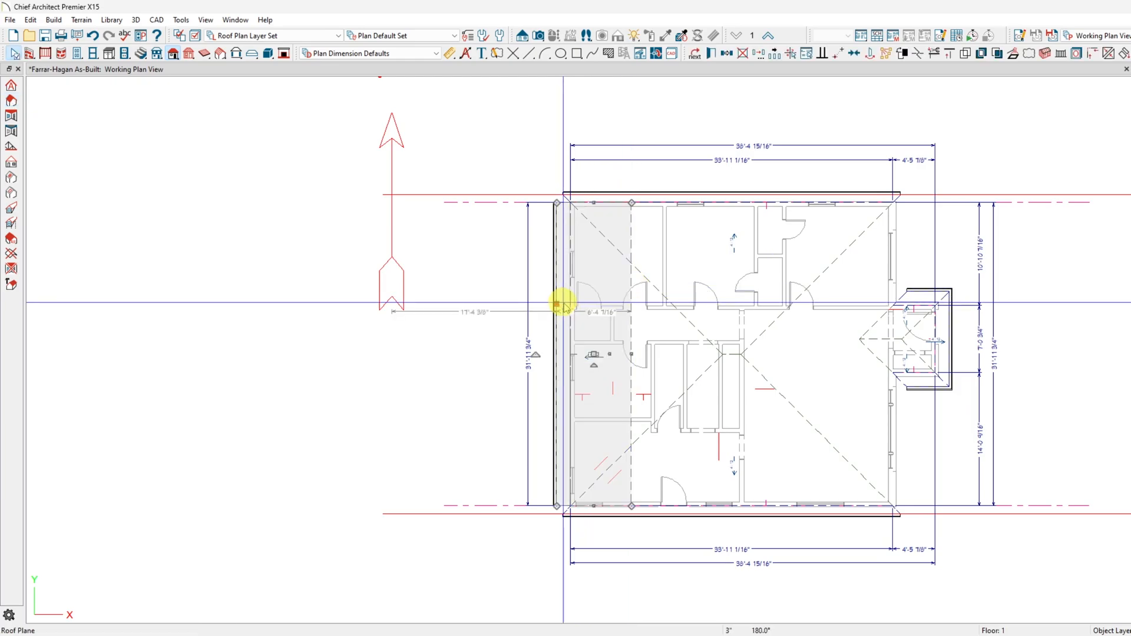
{"action": "double_click", "coordinate": [548, 258]}
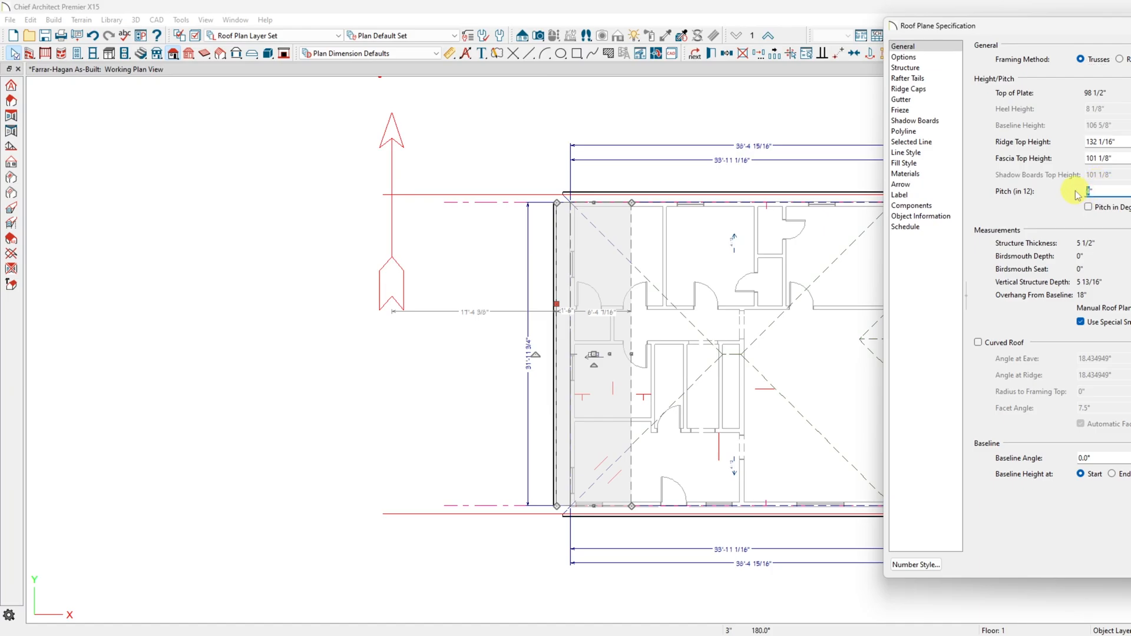
{"action": "key", "text": "Return"}
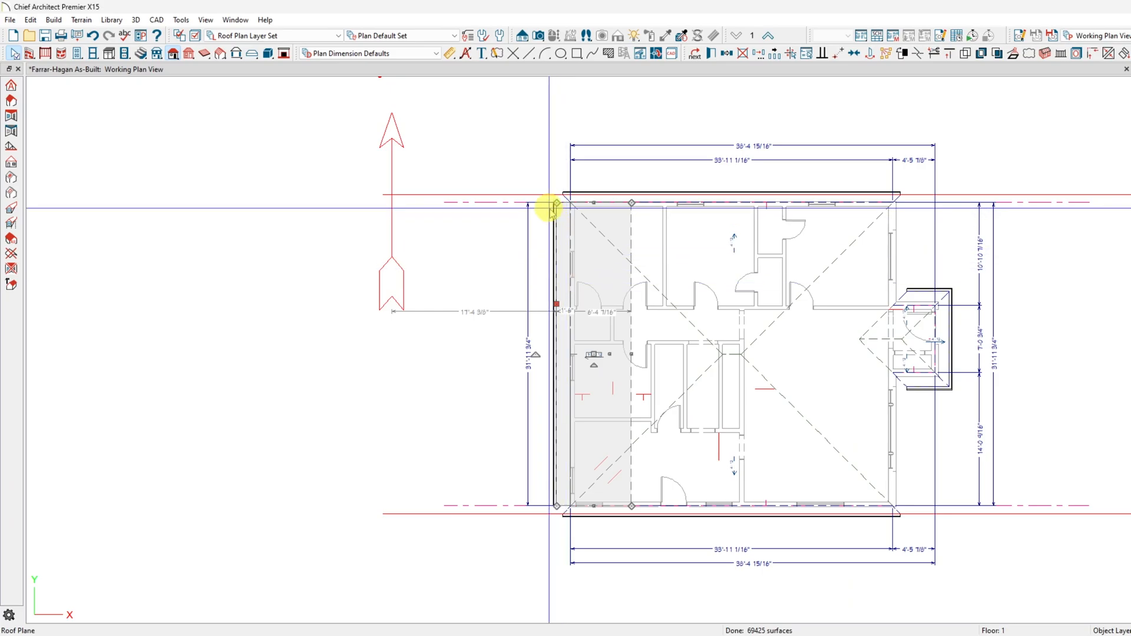
Try to reflect the upper roof plane's baseline with Transform/Replicate Object
{"action": "scroll", "coordinate": [548, 208], "scroll_direction": "up", "scroll_amount": 3}
{"action": "scroll", "coordinate": [548, 207], "scroll_direction": "up", "scroll_amount": 3}
{"action": "left_click", "coordinate": [443, 189]}
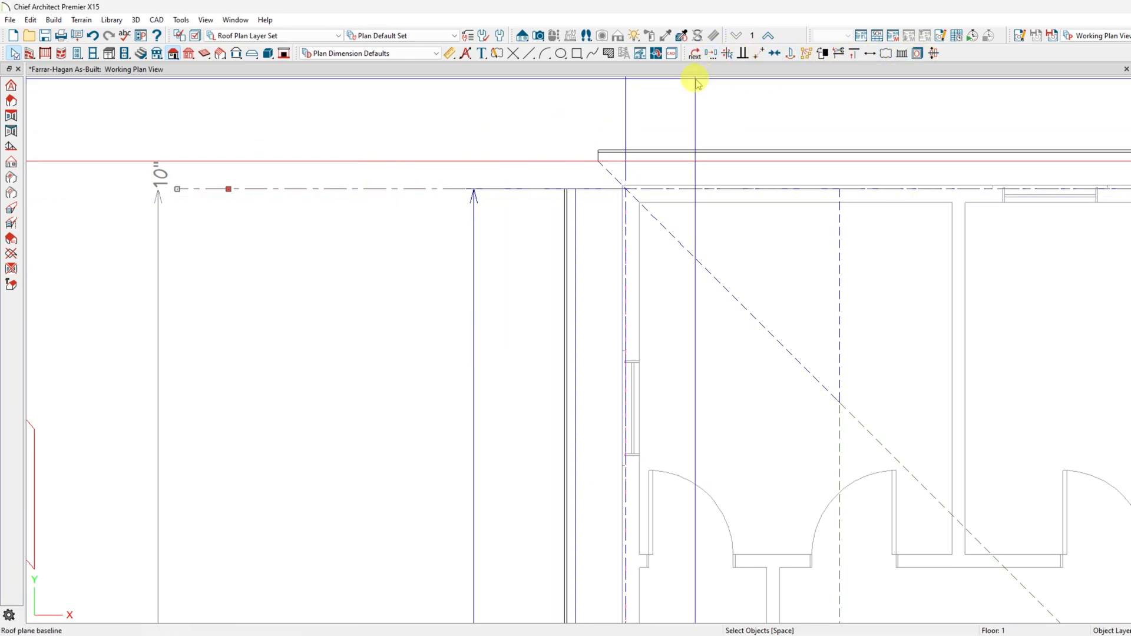
{"action": "key", "text": "Escape"}
{"action": "key", "text": "q"}
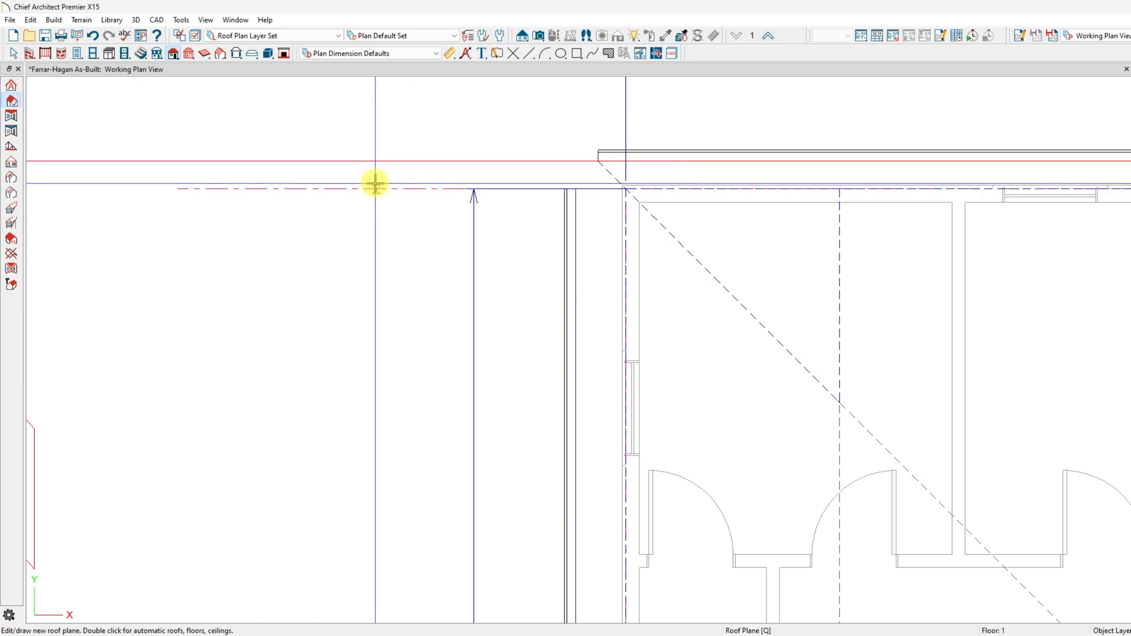
{"action": "key", "text": "space"}
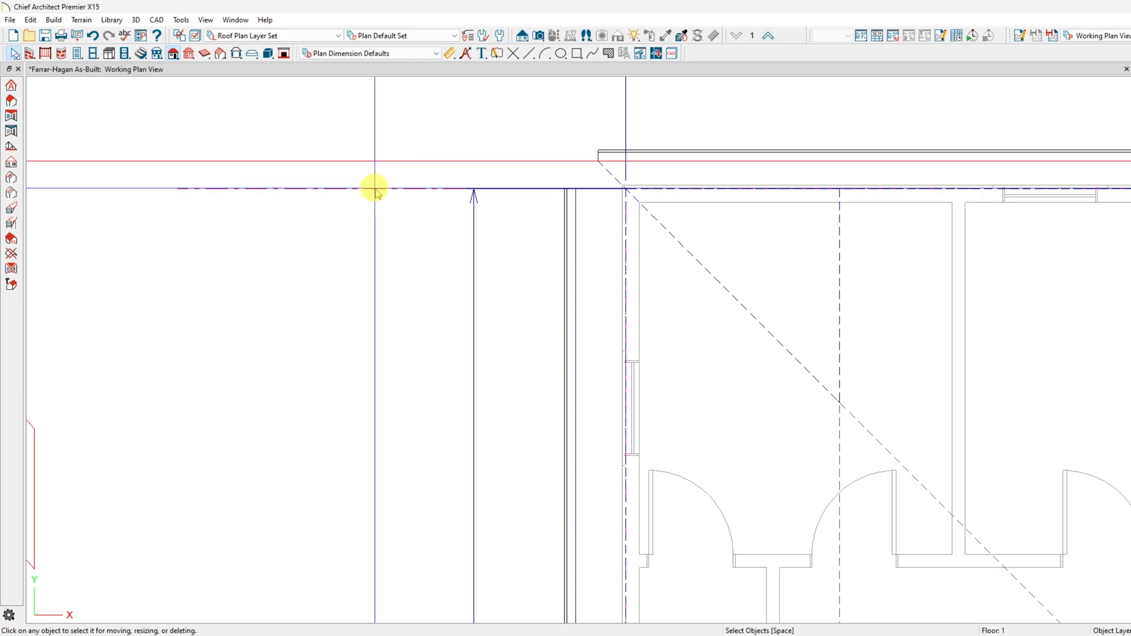
{"action": "left_click", "coordinate": [375, 189]}
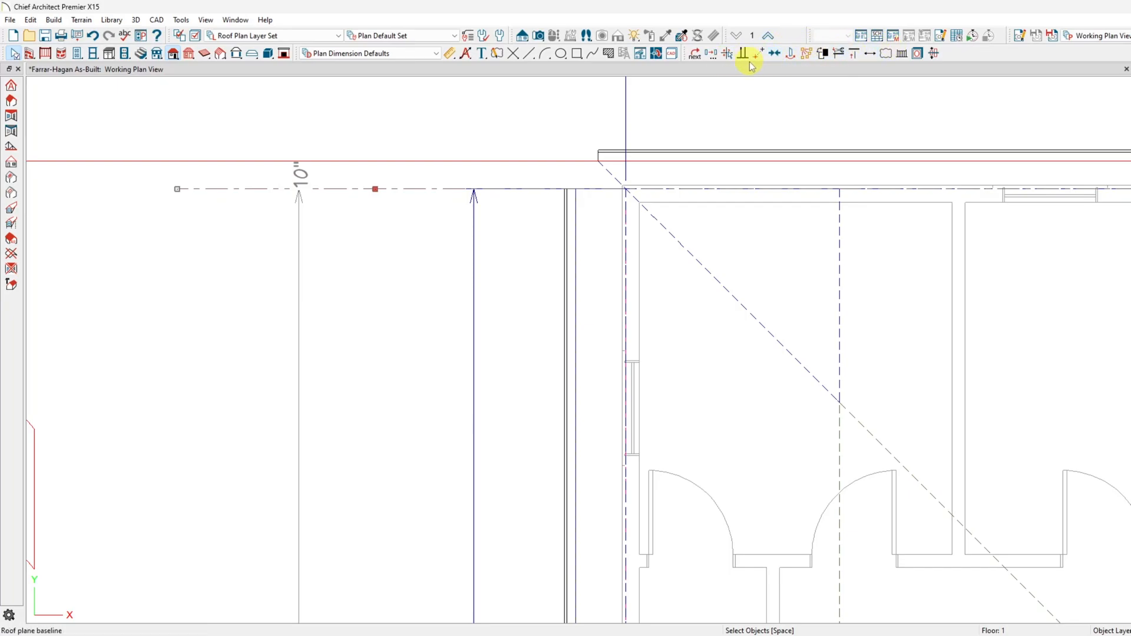
{"action": "left_click", "coordinate": [711, 55]}
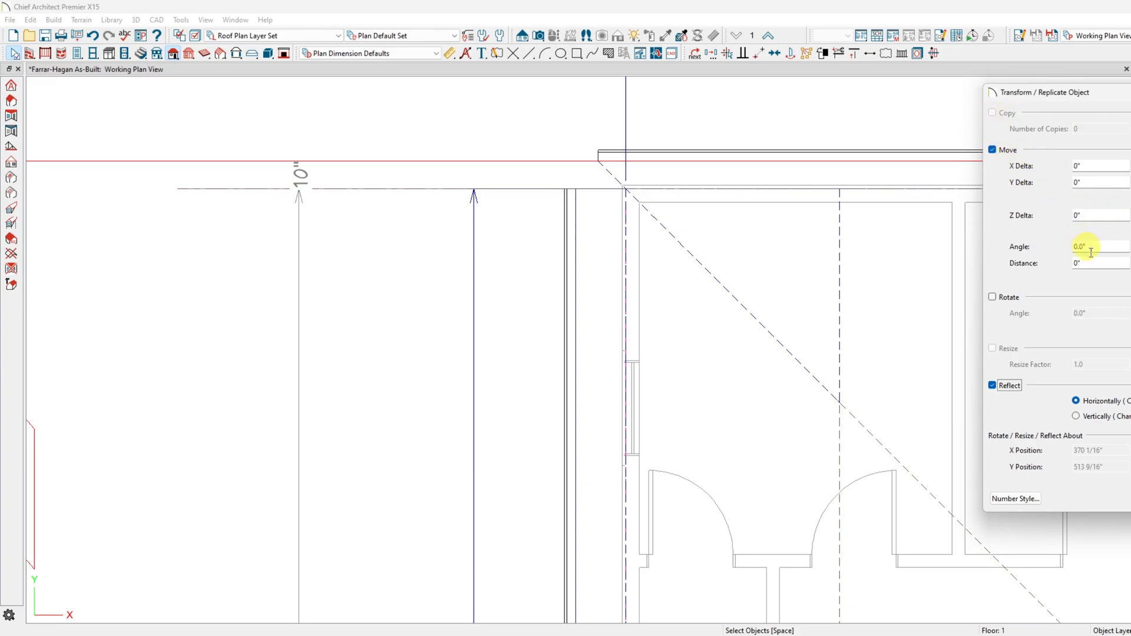
{"action": "left_click", "coordinate": [1082, 498]}
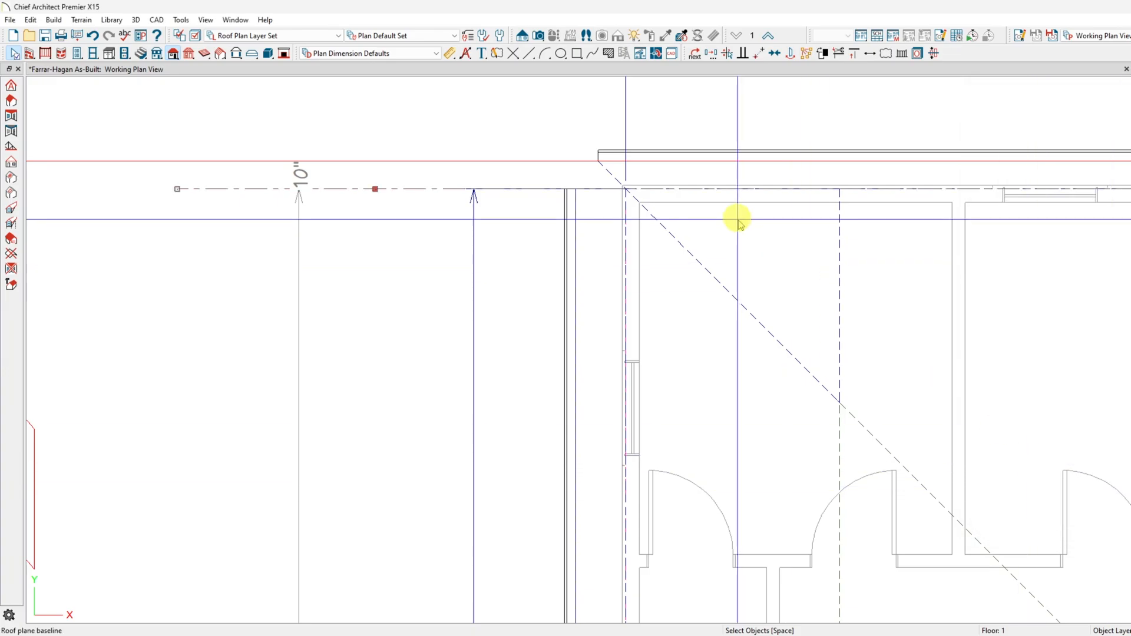
{"action": "scroll", "coordinate": [576, 151], "scroll_direction": "down", "scroll_amount": 3}
{"action": "scroll", "coordinate": [576, 151], "scroll_direction": "down", "scroll_amount": 1}
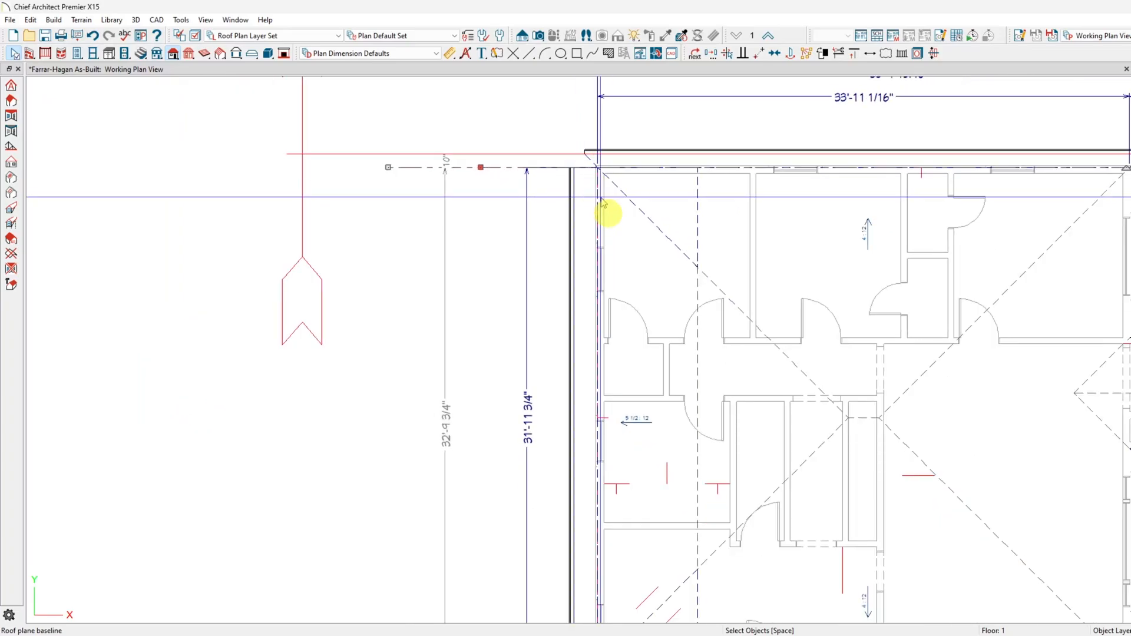
{"action": "left_click", "coordinate": [597, 240]}
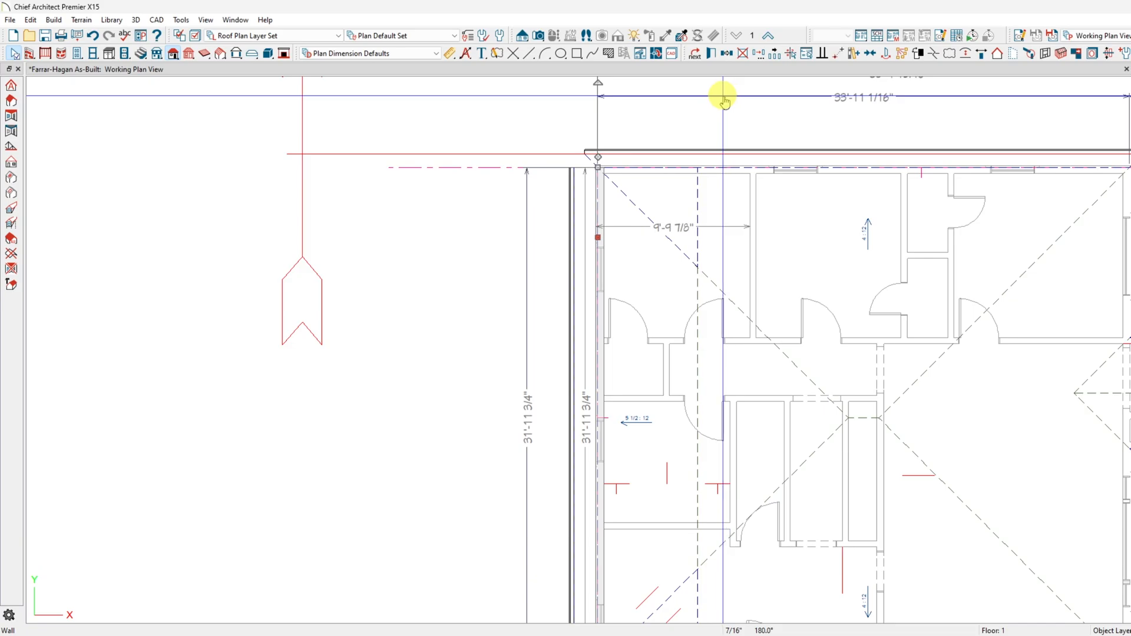
{"action": "key", "text": "ctrl+e"}
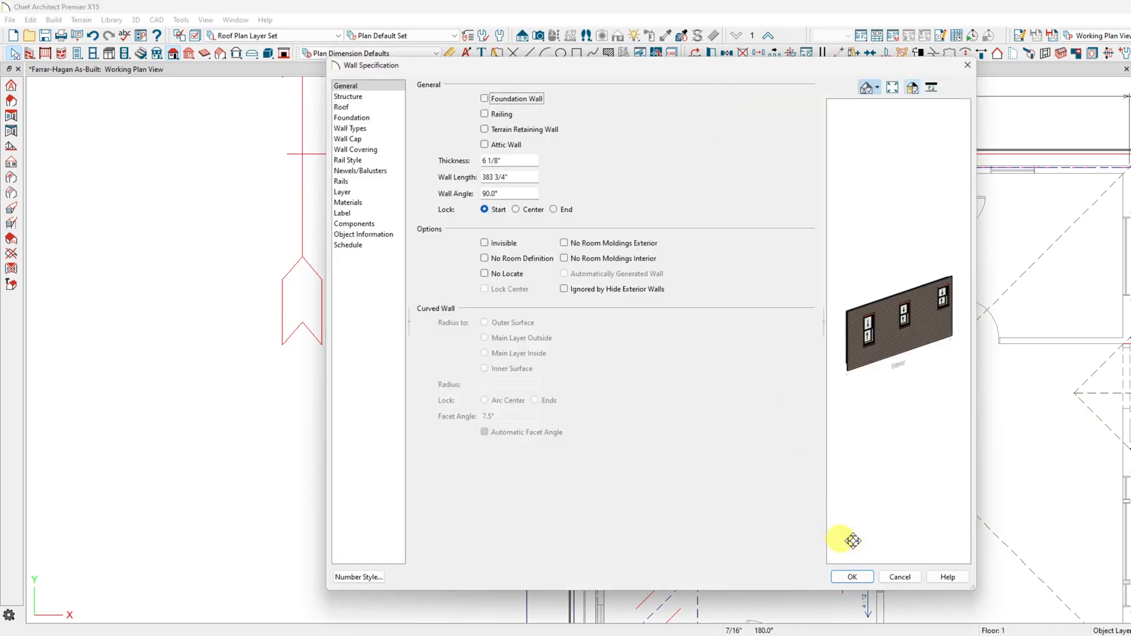
{"action": "left_click", "coordinate": [900, 577]}
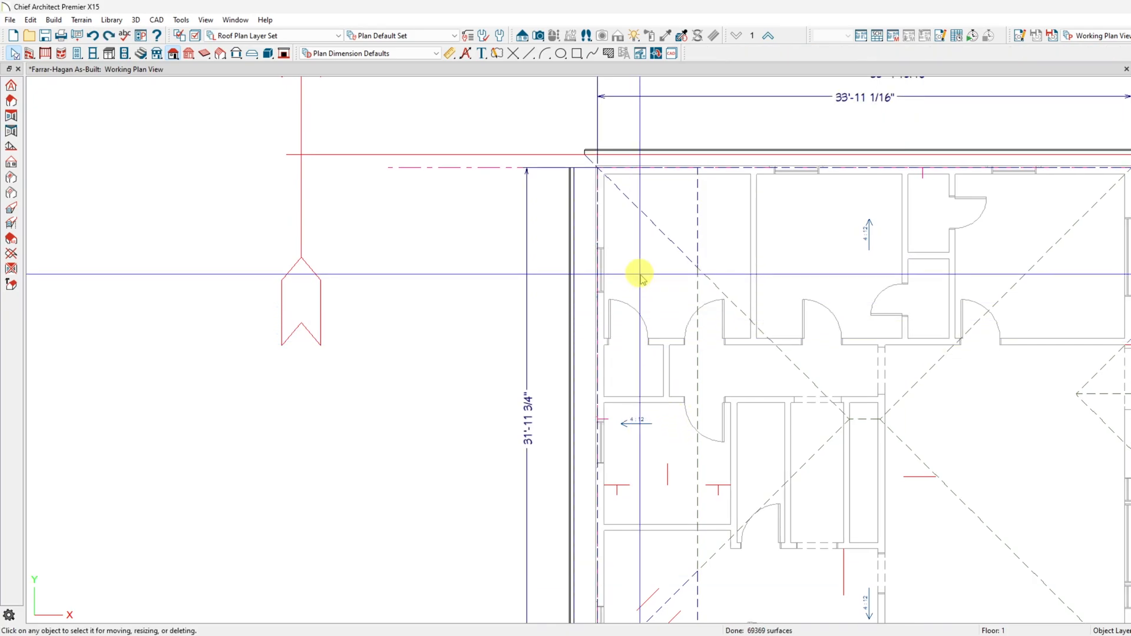
Extend the left roof plane's baseline well past both the upper and lower corners of the house
{"action": "left_click", "coordinate": [599, 233]}
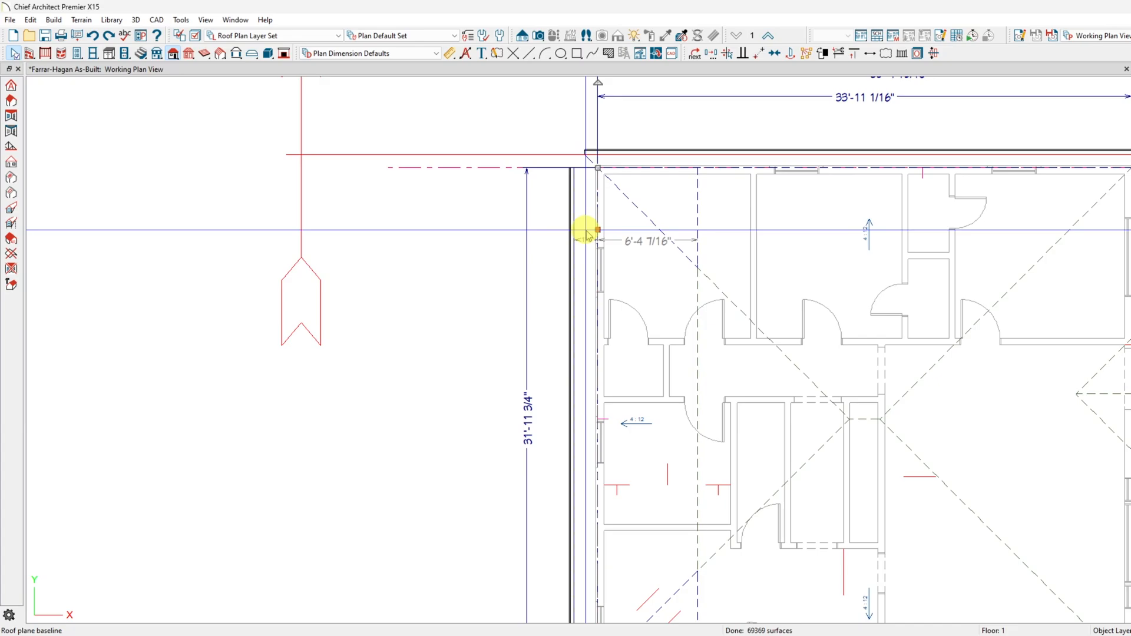
{"action": "scroll", "coordinate": [579, 262], "scroll_direction": "down", "scroll_amount": 3}
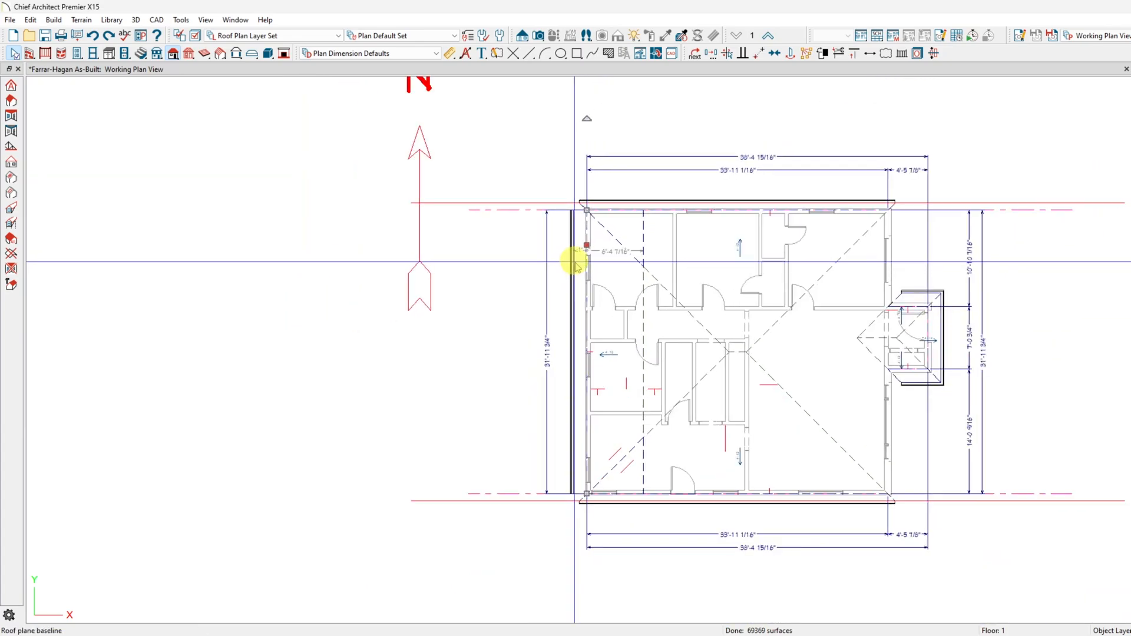
{"action": "scroll", "coordinate": [578, 265], "scroll_direction": "down", "scroll_amount": 2}
{"action": "left_click_drag", "start_coordinate": [584, 222], "coordinate": [587, 116]}
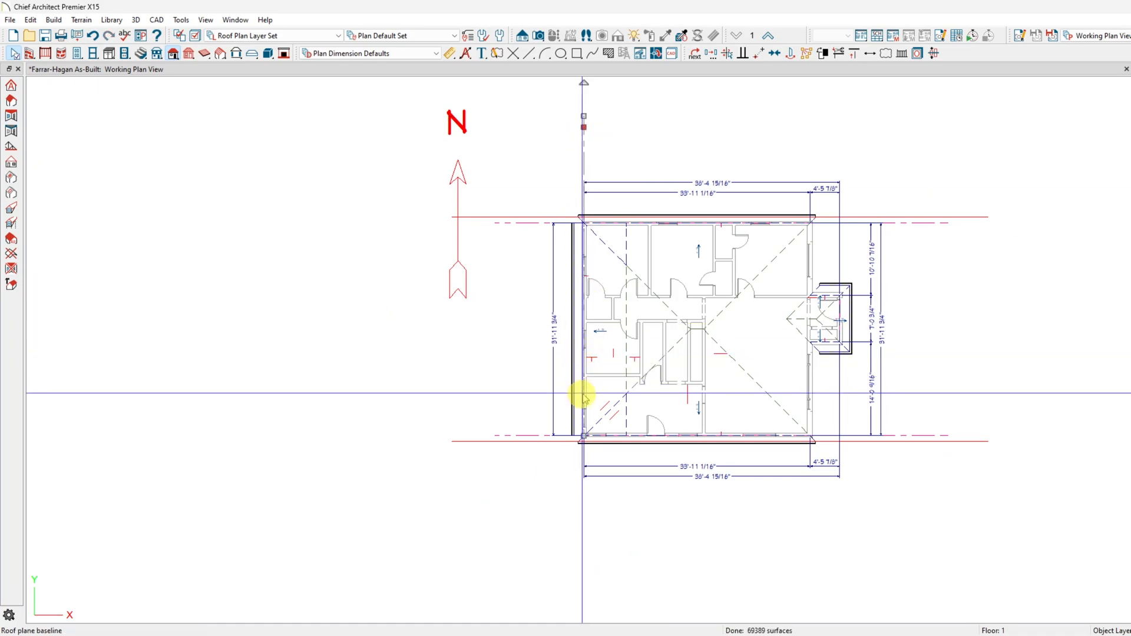
{"action": "left_click_drag", "start_coordinate": [583, 436], "coordinate": [585, 517]}
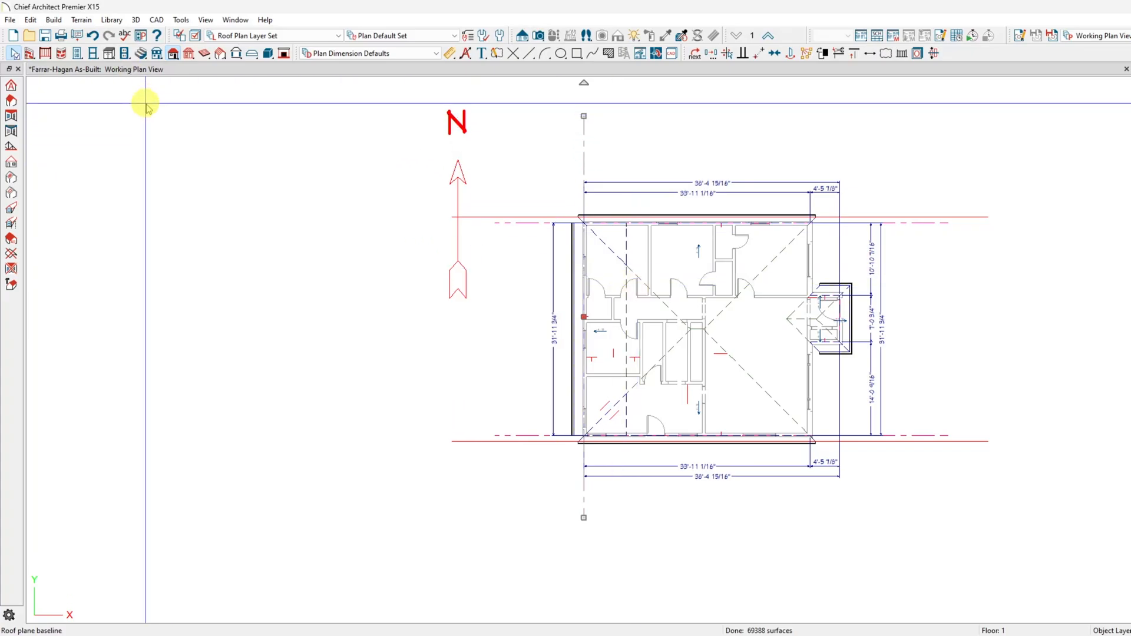
Review the Show Start and End Indicators setting in the Edit preferences
{"action": "scroll", "coordinate": [151, 112], "scroll_direction": "up", "scroll_amount": 5}
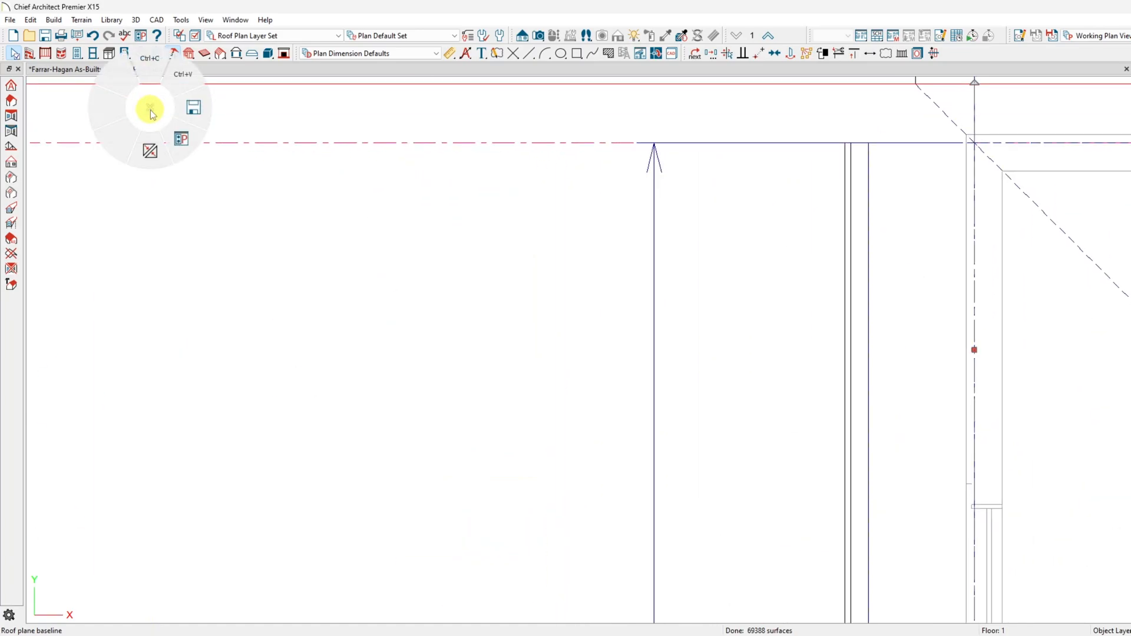
{"action": "left_click", "coordinate": [184, 140]}
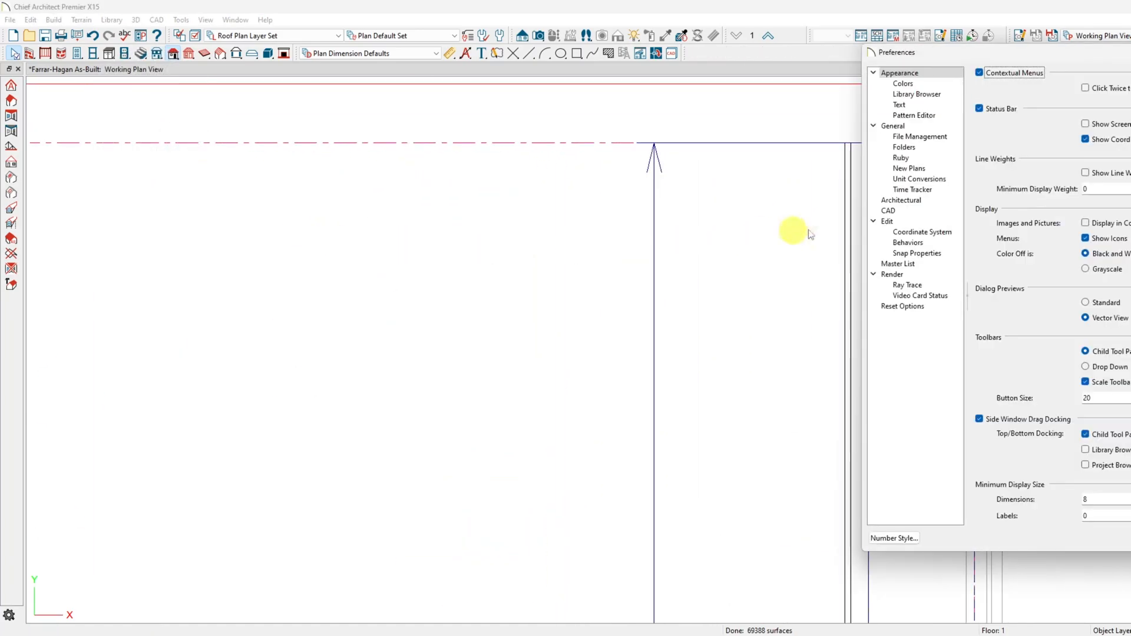
{"action": "left_click_drag", "start_coordinate": [1129, 54], "coordinate": [521, 93]}
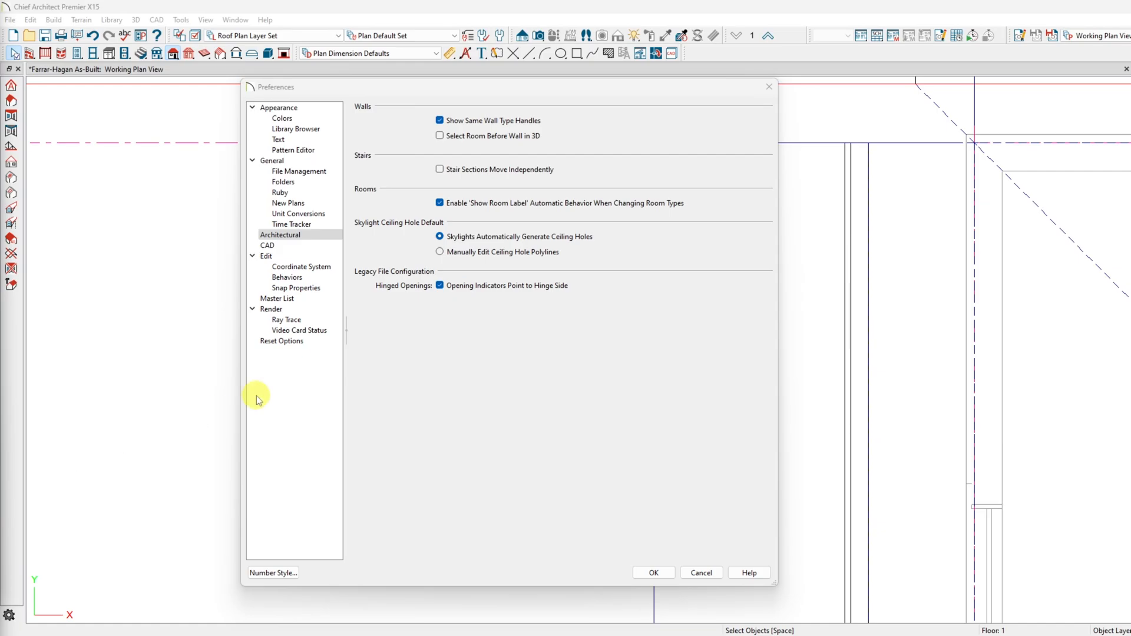
{"action": "left_click", "coordinate": [267, 256]}
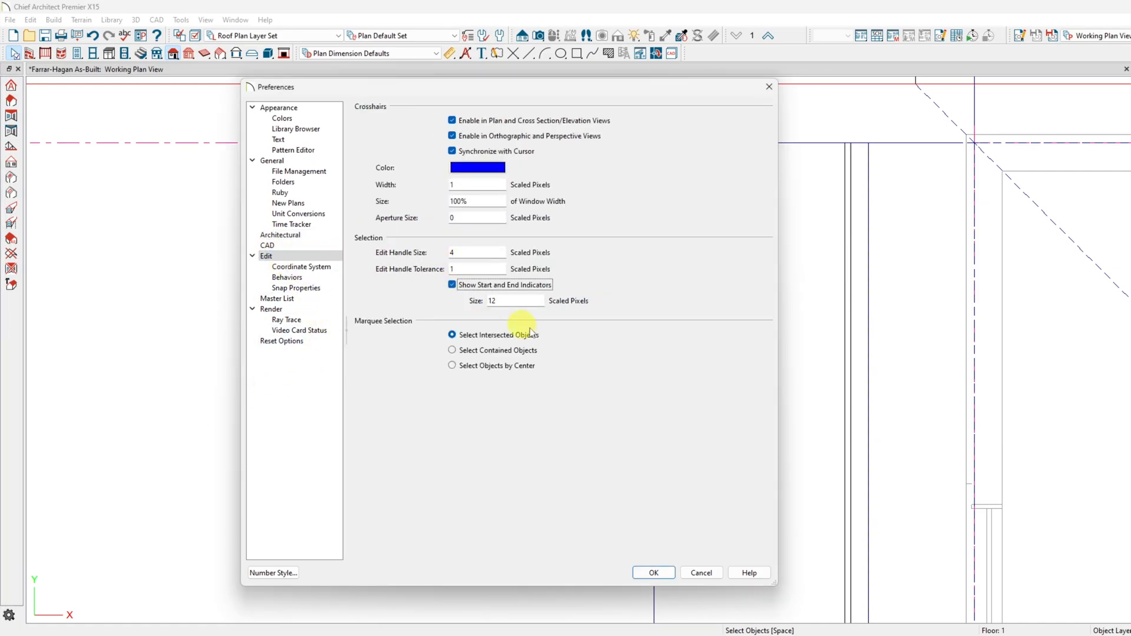
{"action": "left_click", "coordinate": [640, 569]}
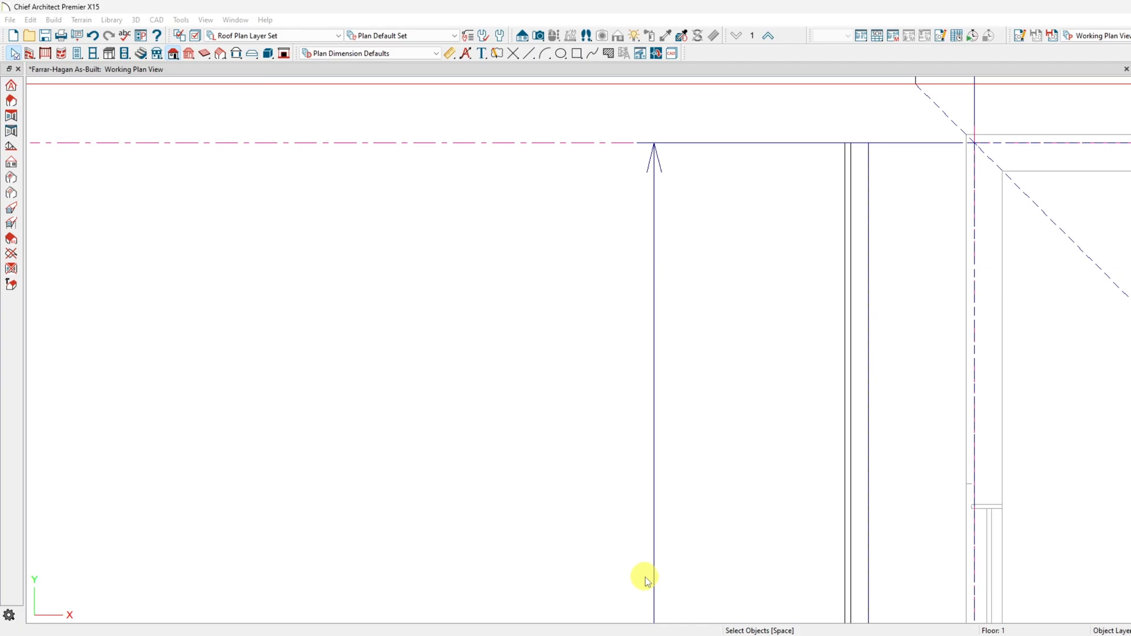
{"action": "scroll", "coordinate": [637, 389], "scroll_direction": "down", "scroll_amount": 5}
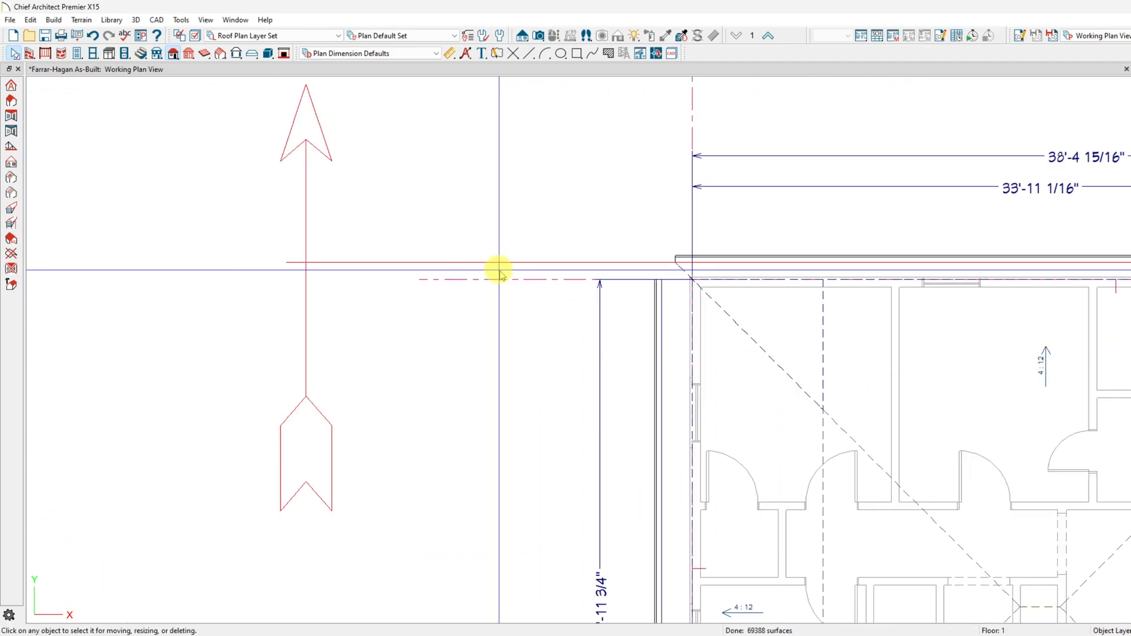
{"action": "scroll", "coordinate": [500, 273], "scroll_direction": "down", "scroll_amount": 4}
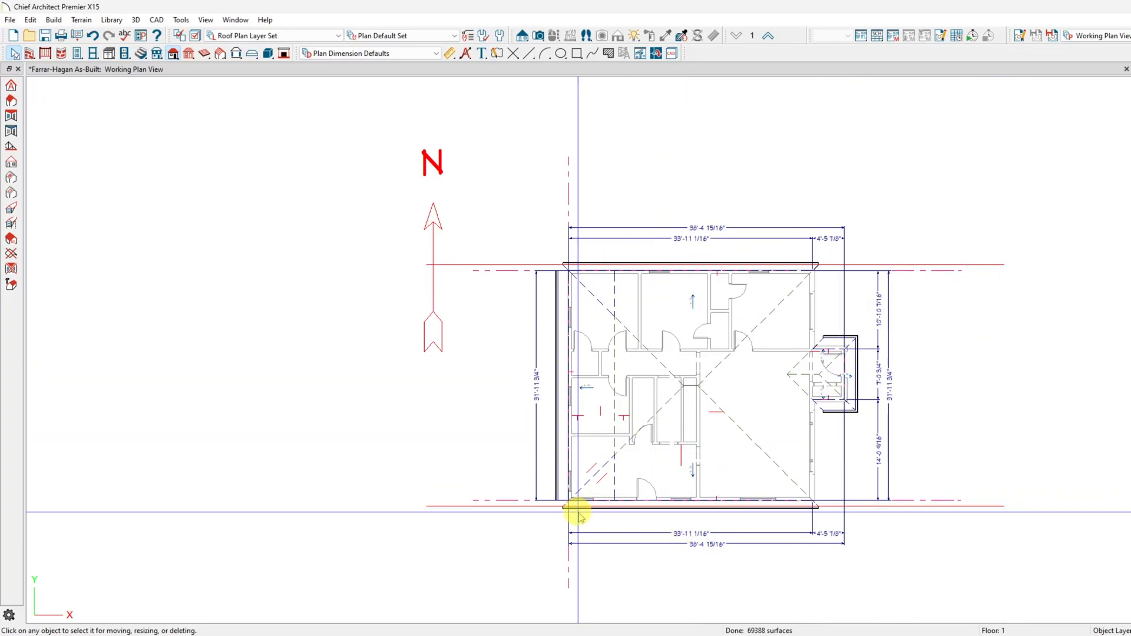
Examine the horizontal eave reference lines, the upper, lower and left roof plane baselines, and the left roof plane's edge
{"action": "scroll", "coordinate": [580, 519], "scroll_direction": "up", "scroll_amount": 3}
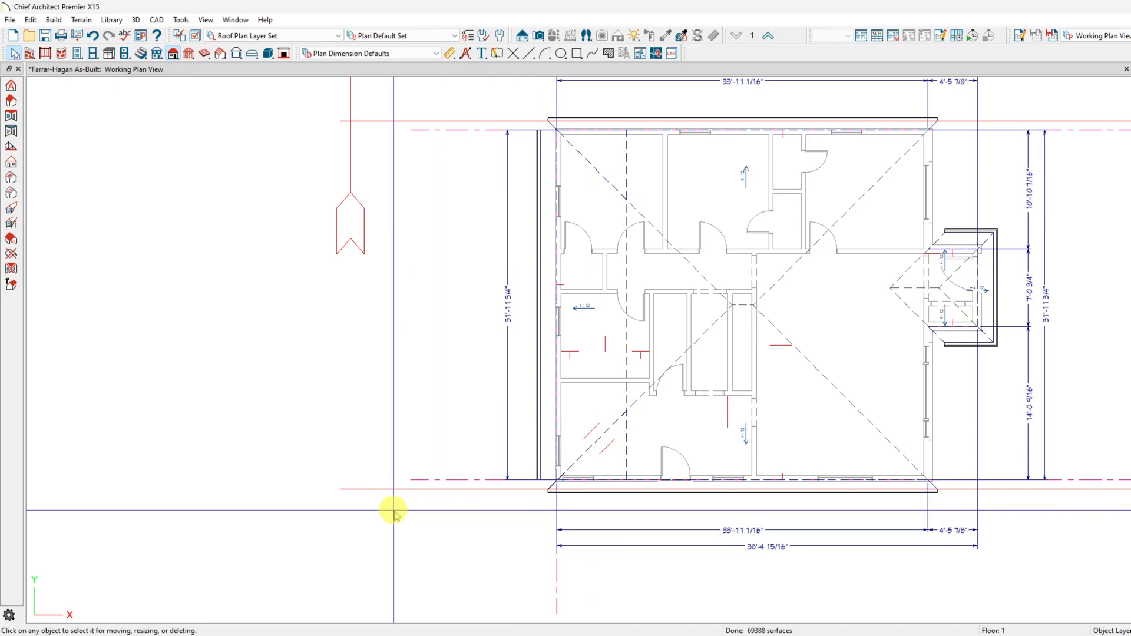
{"action": "left_click", "coordinate": [372, 489]}
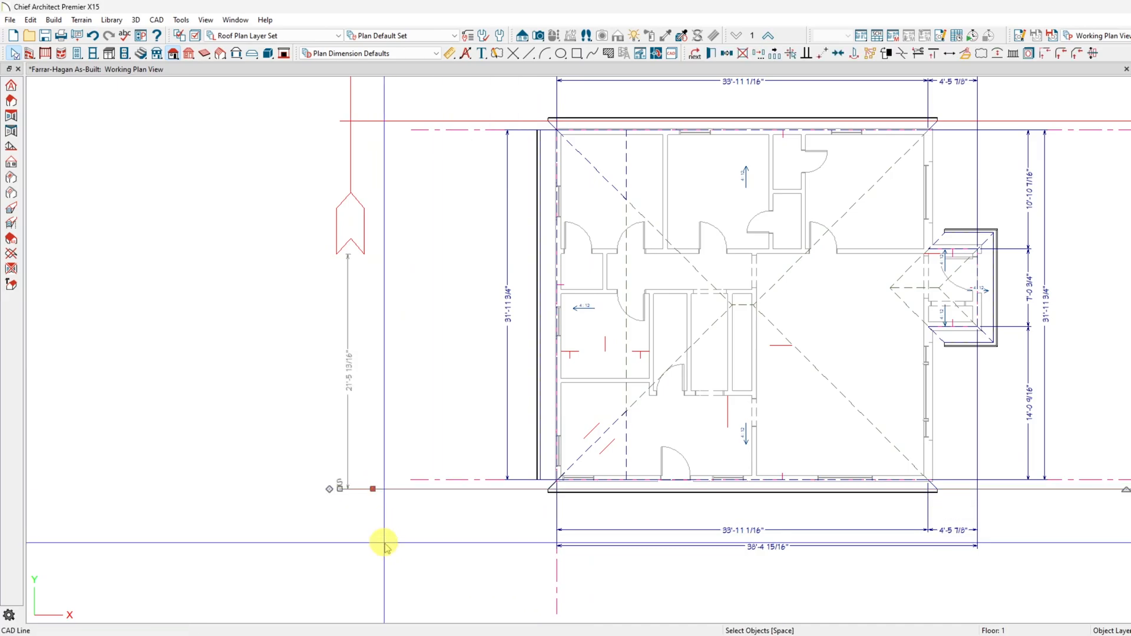
{"action": "scroll", "coordinate": [339, 500], "scroll_direction": "up", "scroll_amount": 3}
{"action": "scroll", "coordinate": [327, 480], "scroll_direction": "down", "scroll_amount": 4}
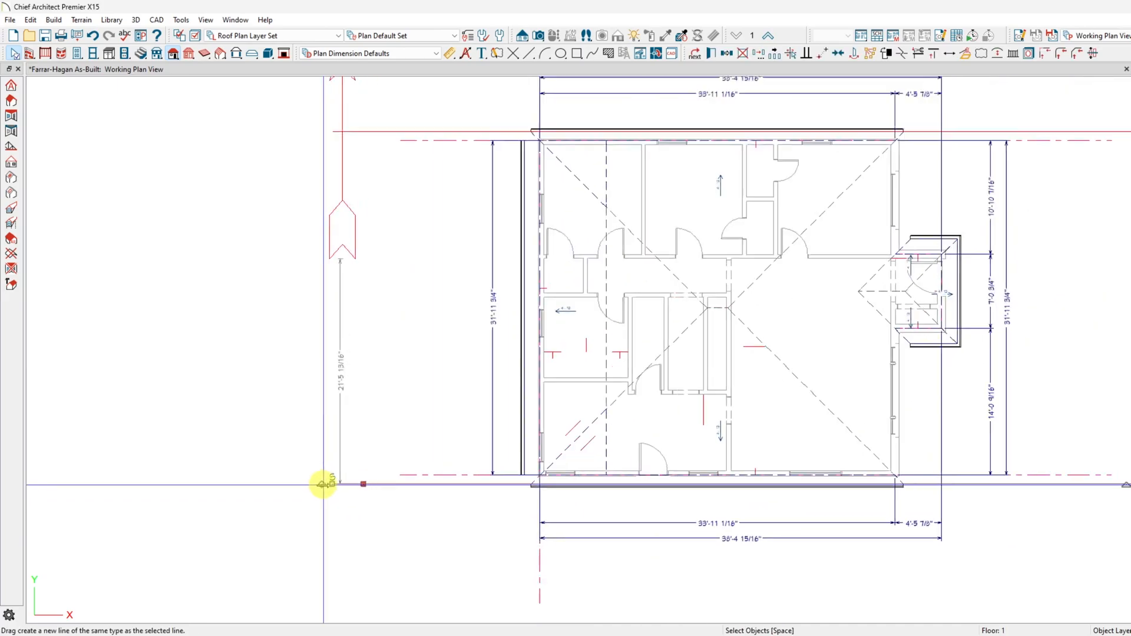
{"action": "scroll", "coordinate": [937, 498], "scroll_direction": "down", "scroll_amount": 2}
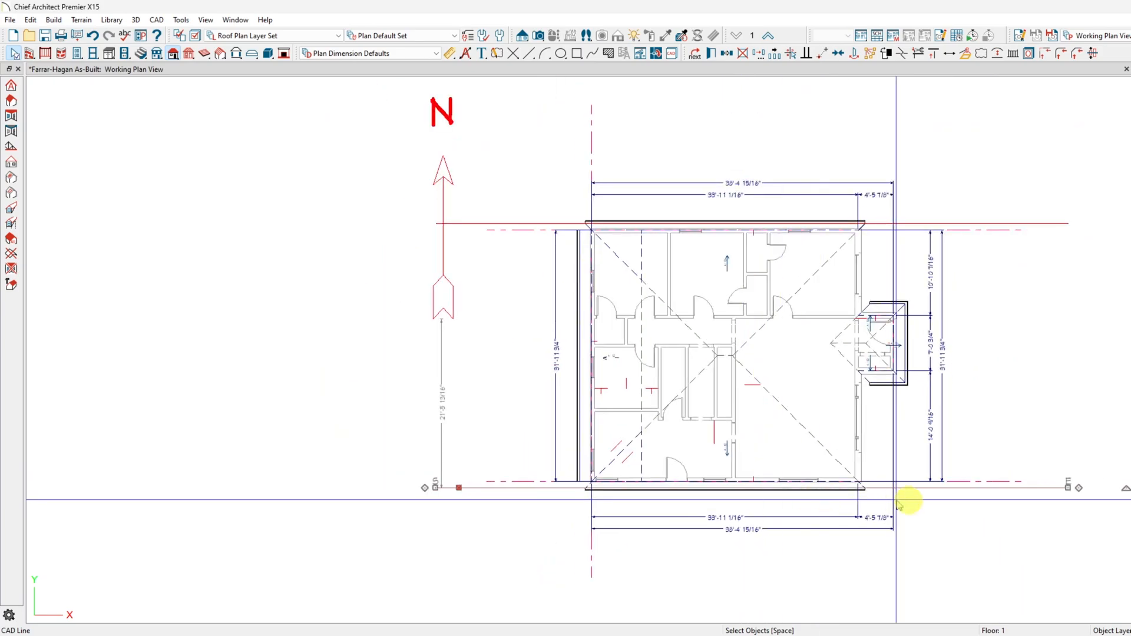
{"action": "left_click", "coordinate": [992, 483]}
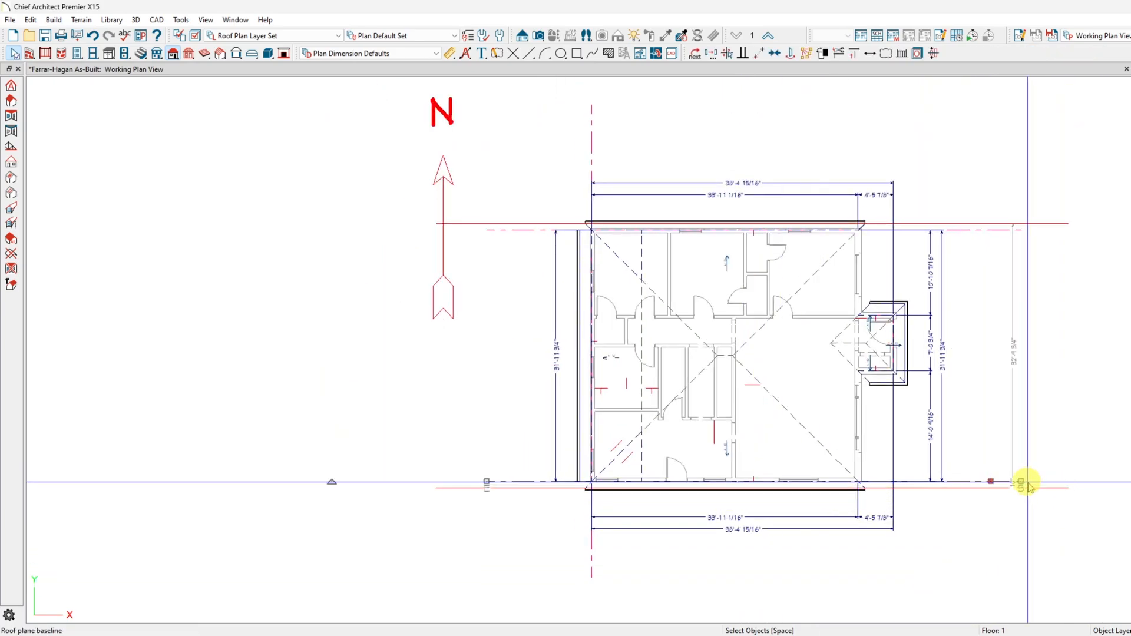
{"action": "left_click_drag", "start_coordinate": [1027, 485], "coordinate": [508, 229]}
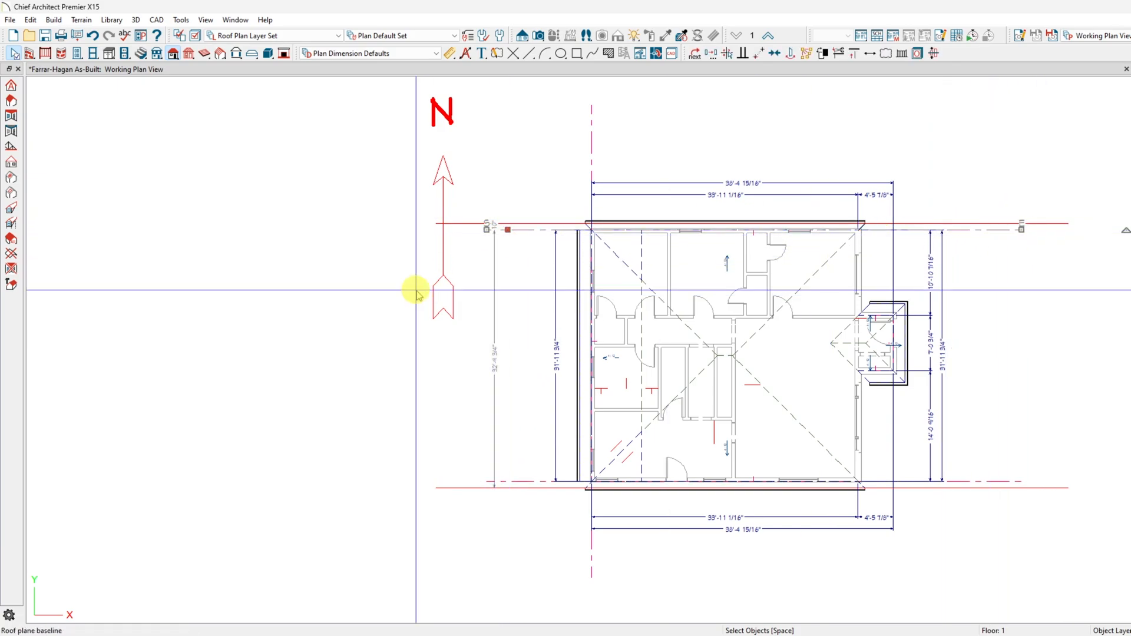
{"action": "left_click", "coordinate": [578, 403]}
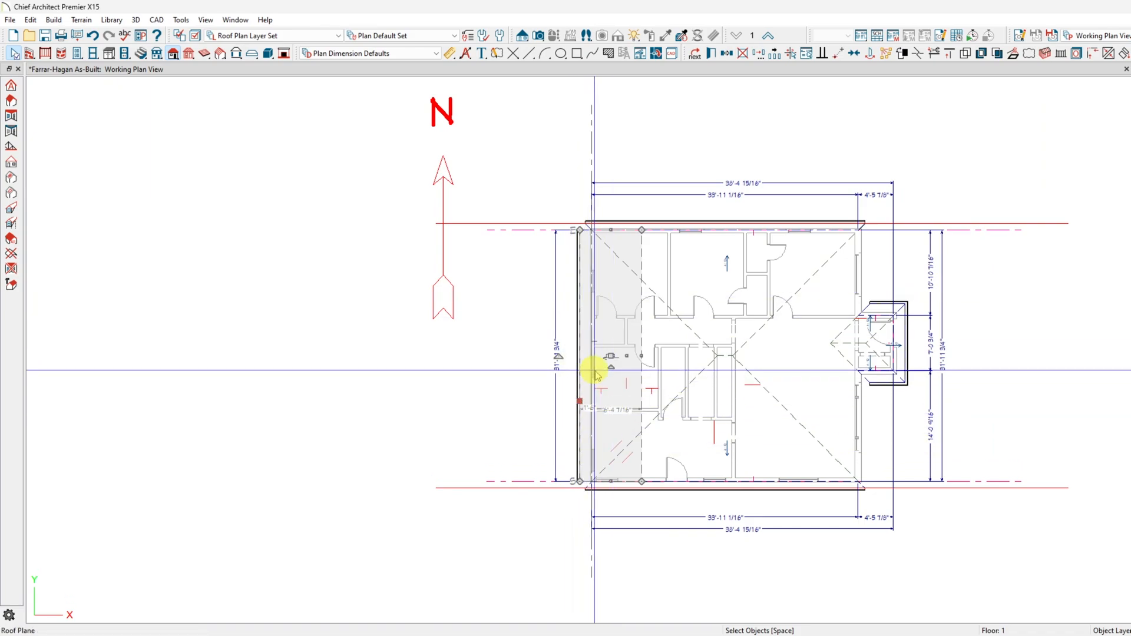
{"action": "left_click", "coordinate": [598, 342]}
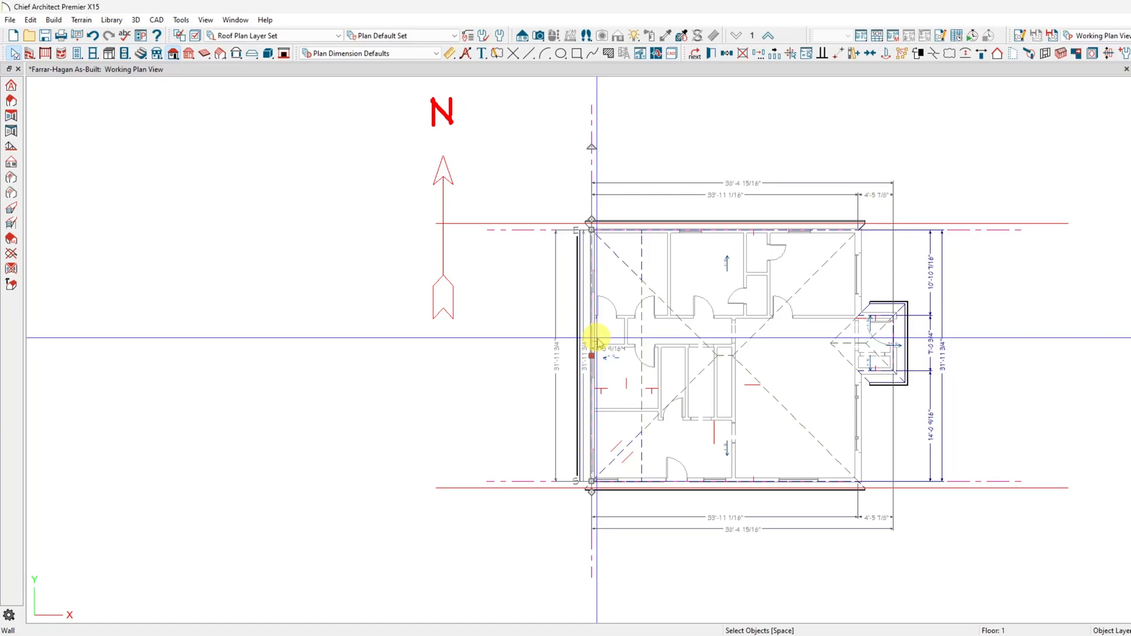
{"action": "left_click", "coordinate": [592, 127]}
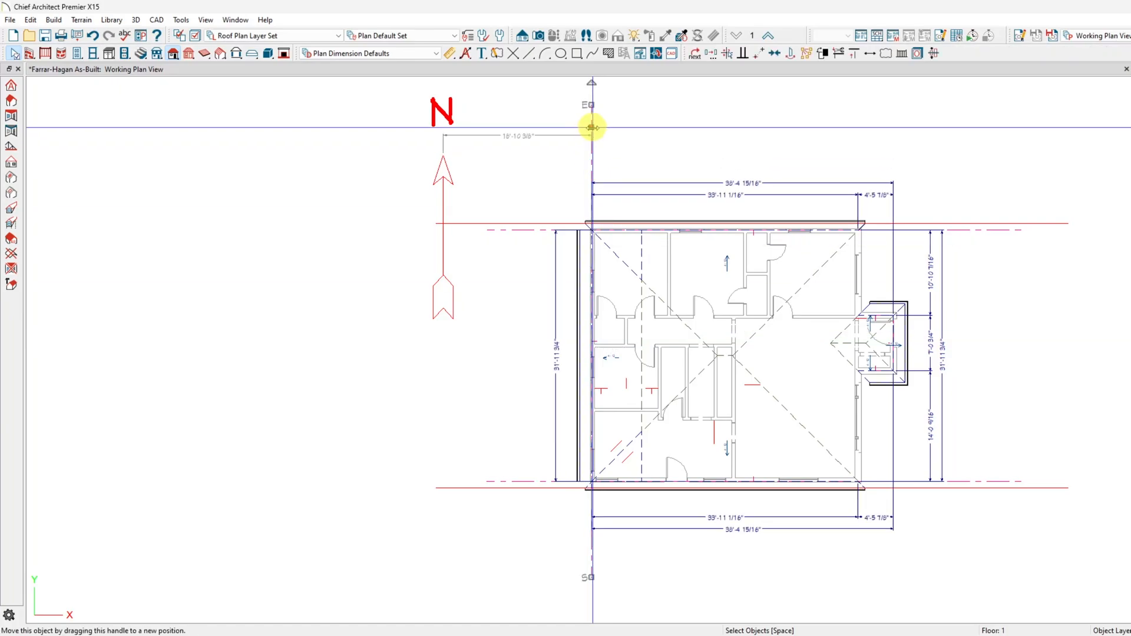
{"action": "key", "text": "Escape"}
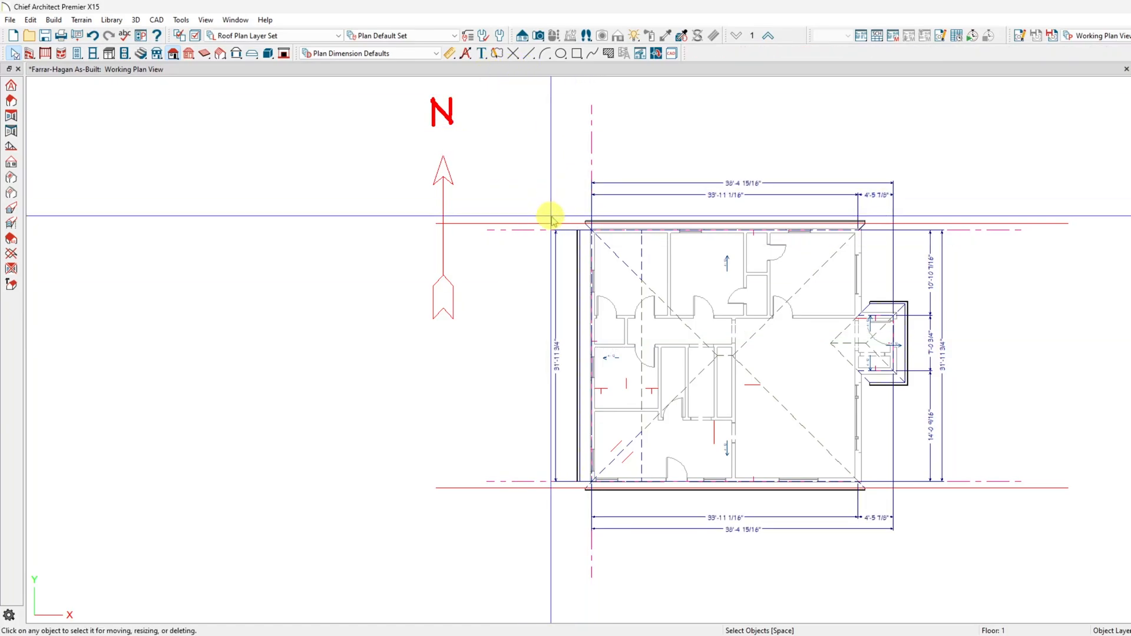
Copy and reflect the upper eave reference line about the upper-left hip to create a vertical eave line along the house's left side
{"action": "left_click", "coordinate": [554, 223]}
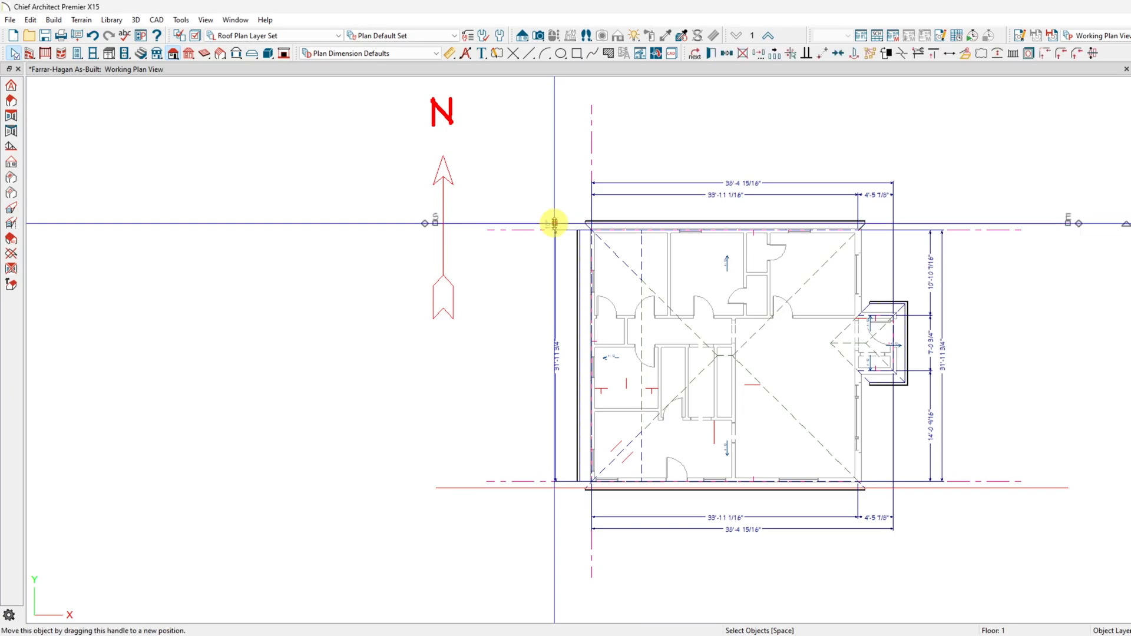
{"action": "left_click", "coordinate": [728, 54]}
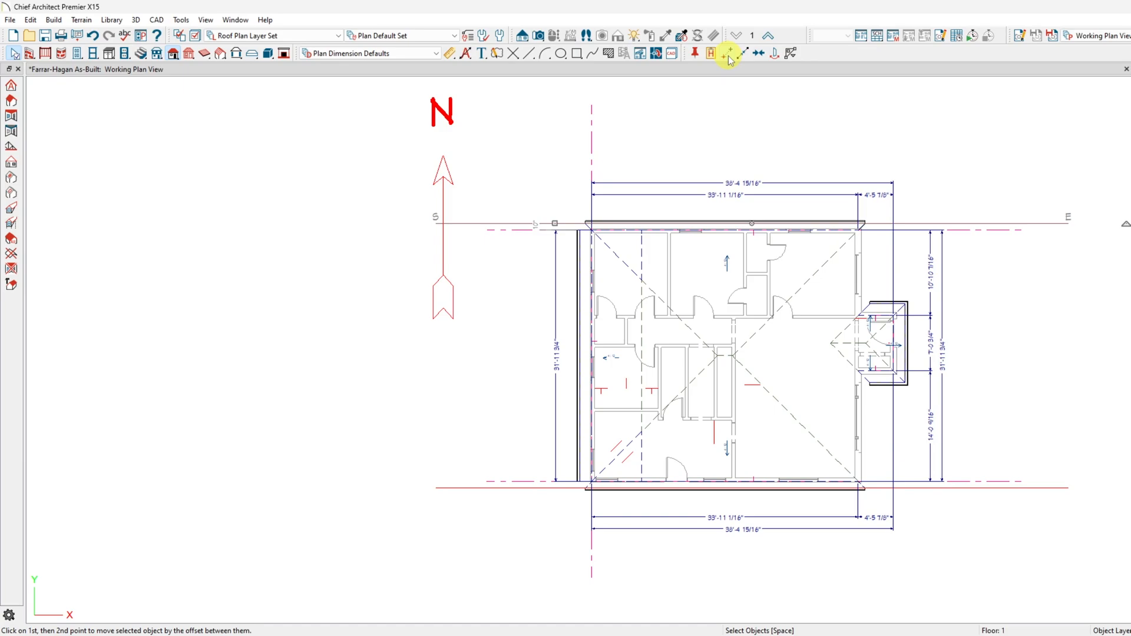
{"action": "left_click", "coordinate": [776, 54]}
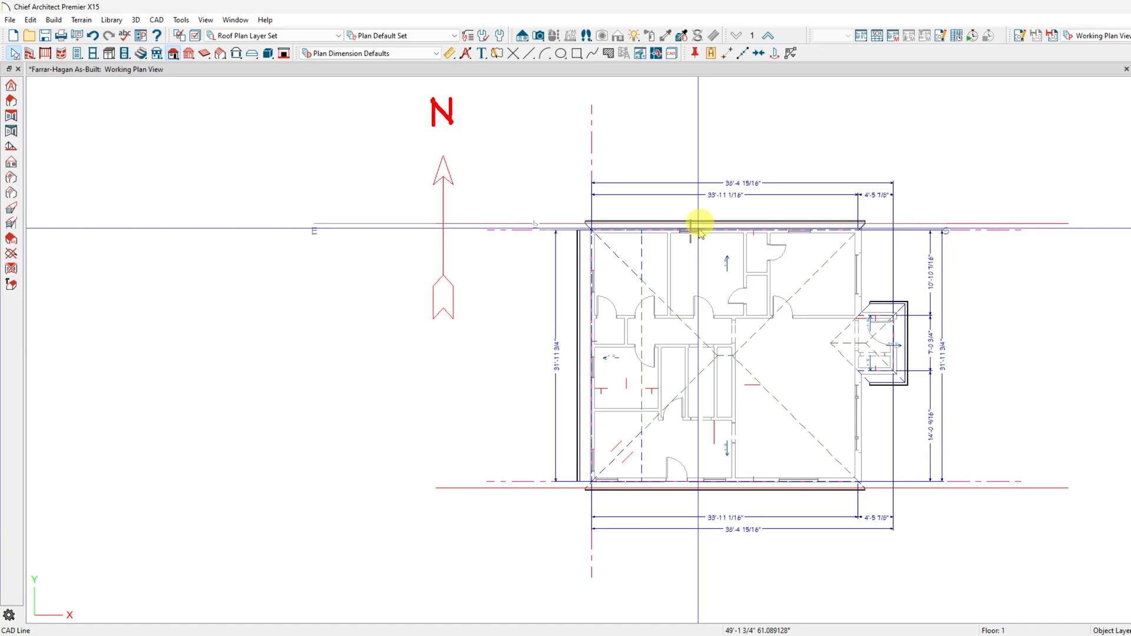
{"action": "left_click", "coordinate": [661, 304]}
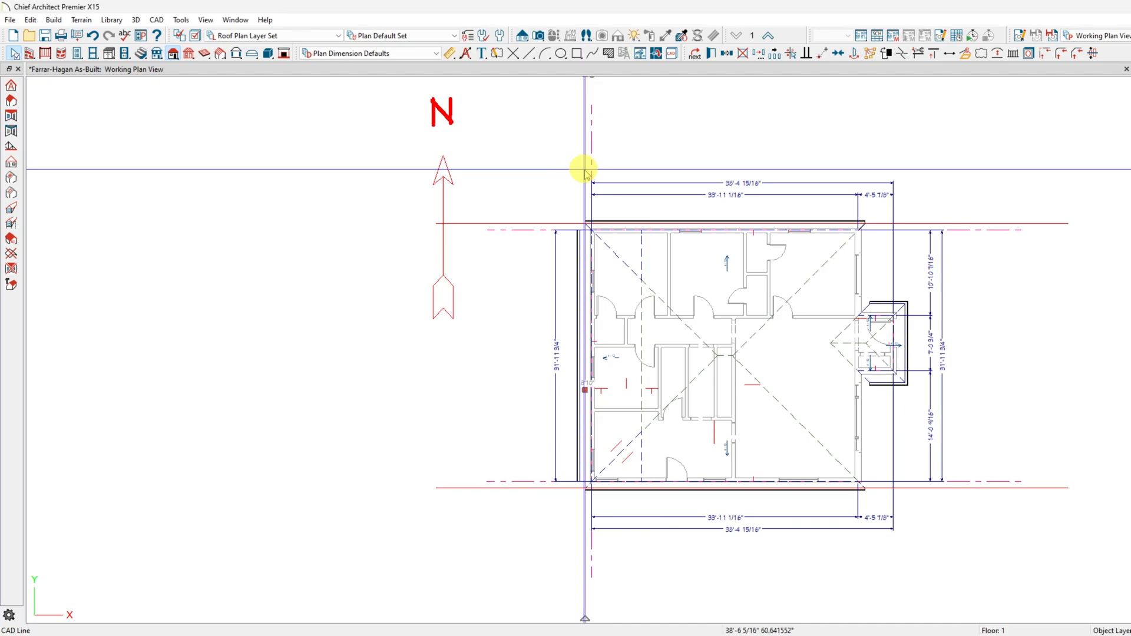
Align the left roof plane's eave edge with the new vertical eave line for a 10" overhang
{"action": "scroll", "coordinate": [581, 354], "scroll_direction": "up", "scroll_amount": 5}
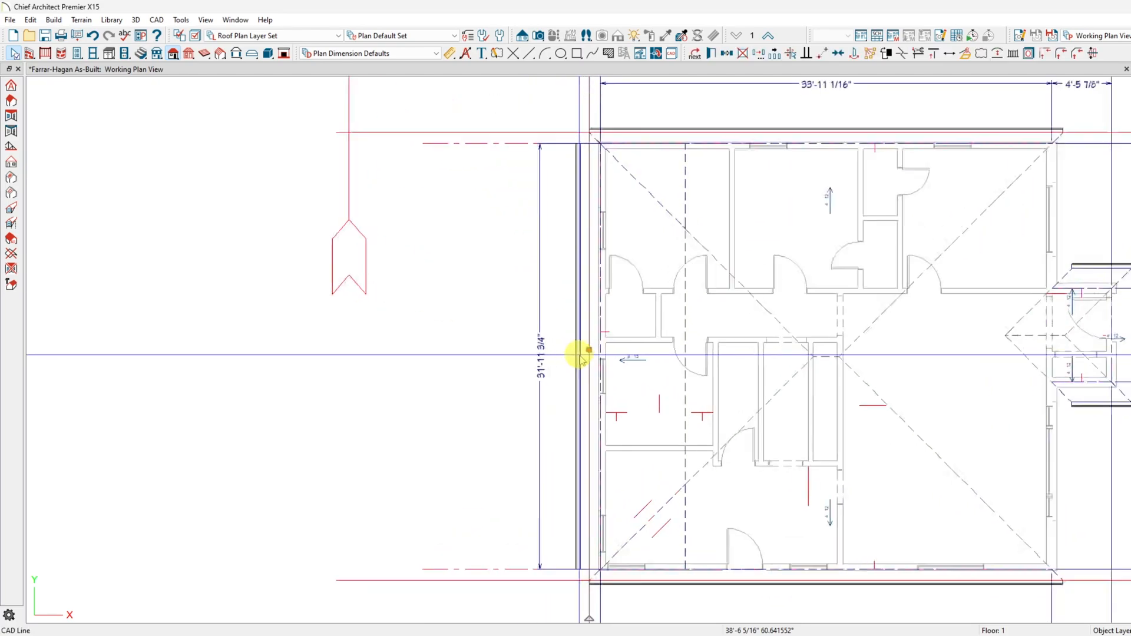
{"action": "left_click", "coordinate": [581, 358]}
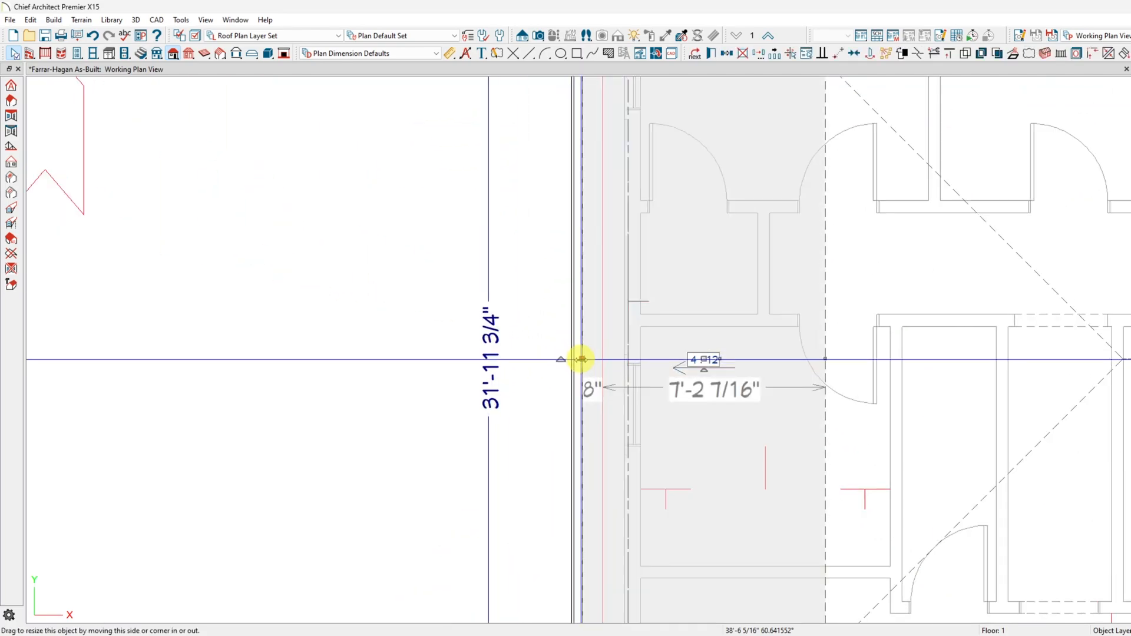
{"action": "mouse_move", "coordinate": [583, 361]}
{"action": "left_mouse_down"}
{"action": "mouse_move", "coordinate": [596, 359]}
{"action": "mouse_move", "coordinate": [487, 354]}
{"action": "left_mouse_up"}
Copy and reflect the left roof plane about the house's vertical centerline to create a matching roof plane on the right side
{"action": "scroll", "coordinate": [485, 353], "scroll_direction": "down", "scroll_amount": 5}
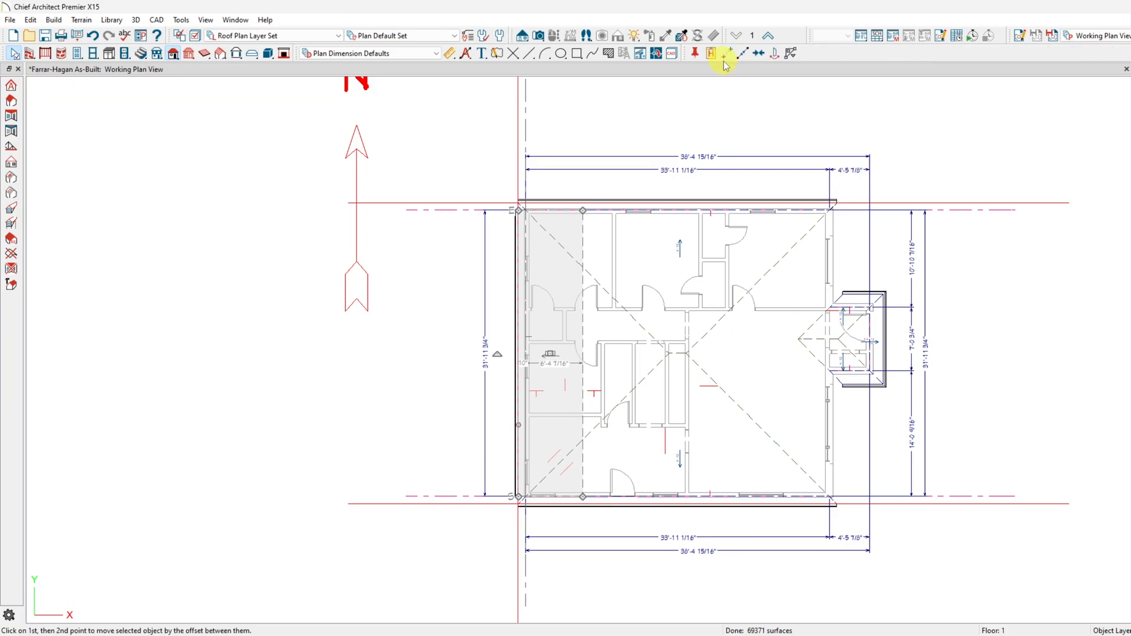
{"action": "left_click", "coordinate": [726, 53]}
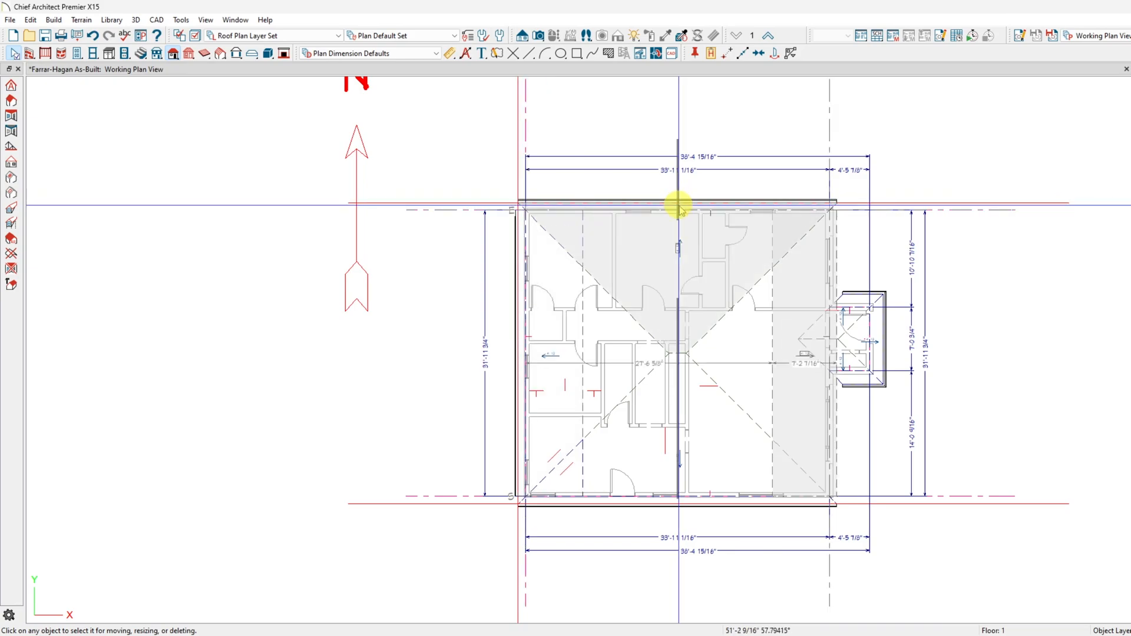
{"action": "left_click", "coordinate": [679, 207]}
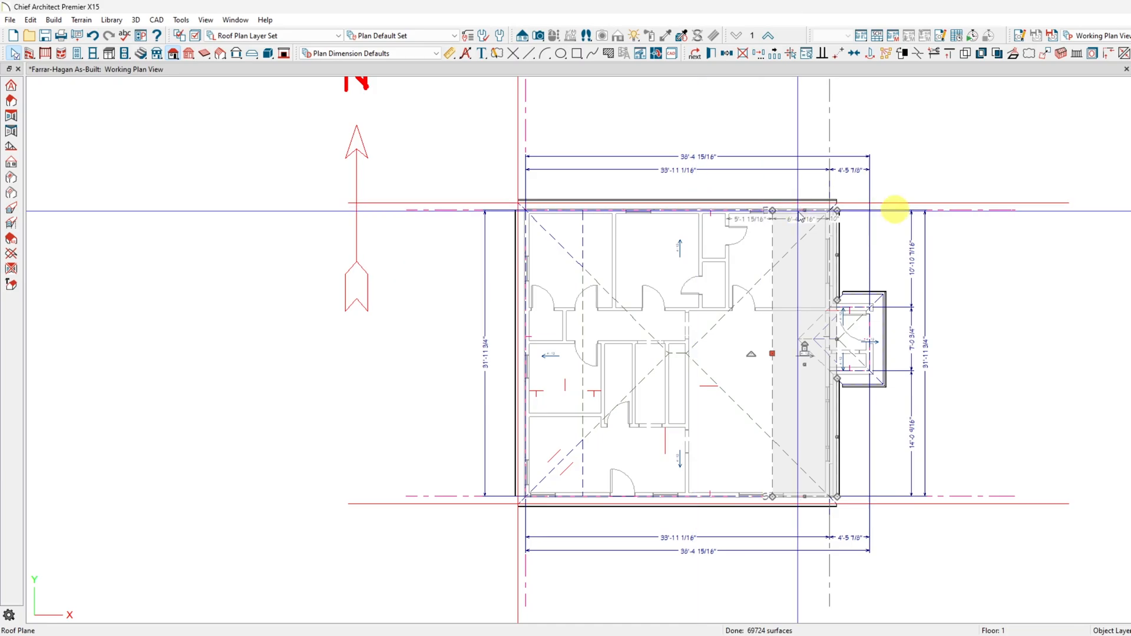
Move the right roof plane's lower outer corner to the hip and eave line intersection, and its lower inner corner onto the hip line
{"action": "scroll", "coordinate": [837, 522], "scroll_direction": "up", "scroll_amount": 8}
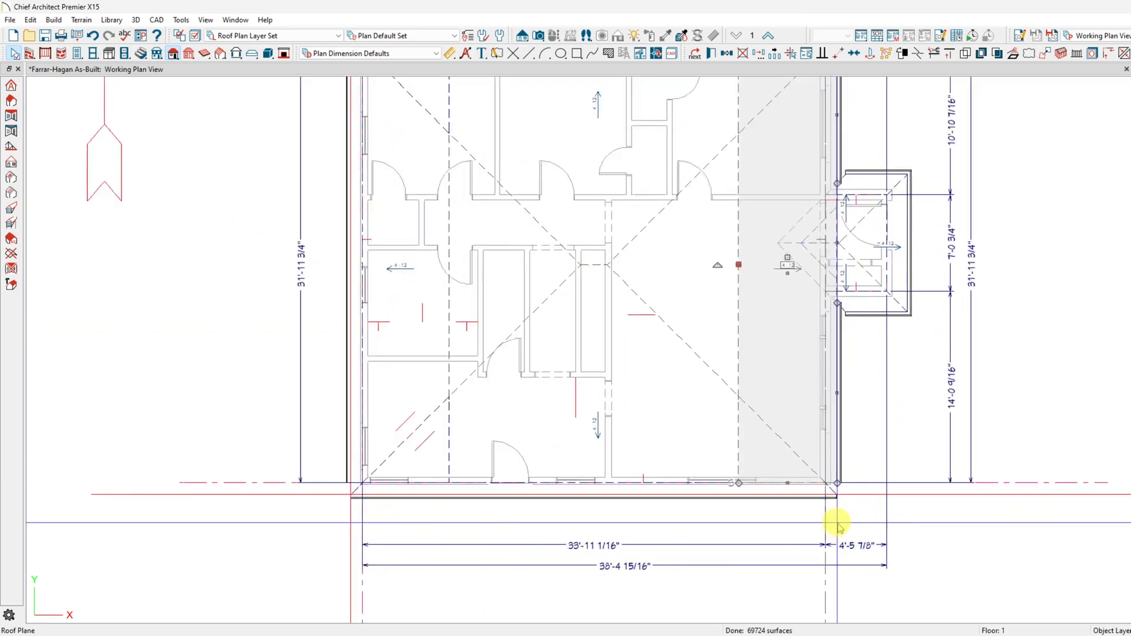
{"action": "scroll", "coordinate": [842, 504], "scroll_direction": "up", "scroll_amount": 3}
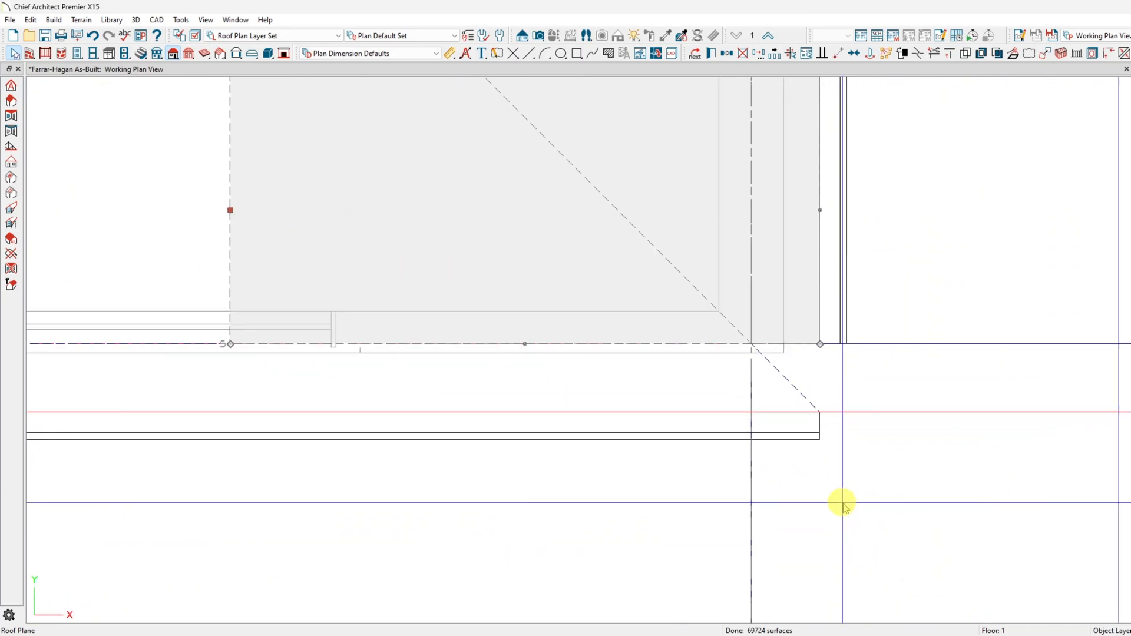
{"action": "left_click_drag", "start_coordinate": [819, 348], "coordinate": [821, 411]}
{"action": "scroll", "coordinate": [822, 415], "scroll_direction": "up", "scroll_amount": 4}
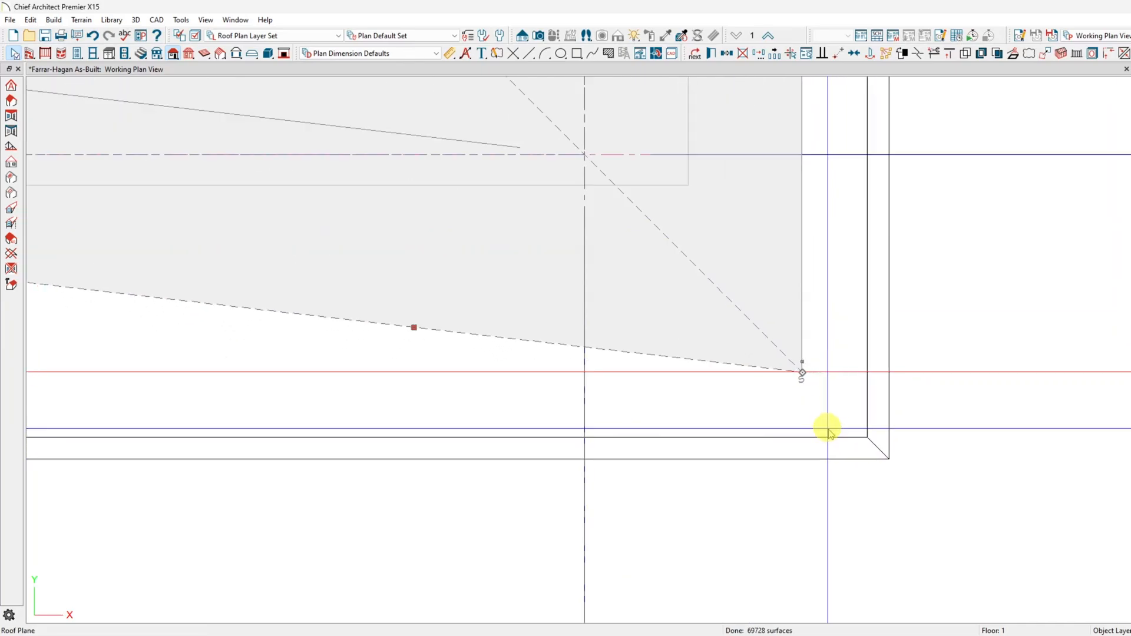
{"action": "scroll", "coordinate": [827, 423], "scroll_direction": "up", "scroll_amount": 2}
{"action": "scroll", "coordinate": [731, 234], "scroll_direction": "up", "scroll_amount": 14}
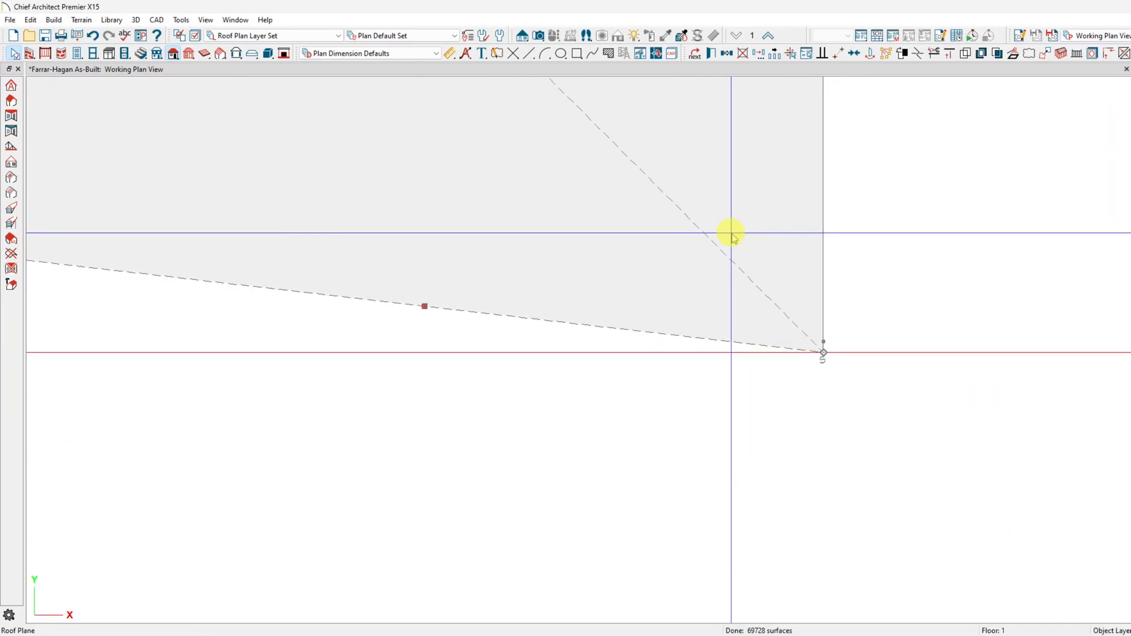
{"action": "scroll", "coordinate": [774, 442], "scroll_direction": "down", "scroll_amount": 6}
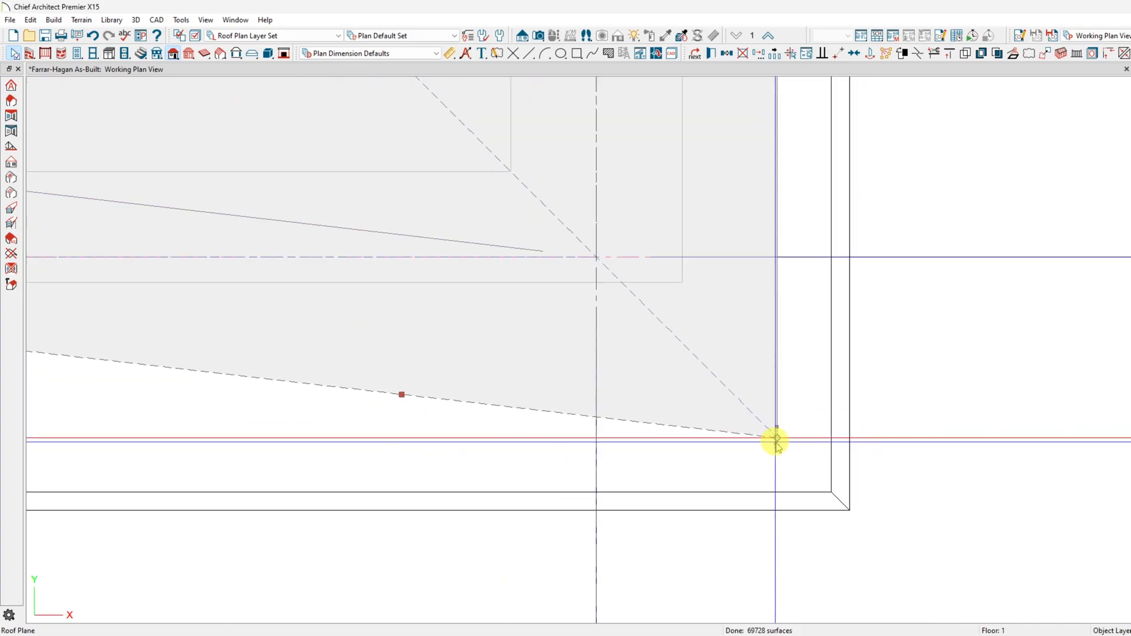
{"action": "scroll", "coordinate": [776, 439], "scroll_direction": "down", "scroll_amount": 8}
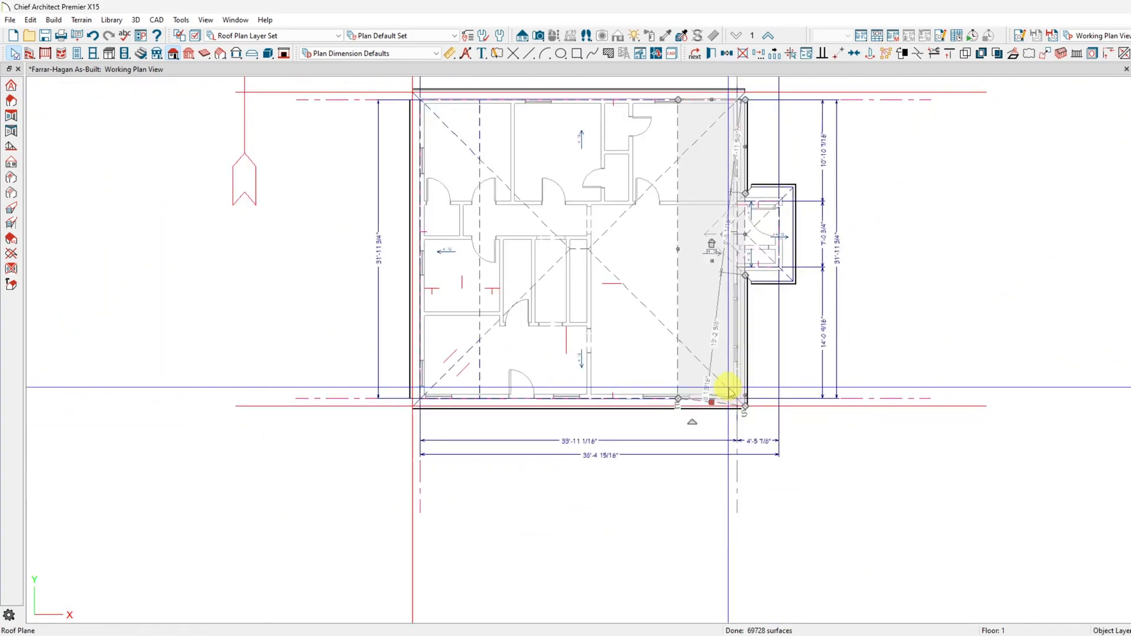
{"action": "left_click_drag", "start_coordinate": [678, 398], "coordinate": [622, 284]}
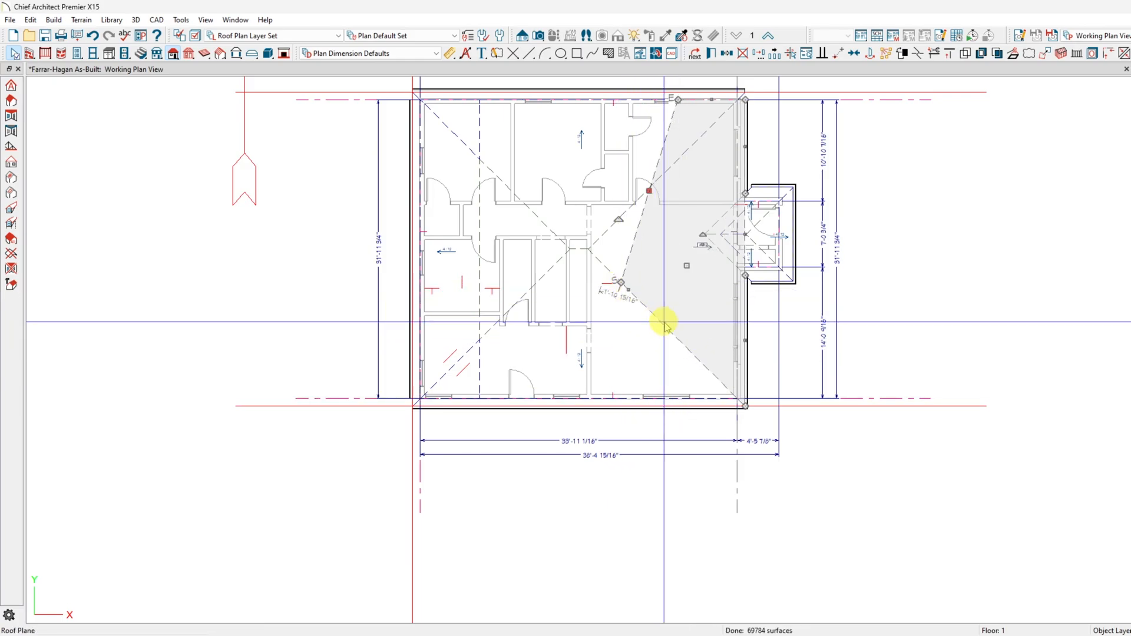
{"action": "scroll", "coordinate": [662, 346], "scroll_direction": "down", "scroll_amount": 2}
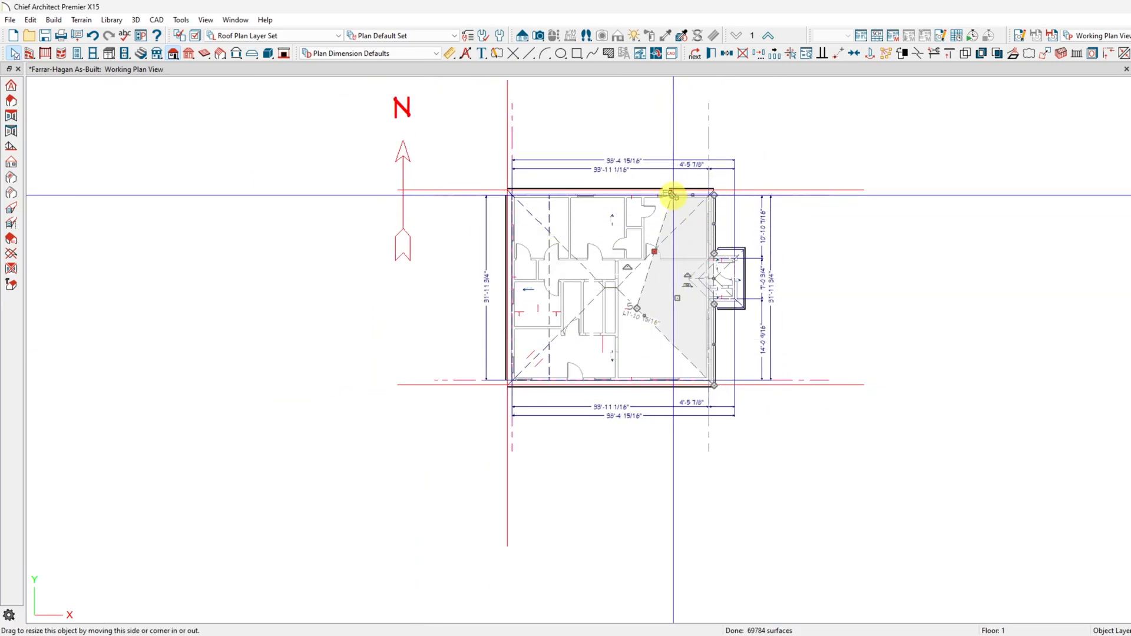
Change the right roof plane's pitch in its specification, and briefly open and close a perspective floor overview
{"action": "double_click", "coordinate": [685, 244]}
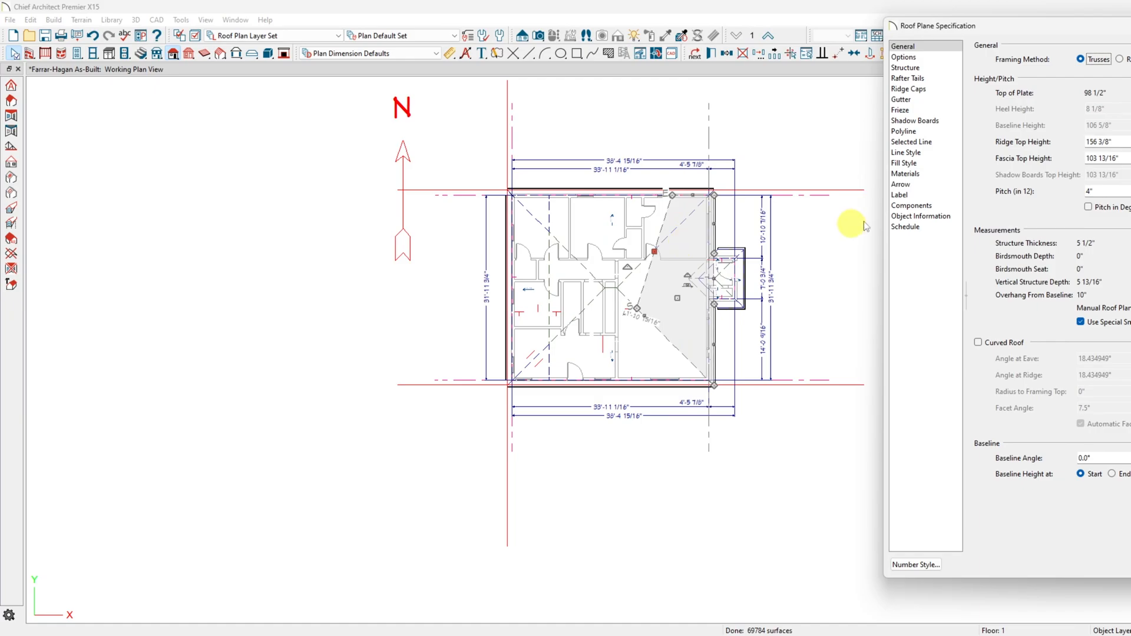
{"action": "left_click", "coordinate": [1089, 192]}
{"action": "left_click_drag", "start_coordinate": [1091, 192], "coordinate": [1080, 196]}
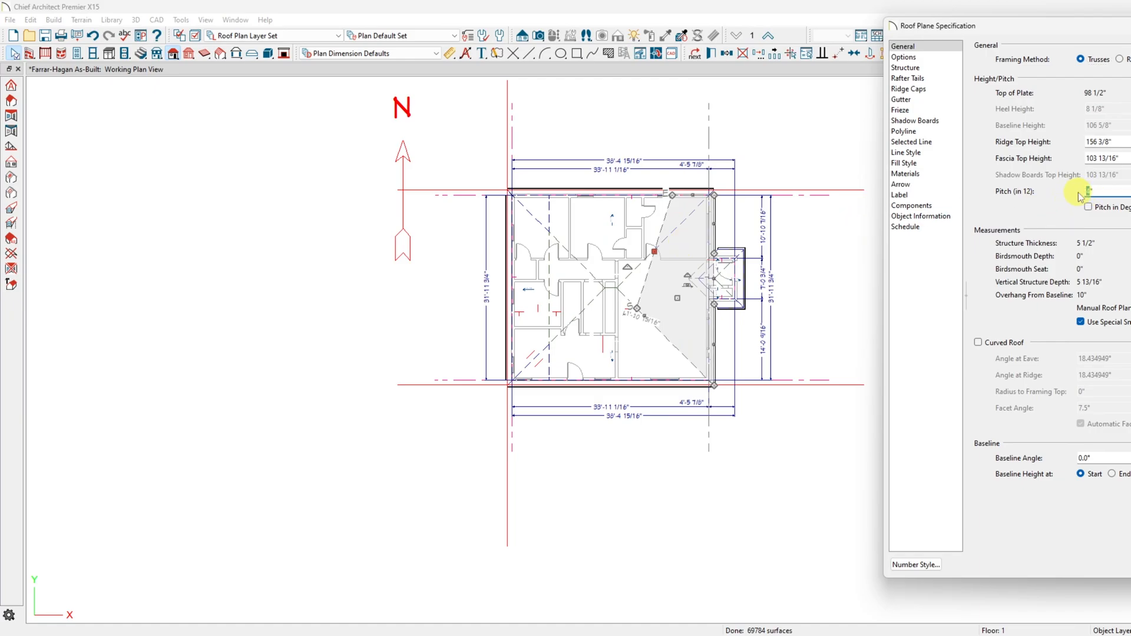
{"action": "key", "text": "Return"}
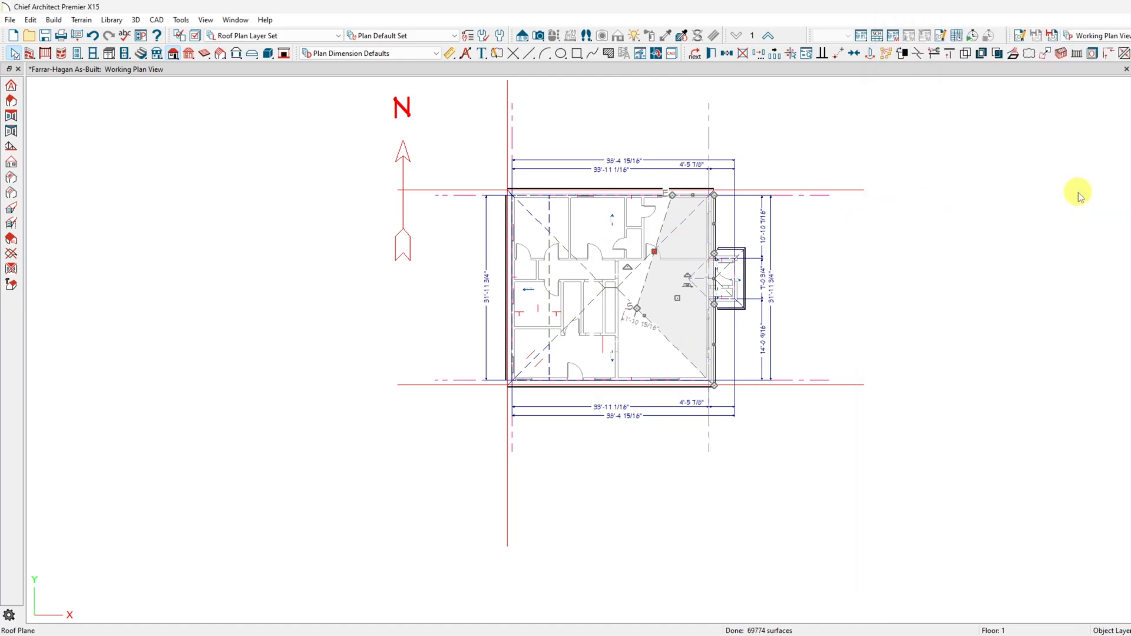
{"action": "key", "text": "shift+f"}
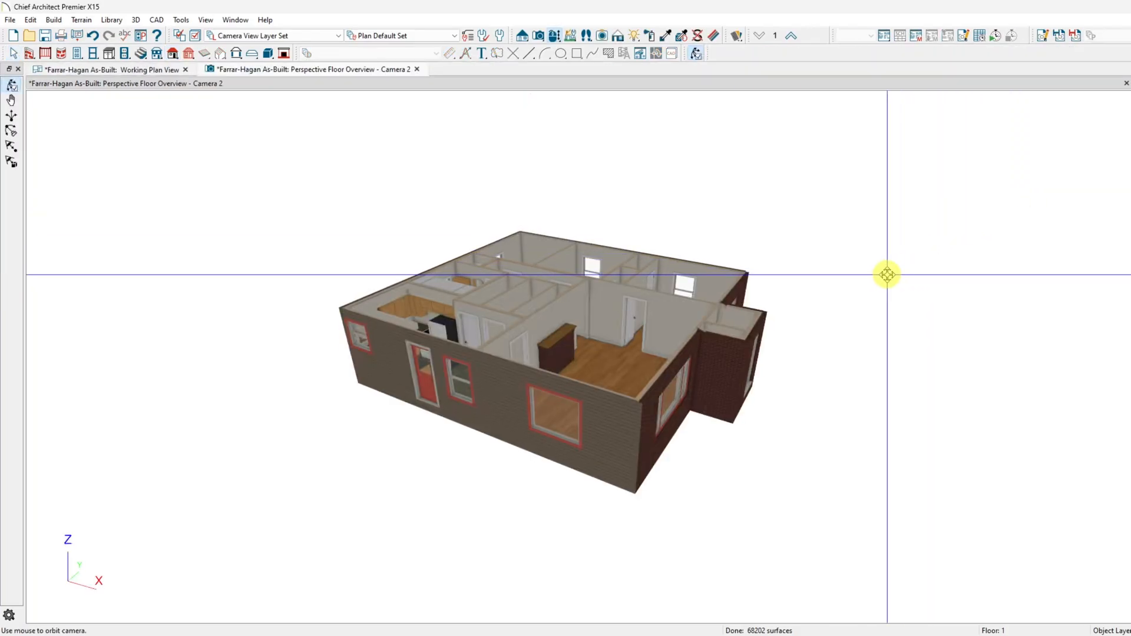
{"action": "left_click", "coordinate": [416, 70]}
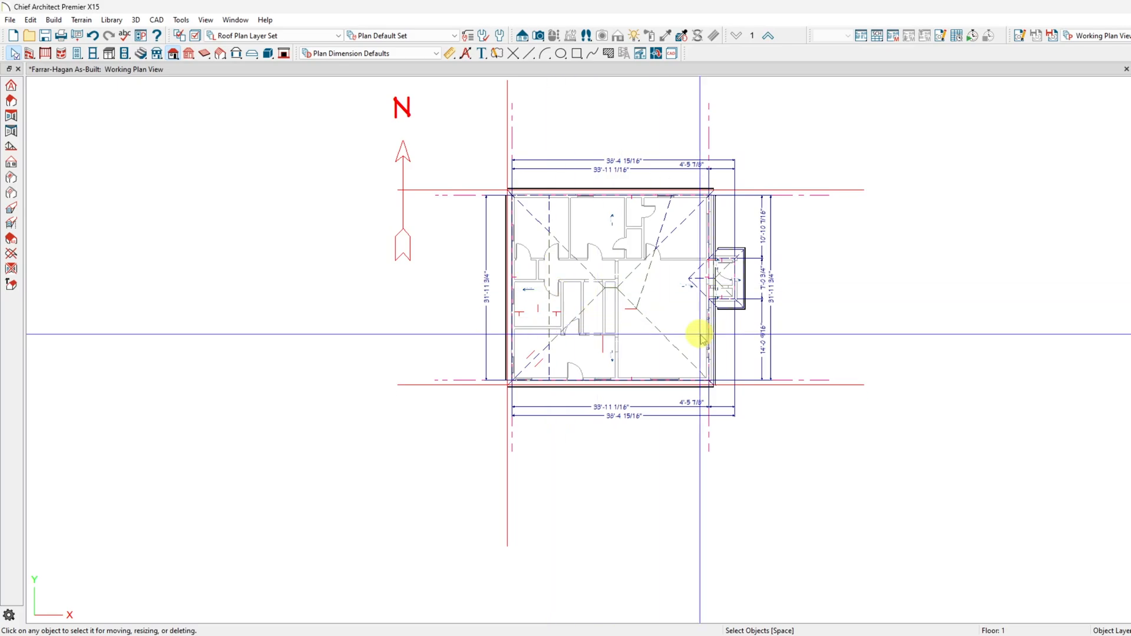
Set the right roof plane's pitch to 5.5 in 12 in its specification
{"action": "left_click", "coordinate": [698, 336]}
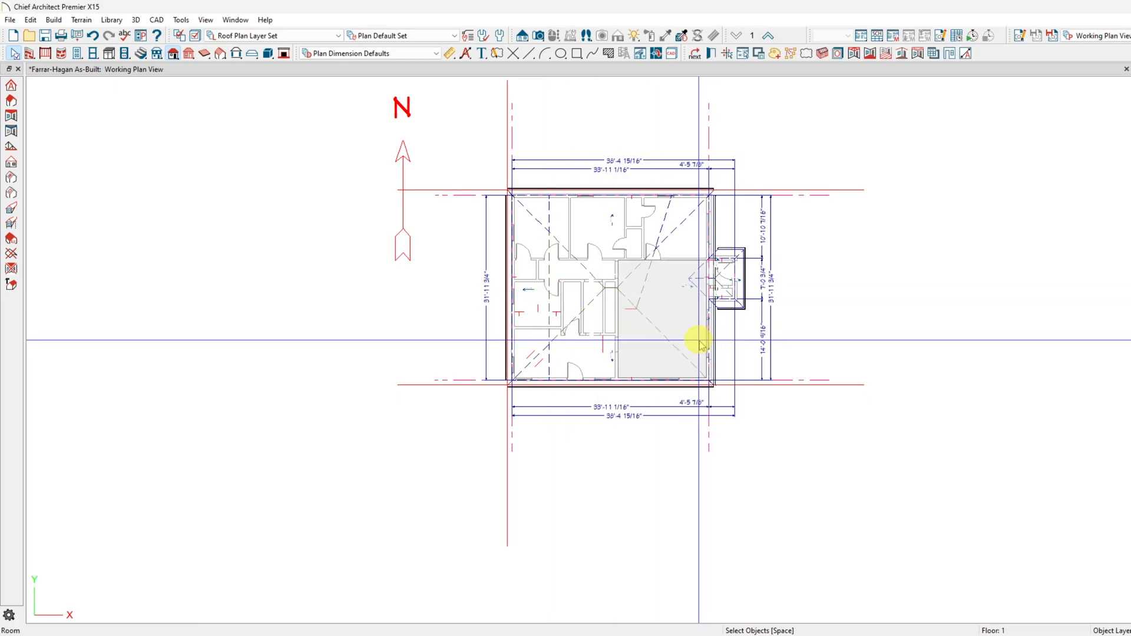
{"action": "left_click", "coordinate": [673, 235]}
{"action": "scroll", "coordinate": [726, 340], "scroll_direction": "up", "scroll_amount": 3}
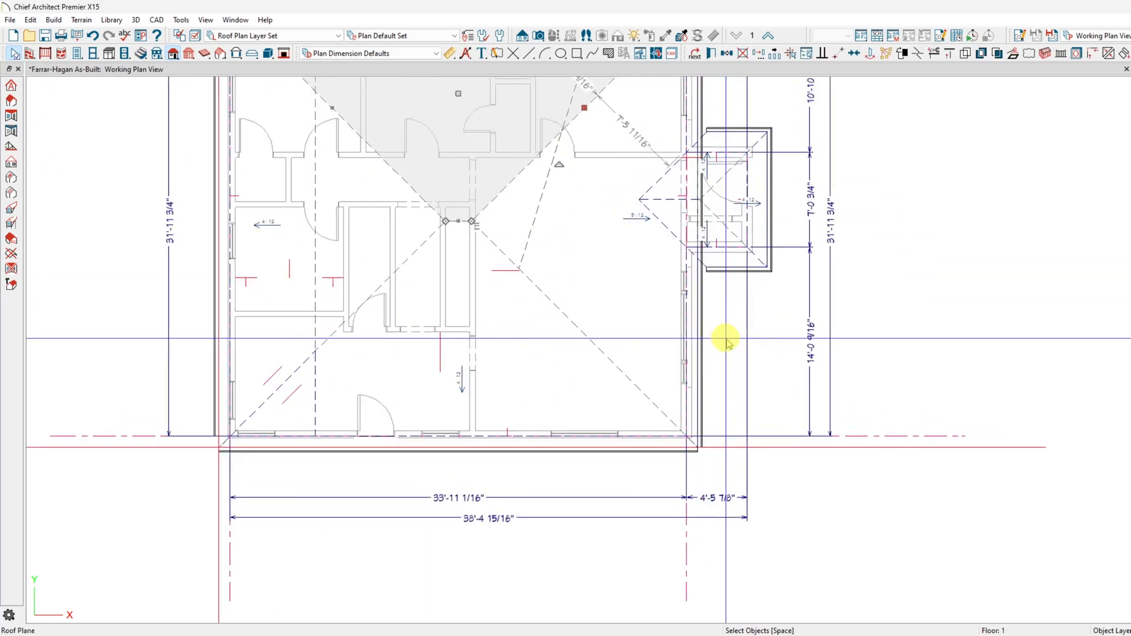
{"action": "left_click", "coordinate": [688, 373]}
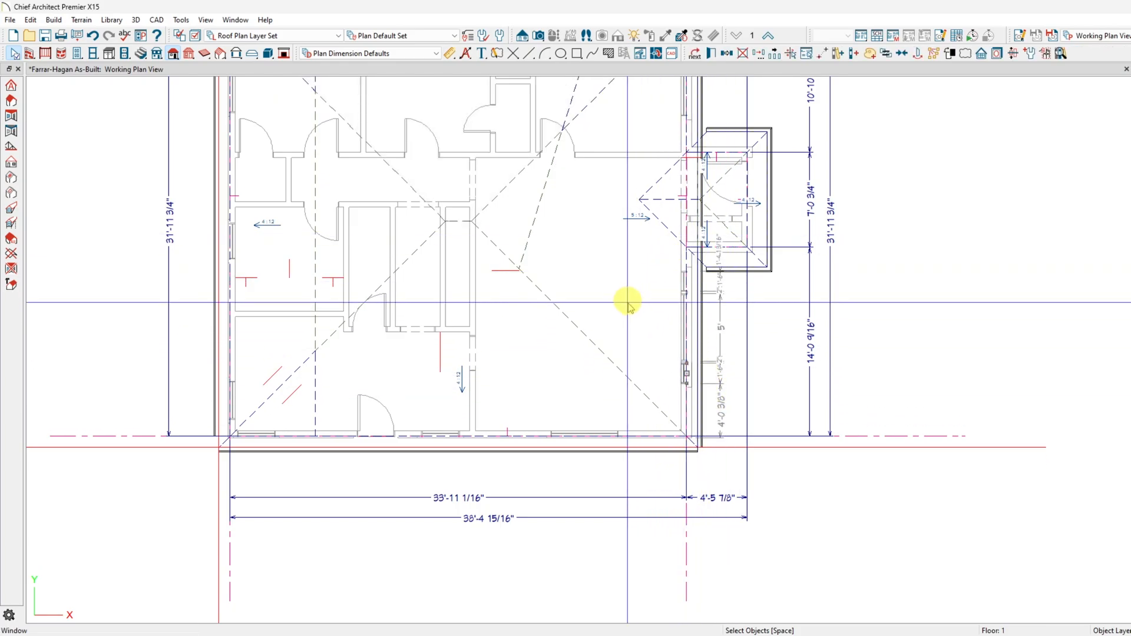
{"action": "left_click", "coordinate": [536, 229]}
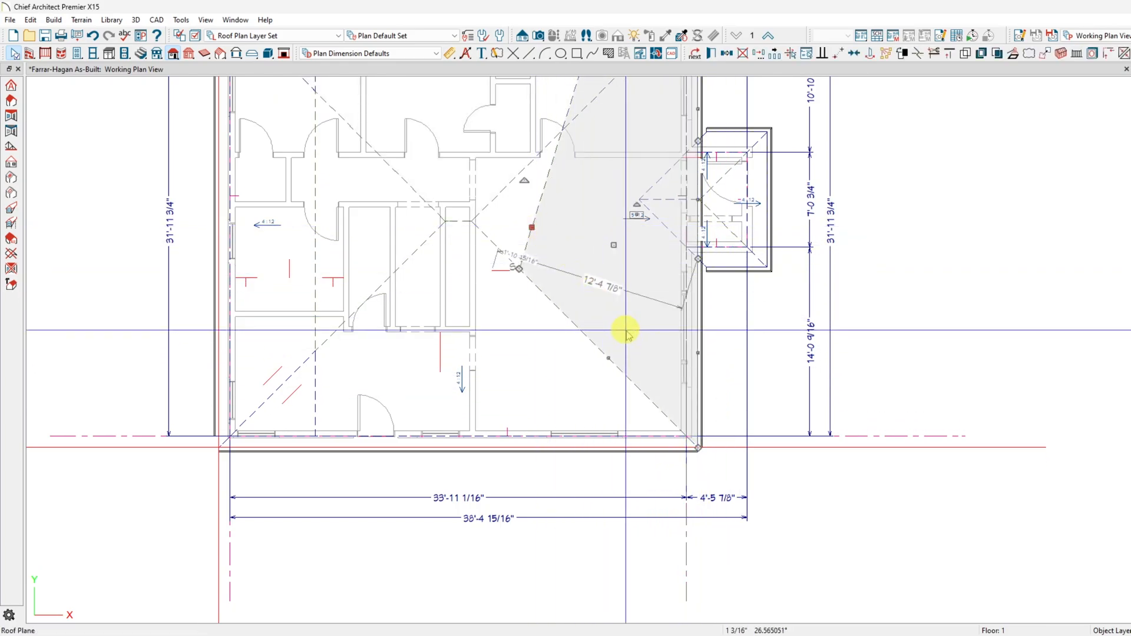
{"action": "key", "text": "Tab"}
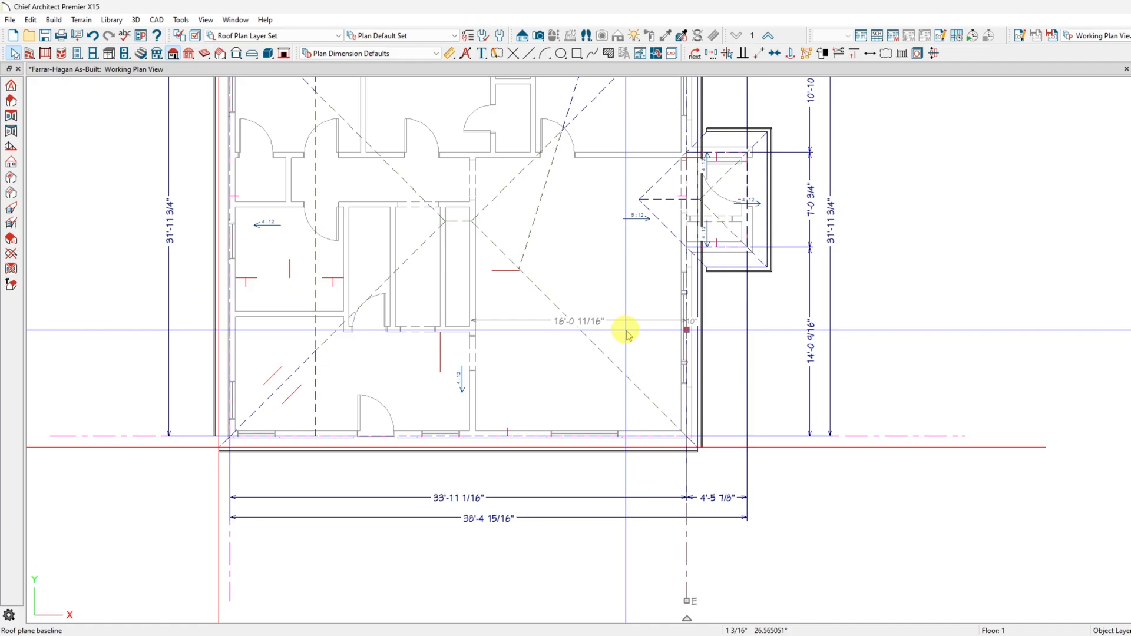
{"action": "left_click", "coordinate": [545, 222]}
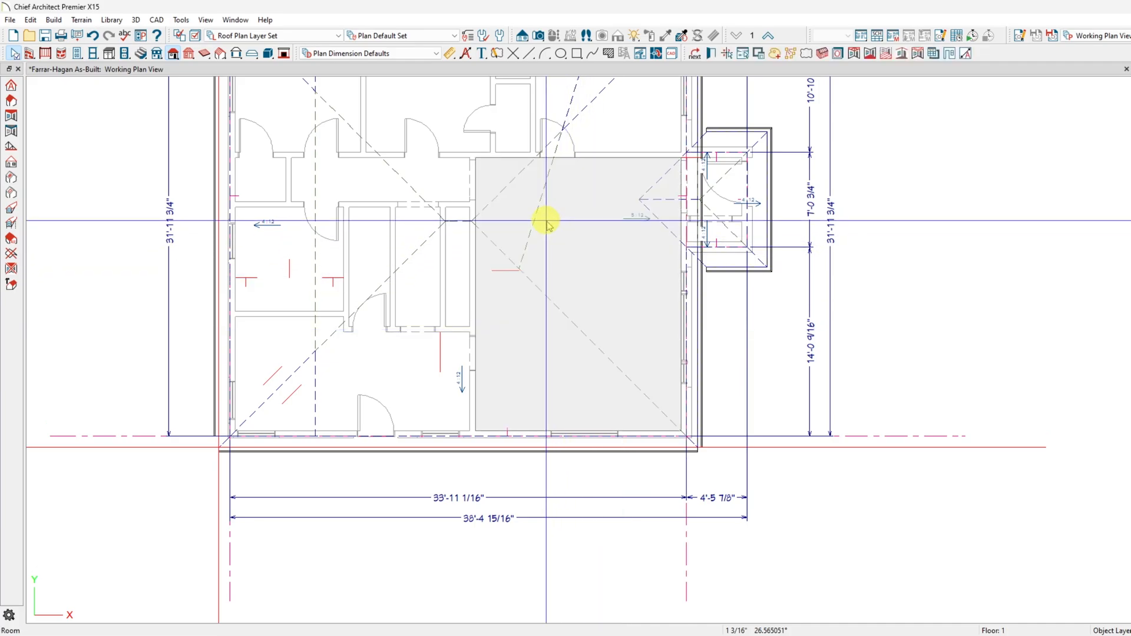
{"action": "key", "text": "Escape"}
{"action": "double_click", "coordinate": [535, 220]}
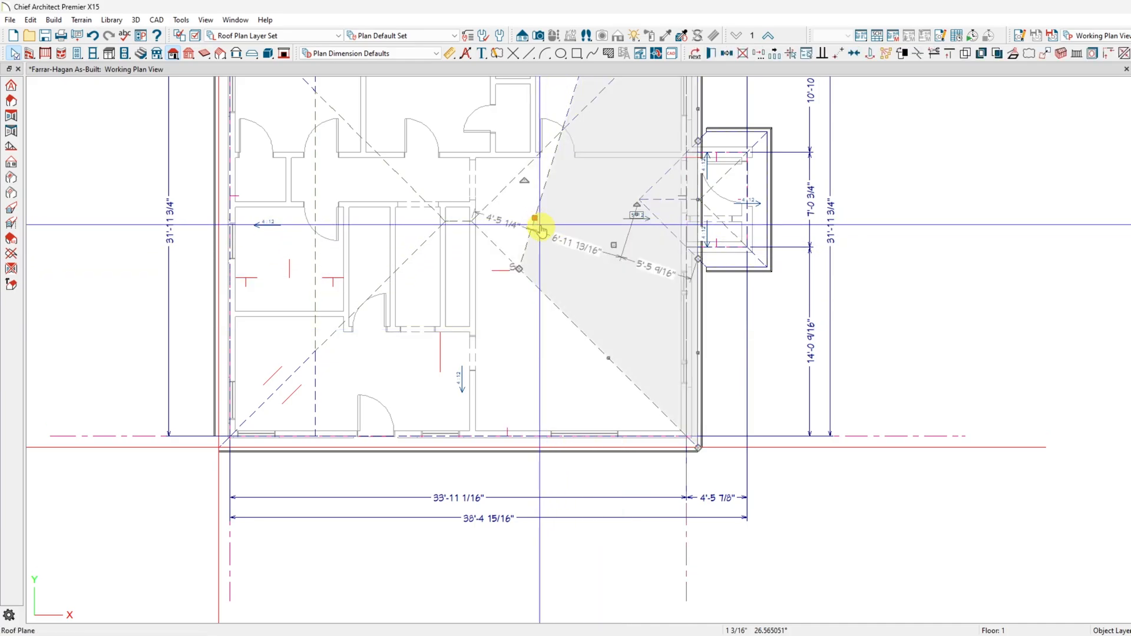
{"action": "left_click", "coordinate": [1088, 190]}
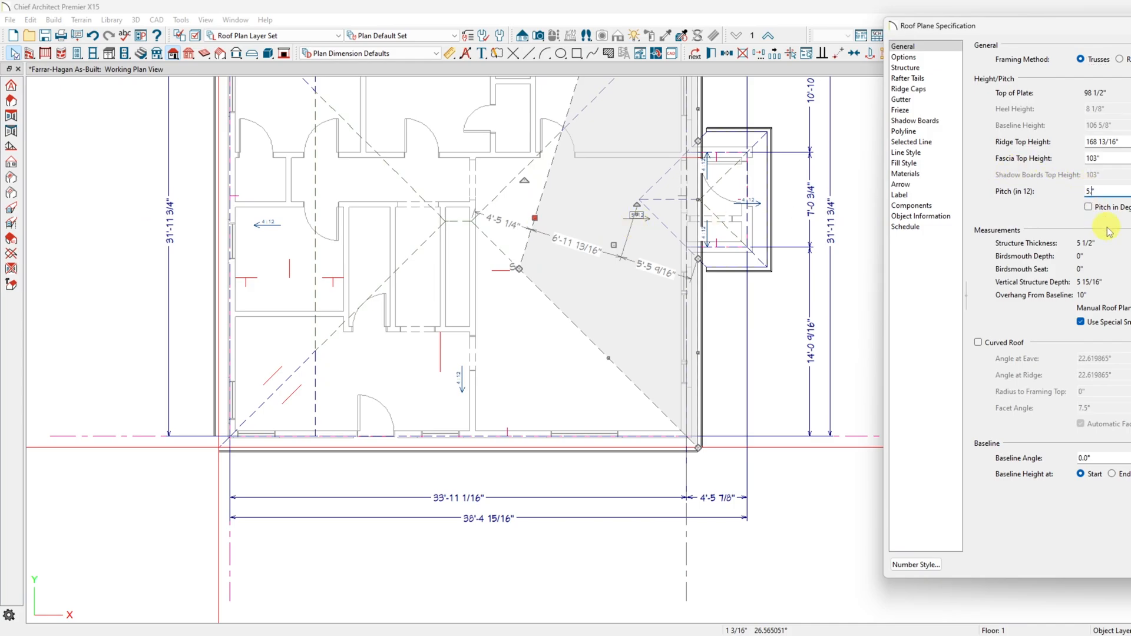
{"action": "type", "text": ".5"}
{"action": "key", "text": "Return"}
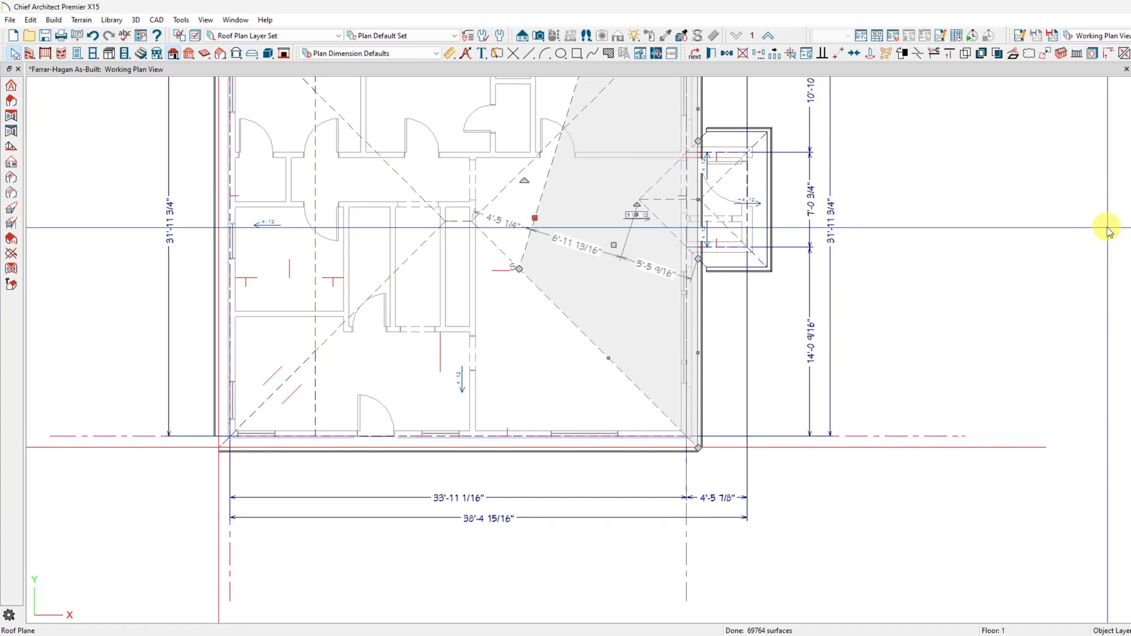
Inspect the right roof plane's lower outer corner in plan, and its hip and eave junction in the perspective overview
{"action": "scroll", "coordinate": [713, 469], "scroll_direction": "up", "scroll_amount": 2}
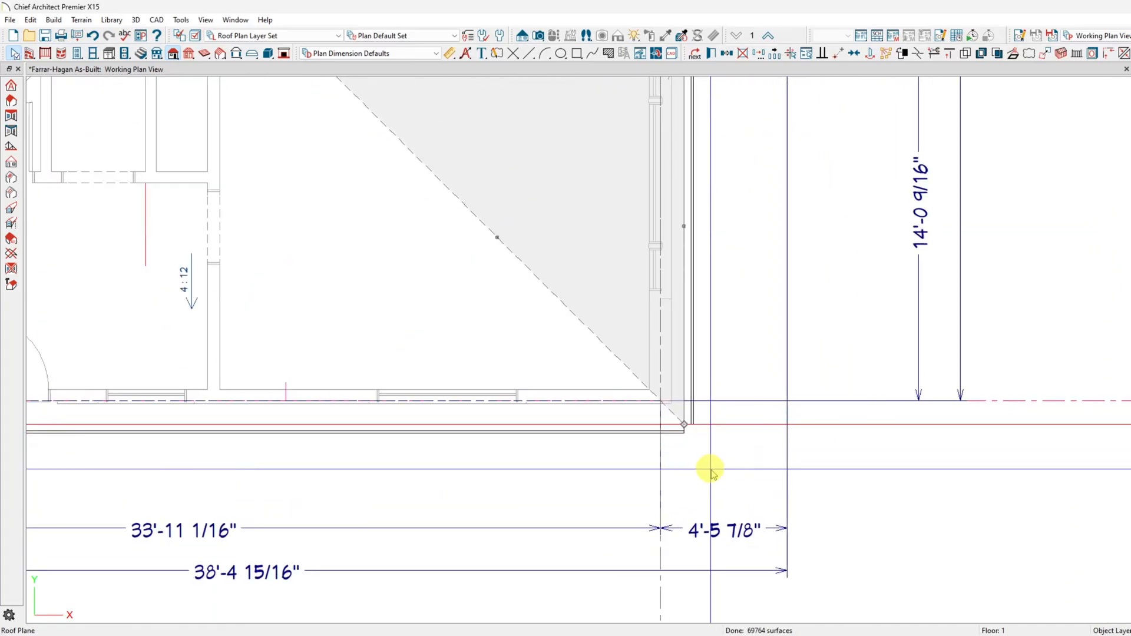
{"action": "scroll", "coordinate": [712, 469], "scroll_direction": "up", "scroll_amount": 3}
{"action": "scroll", "coordinate": [566, 254], "scroll_direction": "up", "scroll_amount": 2}
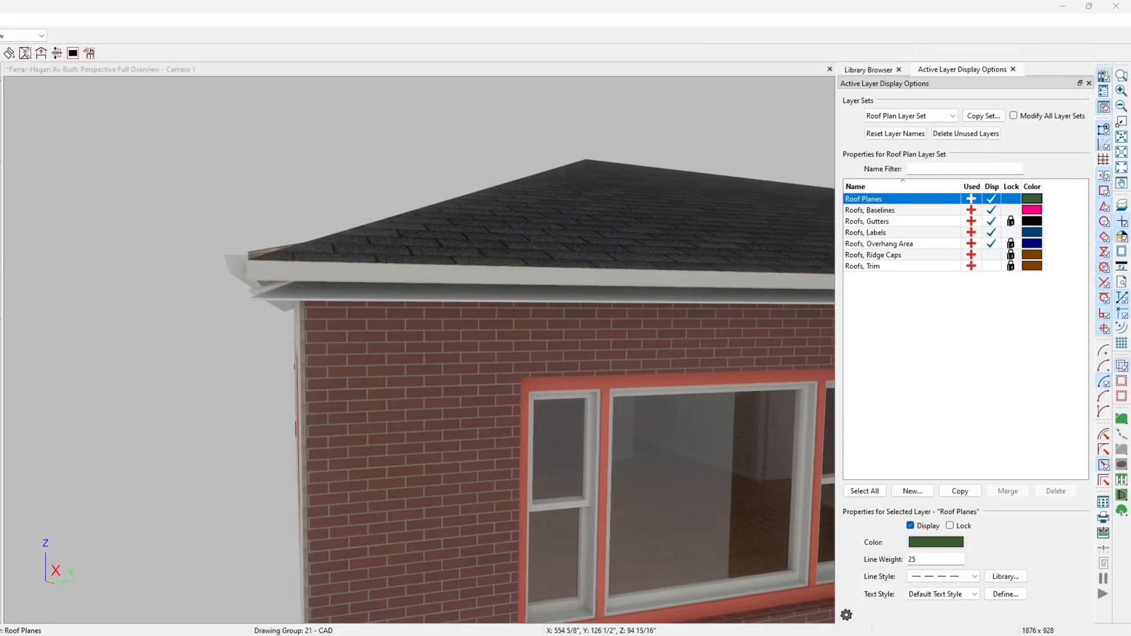
{"action": "middle_click_drag", "start_coordinate": [297, 173], "coordinate": [314, 272]}
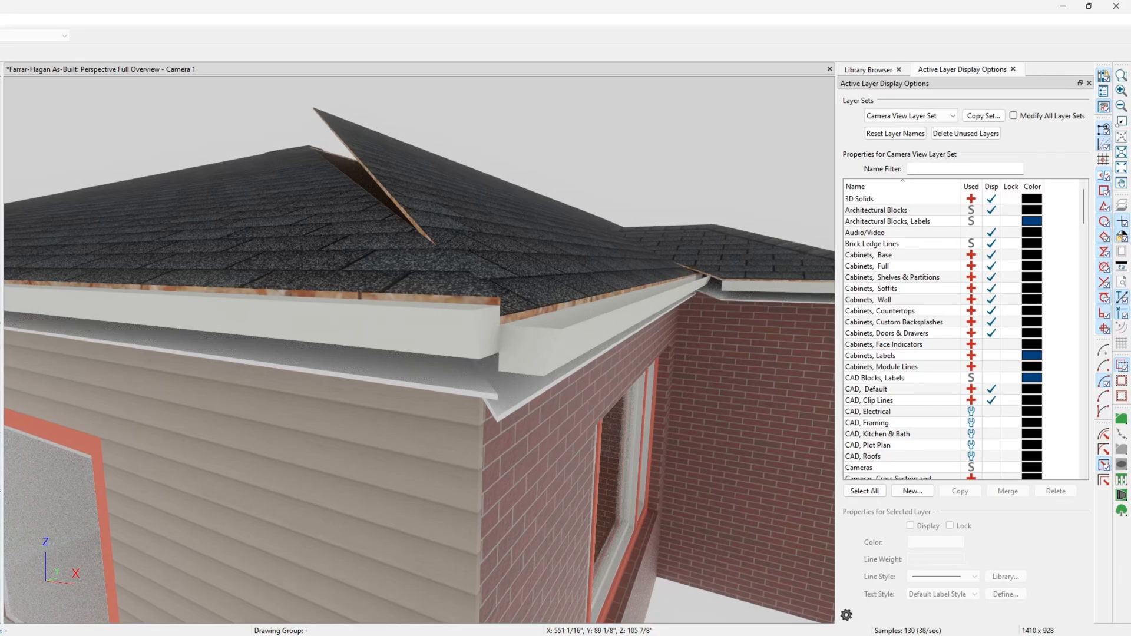
{"action": "key", "text": "ctrl+Tab"}
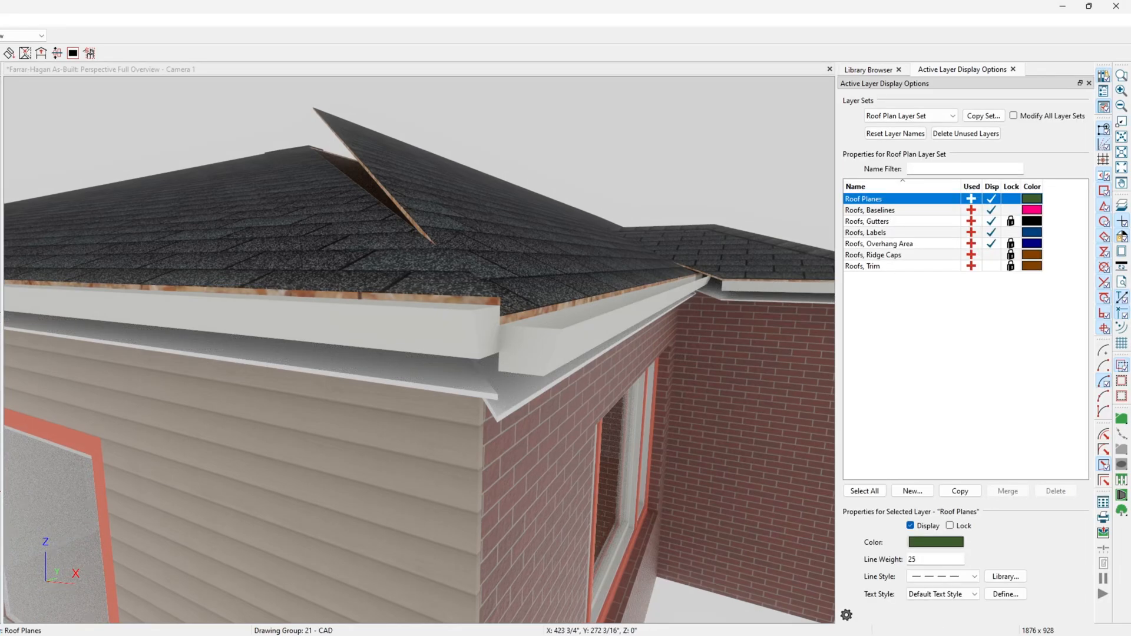
Undo the last two roof plane edits and clear the selection
{"action": "key", "text": "ctrl+z"}
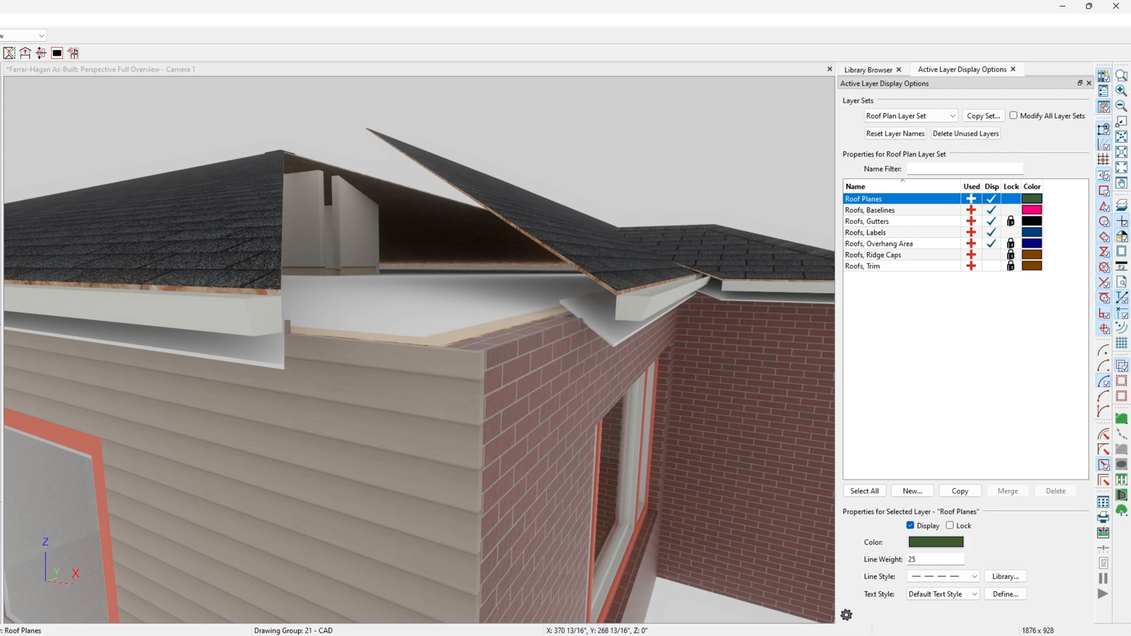
{"action": "key", "text": "ctrl+z"}
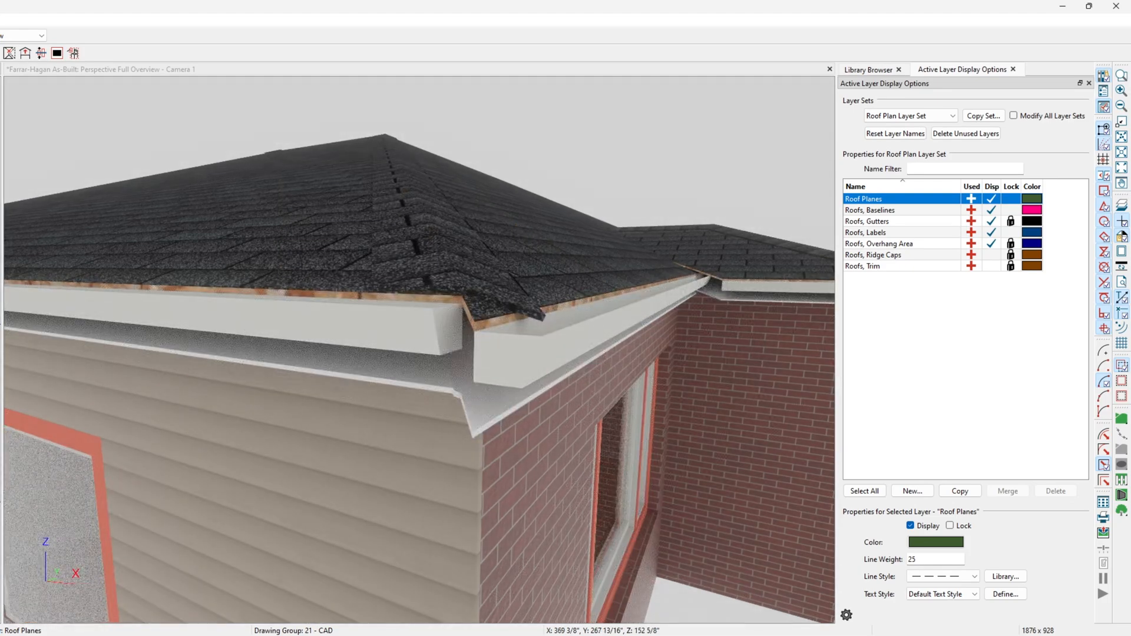
{"action": "left_click", "coordinate": [1, 144]}
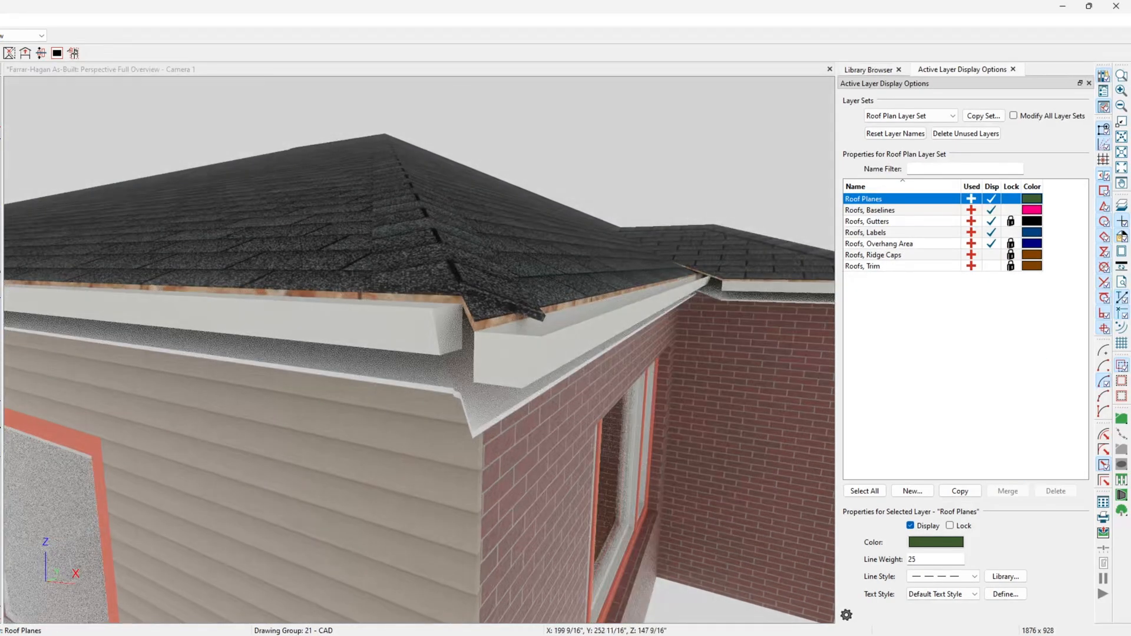
{"action": "key", "text": "Escape"}
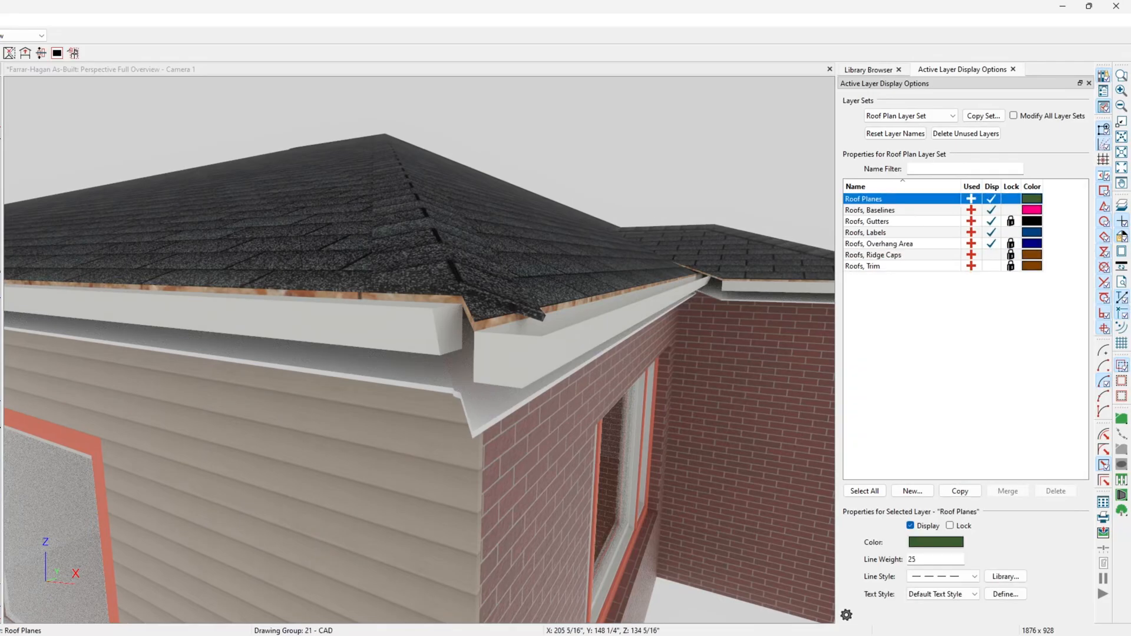
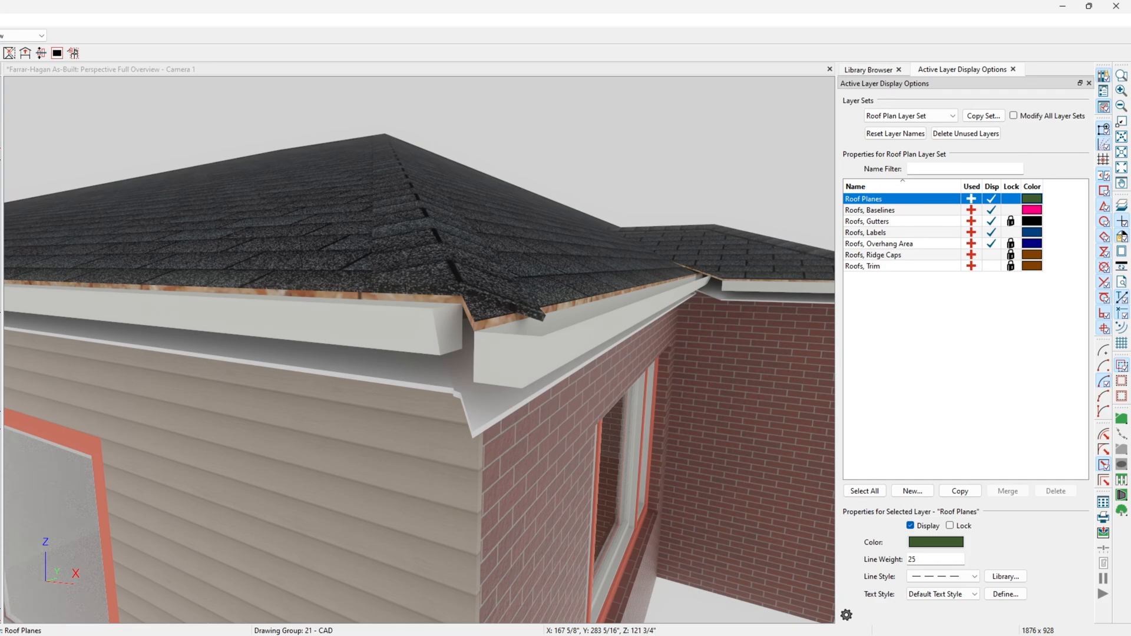
Adjust the left roof plane's pitch in its specification, comparing the plan with the perspective overview
{"action": "key", "text": "ctrl+e"}
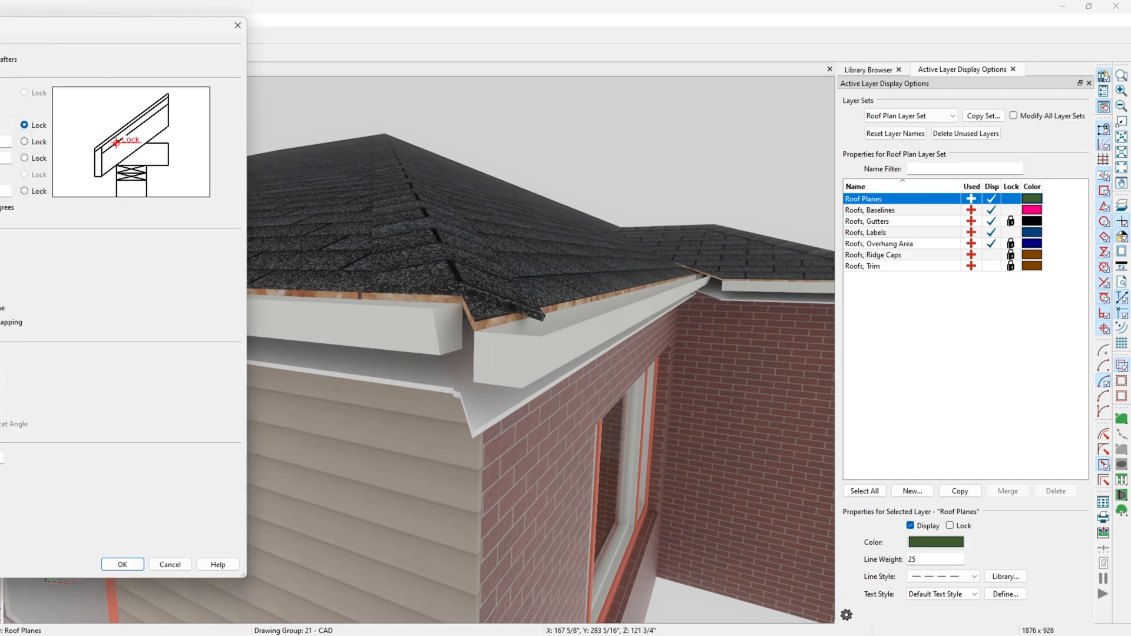
{"action": "key", "text": "Tab"}
{"action": "key", "text": "Return"}
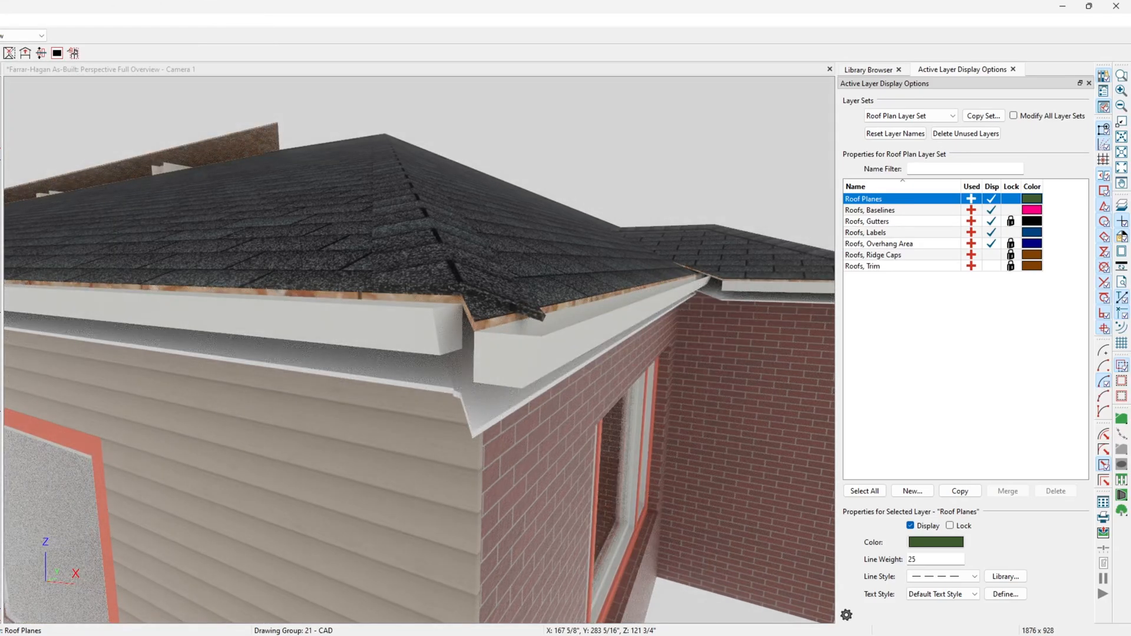
{"action": "key", "text": "ctrl+Tab"}
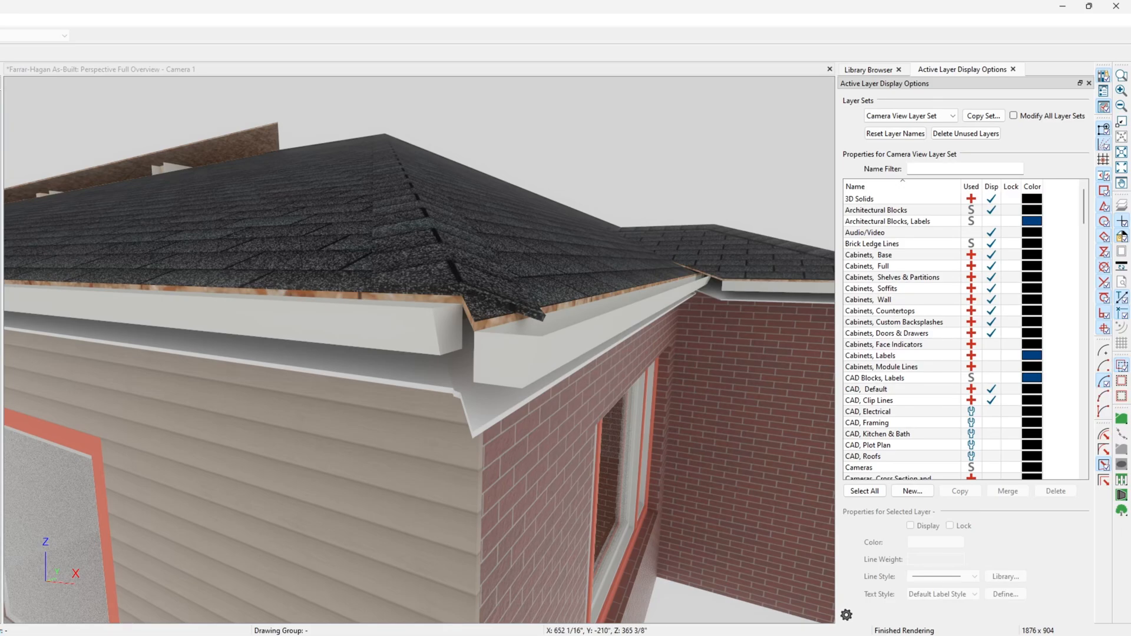
{"action": "key", "text": "ctrl+Tab"}
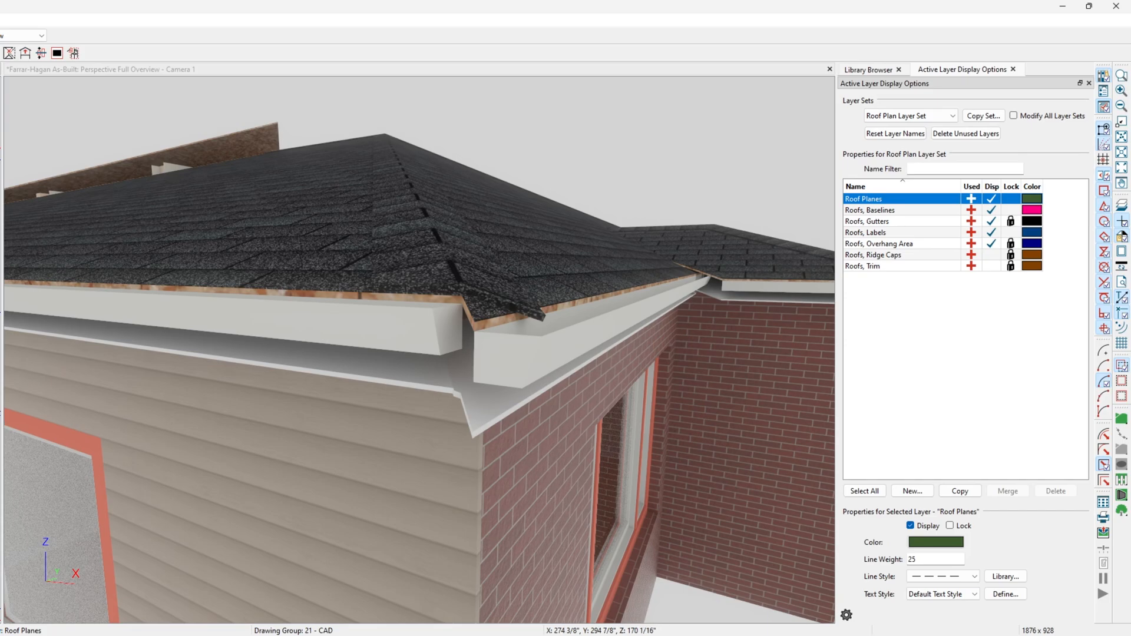
{"action": "key", "text": "ctrl+e"}
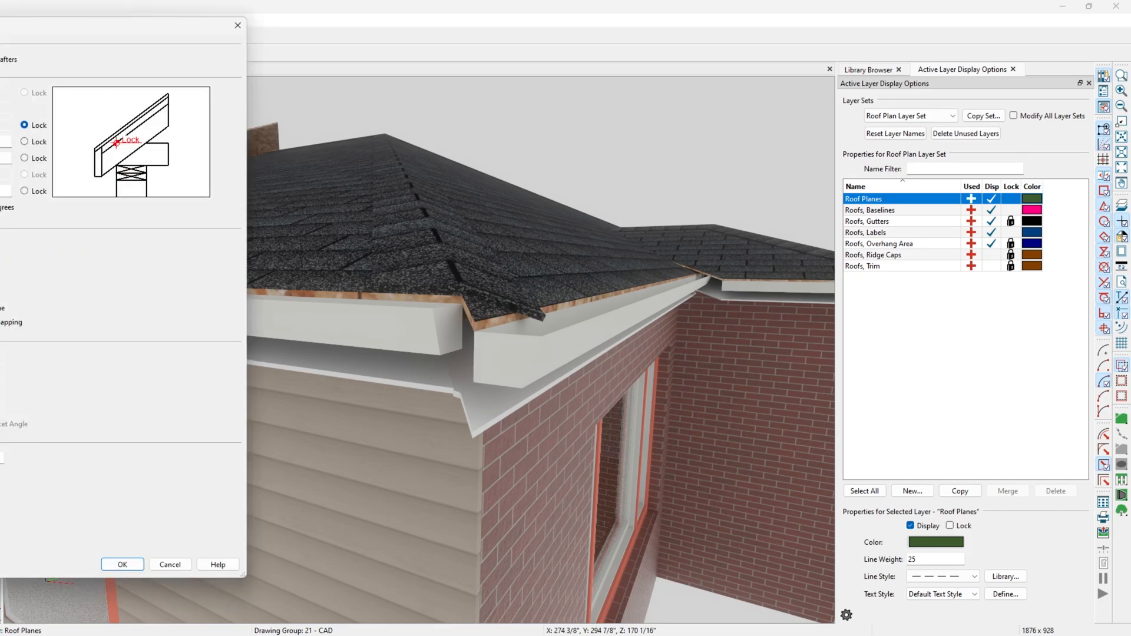
{"action": "left_click", "coordinate": [4, 191]}
{"action": "key", "text": "Return"}
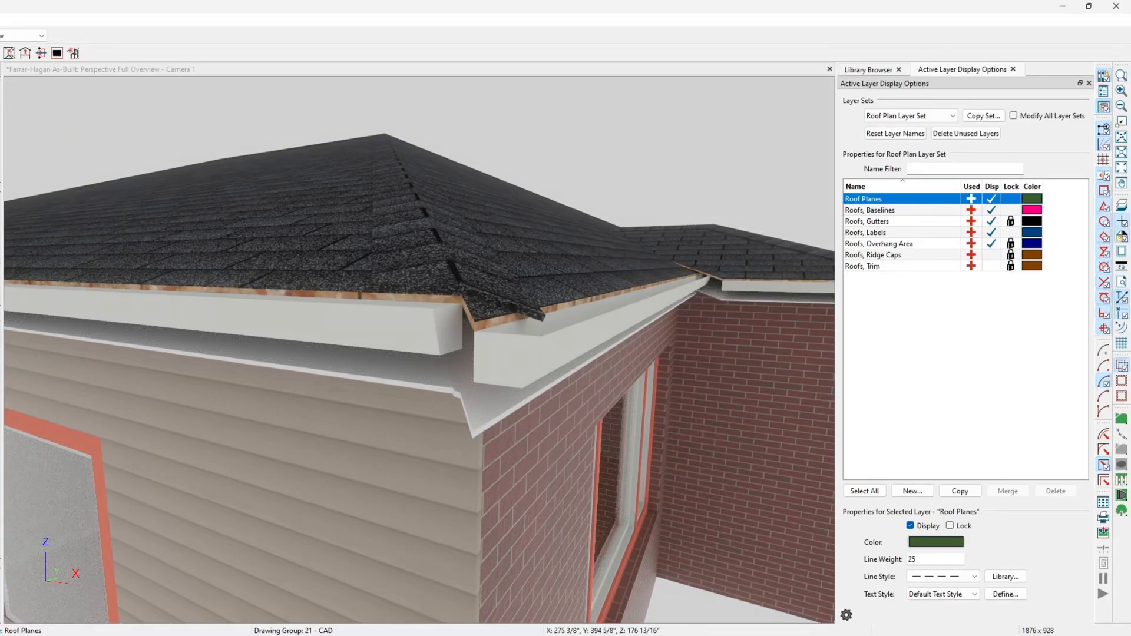
Examine the ridge, hips and slopes of the main roof from several angles in the perspective overview
{"action": "left_click", "coordinate": [77, 69]}
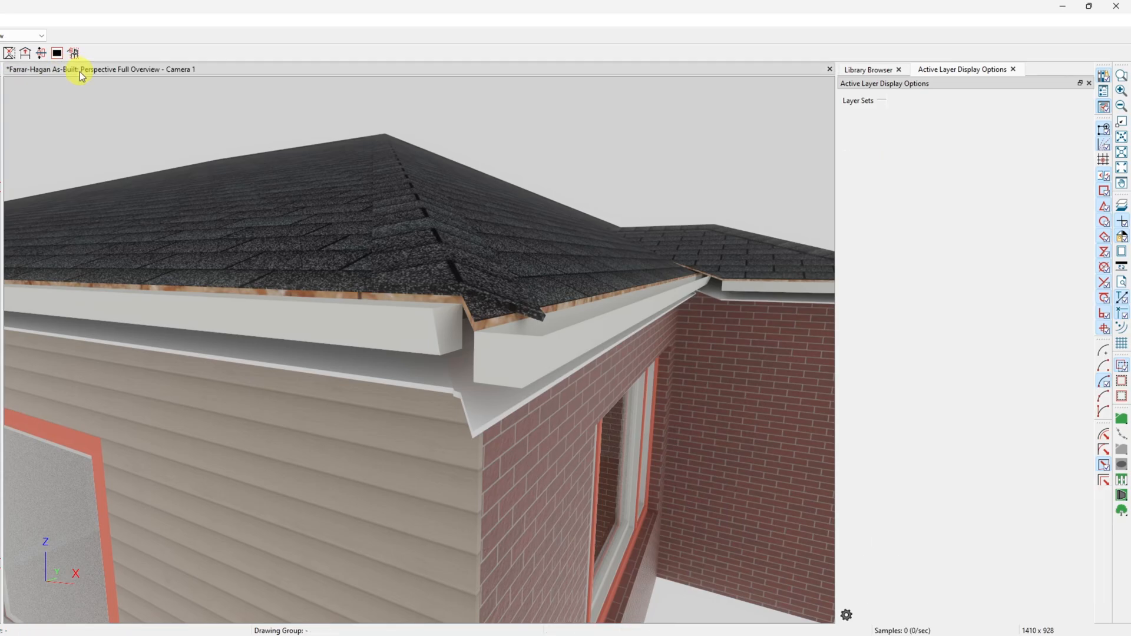
{"action": "key", "text": "Up"}
{"action": "key", "text": "Up"}
{"action": "key", "text": "Up"}
{"action": "key", "text": "Up"}
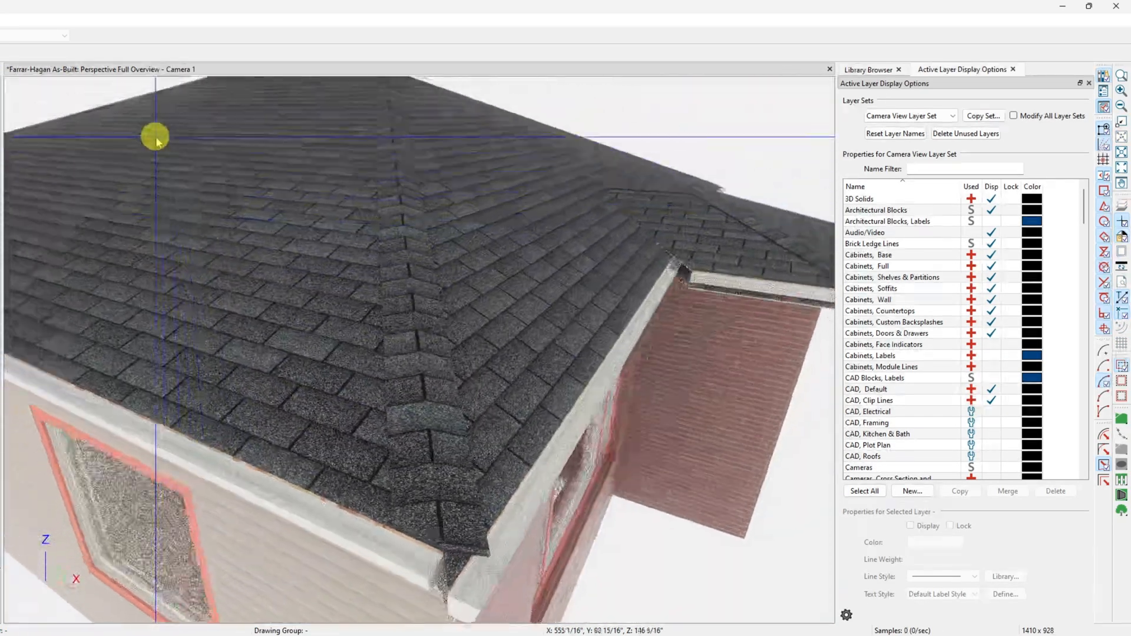
{"action": "key", "text": "Down"}
{"action": "key", "text": "Down"}
{"action": "key", "text": "Down"}
{"action": "key", "text": "Down"}
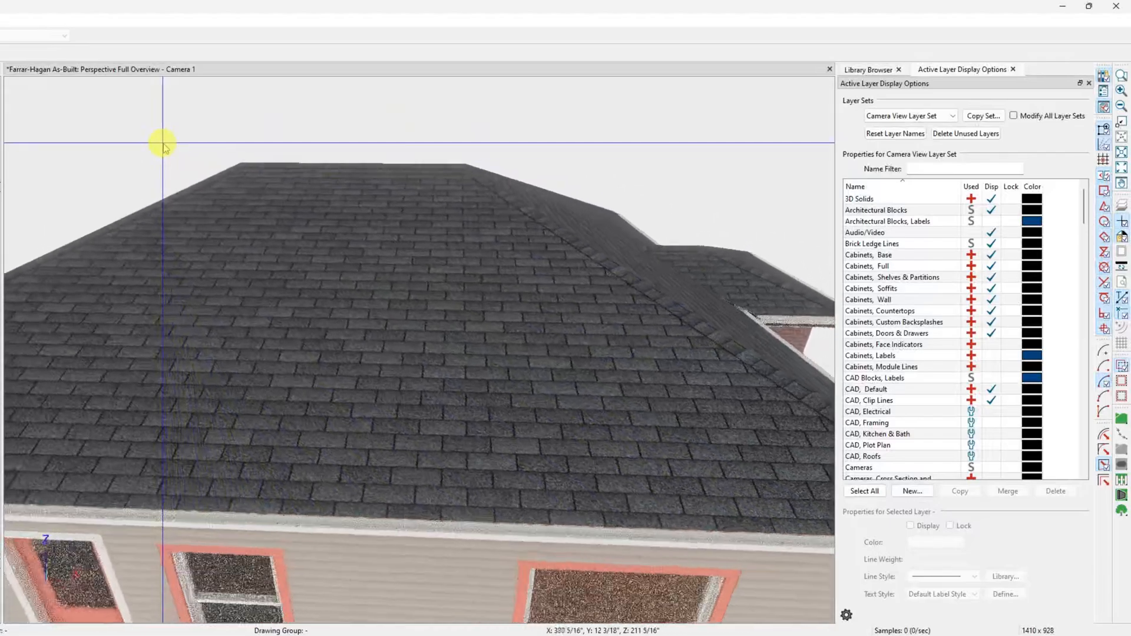
{"action": "key", "text": "Left"}
{"action": "key", "text": "Left"}
{"action": "key", "text": "Left"}
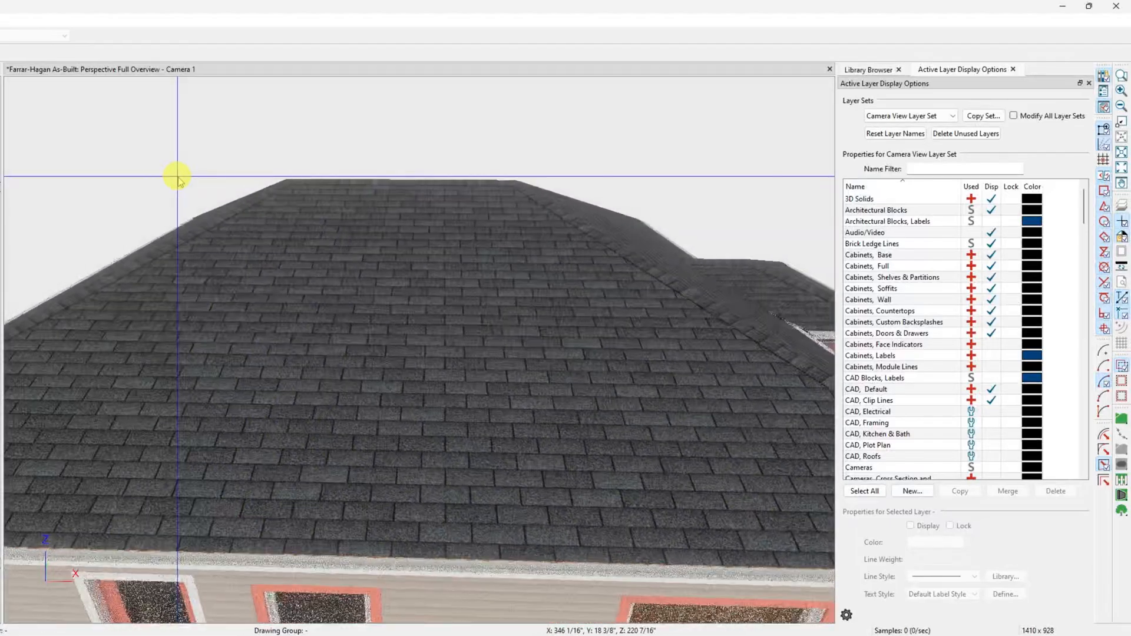
{"action": "key", "text": "Left"}
{"action": "key", "text": "Left"}
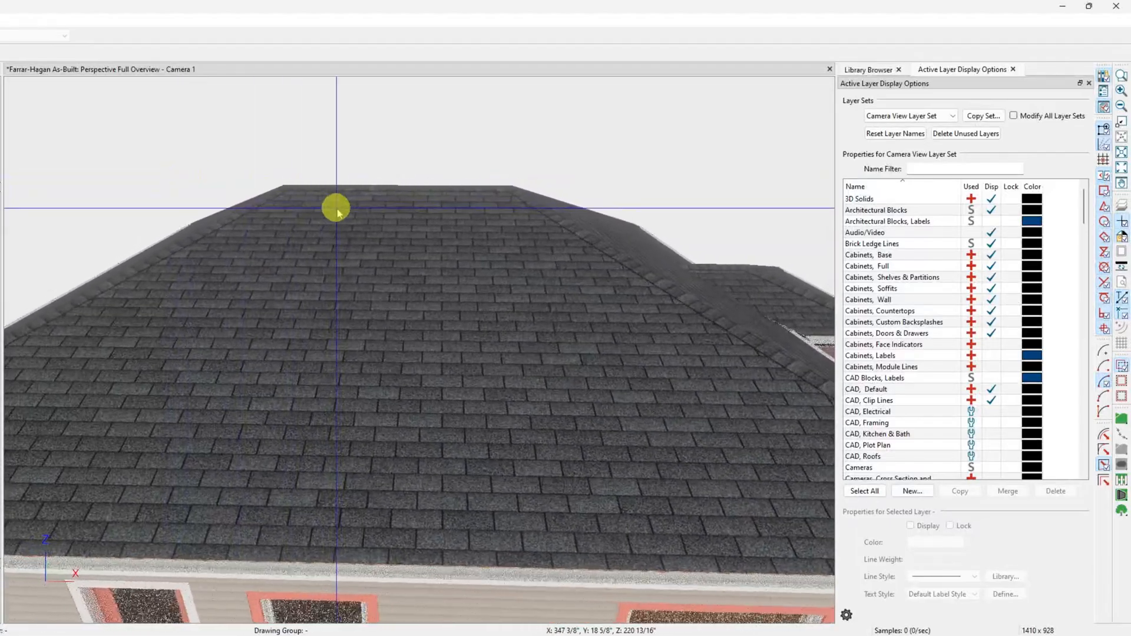
{"action": "key", "text": "Down"}
{"action": "key", "text": "Up"}
{"action": "key", "text": "Up"}
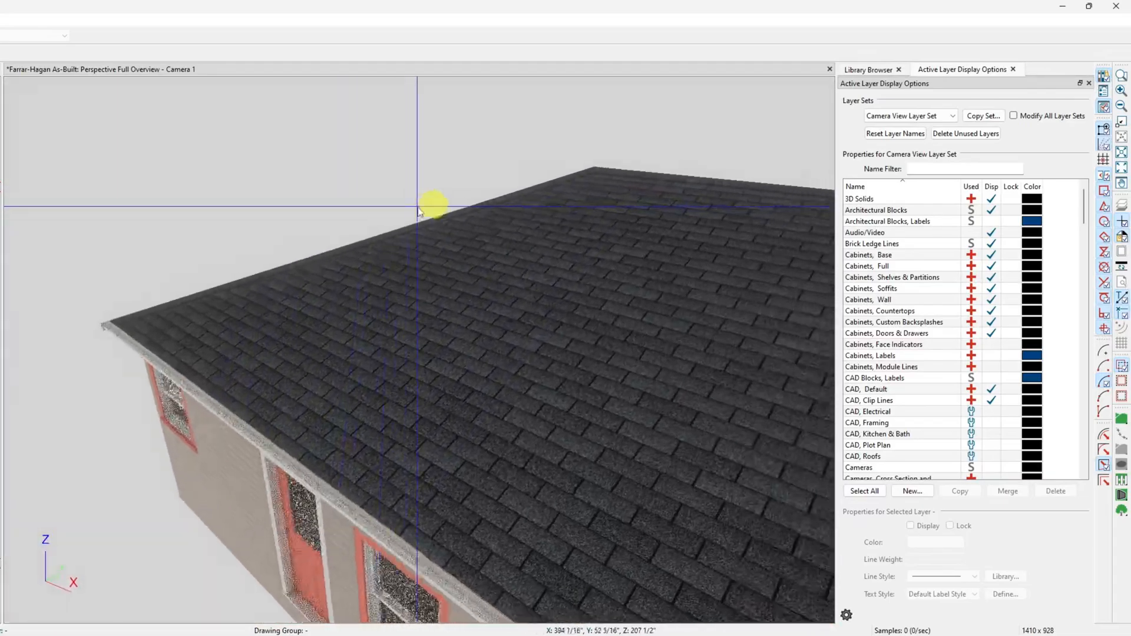
{"action": "key", "text": "Down"}
{"action": "key", "text": "Down"}
{"action": "key", "text": "Left"}
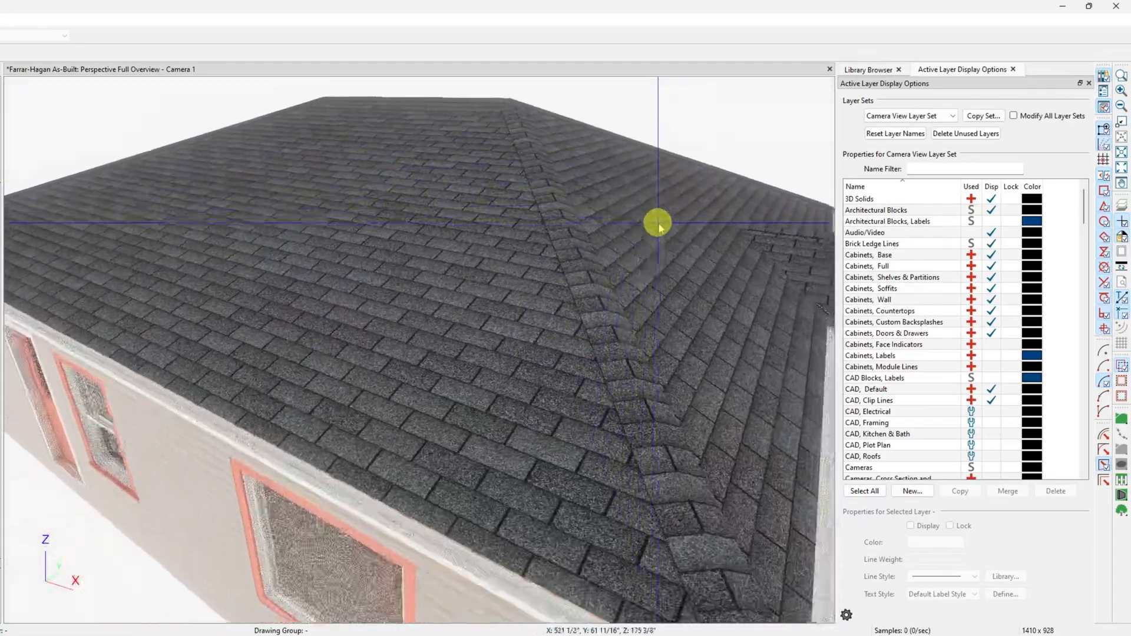
Examine how the fascia, soffit and eave edges meet at the corner between the siding and brick walls
{"action": "key", "text": "Up"}
{"action": "key", "text": "Up"}
{"action": "key", "text": "Up"}
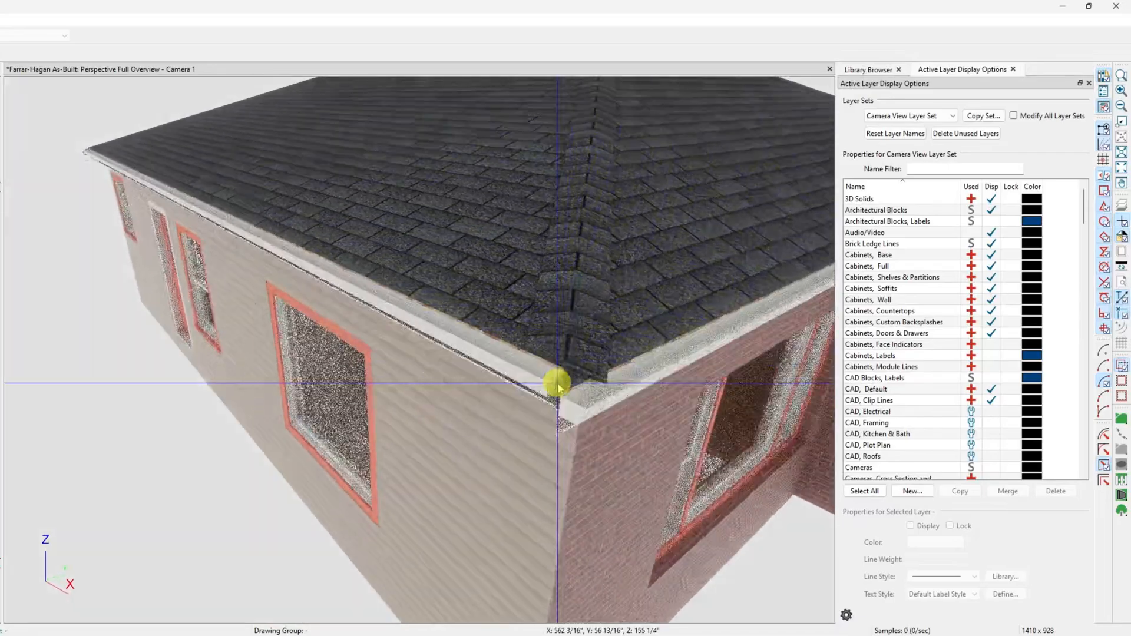
{"action": "key", "text": "Left"}
{"action": "key", "text": "Left"}
{"action": "key", "text": "Left"}
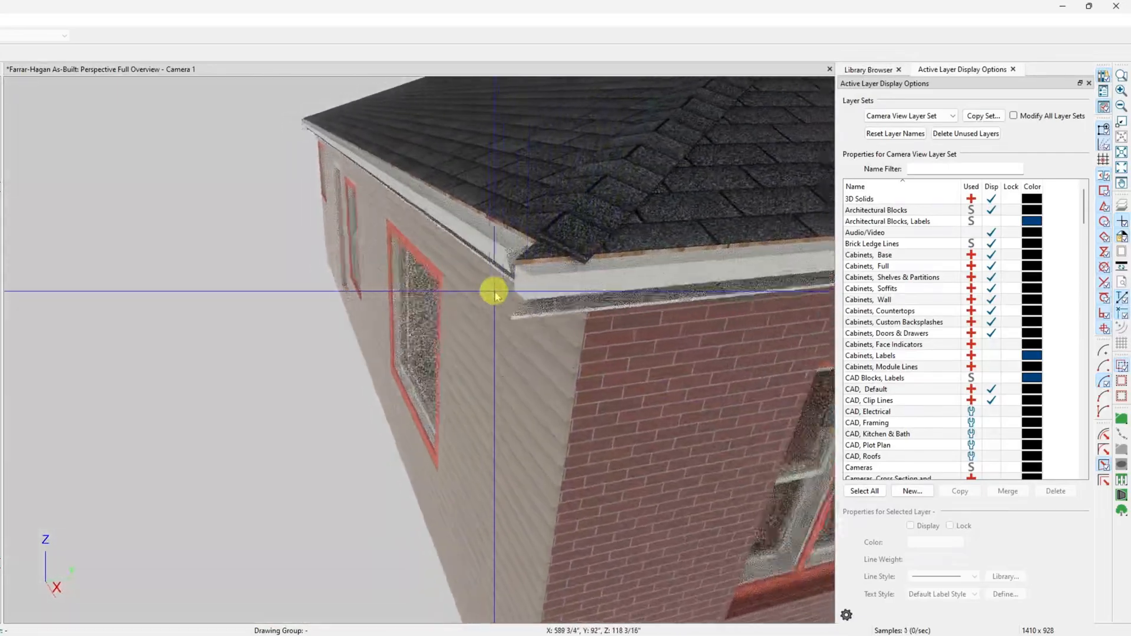
{"action": "key", "text": "Right"}
{"action": "key", "text": "Right"}
{"action": "key", "text": "Right"}
{"action": "key", "text": "Right"}
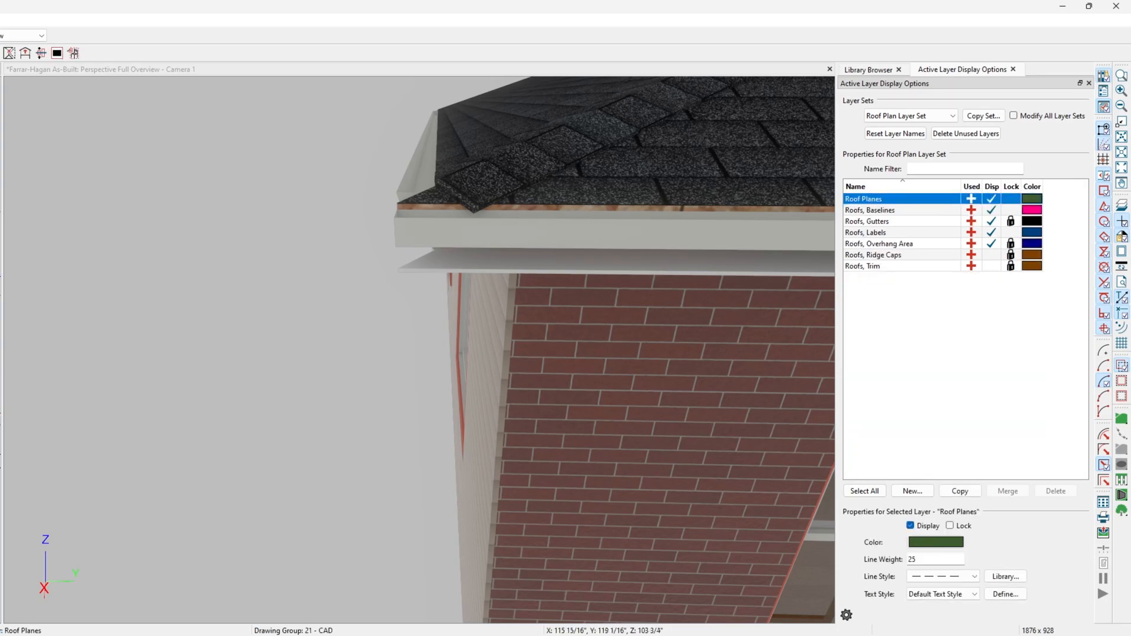
{"action": "key", "text": "Escape"}
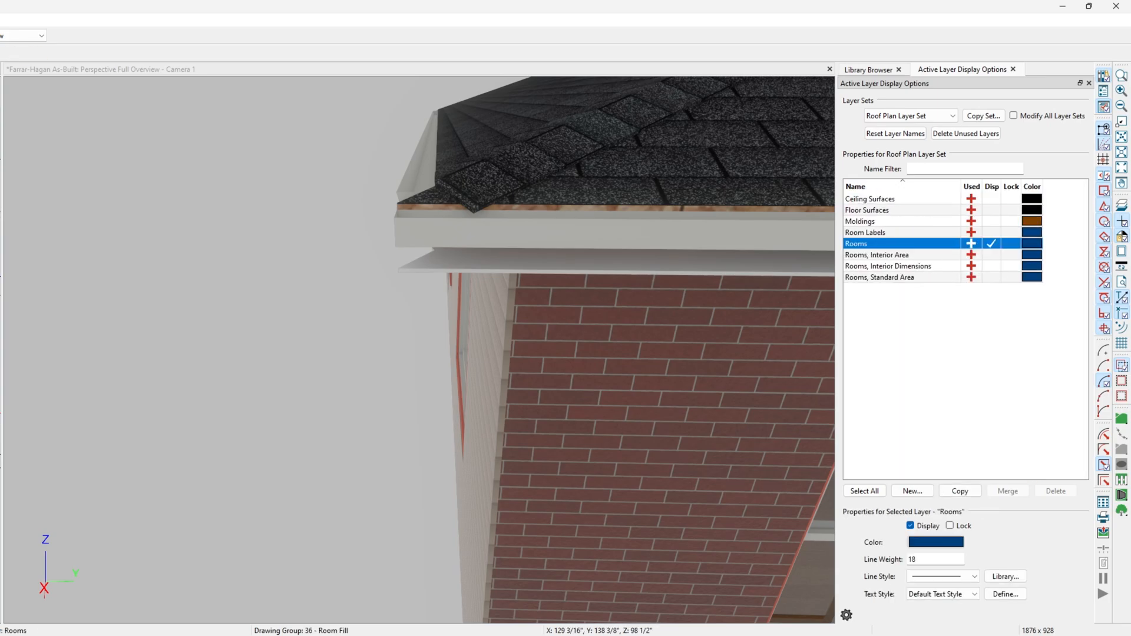
Examine in plan how the selected roof plane's hips, baseline and eaves line up at both of its outer corners
{"action": "key", "text": "Tab"}
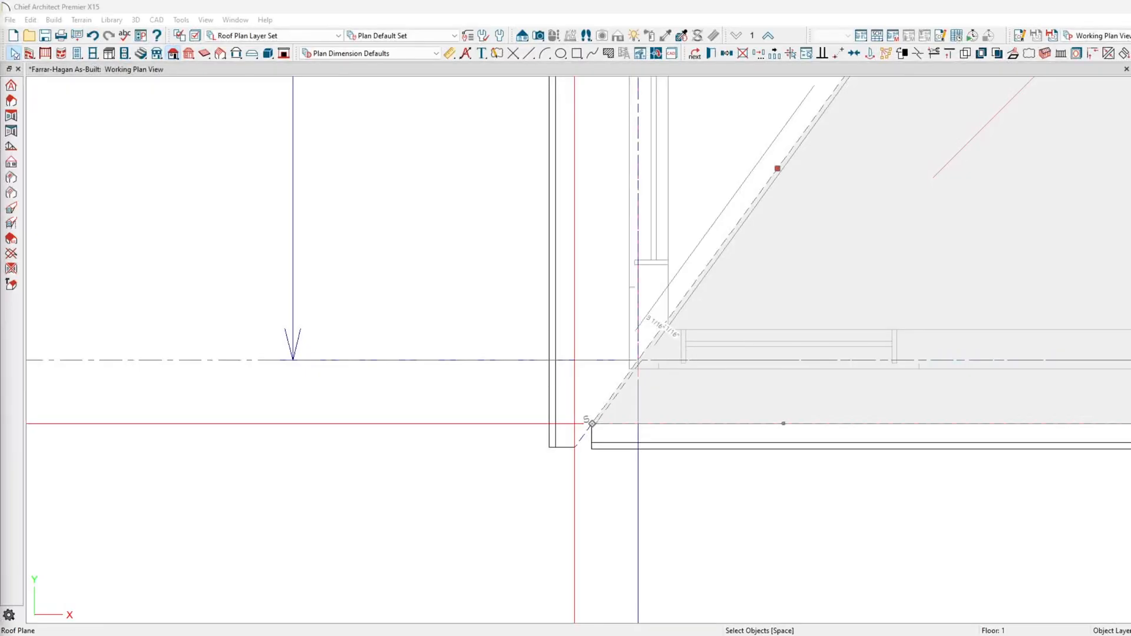
{"action": "scroll", "coordinate": [617, 396], "scroll_direction": "up", "scroll_amount": 5}
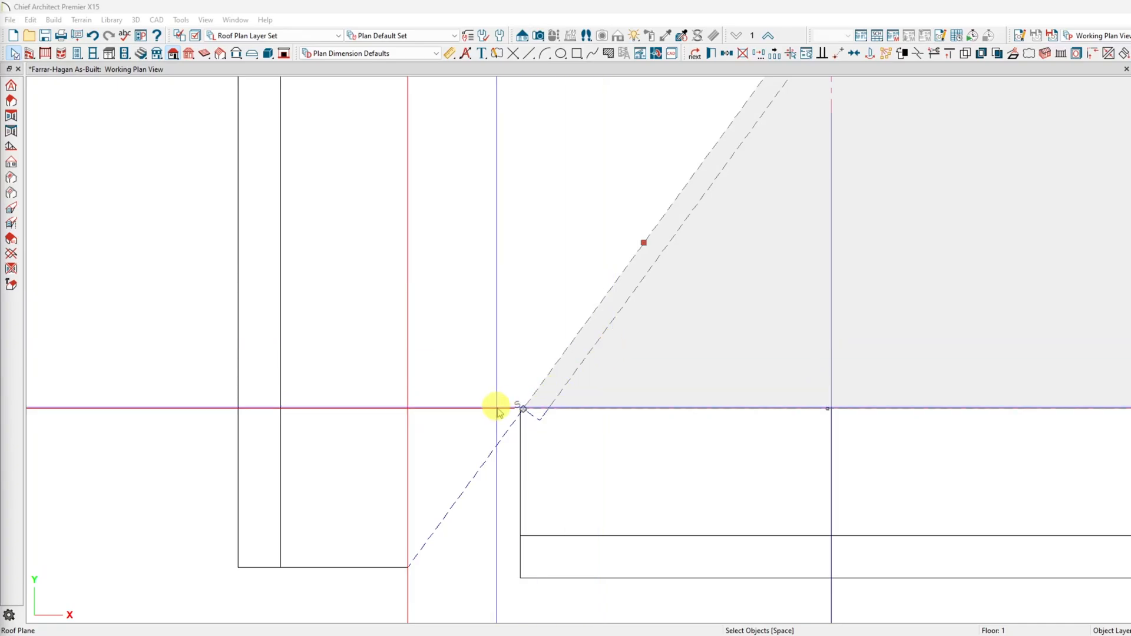
{"action": "scroll", "coordinate": [462, 480], "scroll_direction": "down", "scroll_amount": 5}
{"action": "scroll", "coordinate": [465, 484], "scroll_direction": "down", "scroll_amount": 6}
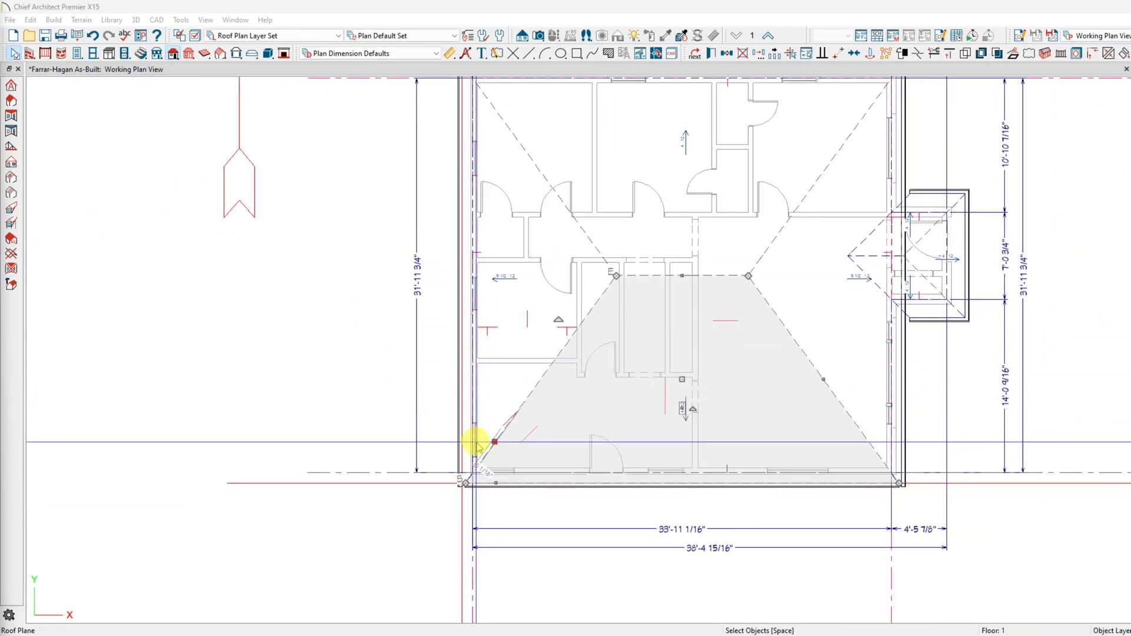
{"action": "scroll", "coordinate": [934, 479], "scroll_direction": "up", "scroll_amount": 4}
{"action": "scroll", "coordinate": [937, 481], "scroll_direction": "up", "scroll_amount": 3}
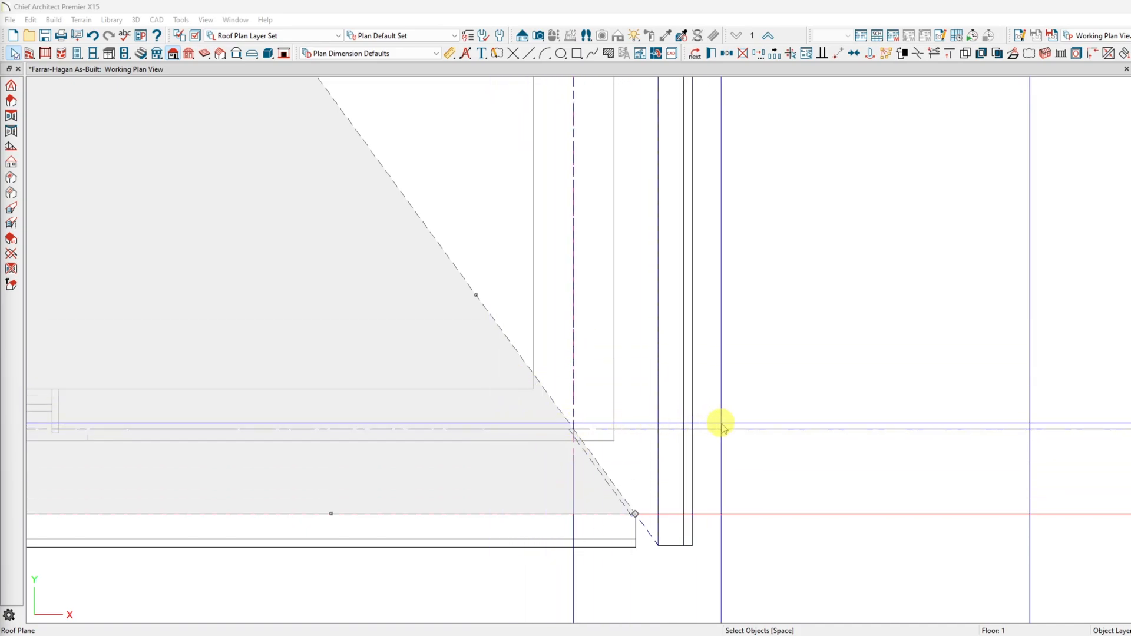
{"action": "scroll", "coordinate": [730, 463], "scroll_direction": "down", "scroll_amount": 2}
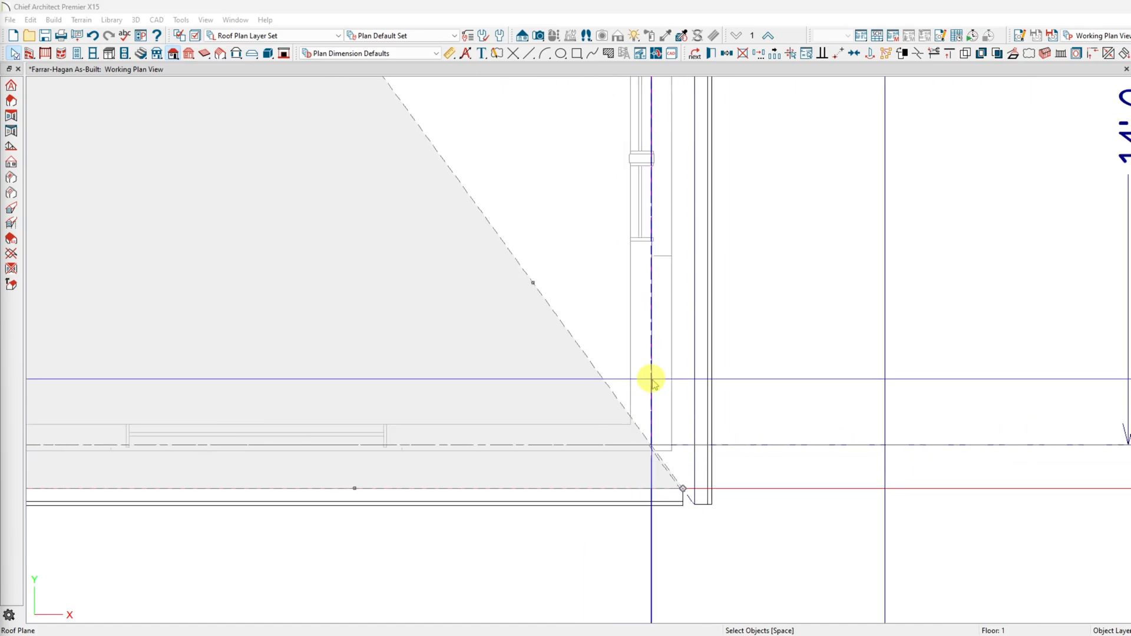
{"action": "scroll", "coordinate": [666, 480], "scroll_direction": "down", "scroll_amount": 1}
{"action": "scroll", "coordinate": [665, 476], "scroll_direction": "down", "scroll_amount": 3}
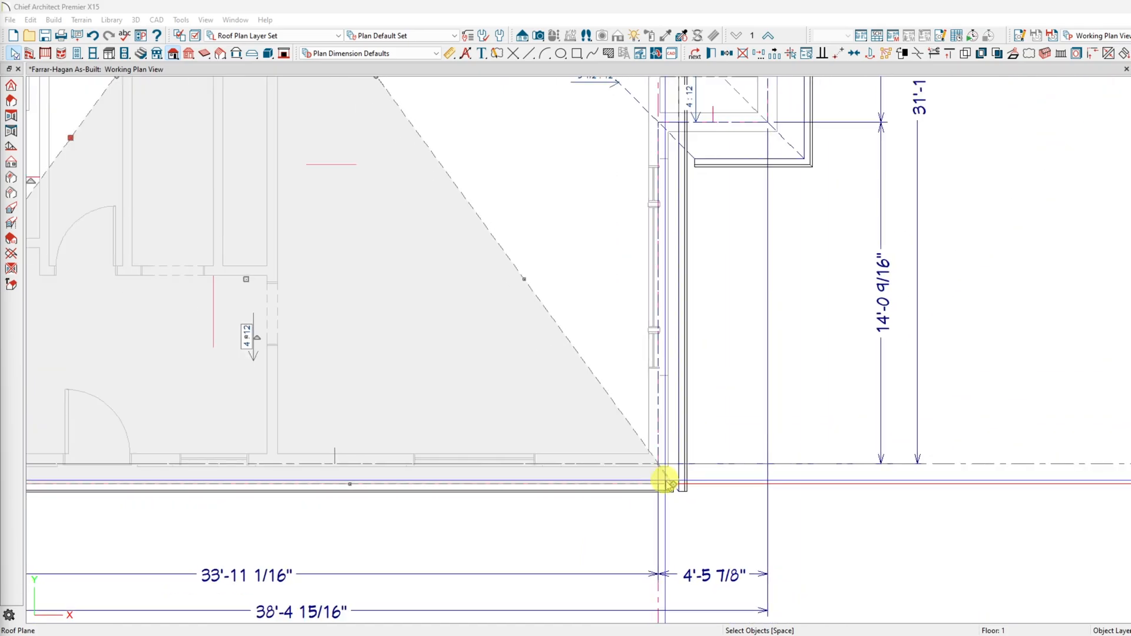
{"action": "scroll", "coordinate": [665, 477], "scroll_direction": "up", "scroll_amount": 4}
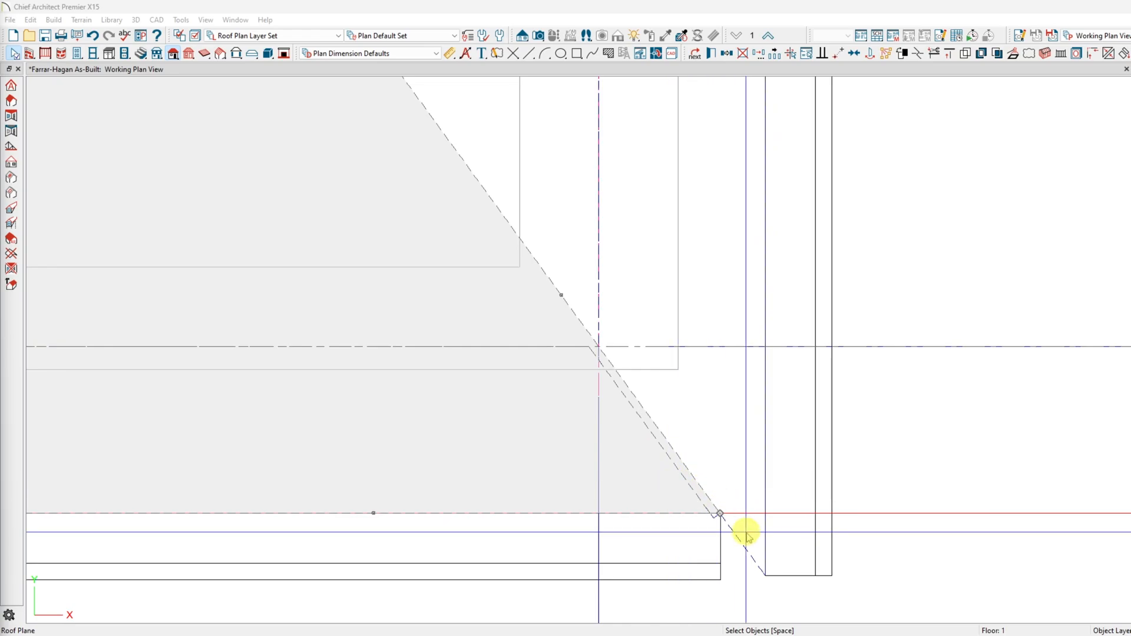
{"action": "scroll", "coordinate": [746, 545], "scroll_direction": "down", "scroll_amount": 5}
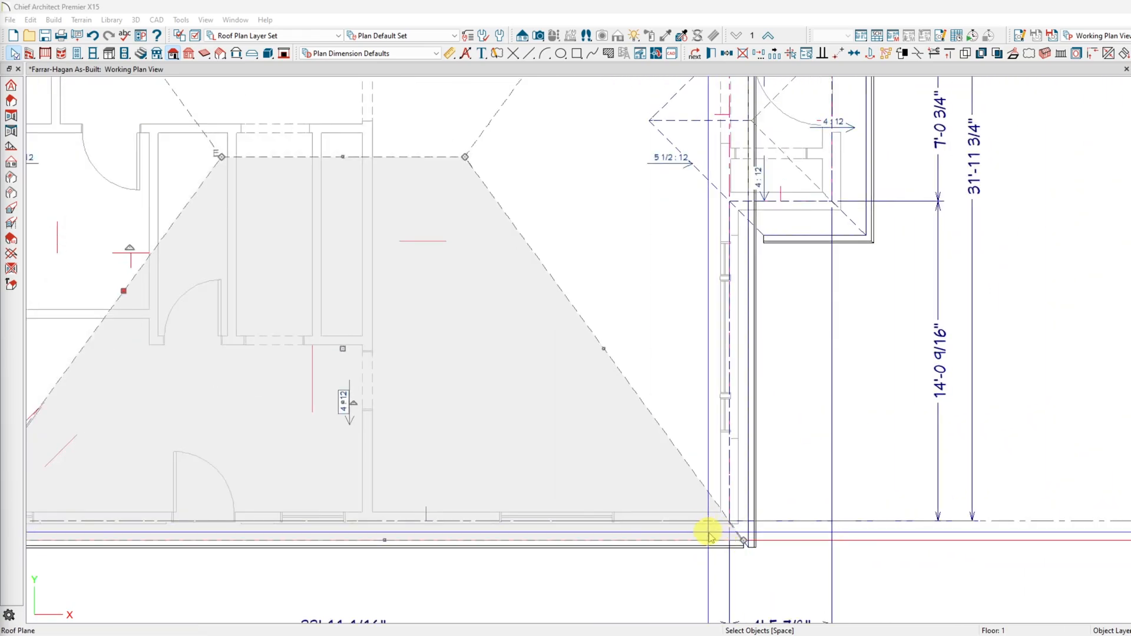
{"action": "scroll", "coordinate": [726, 533], "scroll_direction": "up", "scroll_amount": 2}
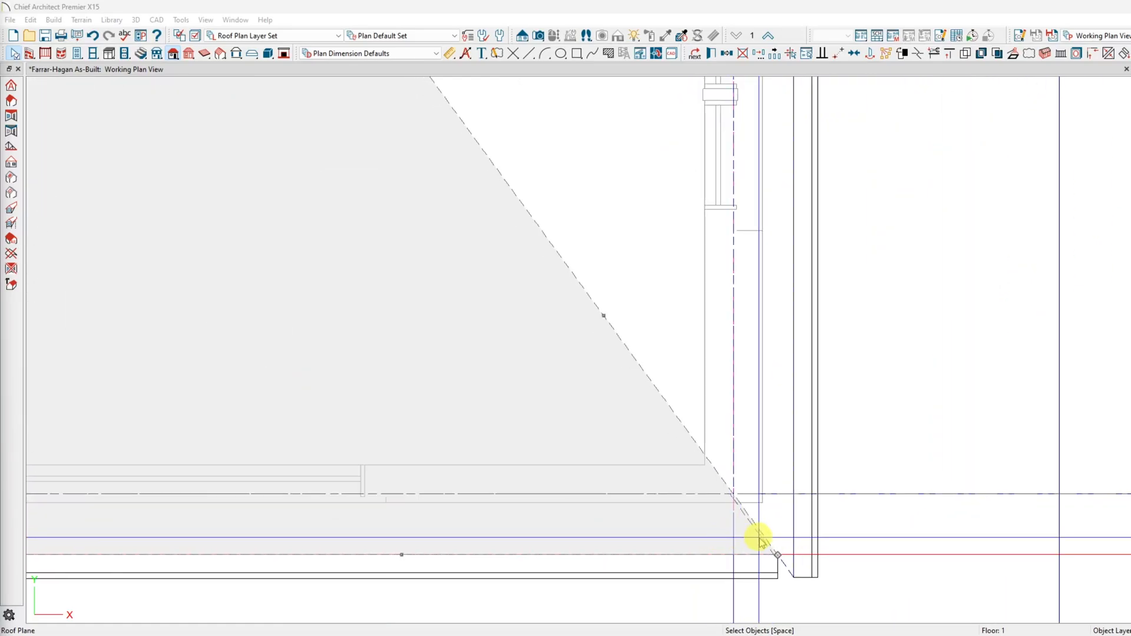
{"action": "scroll", "coordinate": [798, 534], "scroll_direction": "up", "scroll_amount": 2}
{"action": "scroll", "coordinate": [800, 532], "scroll_direction": "up", "scroll_amount": 1}
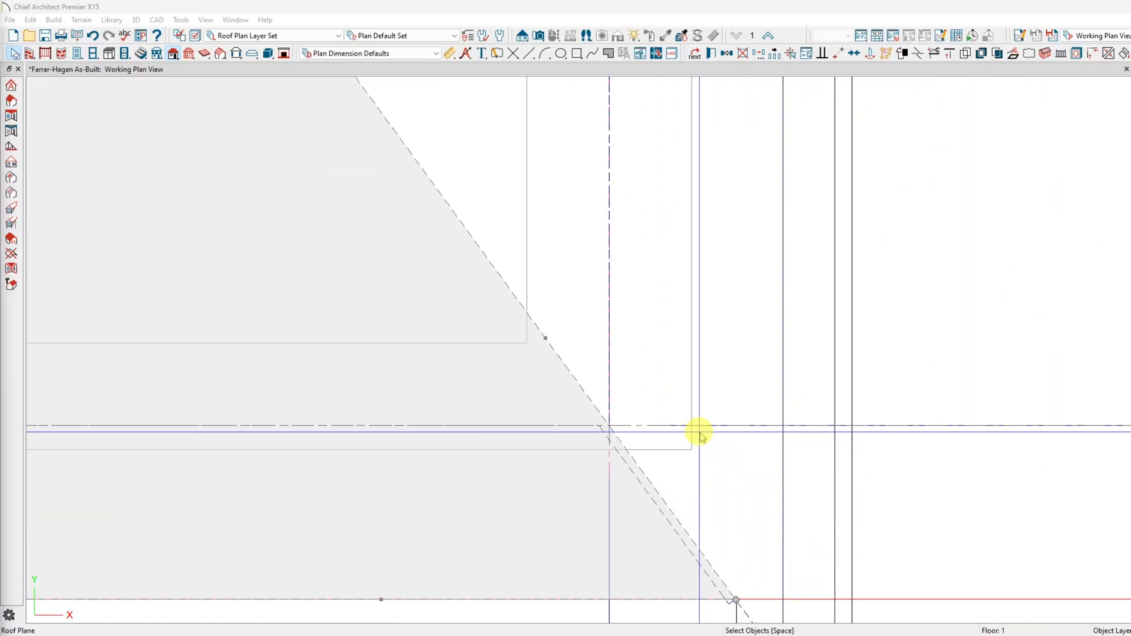
{"action": "scroll", "coordinate": [650, 413], "scroll_direction": "down", "scroll_amount": 2}
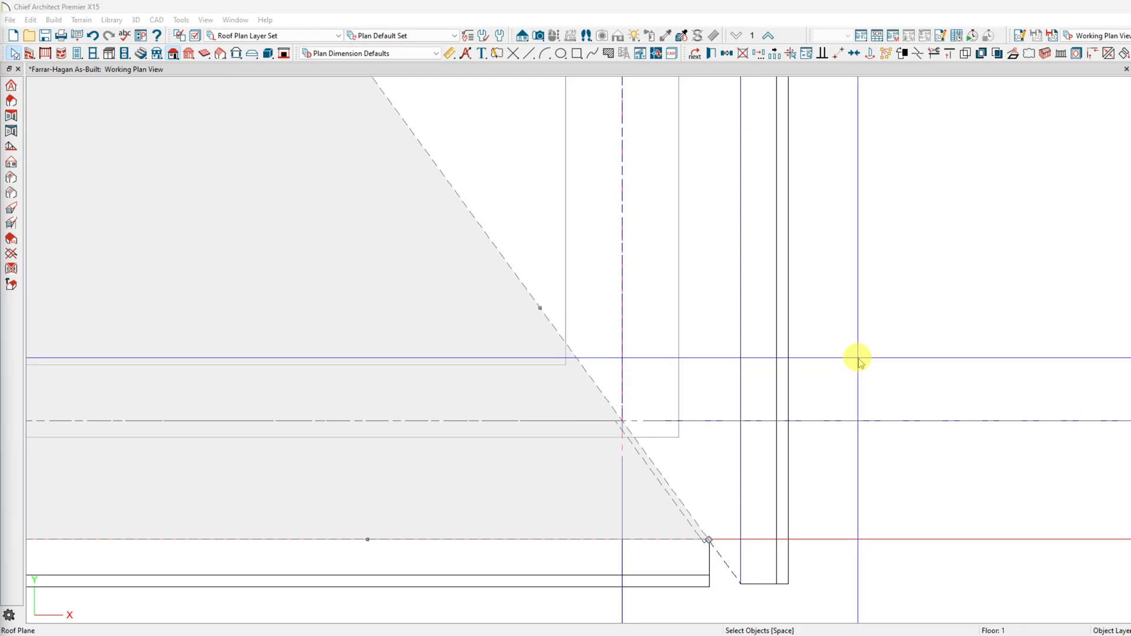
{"action": "scroll", "coordinate": [855, 395], "scroll_direction": "down", "scroll_amount": 2}
{"action": "scroll", "coordinate": [869, 515], "scroll_direction": "down", "scroll_amount": 5}
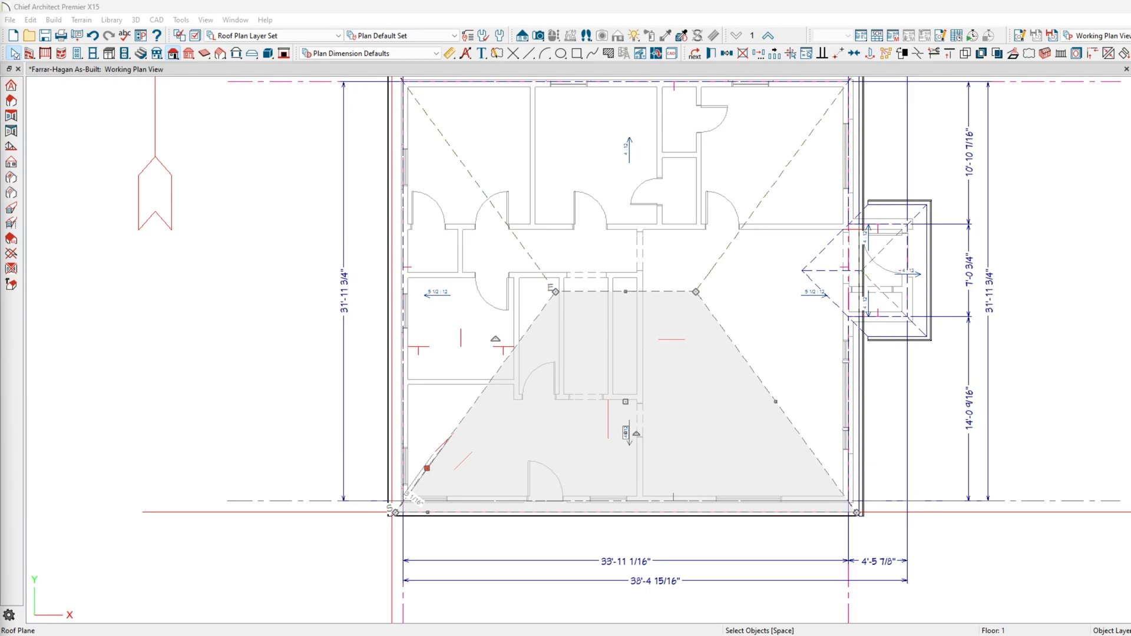
Select the roof plane behind the porch and break its eave edge where the two porch roof valleys cross it
{"action": "scroll", "coordinate": [836, 278], "scroll_direction": "up", "scroll_amount": 4}
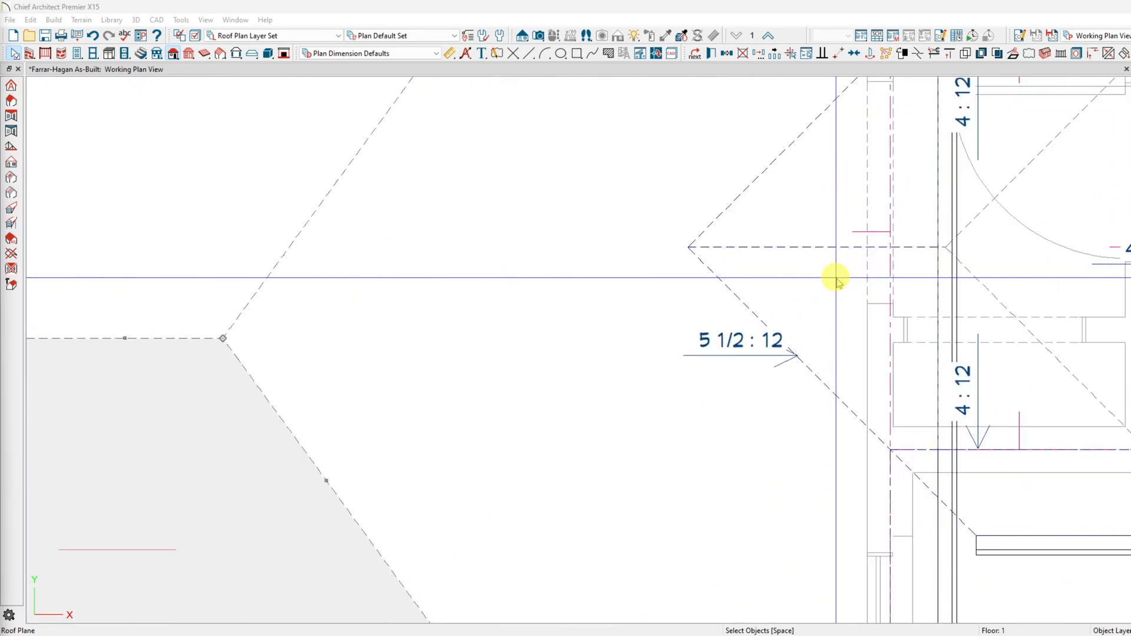
{"action": "scroll", "coordinate": [707, 386], "scroll_direction": "down", "scroll_amount": 2}
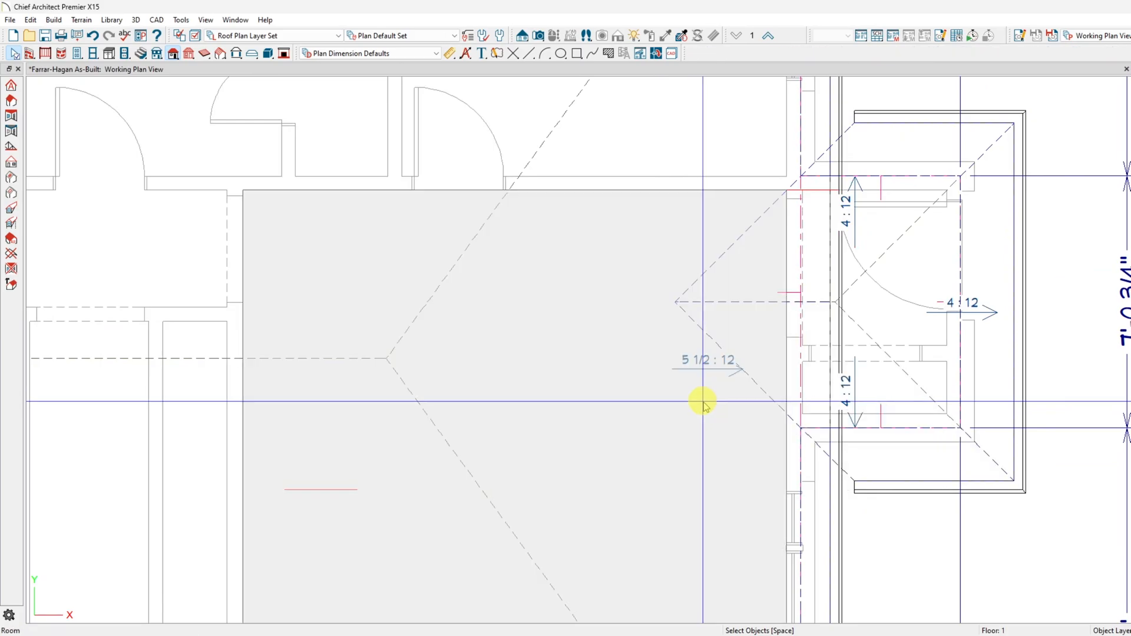
{"action": "left_click", "coordinate": [703, 403]}
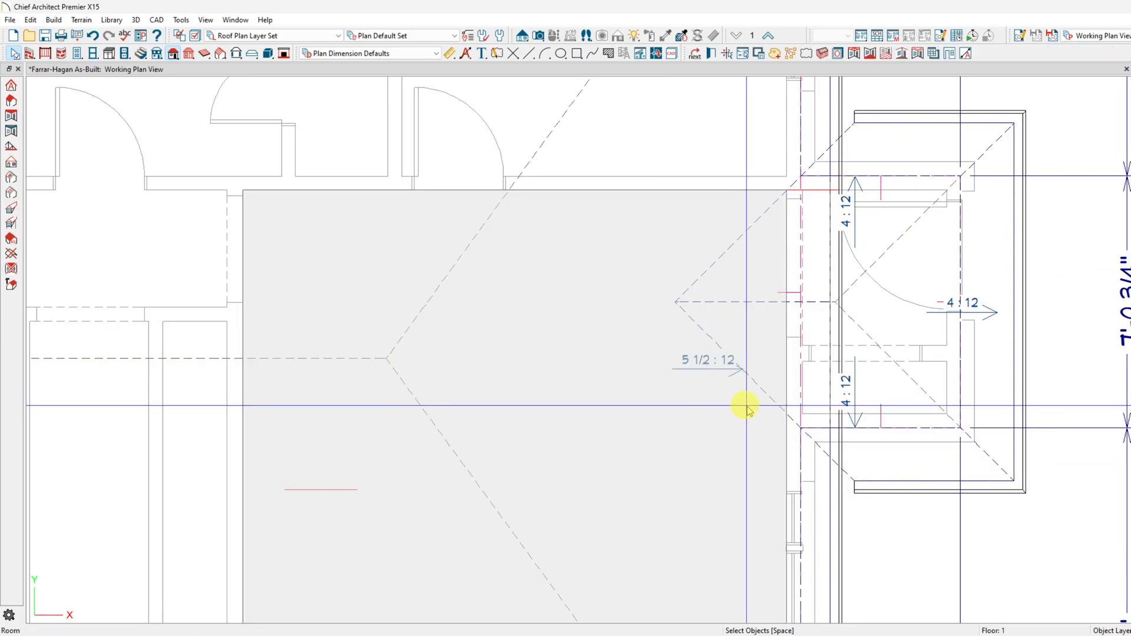
{"action": "left_click", "coordinate": [461, 450]}
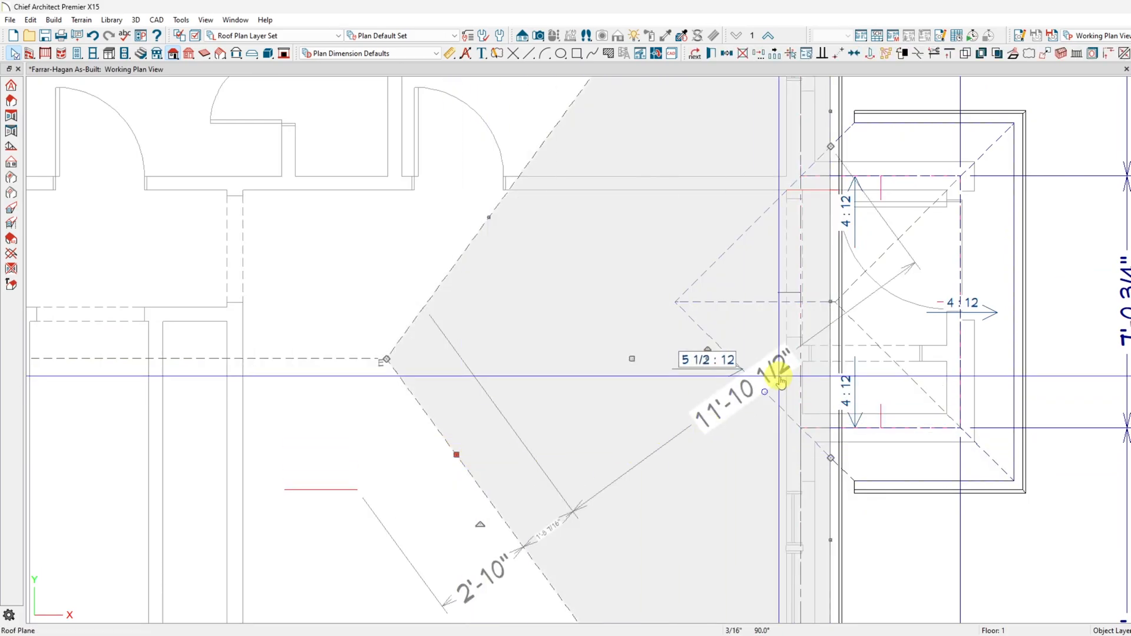
{"action": "scroll", "coordinate": [1010, 119], "scroll_direction": "up", "scroll_amount": 3}
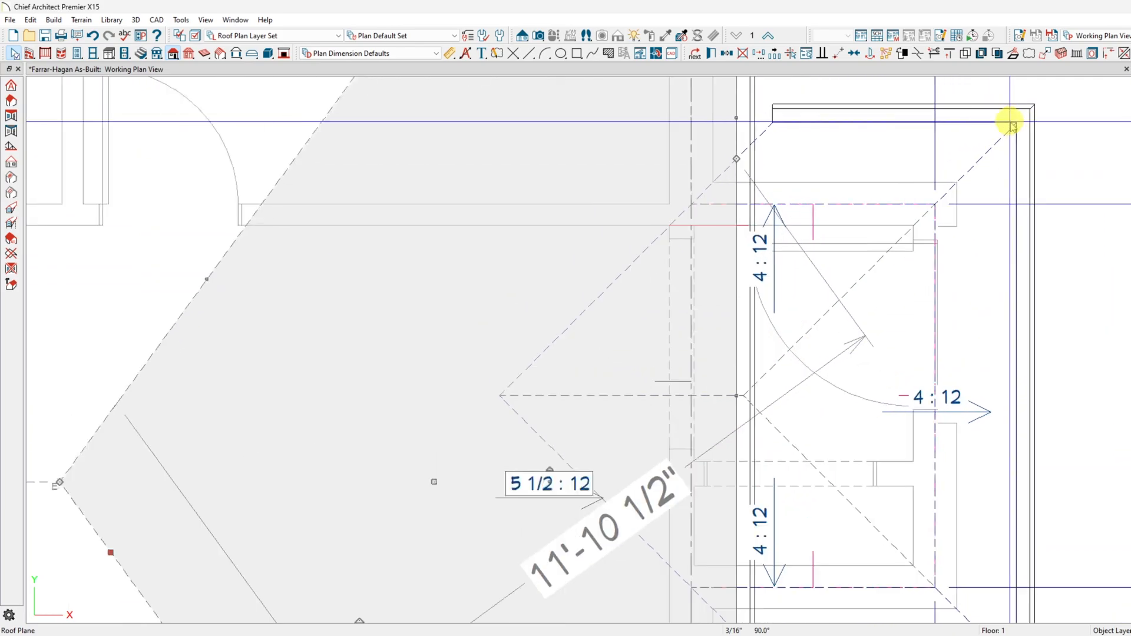
{"action": "scroll", "coordinate": [644, 148], "scroll_direction": "down", "scroll_amount": 2}
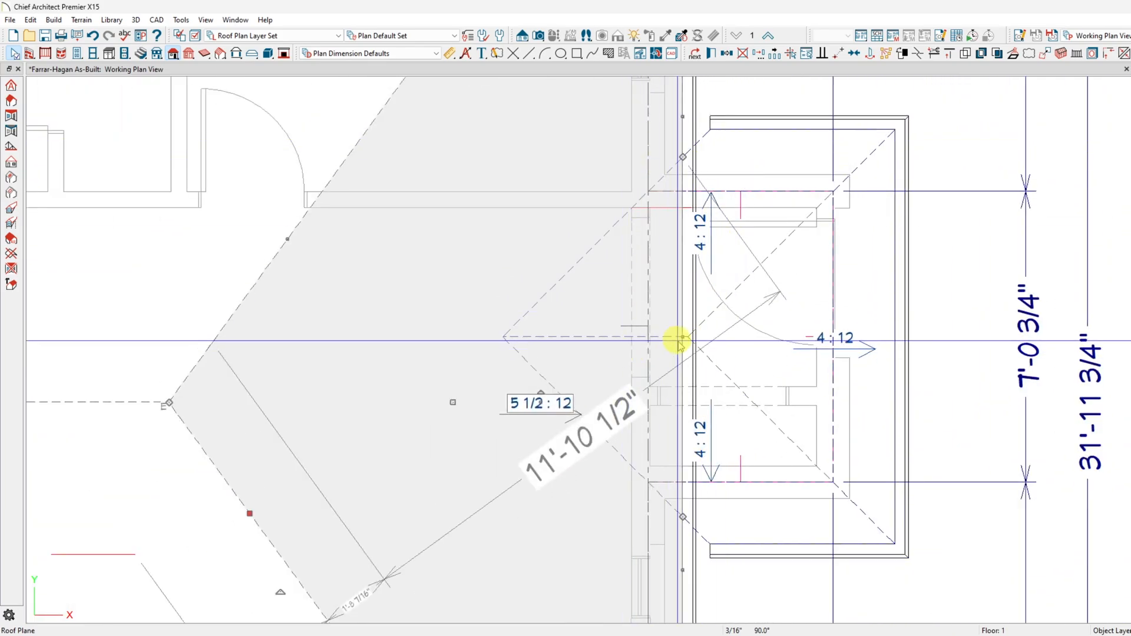
{"action": "left_click", "coordinate": [919, 54]}
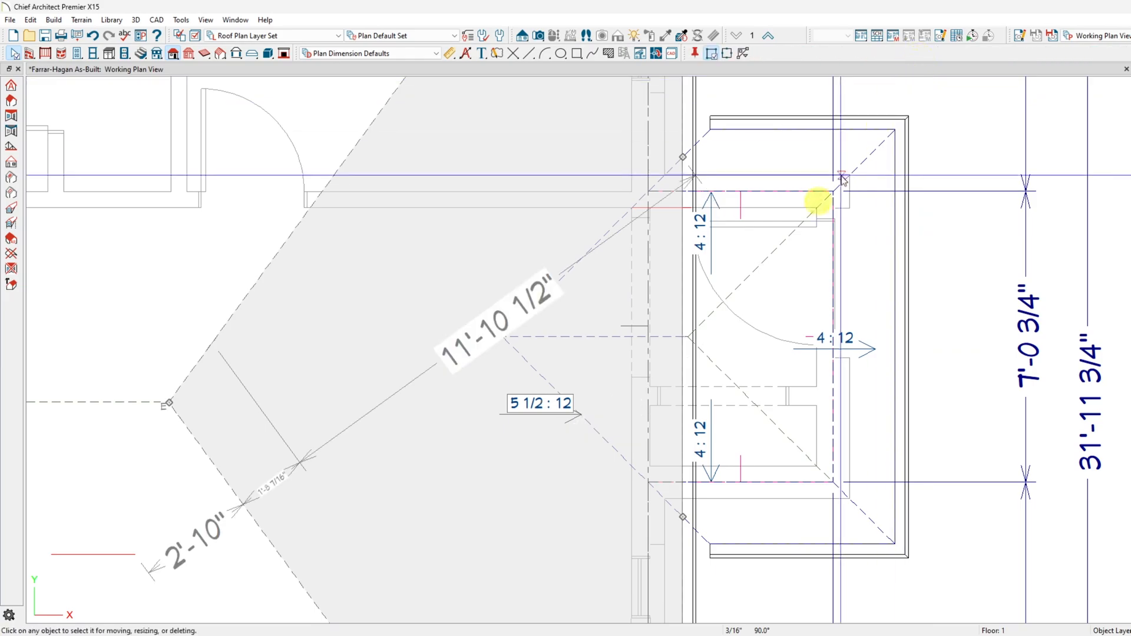
{"action": "left_click", "coordinate": [683, 158]}
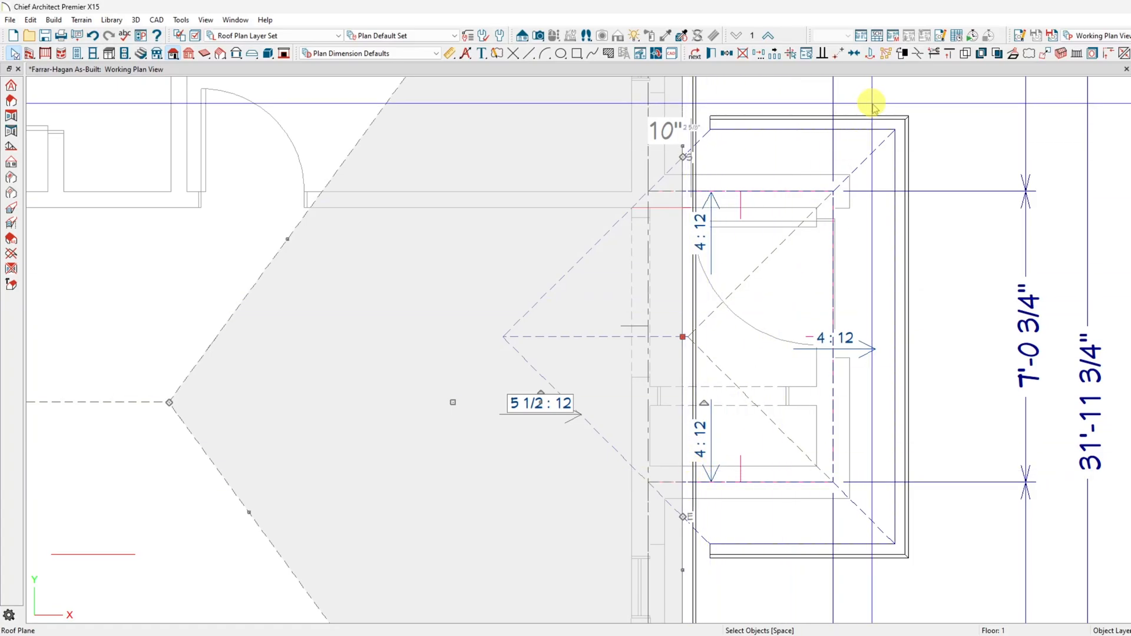
{"action": "left_click", "coordinate": [684, 516]}
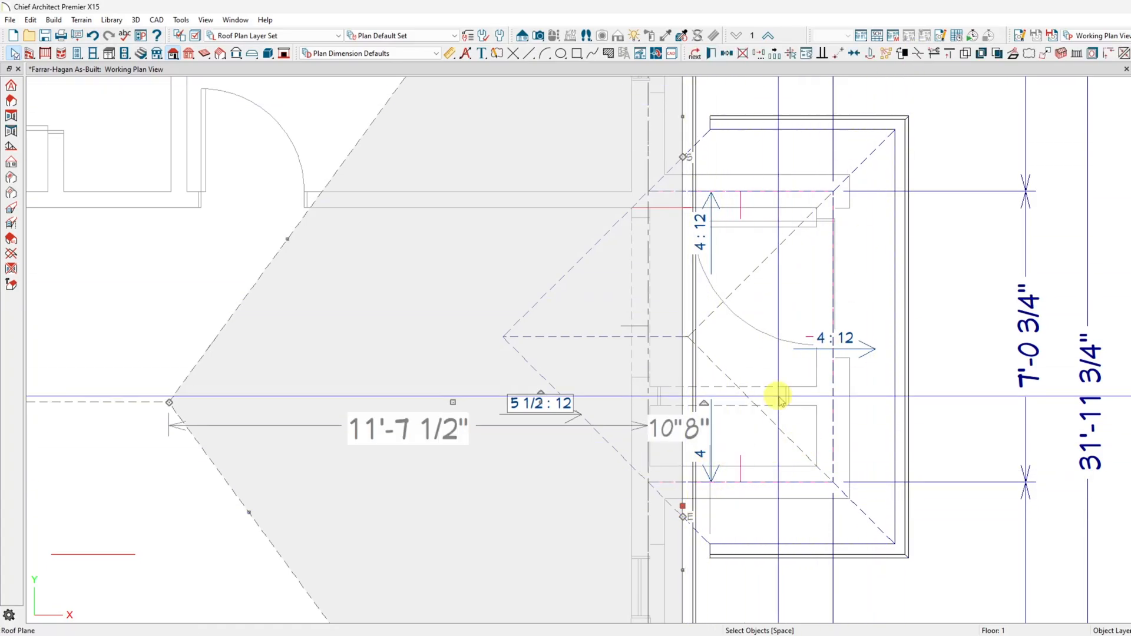
Add a break midway along the eave between the valleys and move it to the inner end of the porch ridge
{"action": "left_click", "coordinate": [917, 54]}
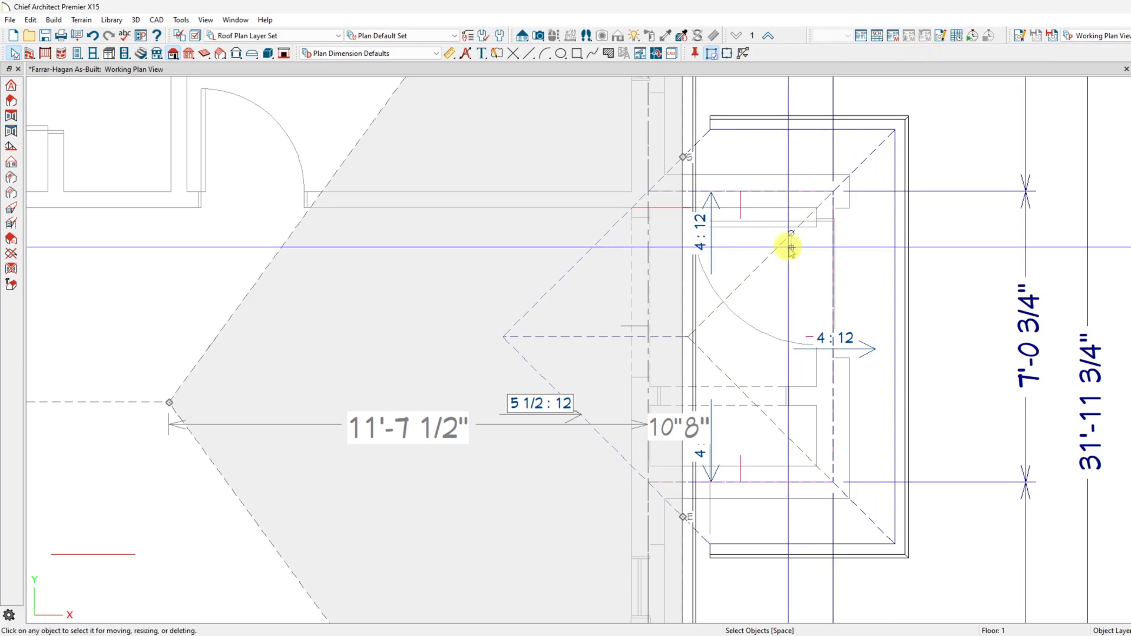
{"action": "left_click", "coordinate": [684, 338]}
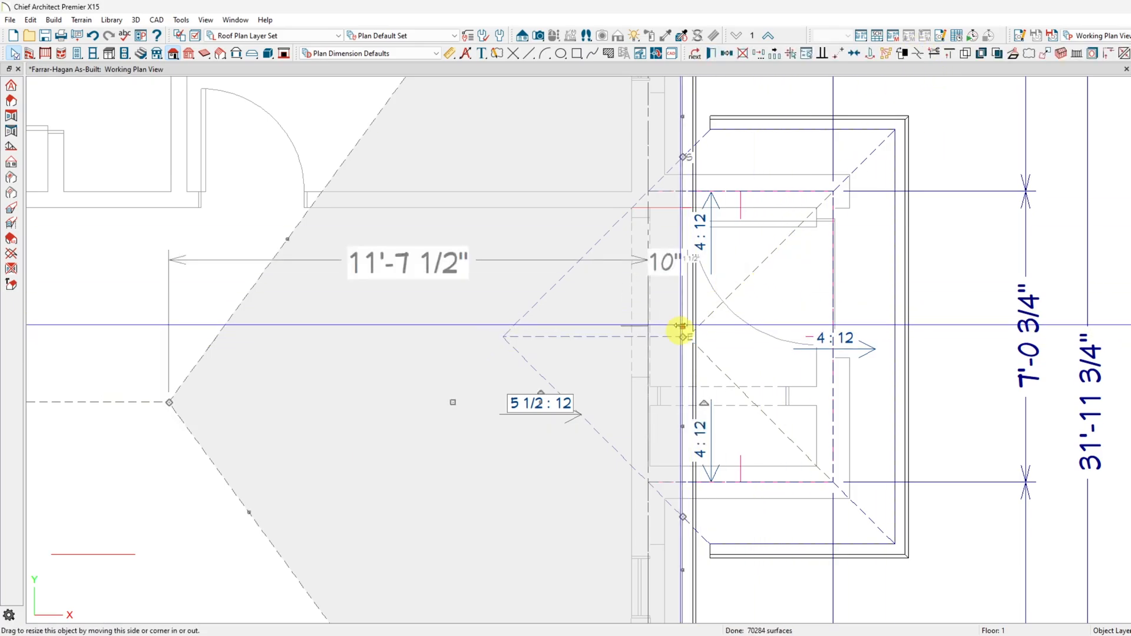
{"action": "left_click_drag", "start_coordinate": [684, 338], "coordinate": [502, 337]}
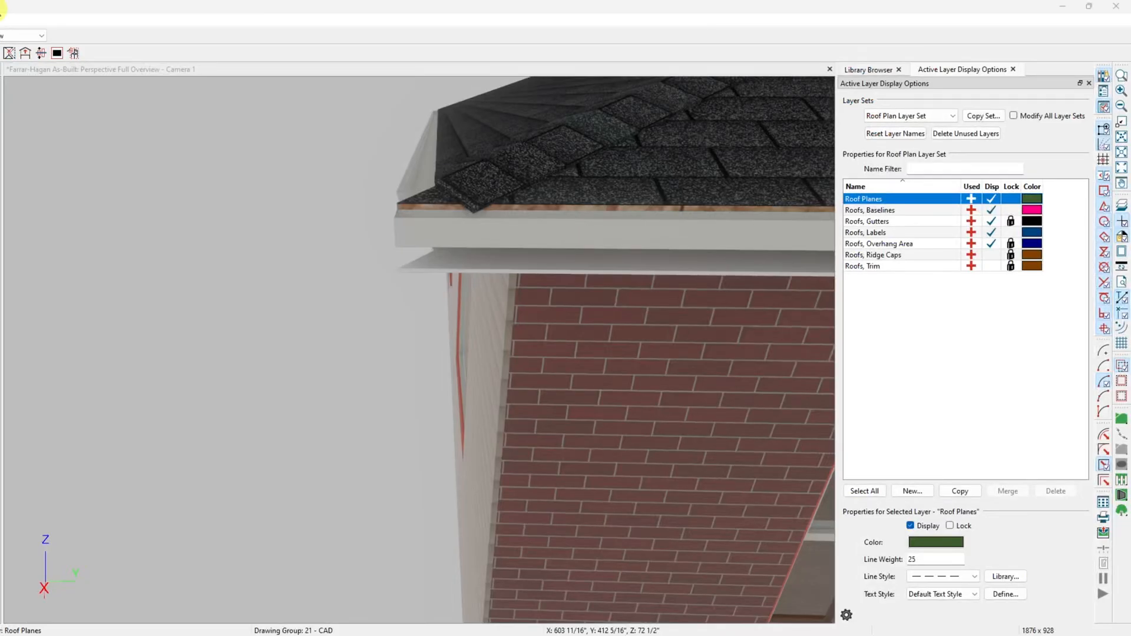
Examine the porch roof's valley joints and the main hip above the siding-to-brick corner in the perspective overview
{"action": "left_click", "coordinate": [84, 113]}
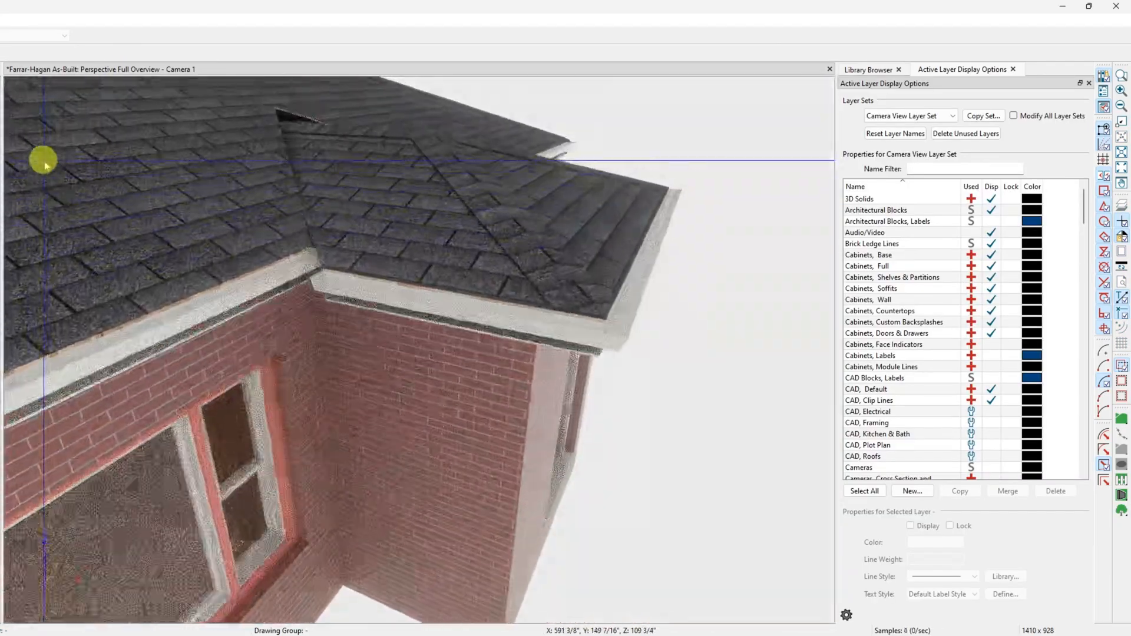
{"action": "left_click_drag", "start_coordinate": [43, 160], "coordinate": [45, 224]}
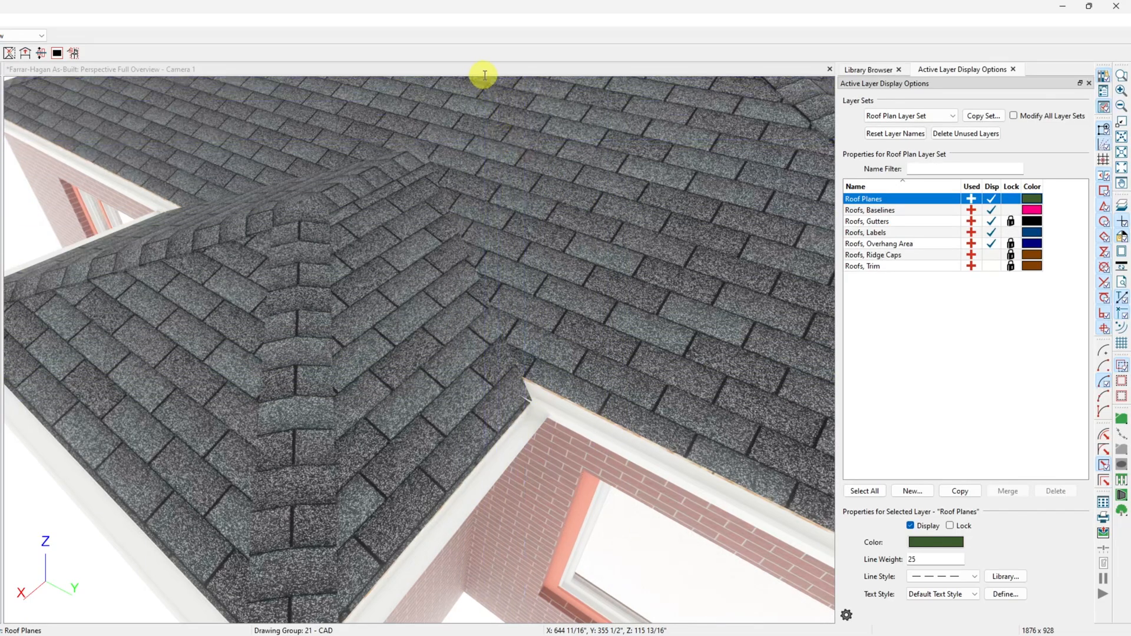
{"action": "left_click", "coordinate": [526, 186]}
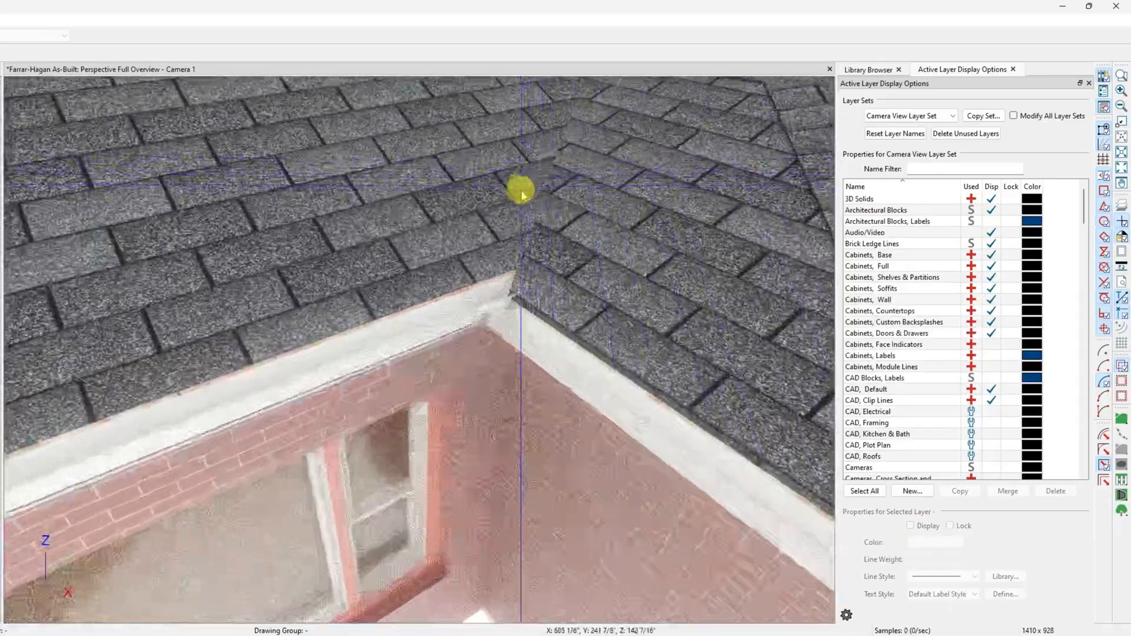
{"action": "left_click_drag", "start_coordinate": [522, 193], "coordinate": [642, 383]}
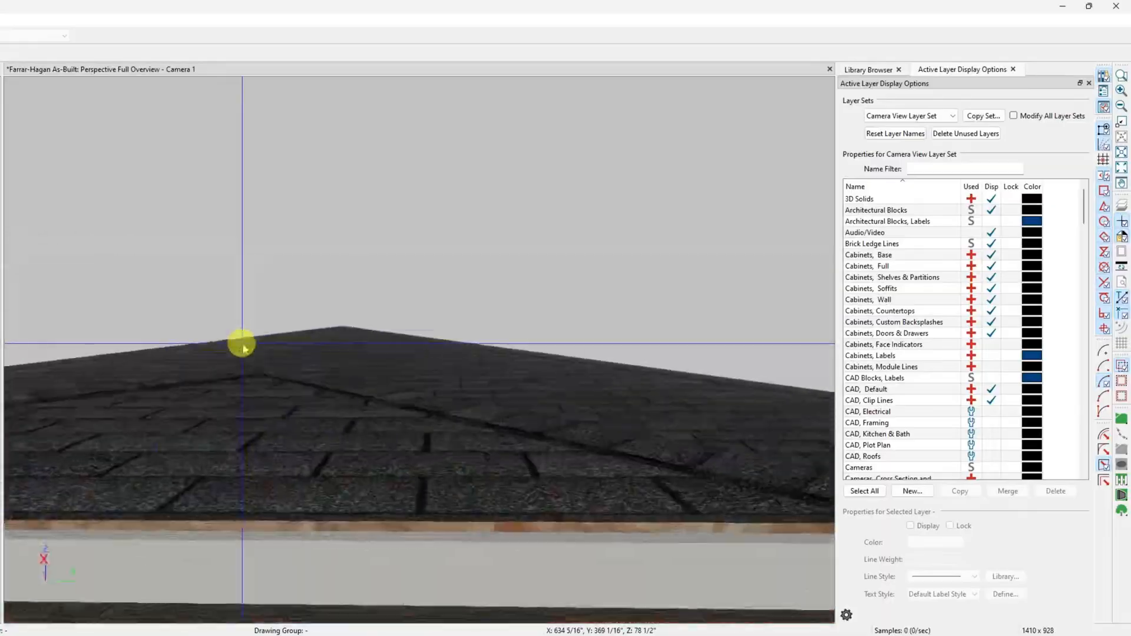
{"action": "scroll", "coordinate": [243, 348], "scroll_direction": "up", "scroll_amount": 3}
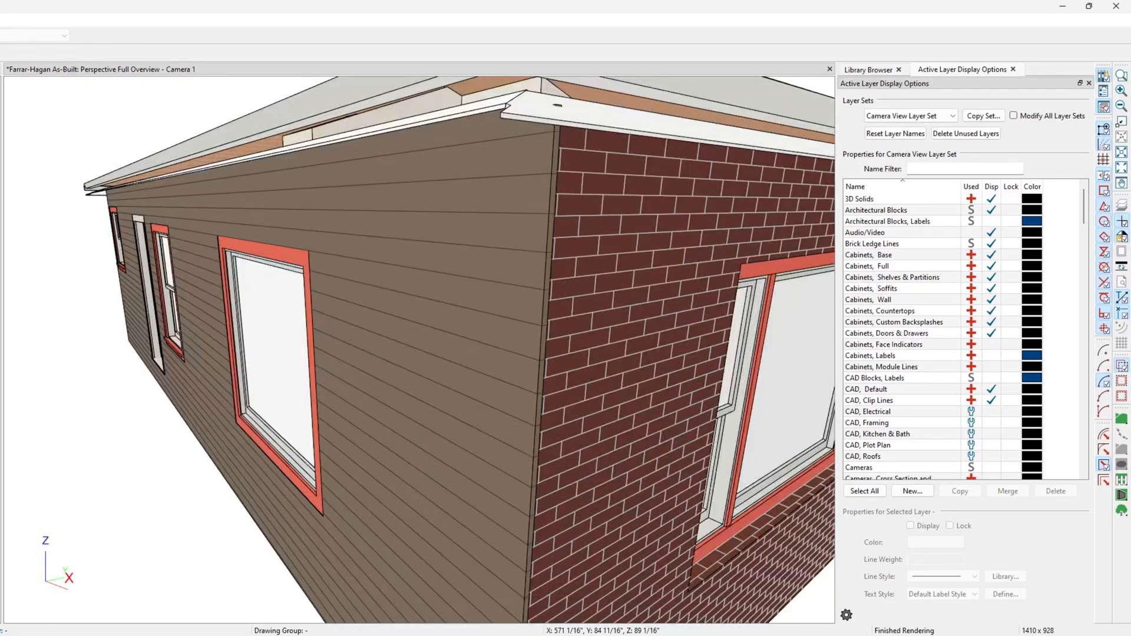
{"action": "left_click_drag", "start_coordinate": [235, 227], "coordinate": [347, 277]}
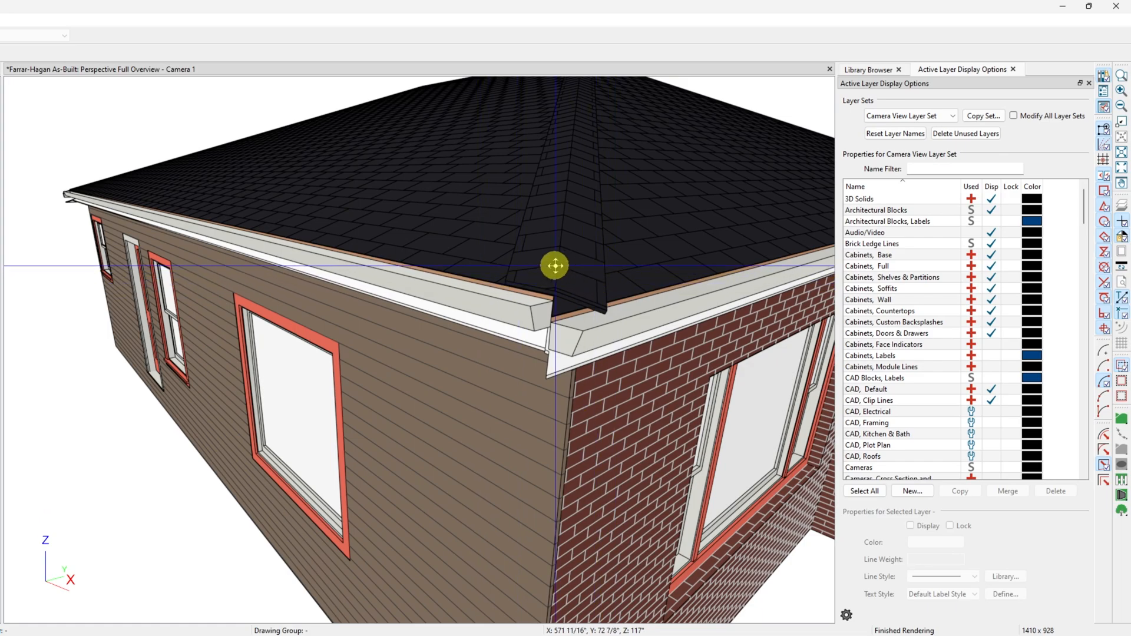
{"action": "middle_click_drag", "start_coordinate": [556, 266], "coordinate": [580, 194]}
{"action": "scroll", "coordinate": [547, 403], "scroll_direction": "down", "scroll_amount": 5}
{"action": "scroll", "coordinate": [561, 268], "scroll_direction": "up", "scroll_amount": 5}
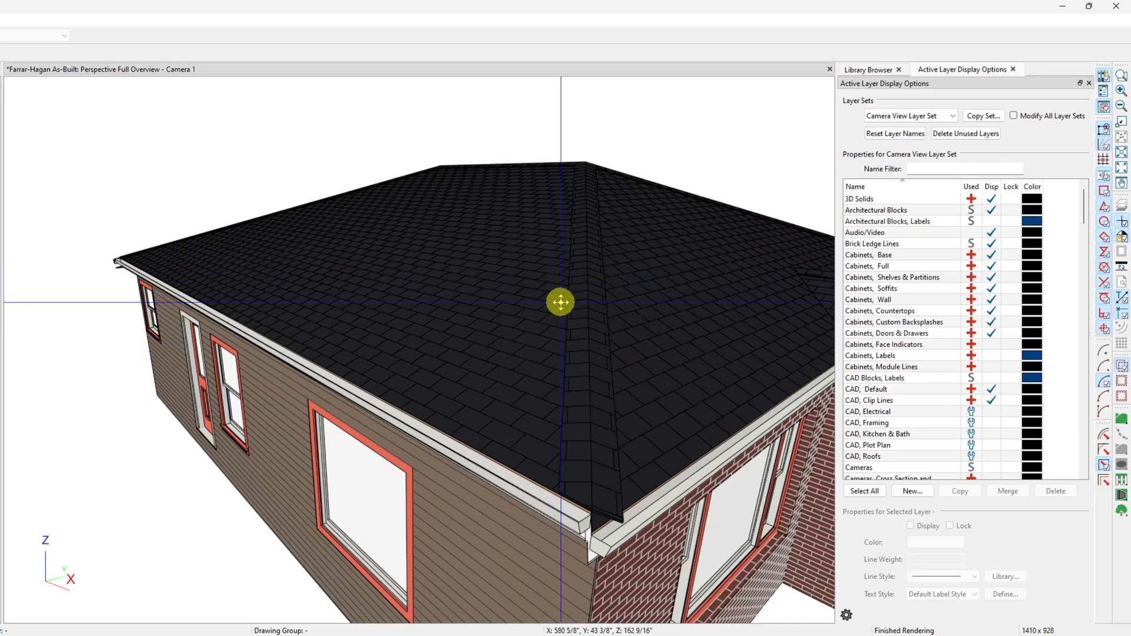
{"action": "middle_click_drag", "start_coordinate": [561, 305], "coordinate": [558, 306]}
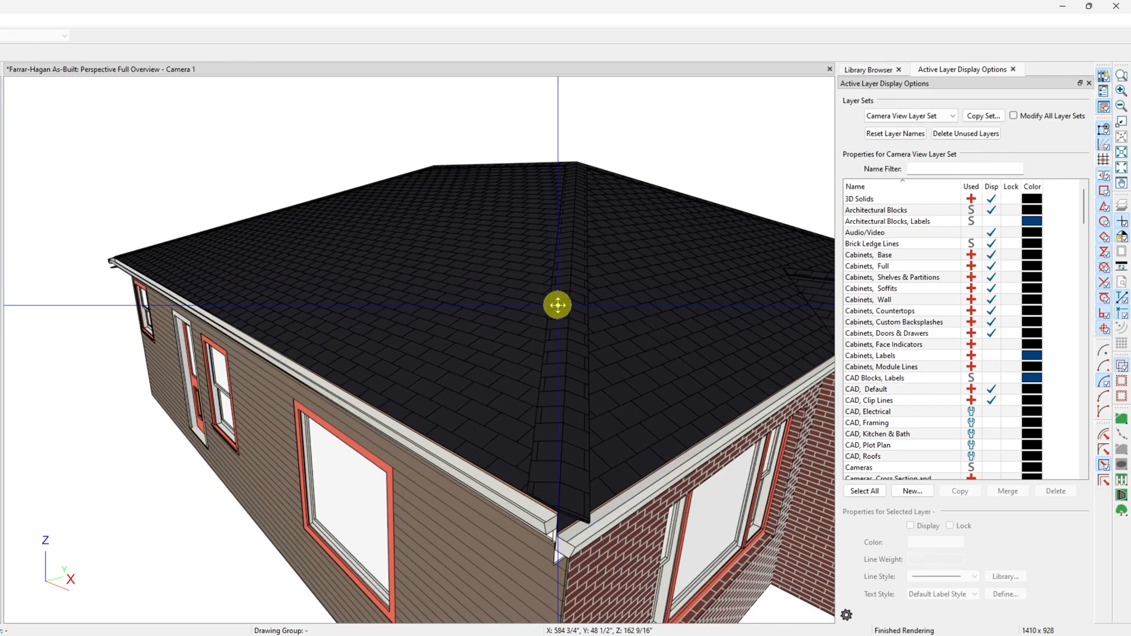
Pull the two main roof planes apart at the hip above the siding-to-brick corner and rejoin them with Join Roof Planes
{"action": "left_click", "coordinate": [539, 300]}
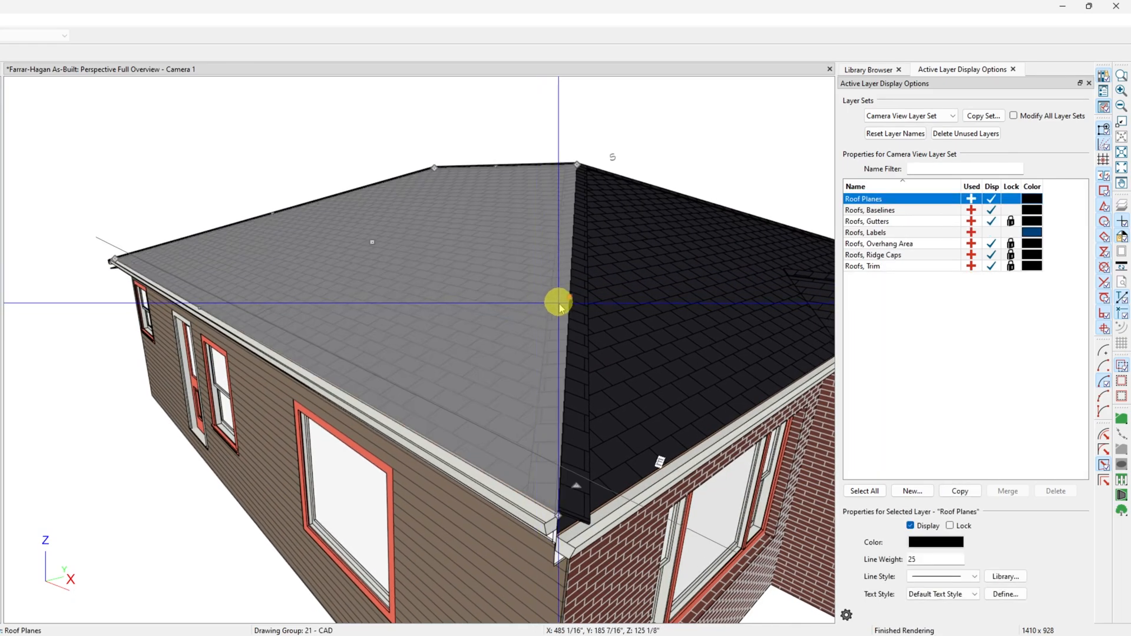
{"action": "mouse_move", "coordinate": [570, 296]}
{"action": "left_mouse_down"}
{"action": "mouse_move", "coordinate": [546, 291]}
{"action": "mouse_move", "coordinate": [583, 282]}
{"action": "mouse_move", "coordinate": [585, 296]}
{"action": "left_mouse_up"}
{"action": "left_click", "coordinate": [599, 293]}
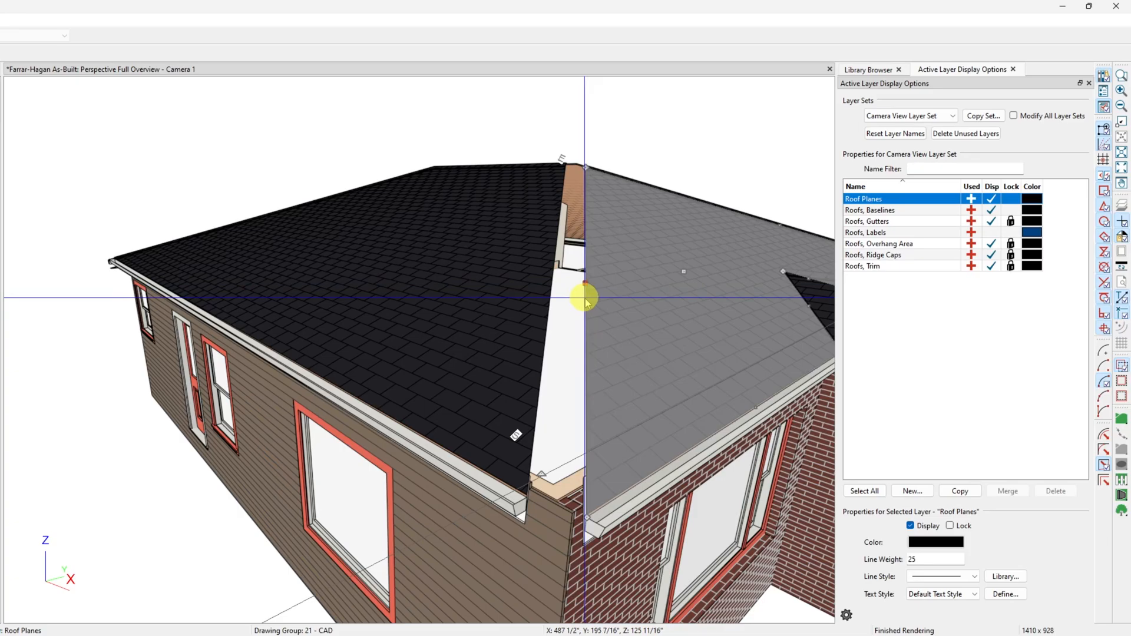
{"action": "right_click", "coordinate": [585, 298]}
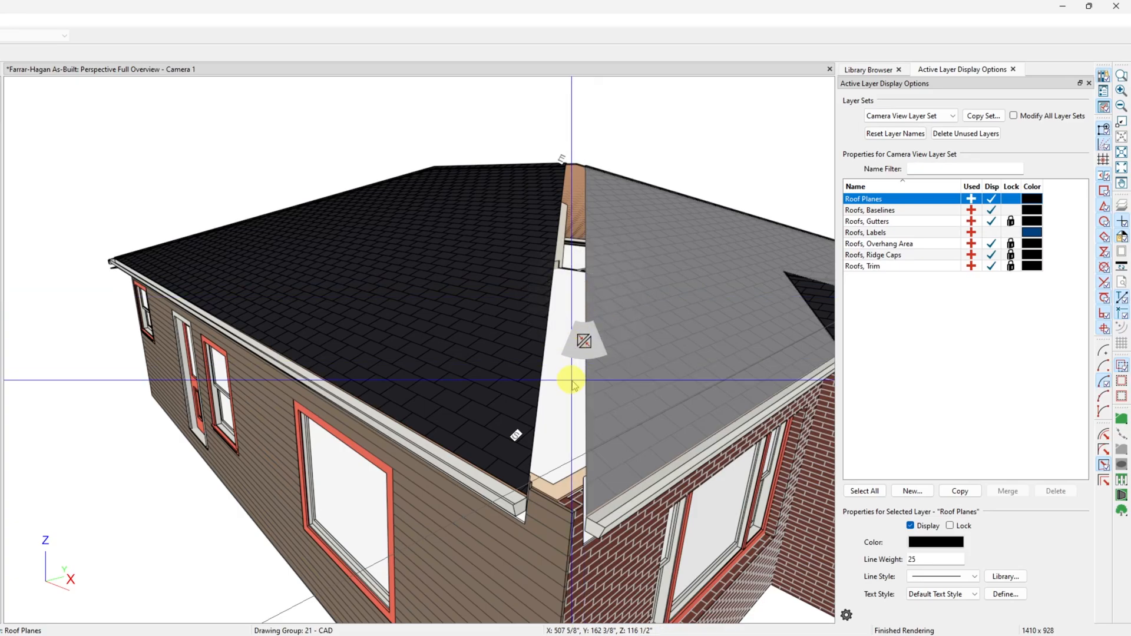
{"action": "left_click", "coordinate": [545, 353], "text": "shift"}
{"action": "left_click", "coordinate": [547, 353]}
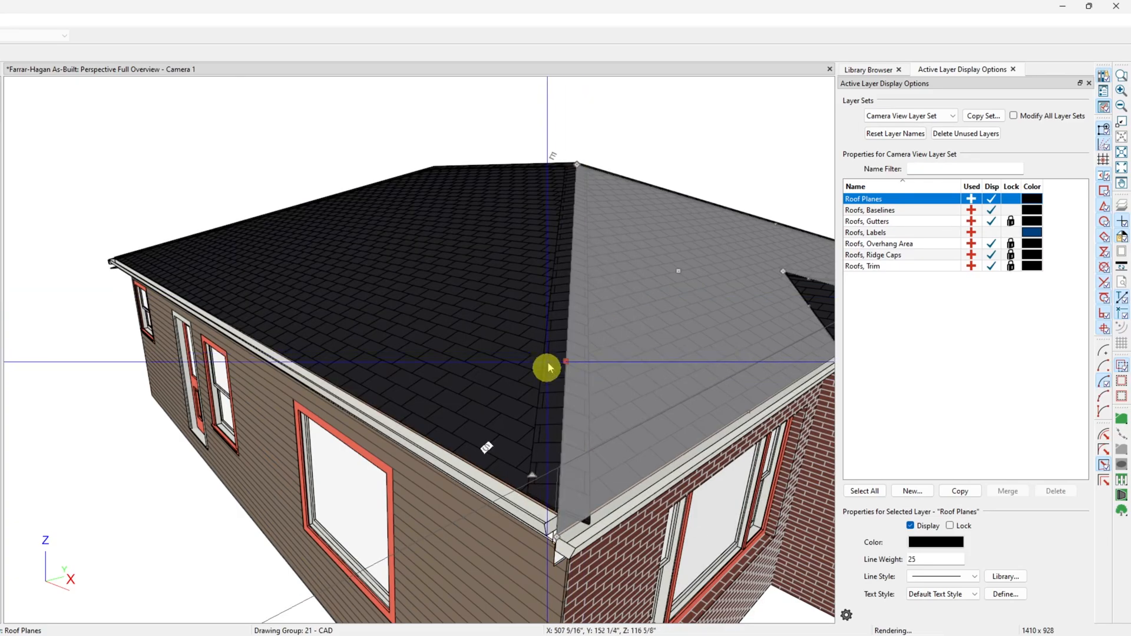